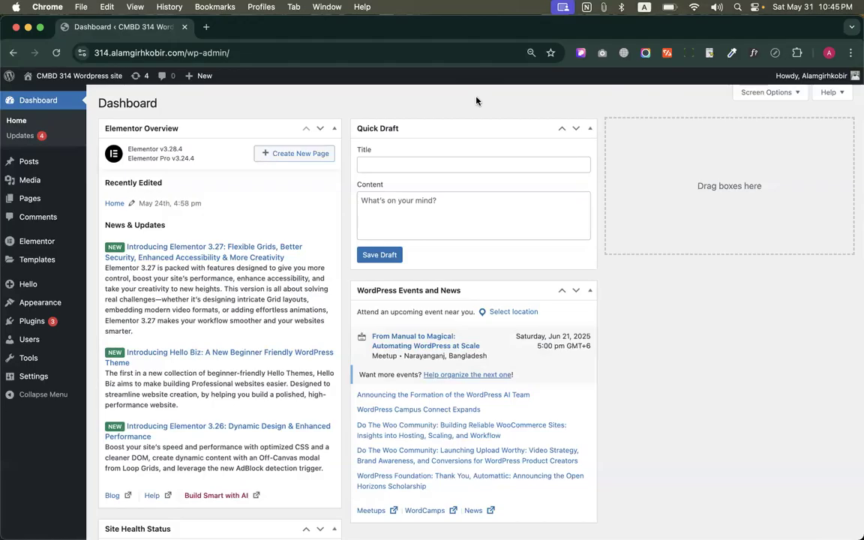
Search the plugin directory for "all in one wp"
mouse_move(34, 321)
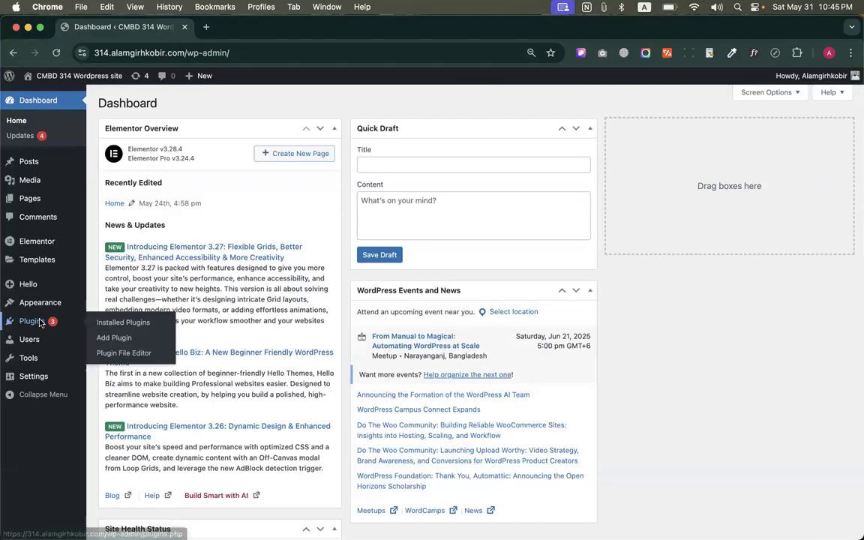
click(115, 339)
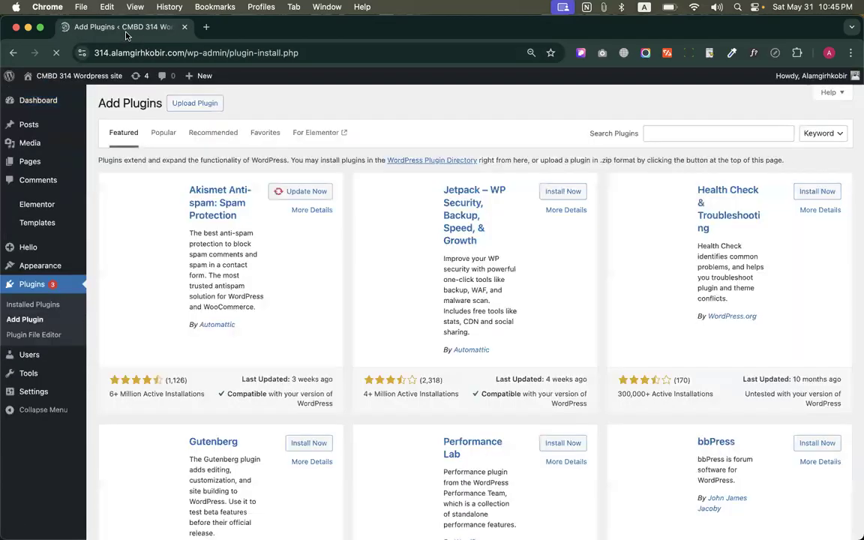
click(697, 129)
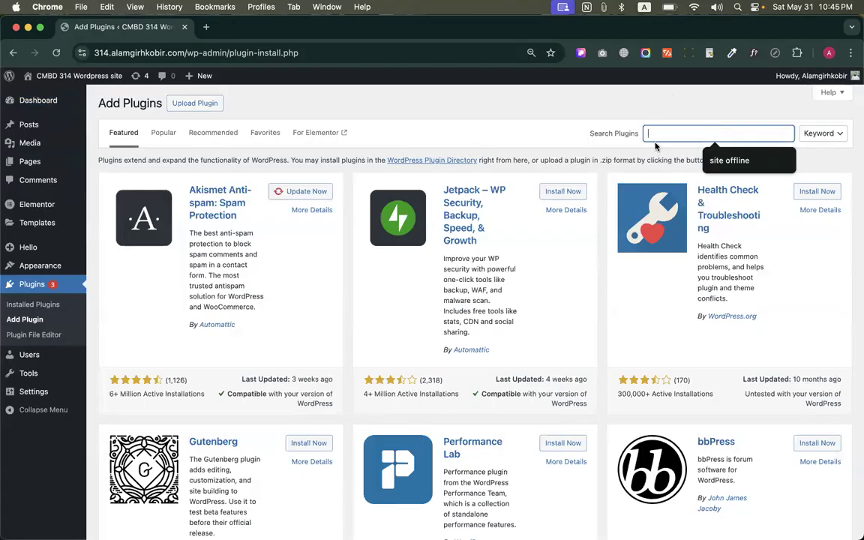
text(all in one )
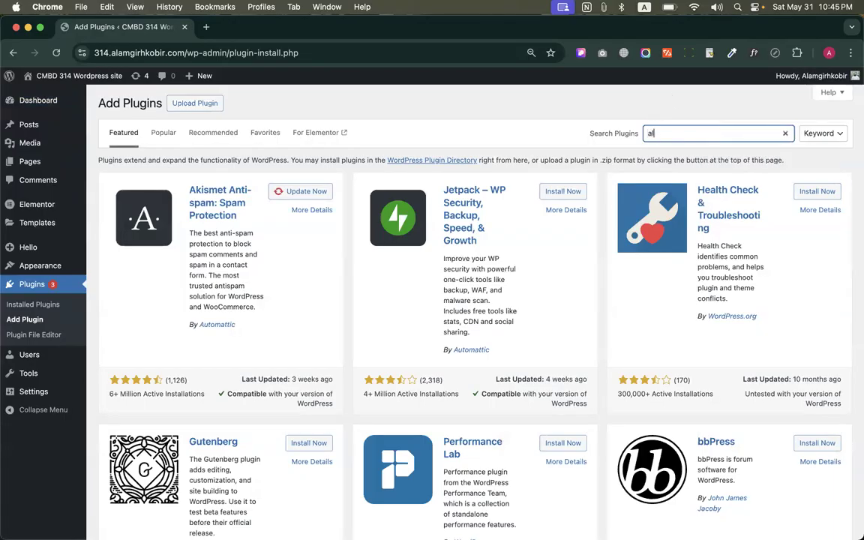
text(wp)
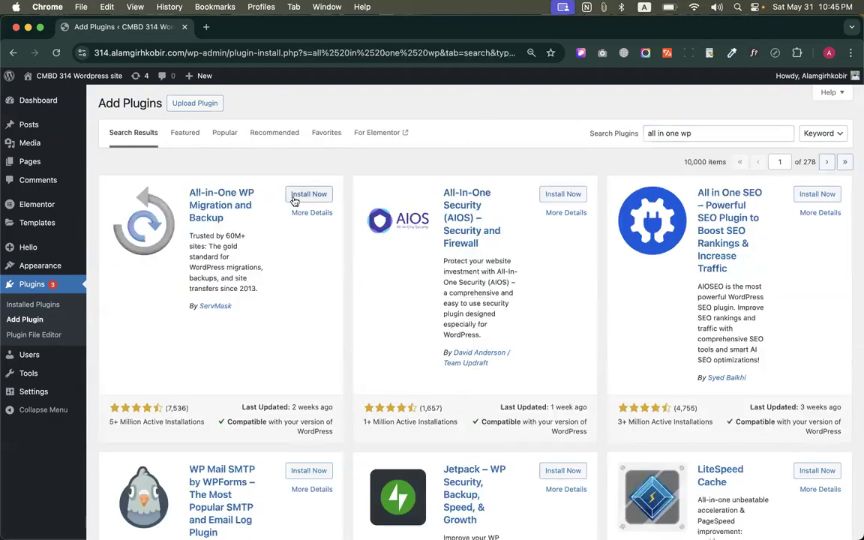
Install and activate the All-in-One WP Migration and Backup plugin
drag(234, 222, 188, 193)
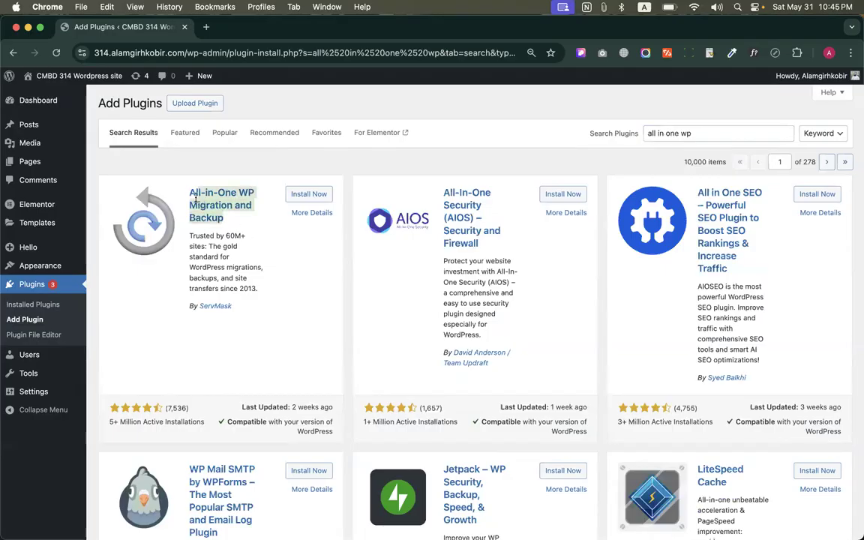
click(241, 234)
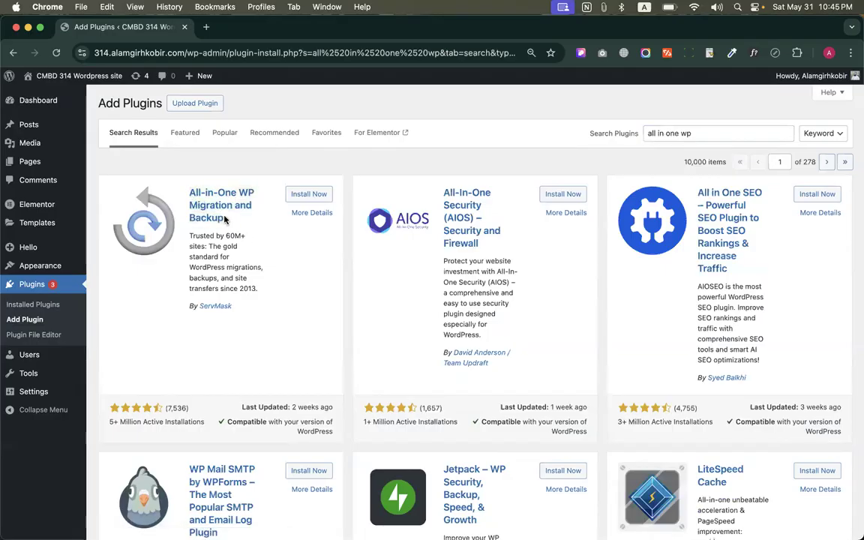
drag(225, 218, 186, 185)
click(264, 261)
drag(174, 180, 245, 235)
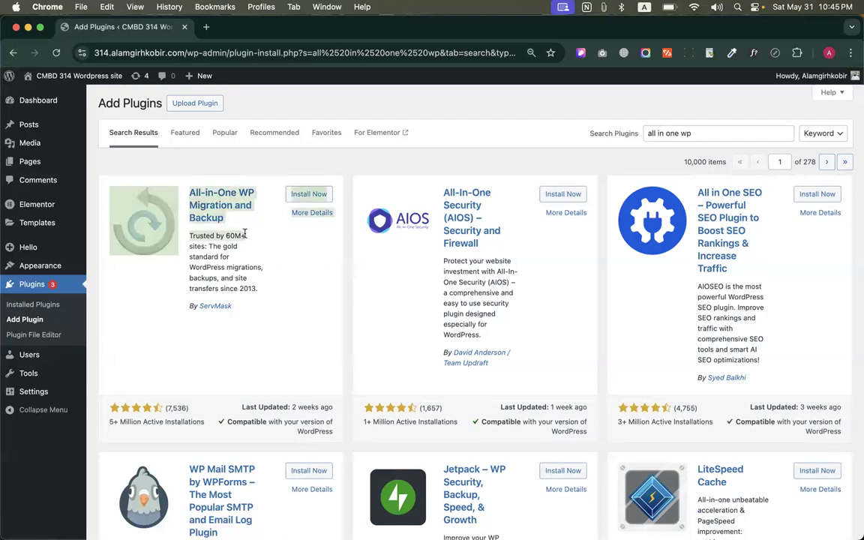
click(309, 194)
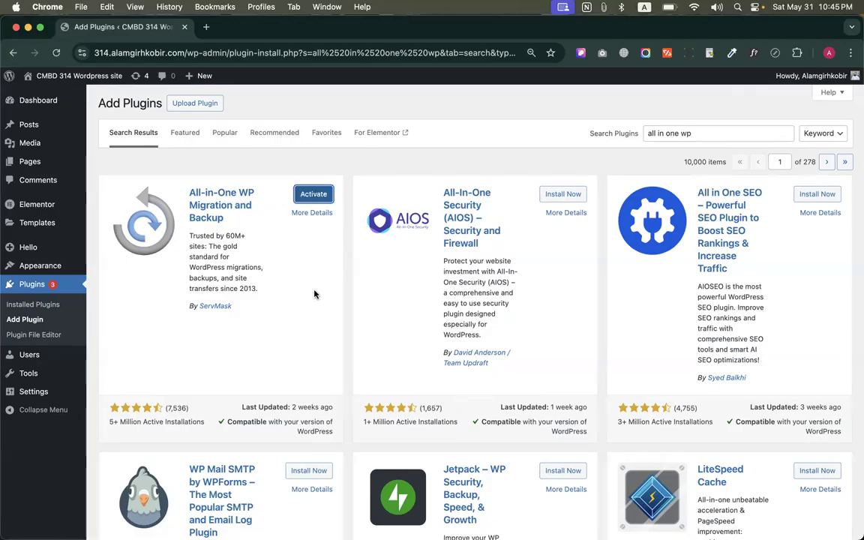
click(314, 194)
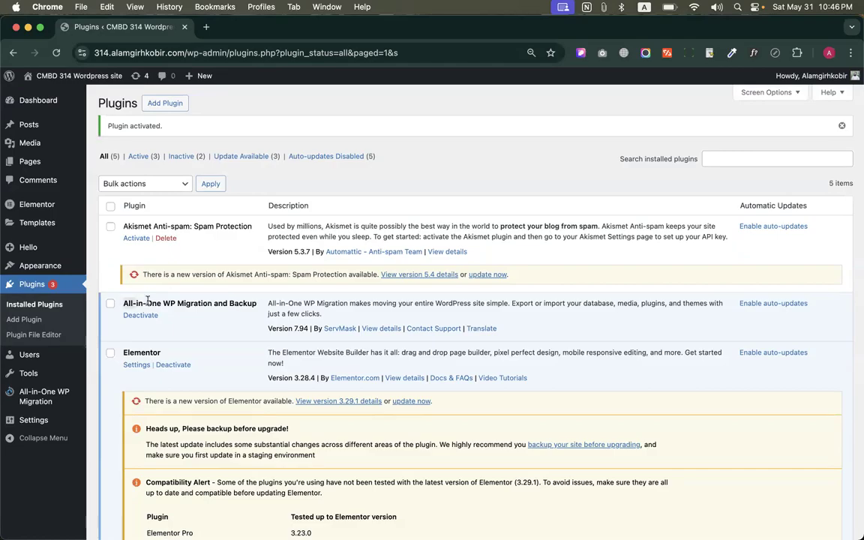
Review the installed plugins list, checking the All-in-One WP Migration and Backup and Akismet Anti-spam entries
drag(123, 303, 258, 303)
click(238, 330)
drag(257, 303, 216, 307)
click(216, 307)
scroll(139, 165, down, 2)
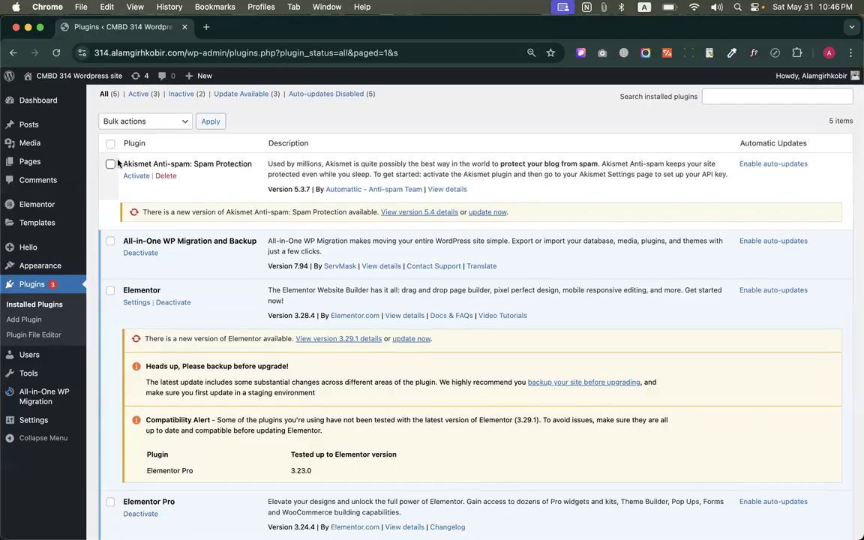
drag(117, 162, 187, 171)
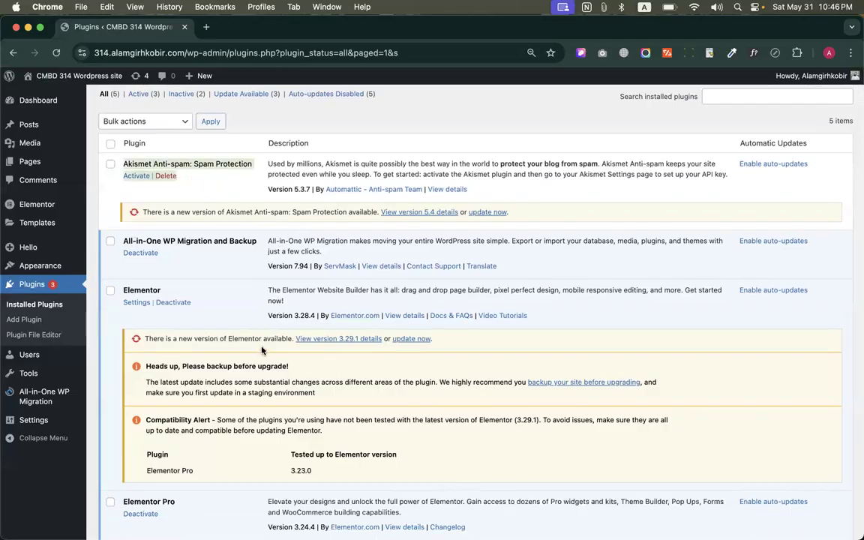
scroll(262, 349, down, 7)
scroll(262, 350, up, 9)
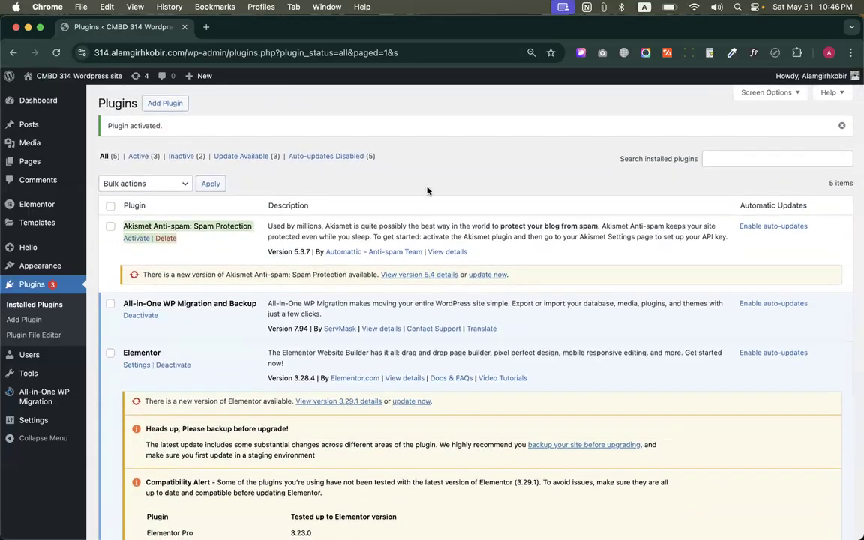
scroll(385, 164, down, 8)
scroll(214, 267, down, 2)
scroll(212, 247, up, 4)
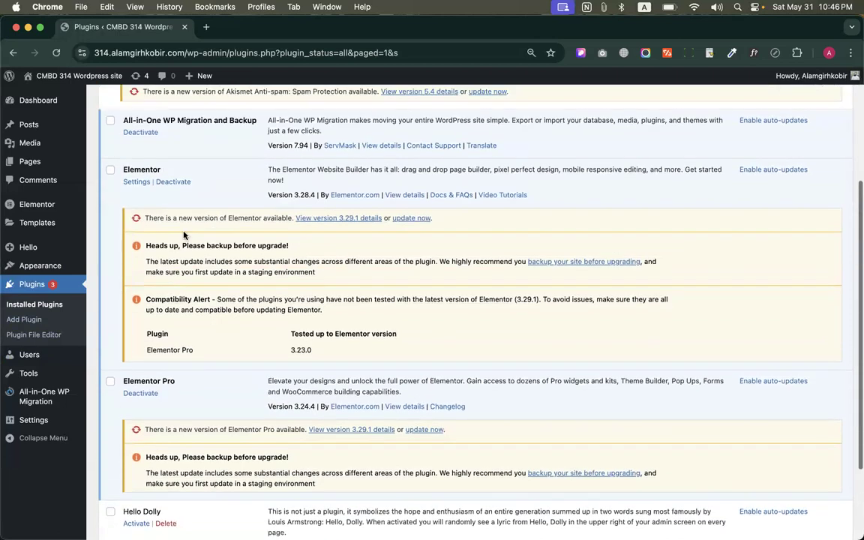
Read the backup-before-upgrade notices under Elementor and Elementor Pro and the new version notice for Akismet
double_click(192, 245)
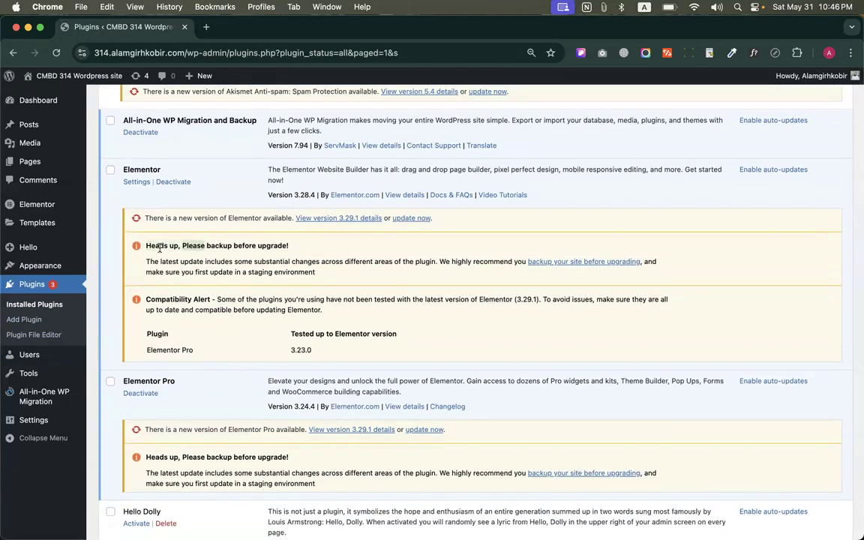
click(199, 246)
drag(294, 251, 145, 219)
click(251, 244)
drag(132, 224, 324, 247)
click(324, 247)
scroll(234, 345, down, 3)
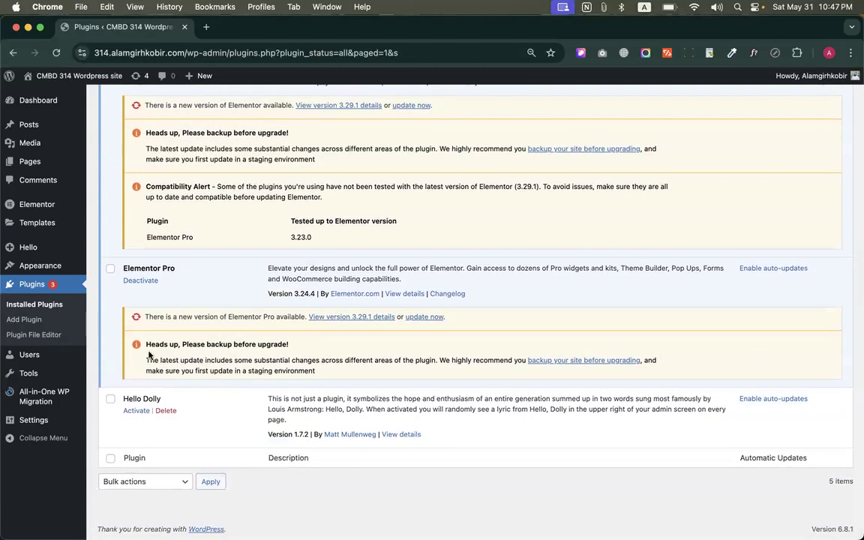
scroll(300, 345, up, 8)
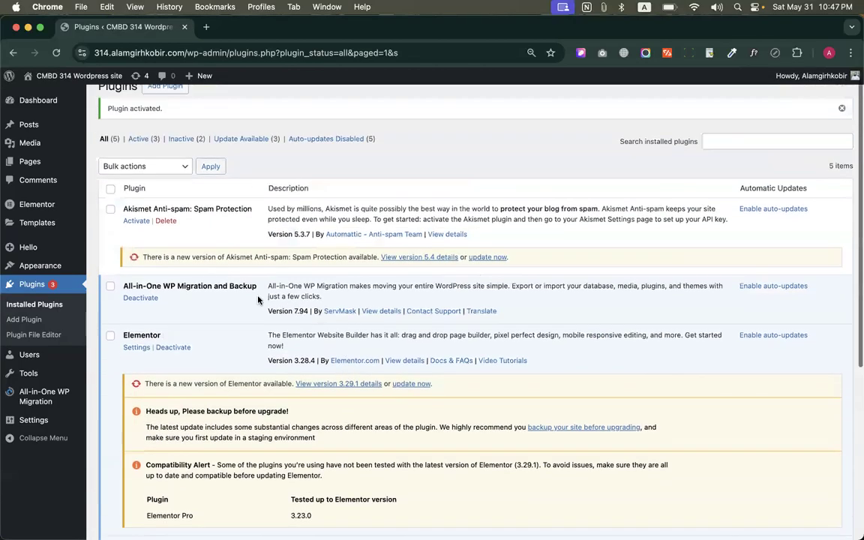
double_click(200, 256)
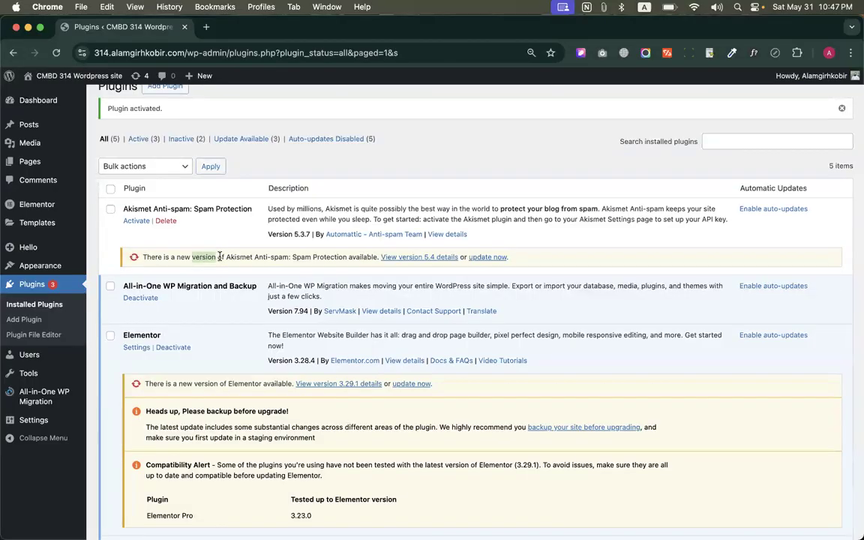
mouse_move(43, 269)
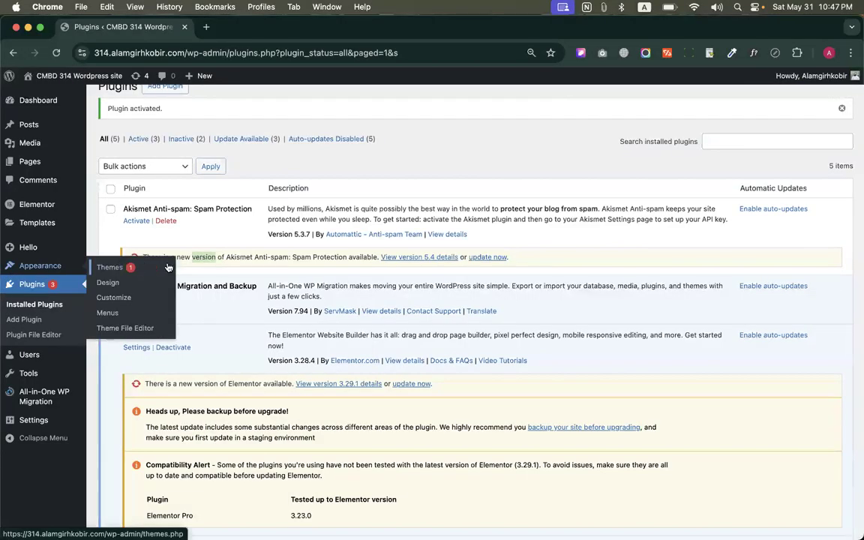
click(236, 248)
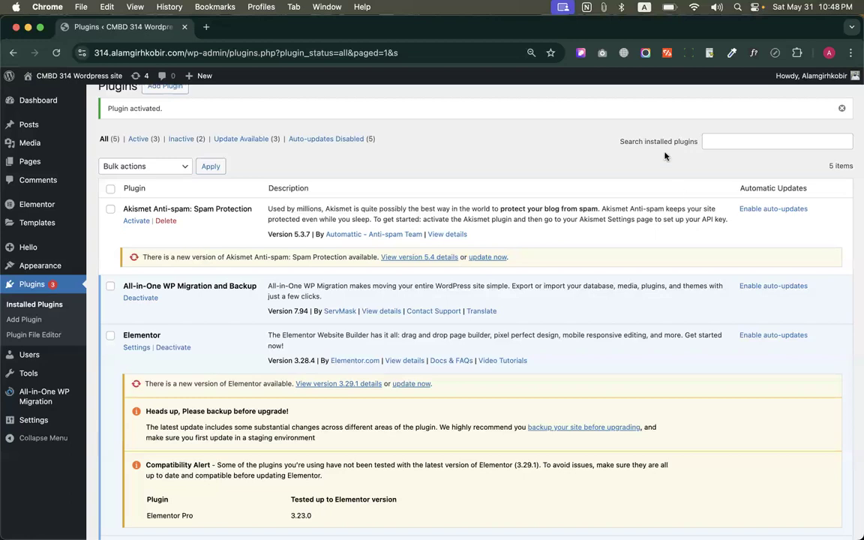
scroll(360, 187, down, 4)
scroll(375, 225, up, 4)
scroll(386, 250, down, 2)
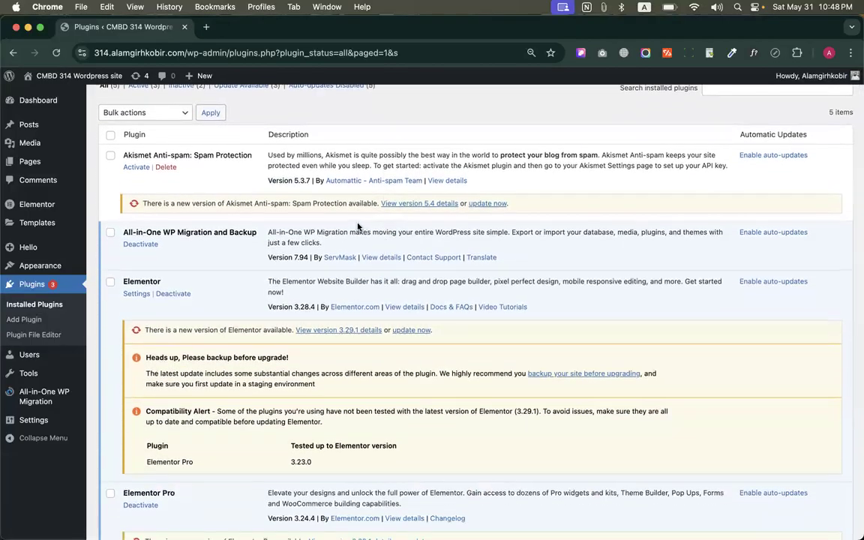
scroll(276, 239, up, 1)
scroll(275, 239, up, 2)
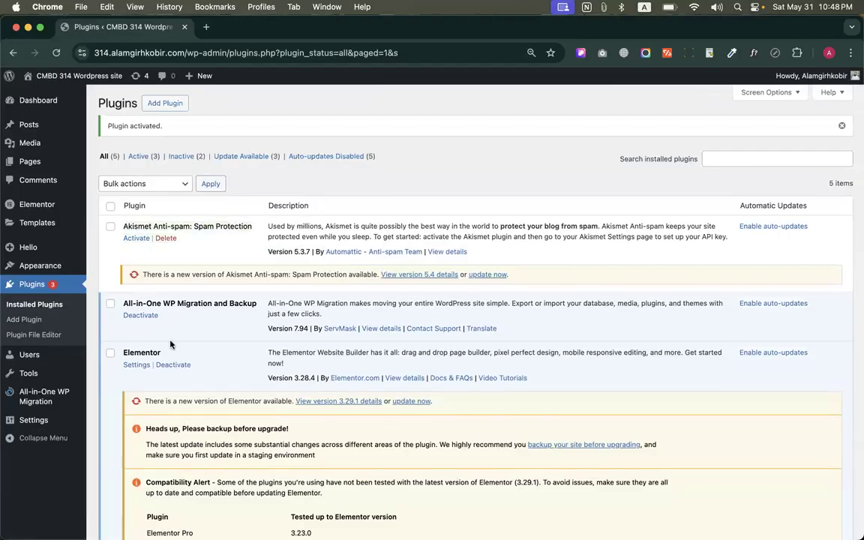
scroll(153, 306, down, 5)
Start exporting the whole site to a file with All-in-One WP Migration
mouse_move(34, 396)
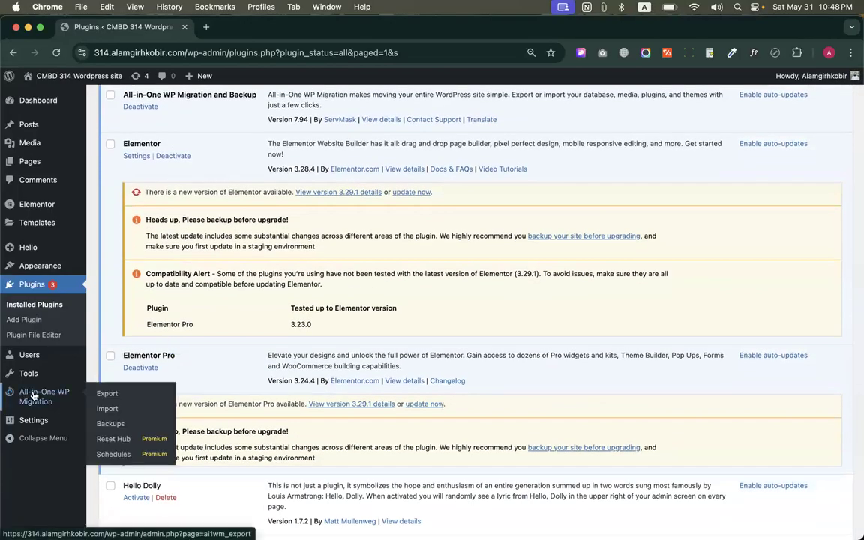
click(105, 394)
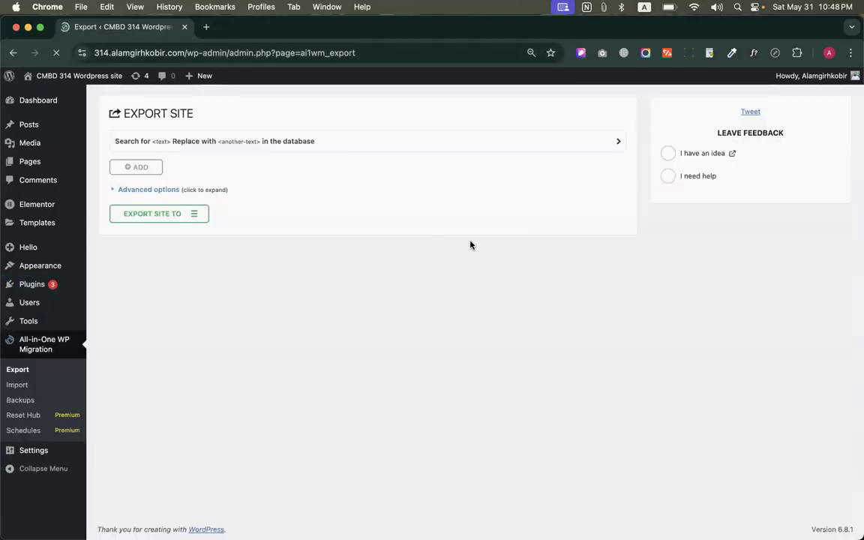
click(193, 213)
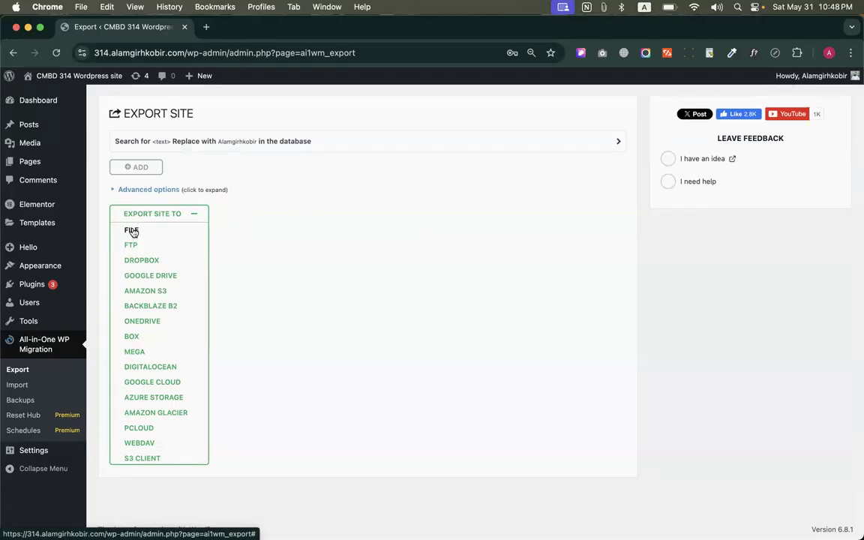
click(132, 232)
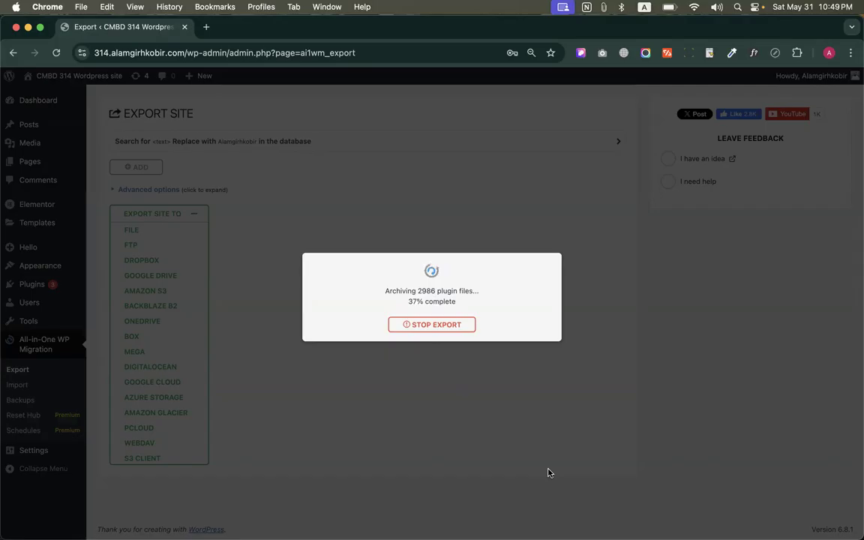
Switch to Finder and preview three .wpress backups in Downloads, including the kbbma-com one, to check their file sizes
key(super+Tab)
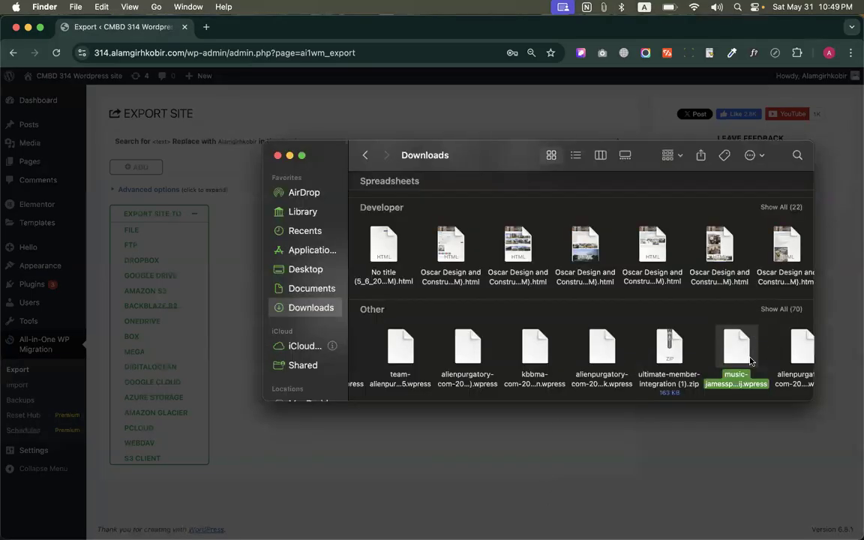
key(space)
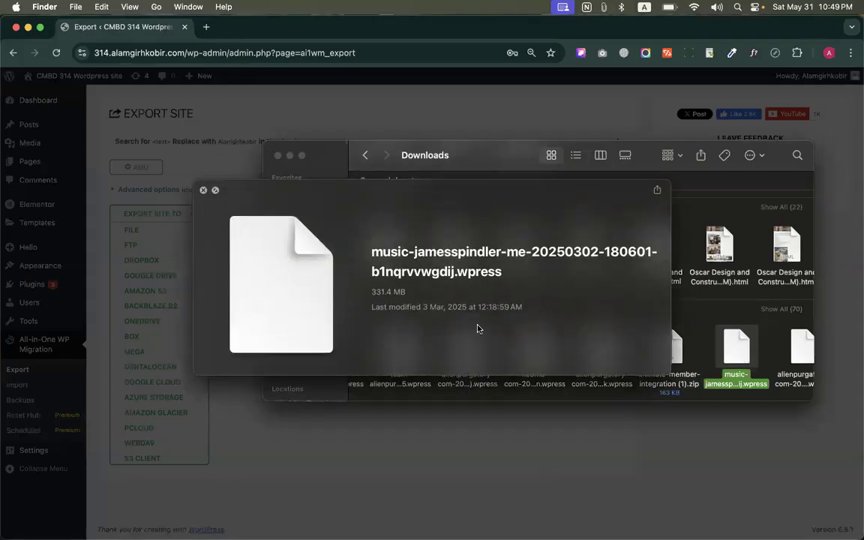
click(203, 189)
click(603, 351)
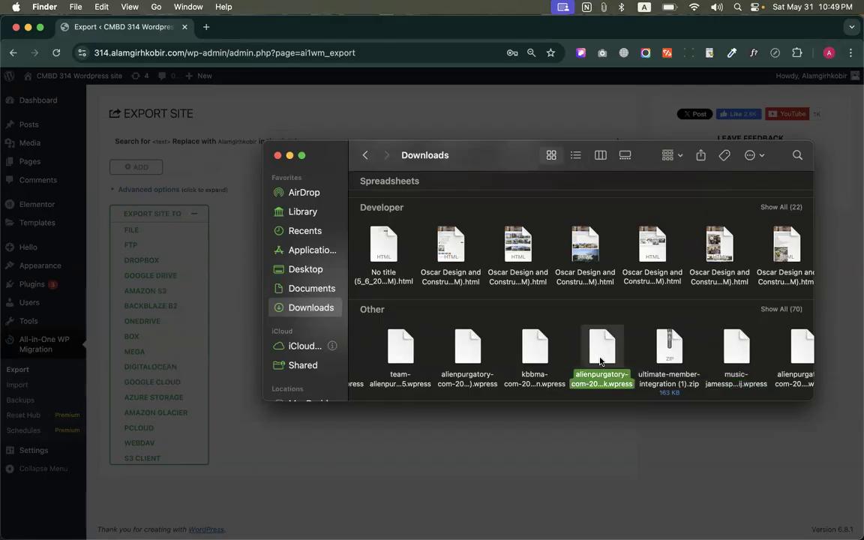
key(space)
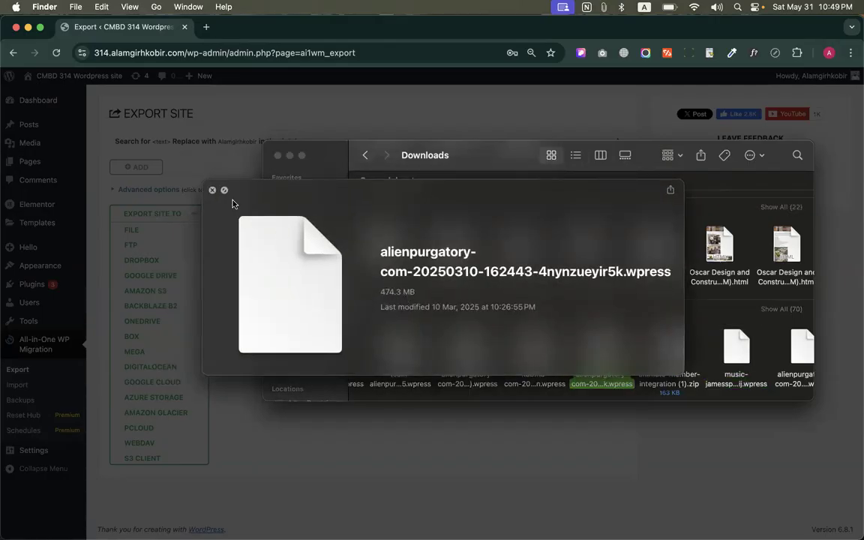
click(211, 189)
scroll(518, 338, left, 1)
click(548, 351)
key(space)
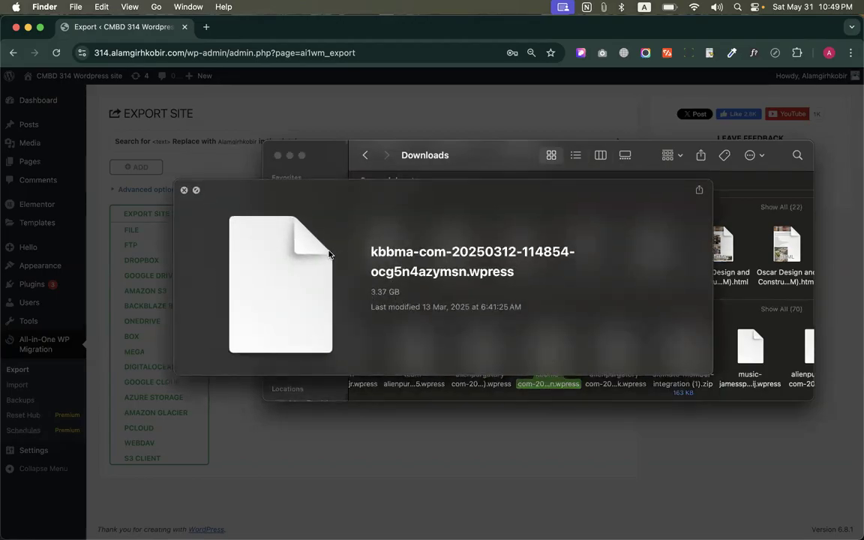
click(186, 191)
Browse the Other group in Downloads for further .wpress backups and preview the one beside restrict-content-pro.zip
scroll(497, 337, left, 3)
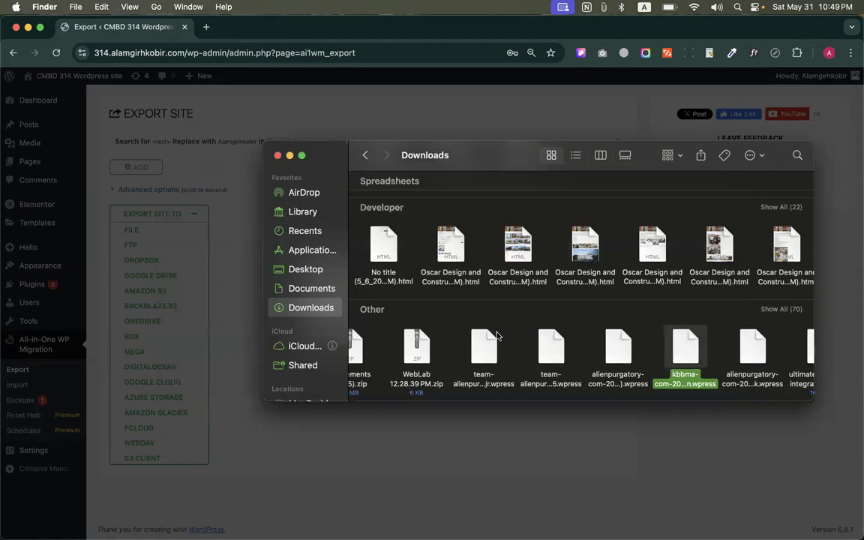
scroll(612, 368, right, 2)
scroll(613, 367, left, 5)
scroll(612, 368, right, 6)
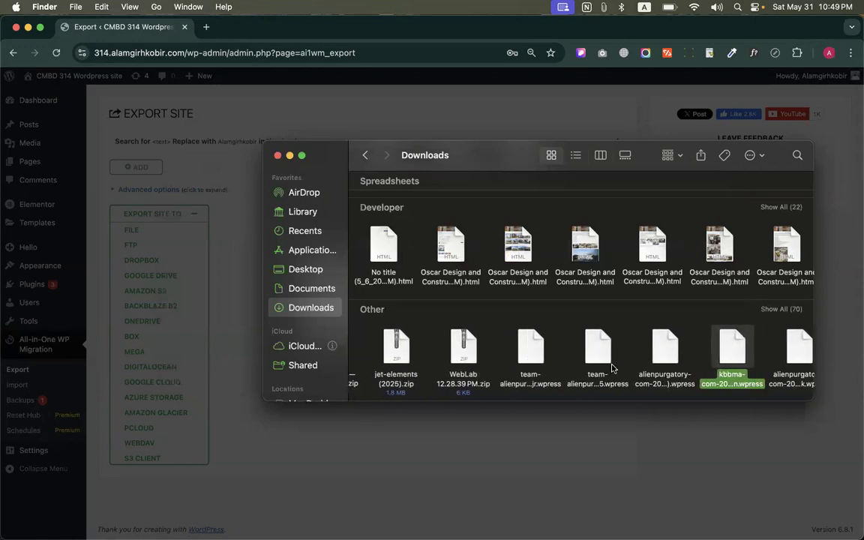
scroll(612, 367, right, 5)
scroll(552, 369, left, 2)
scroll(557, 364, right, 4)
scroll(619, 366, right, 5)
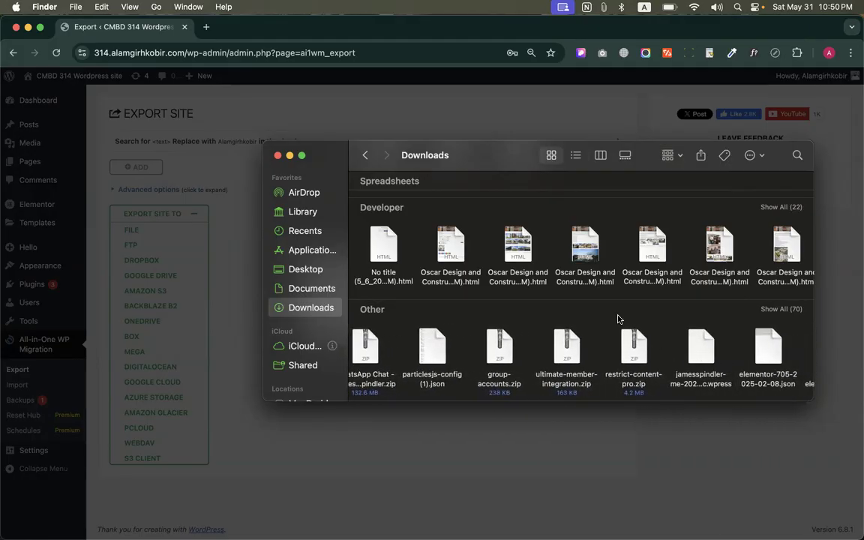
click(694, 347)
key(space)
key(space)
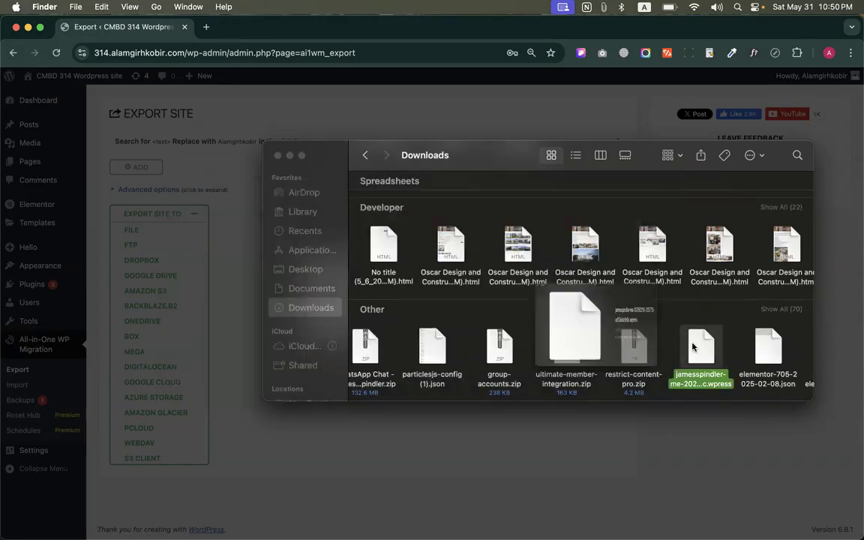
Close the Finder window, download the exported site backup and check its progress in the recent downloads
click(277, 156)
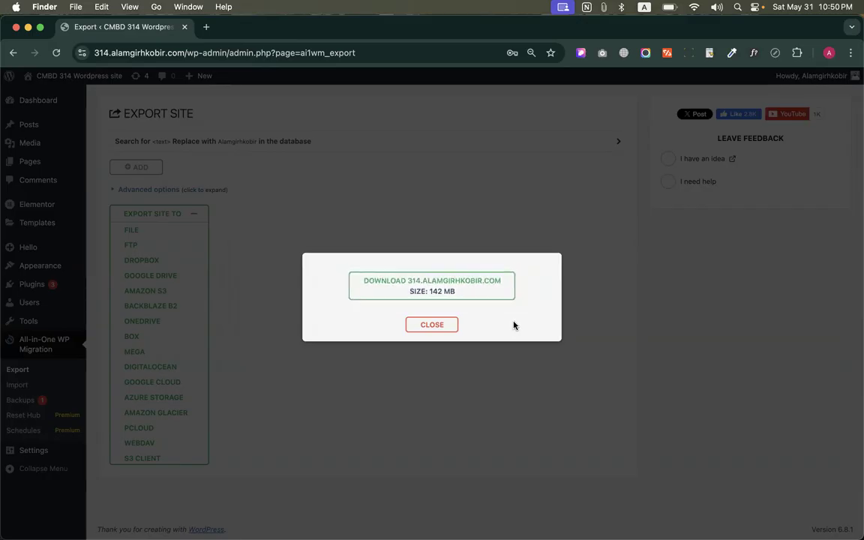
click(443, 286)
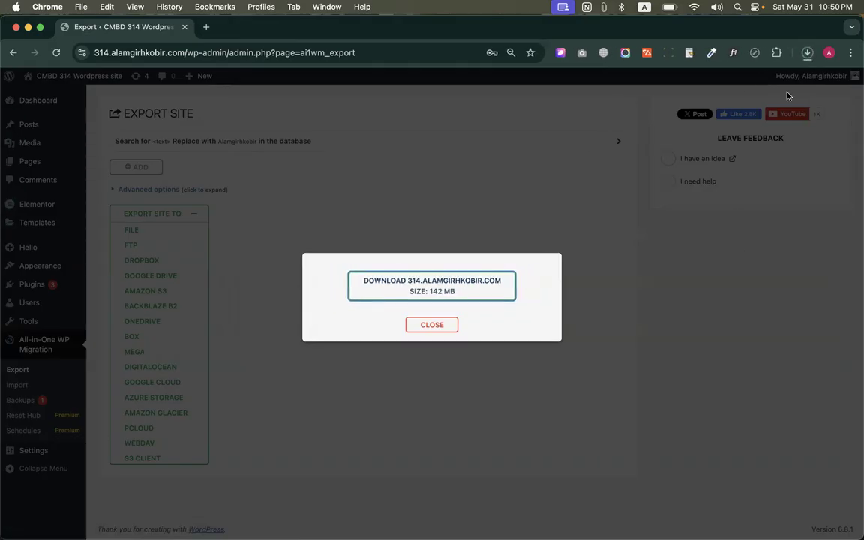
click(807, 53)
click(690, 260)
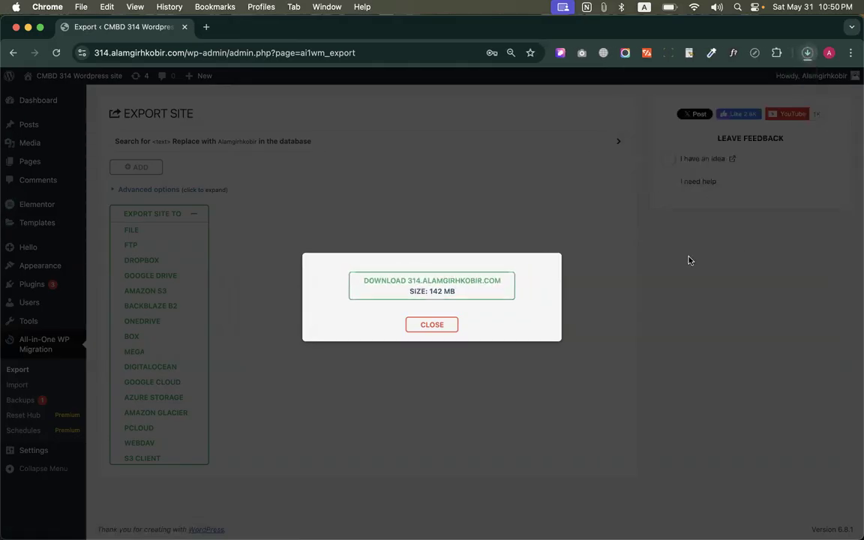
click(444, 329)
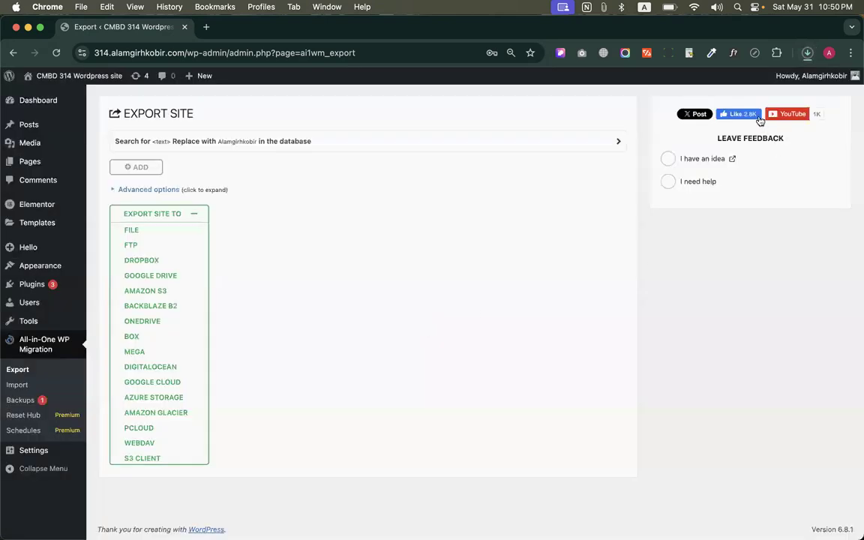
click(807, 52)
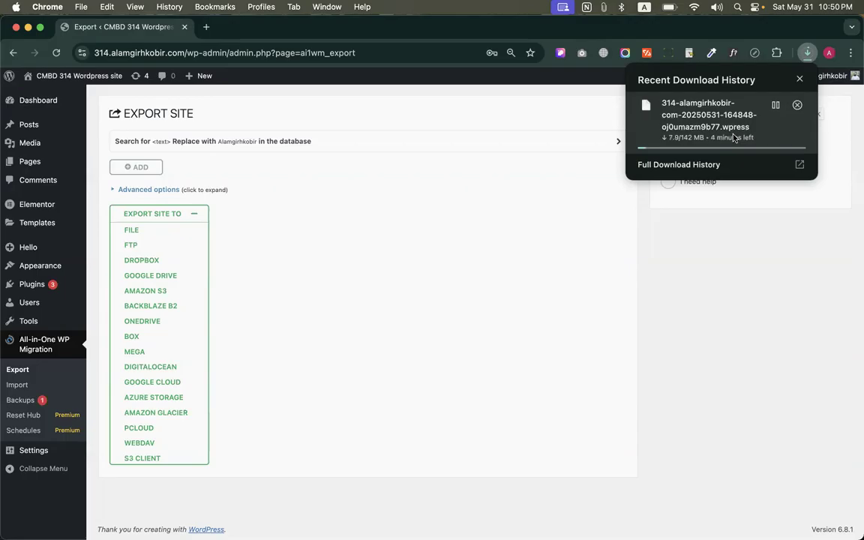
click(308, 301)
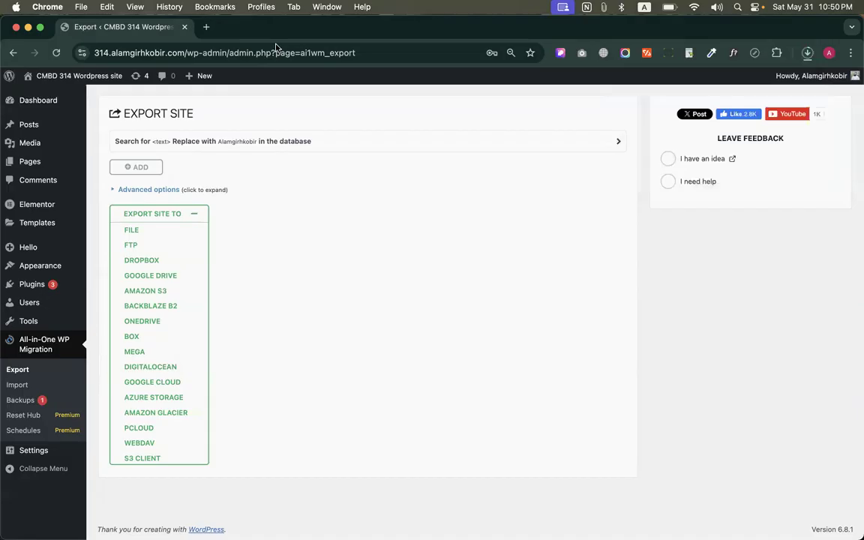
Go to the plugin's Import page and choose to import from a file in the Downloads folder
click(161, 216)
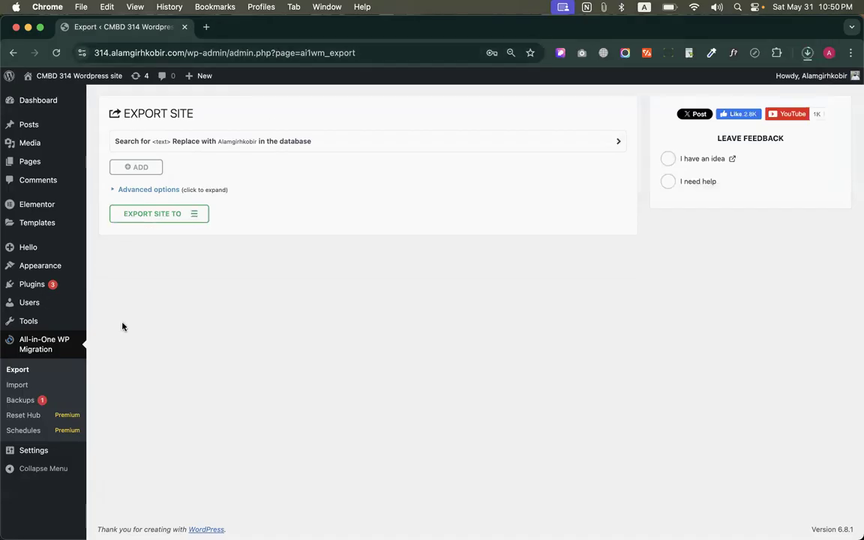
click(16, 385)
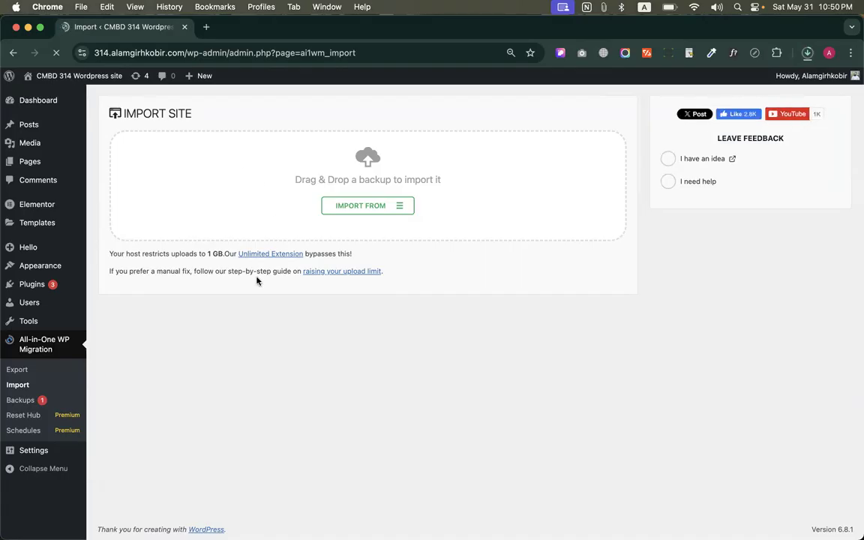
click(375, 210)
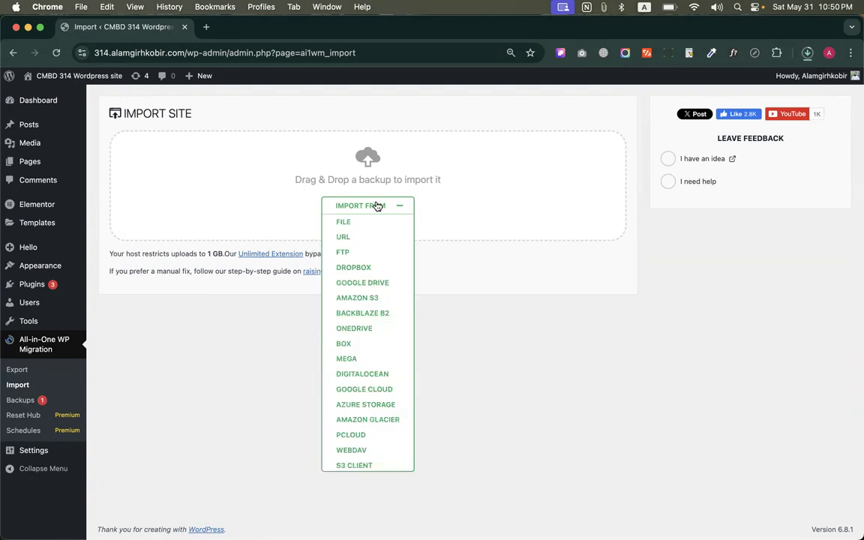
click(343, 224)
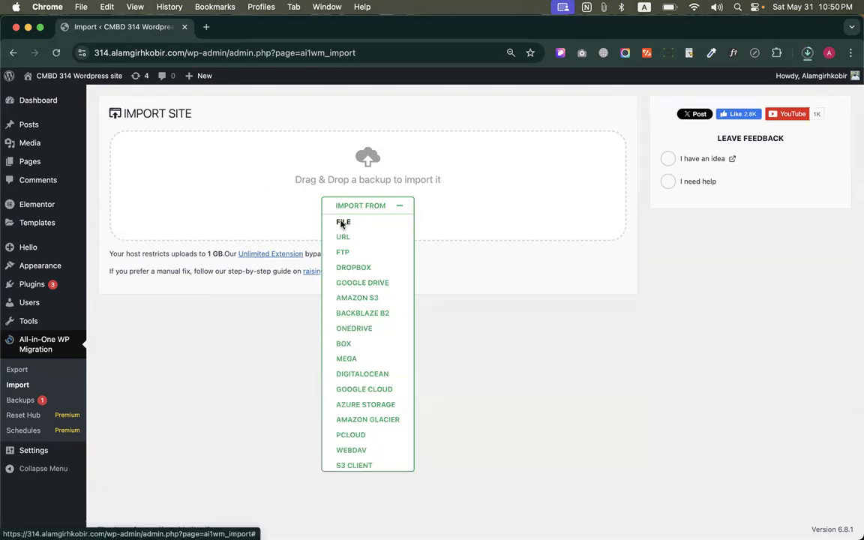
scroll(235, 310, down, 5)
scroll(235, 311, down, 10)
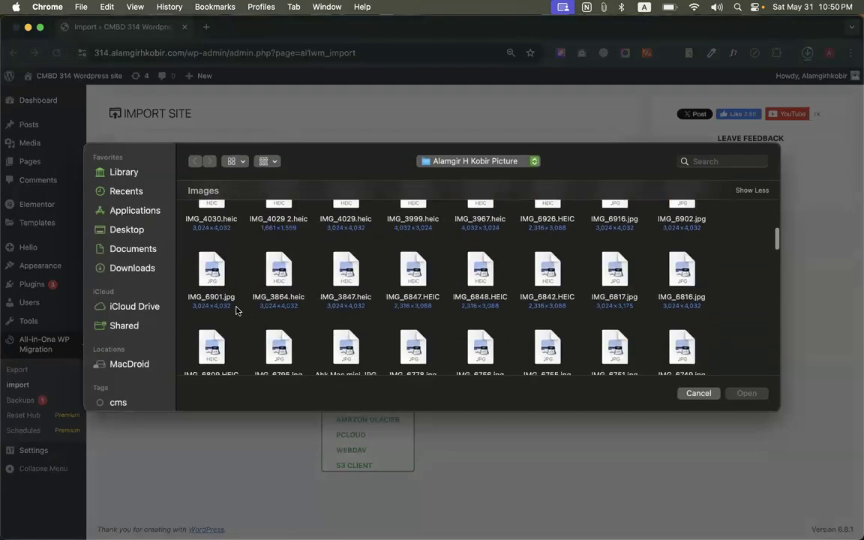
click(131, 270)
Try to import the .wpress backup just before the Dolil And Other Documents zip, and dismiss the upload limit notice
scroll(421, 323, down, 15)
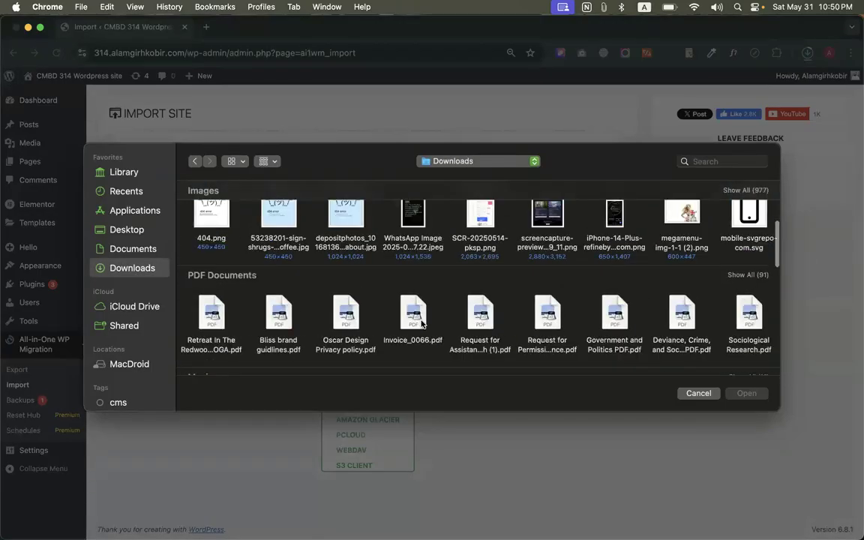
scroll(523, 350, right, 10)
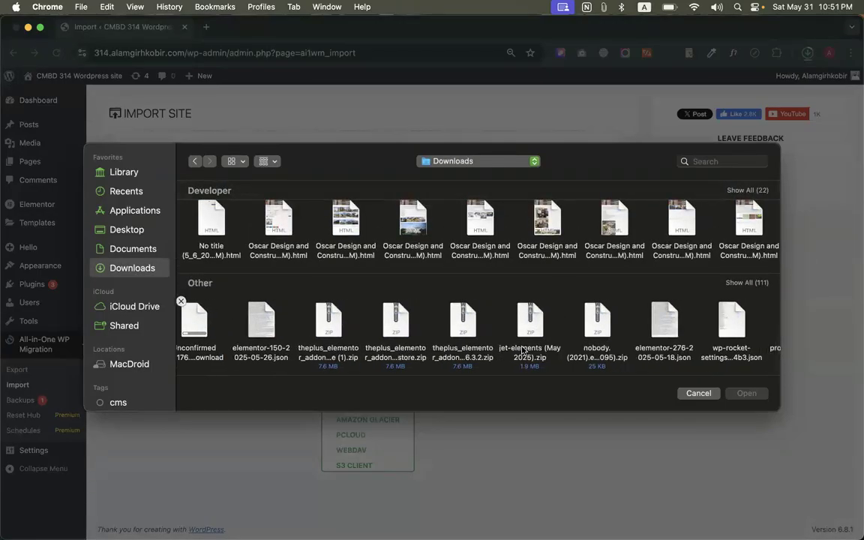
scroll(518, 355, right, 10)
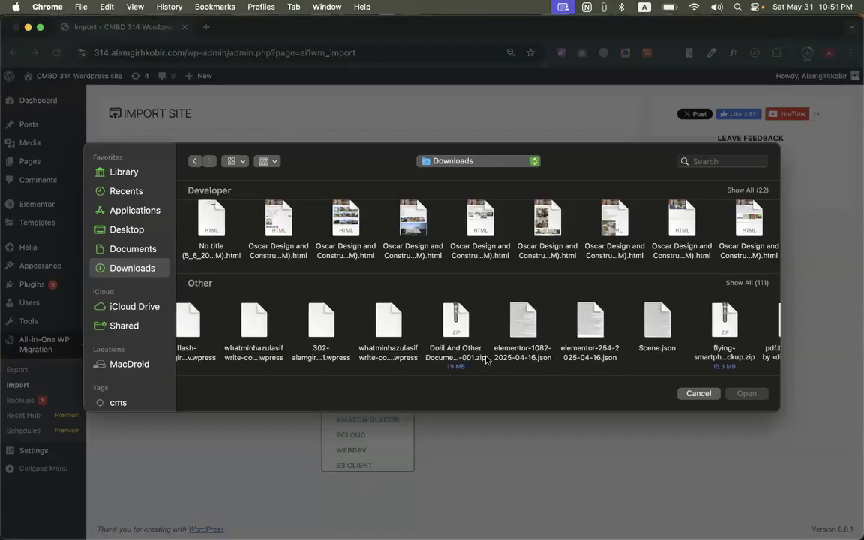
scroll(486, 358, right, 3)
scroll(480, 352, left, 4)
click(410, 327)
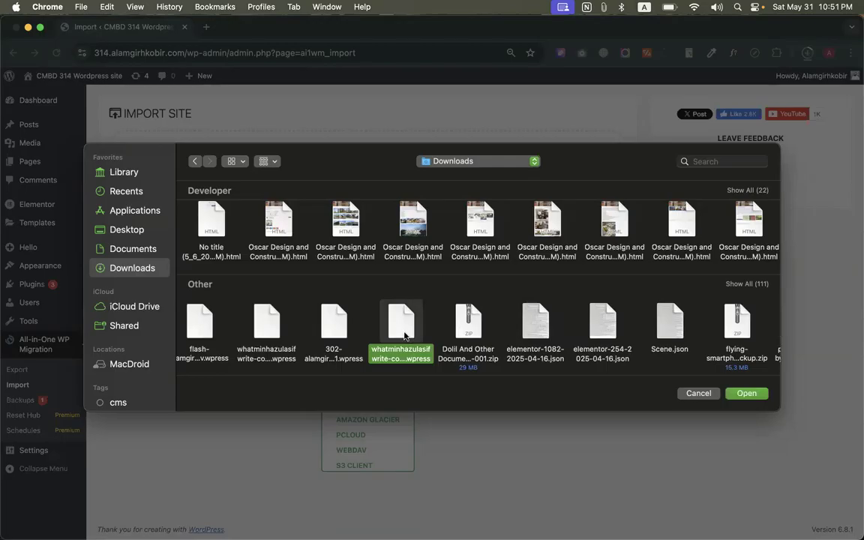
double_click(404, 335)
drag(310, 290, 474, 321)
click(510, 335)
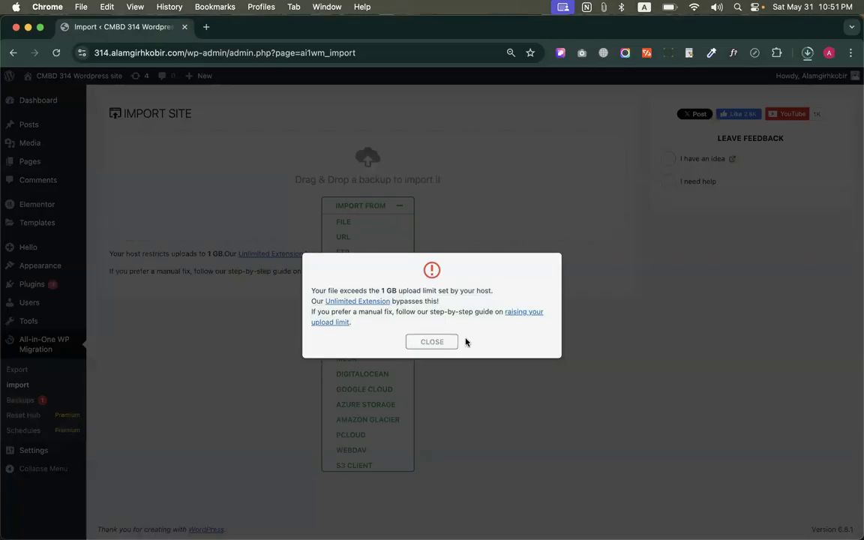
click(433, 342)
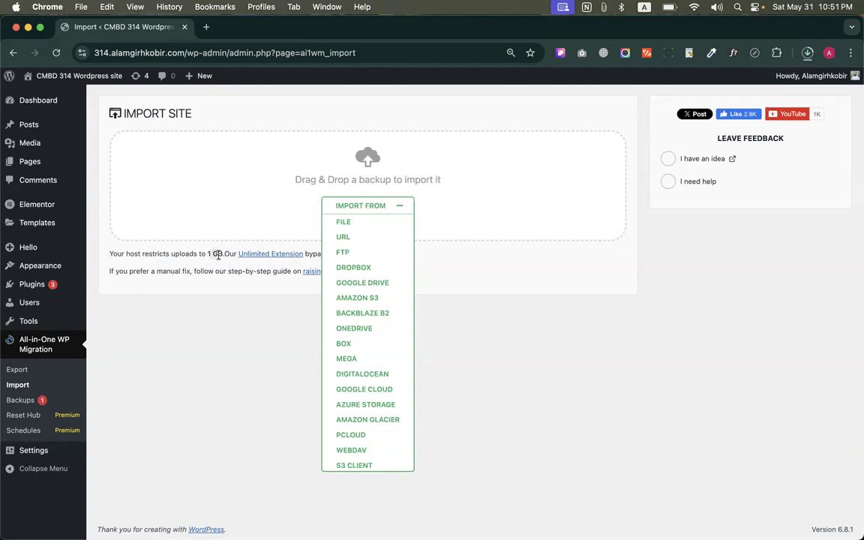
Open the Unlimited Extension page from the 1 GB upload restriction note and examine its yearly license price
drag(208, 256, 225, 255)
click(270, 255)
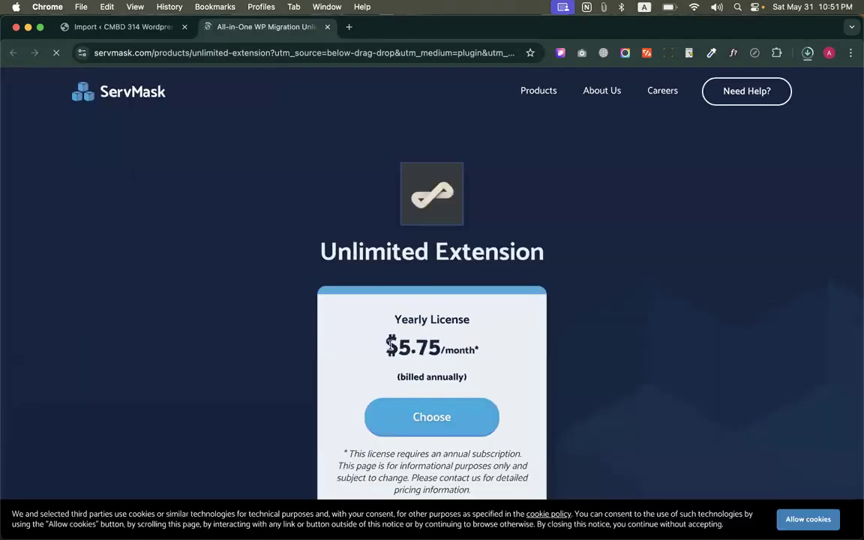
drag(388, 342, 484, 353)
click(381, 339)
drag(381, 339, 455, 332)
click(455, 332)
Copy the monthly price and calculate the extension's yearly cost in Spotlight as 5.75*12
drag(397, 344, 438, 343)
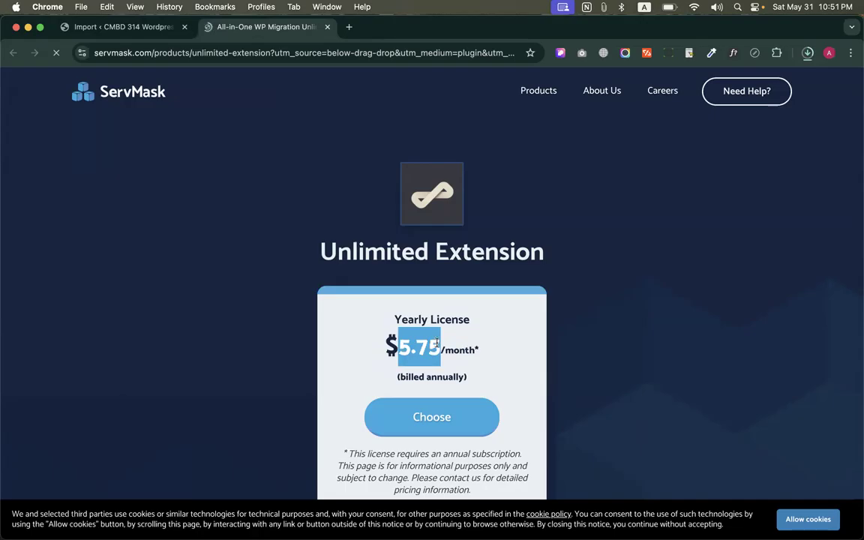
key(super+c)
key(super+space)
key(super+v)
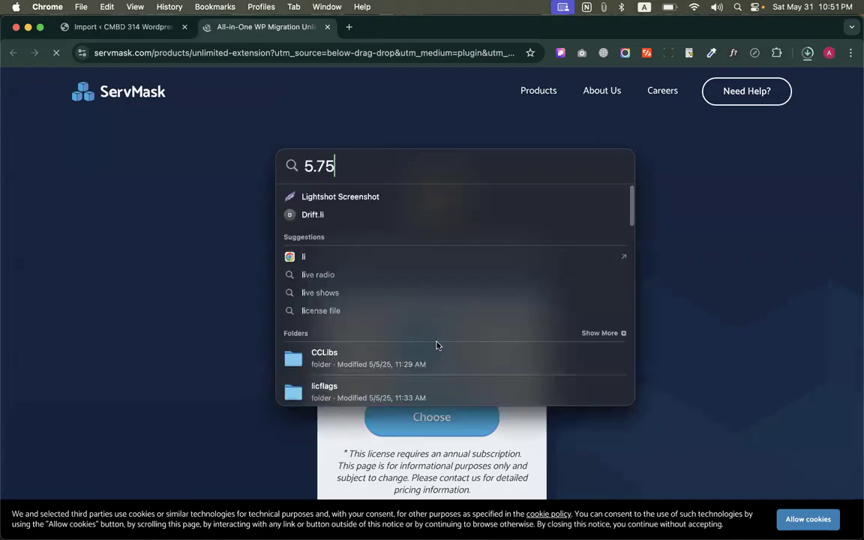
text(*12)
key(Escape)
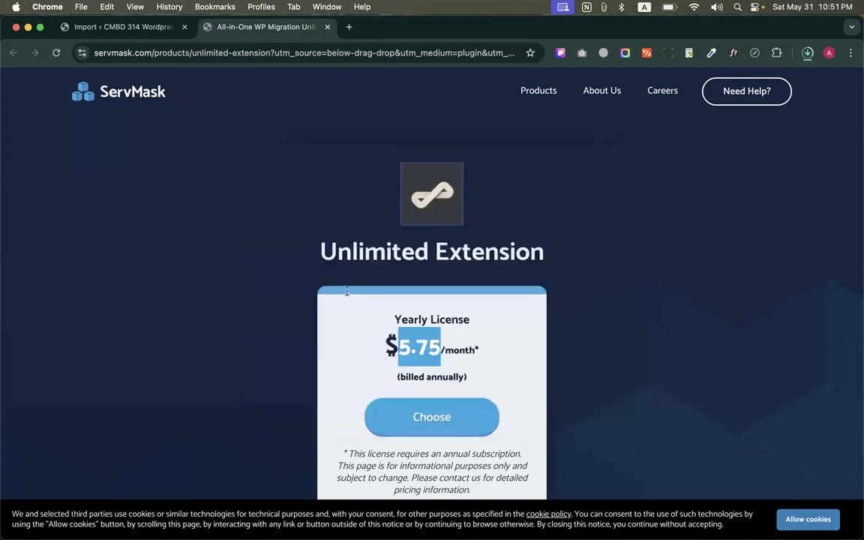
Review the Unlimited Extension page's features, related items and add-ons, and examine the yearly license offer again
scroll(454, 293, down, 2)
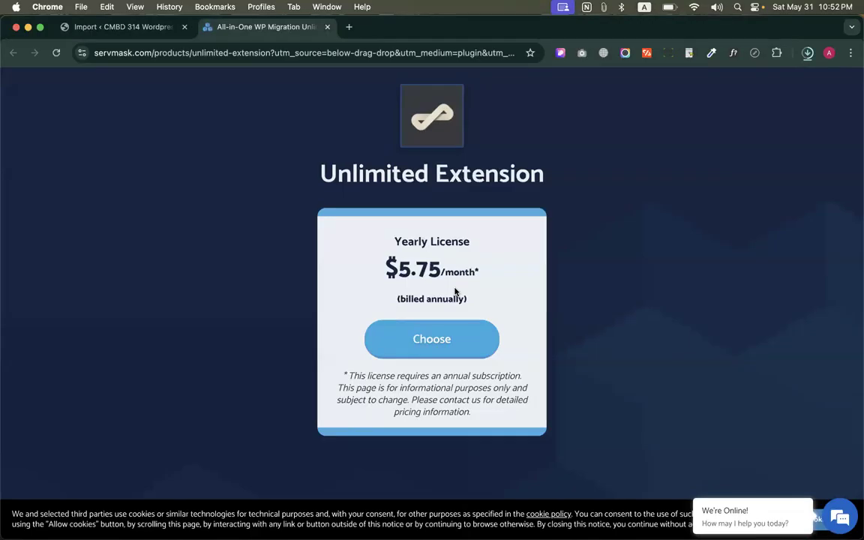
scroll(432, 315, down, 10)
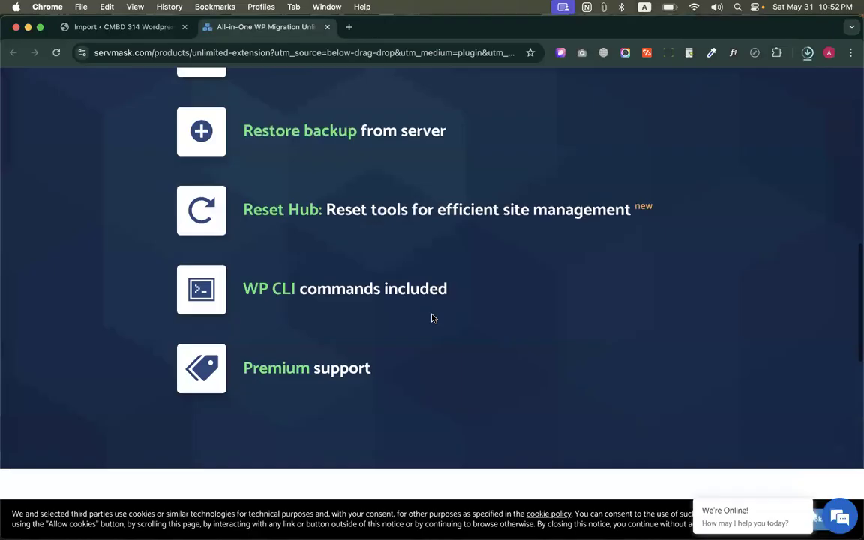
scroll(432, 318, down, 6)
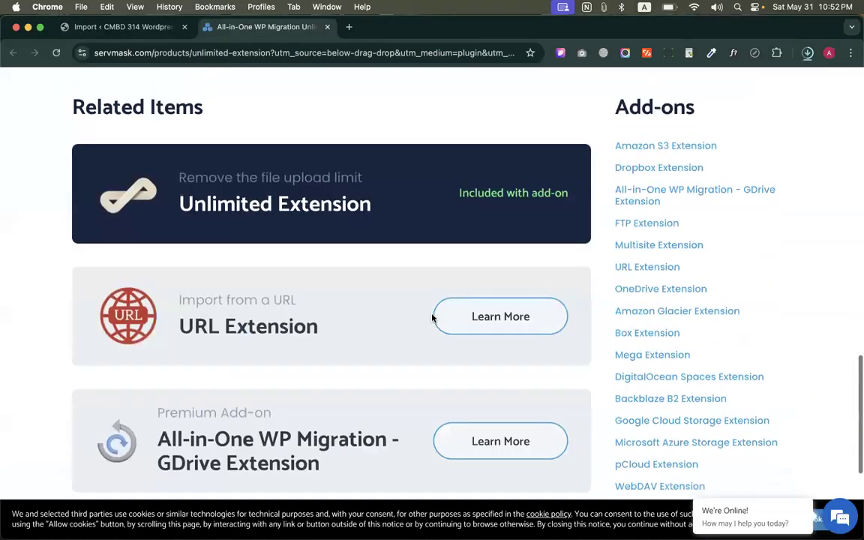
scroll(433, 235, down, 4)
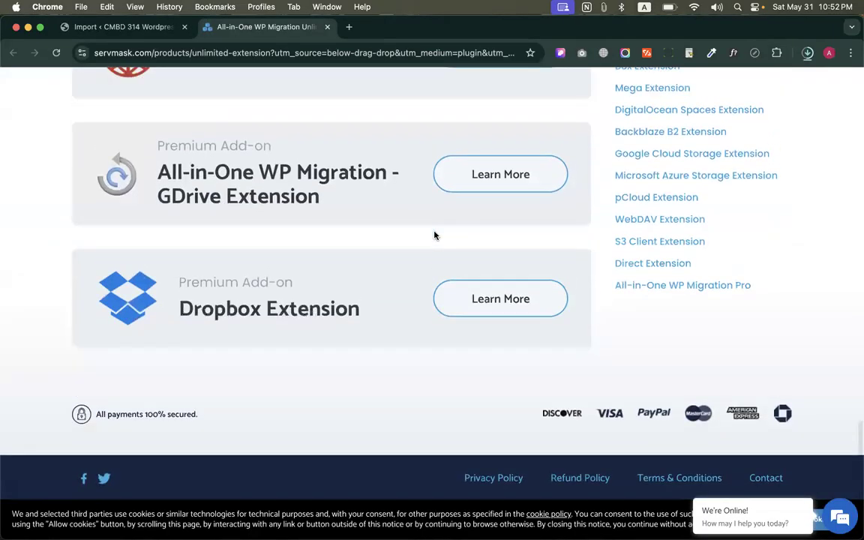
key(super+Up)
drag(321, 252, 605, 227)
click(606, 244)
scroll(571, 255, down, 3)
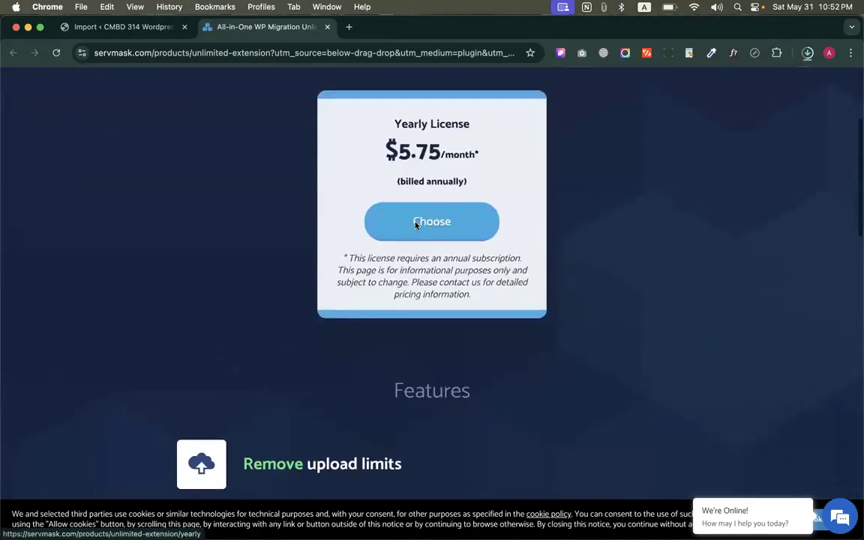
scroll(414, 223, up, 2)
drag(391, 169, 492, 222)
click(510, 242)
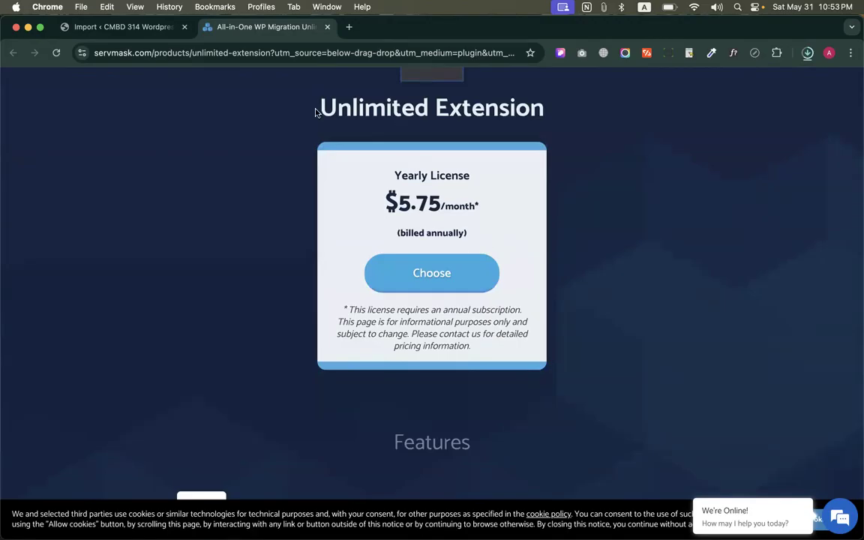
Return to the Import page, check the backup's download progress, and open the plugin's list of stored backups
click(146, 33)
click(226, 356)
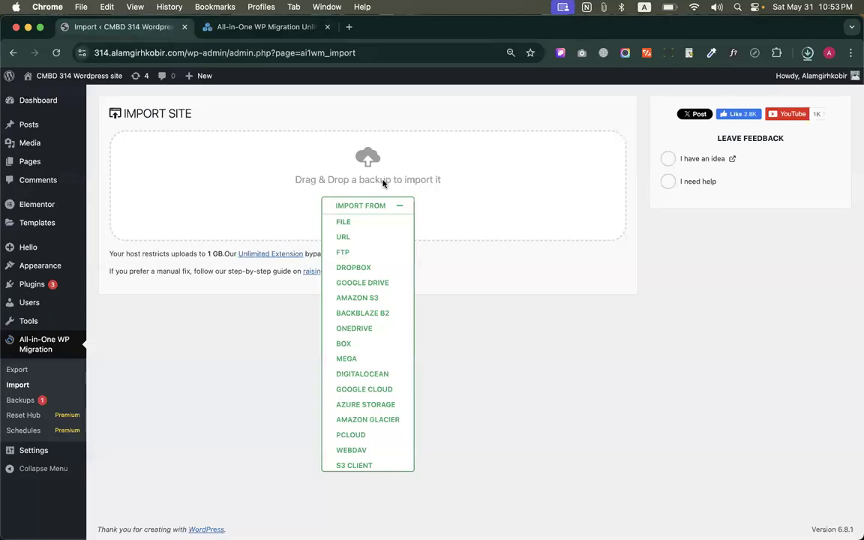
click(366, 204)
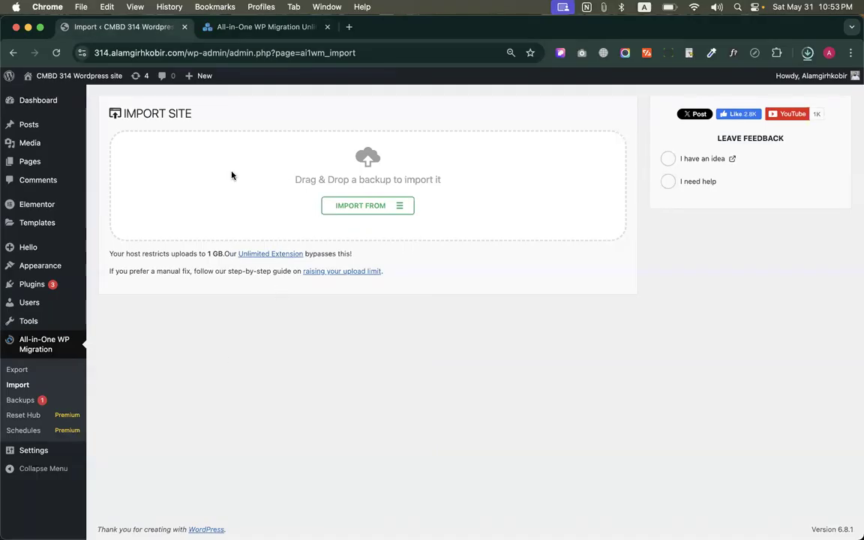
click(807, 52)
click(533, 219)
click(807, 52)
click(348, 342)
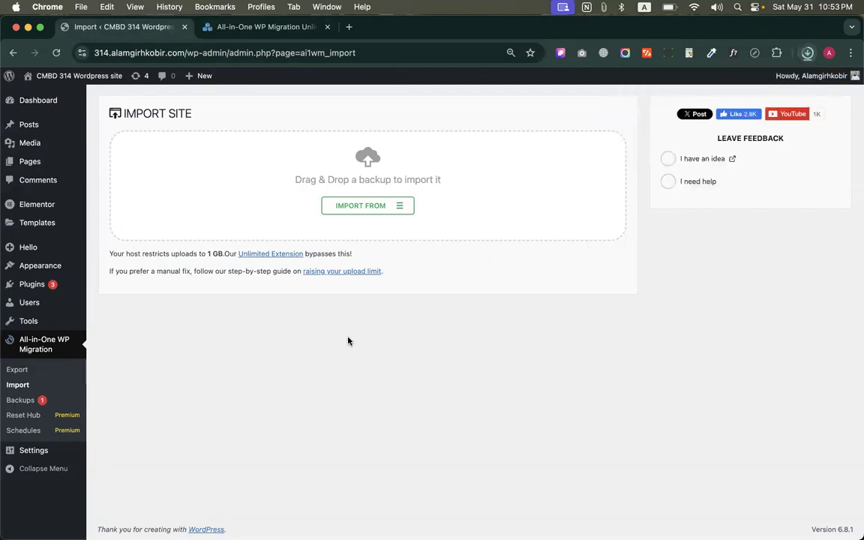
click(28, 407)
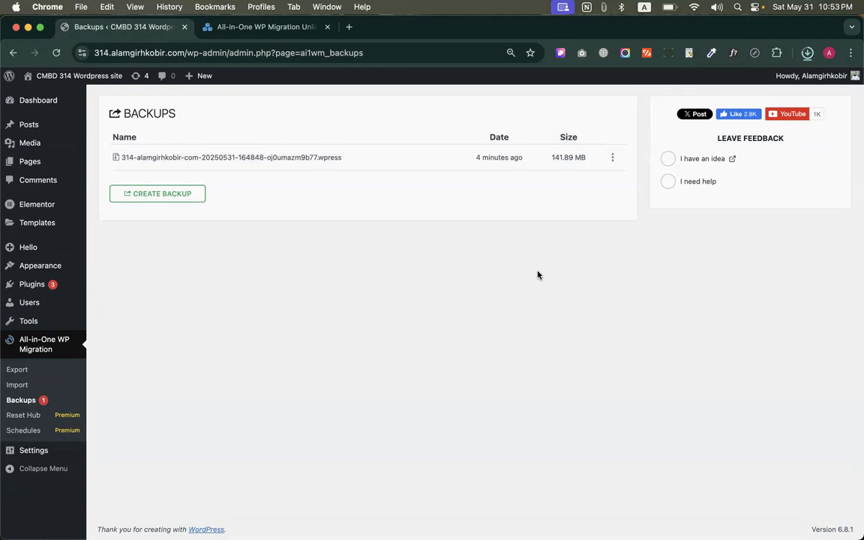
Calculate 300*10 in Spotlight, and close the search once the product has been read
key(super+space)
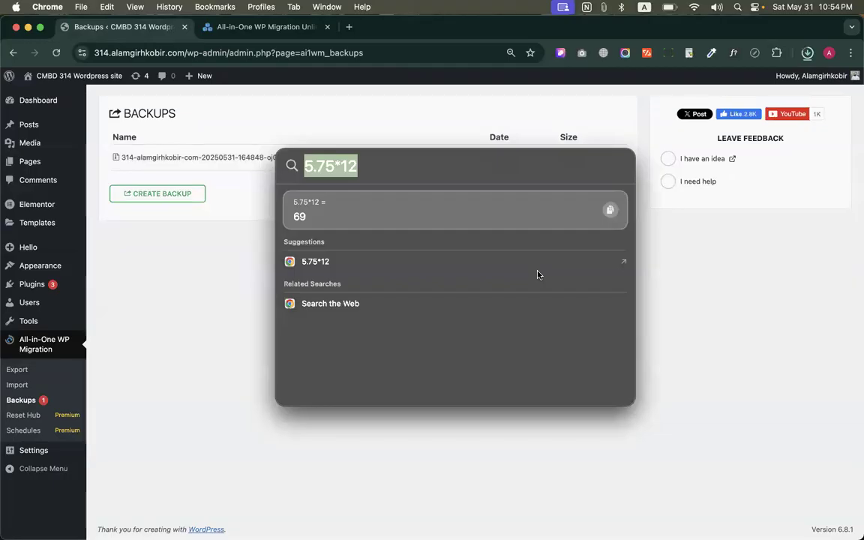
text(300)
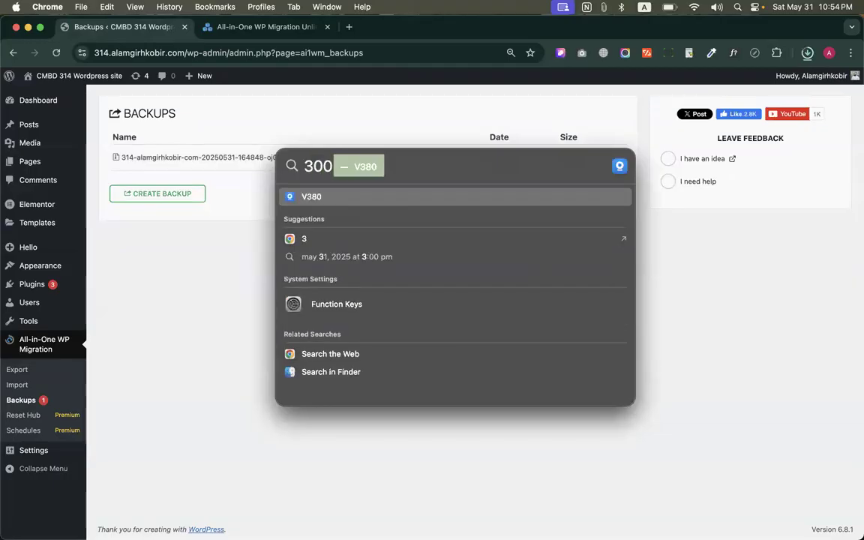
text(*)
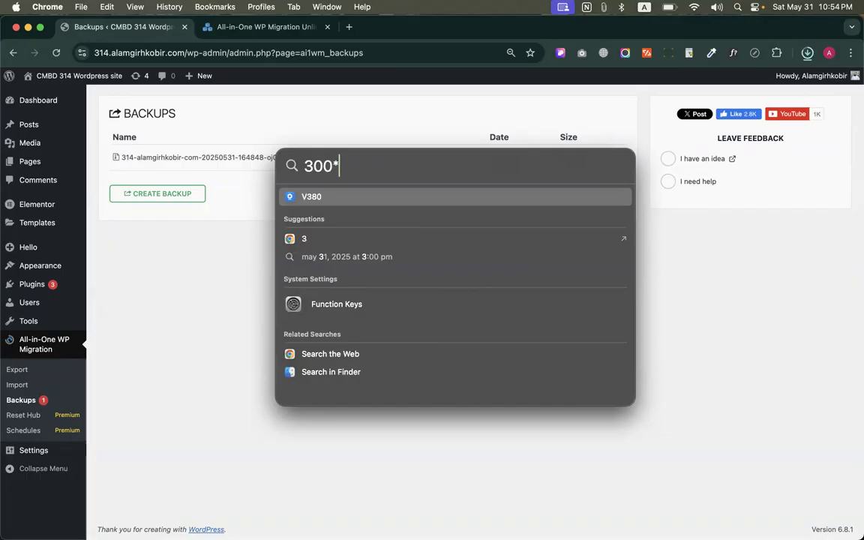
text(20)
key(BackSpace)
key(BackSpace)
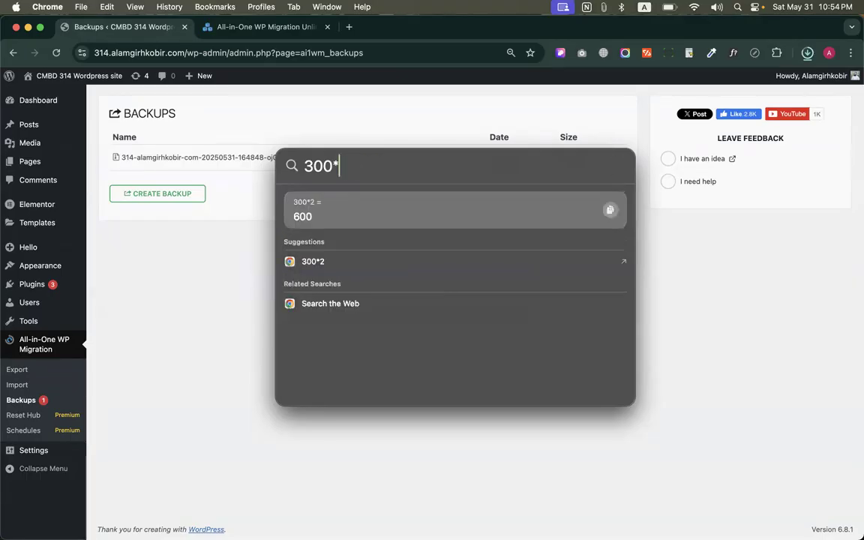
text(10)
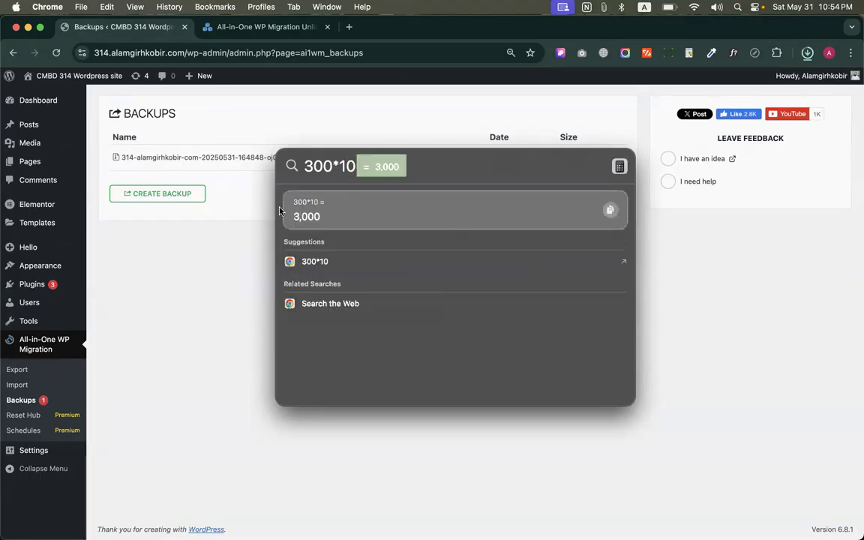
click(261, 279)
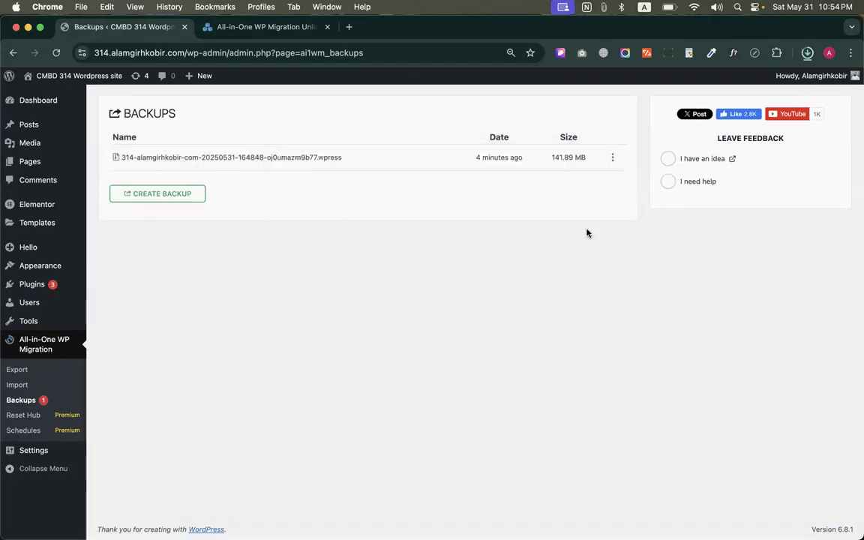
Review the stored backup's available actions and its download progress before returning to the Import page
click(612, 160)
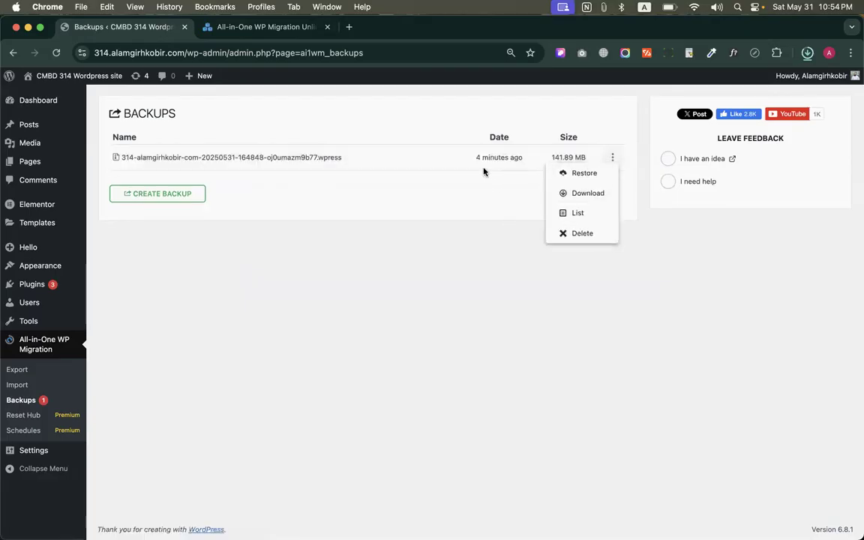
click(540, 194)
click(612, 158)
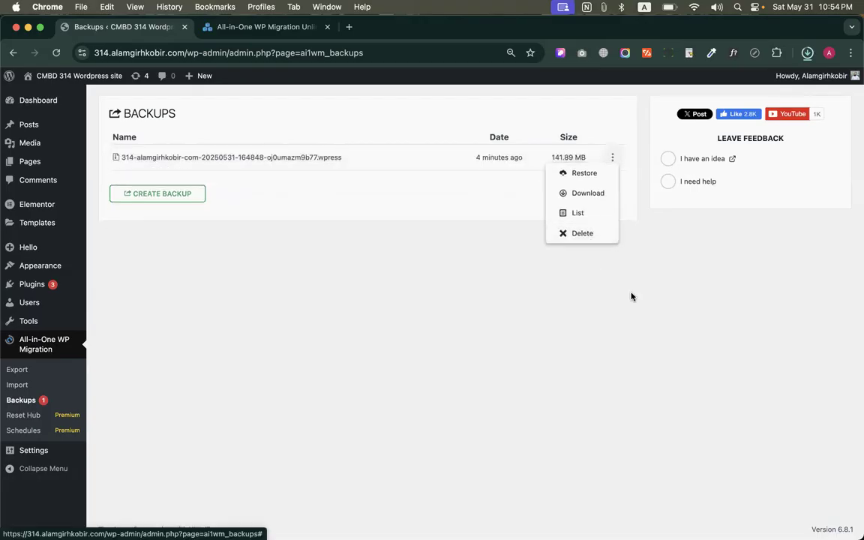
click(807, 53)
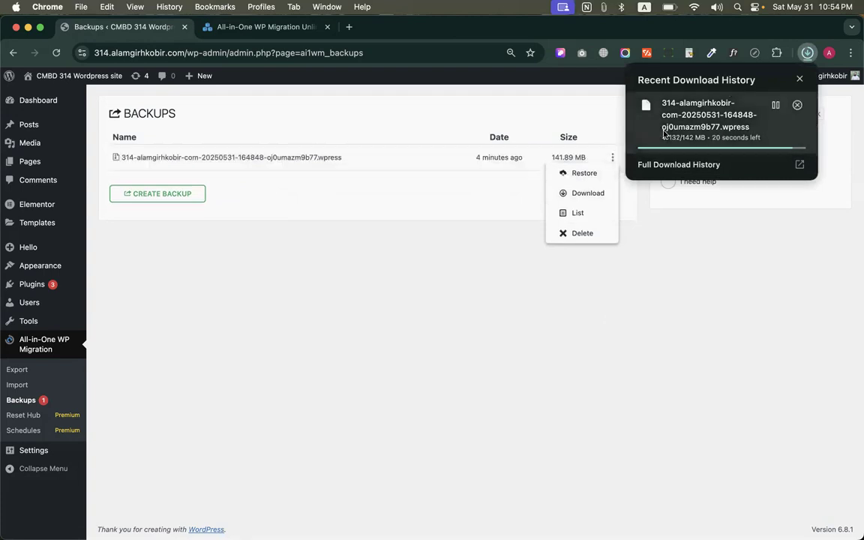
click(440, 233)
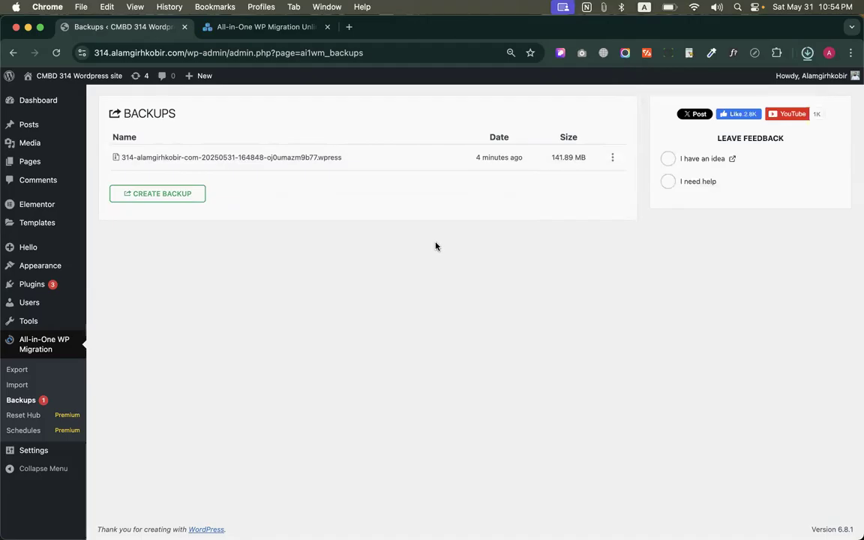
click(16, 385)
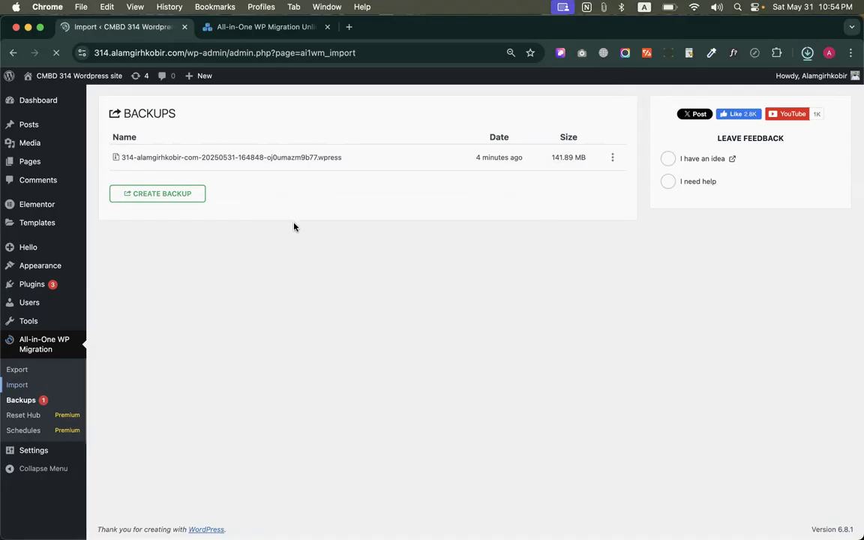
Switch to the cPanel window and look through the Tools page down to the Software section
mouse_move(519, 507)
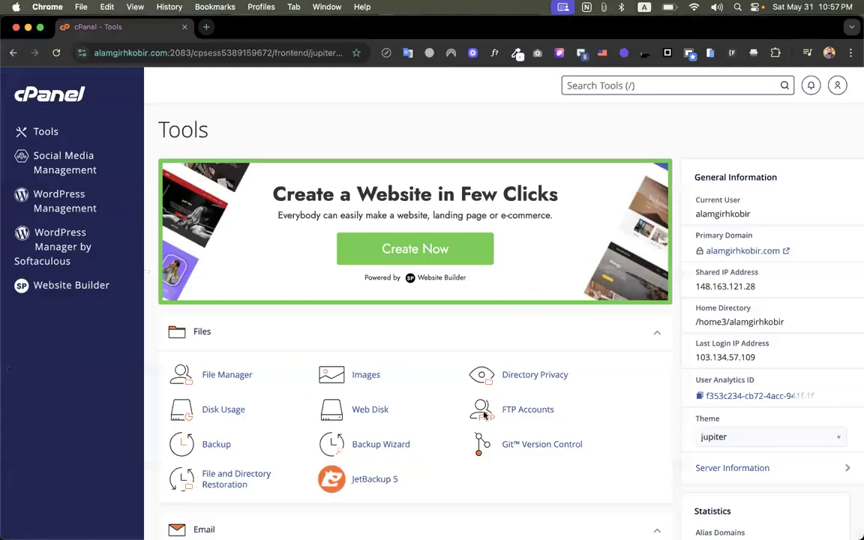
key(slash)
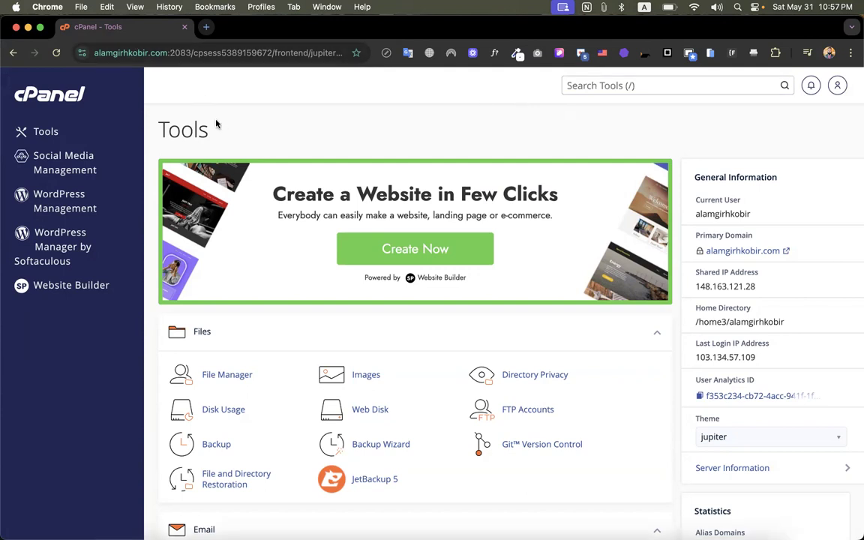
key(ctrl+Up)
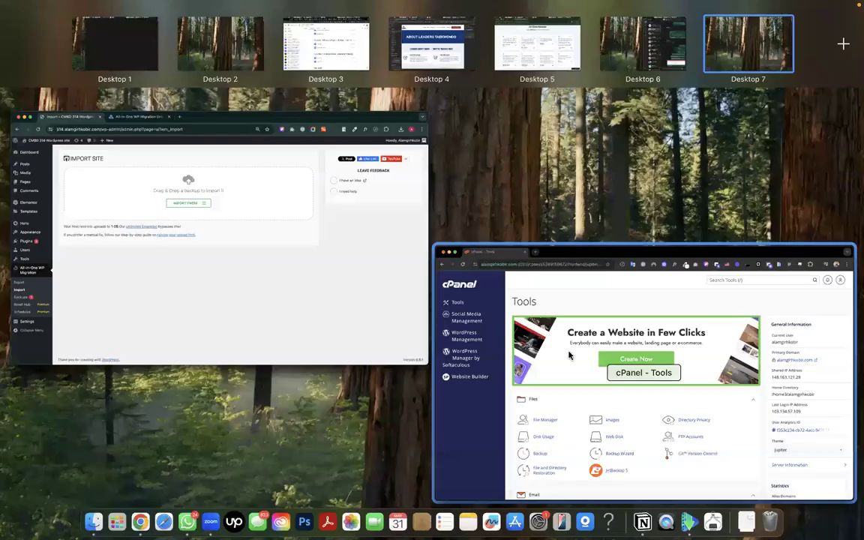
click(472, 350)
scroll(472, 350, down, 10)
scroll(472, 351, up, 5)
scroll(472, 351, up, 10)
scroll(472, 351, down, 10)
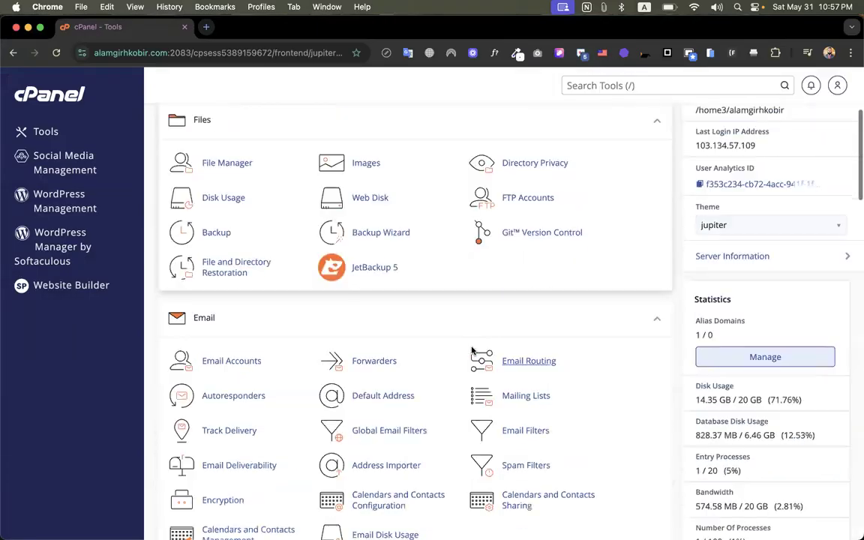
scroll(471, 350, down, 9)
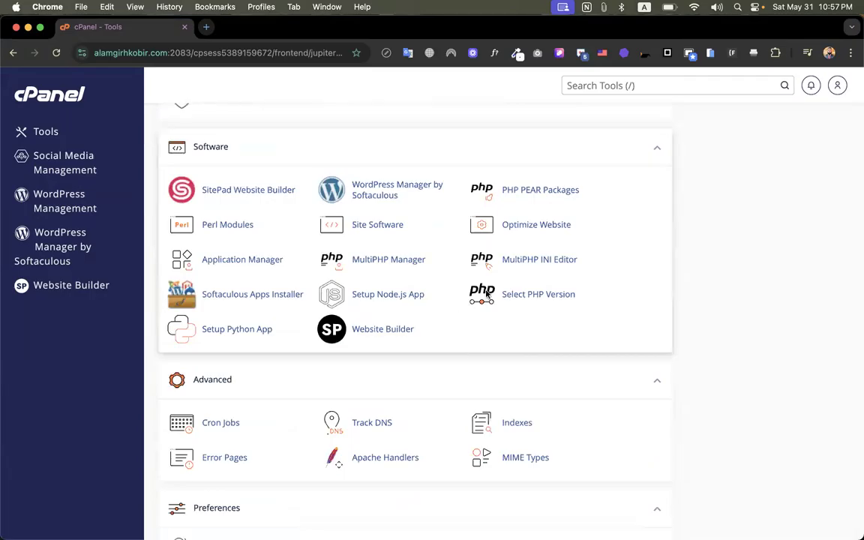
Search the cPanel tools for "ini" and open the MultiPHP INI Editor
click(639, 86)
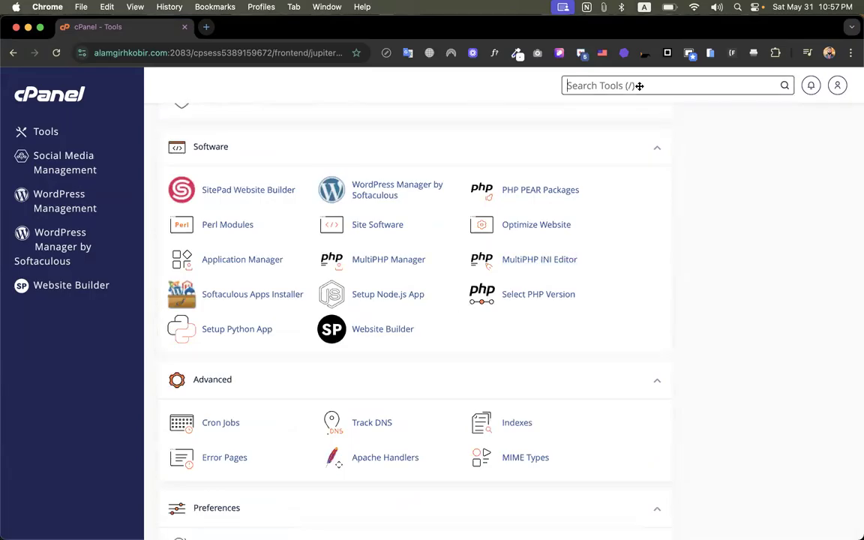
text(ini)
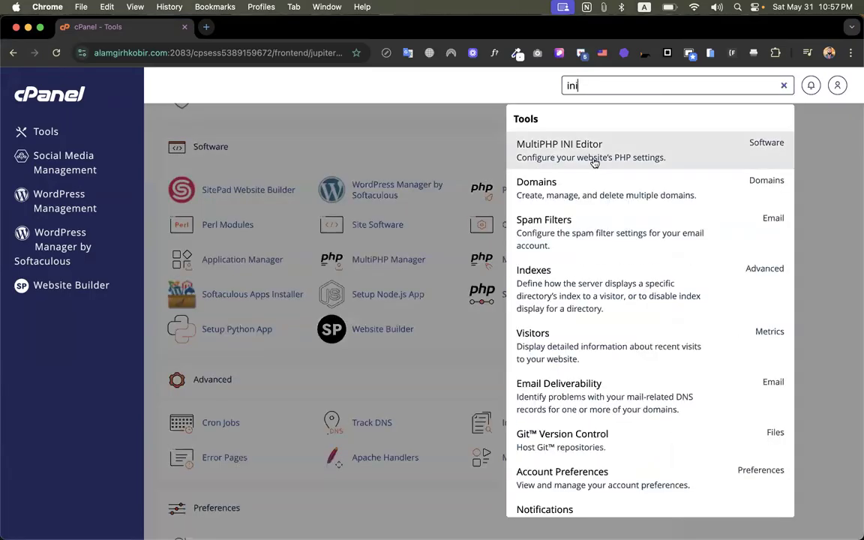
click(484, 326)
click(530, 262)
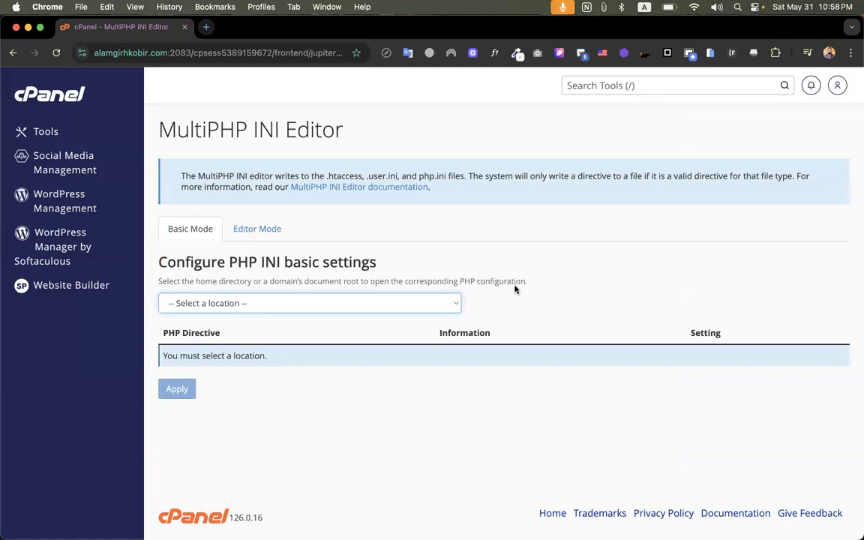
Choose the site's 314 subdomain as the location for the PHP INI basic settings
click(449, 299)
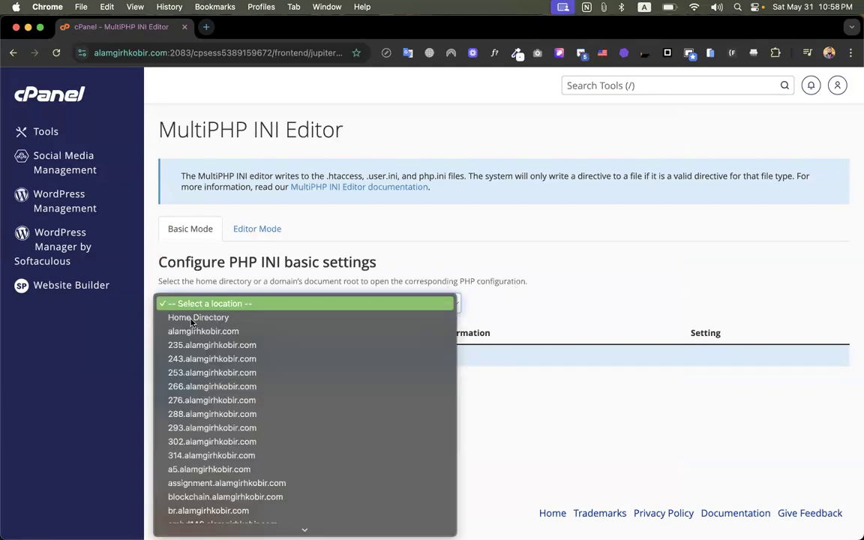
key(Escape)
click(208, 306)
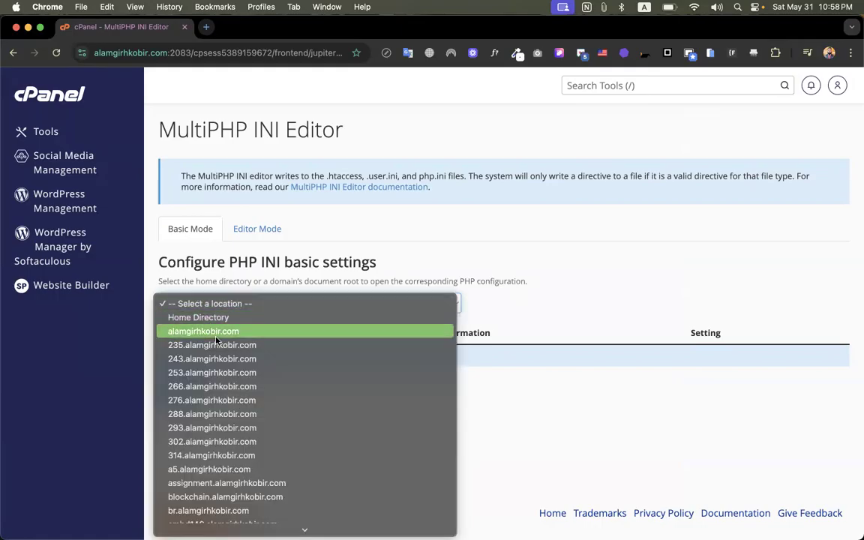
scroll(218, 462, down, 3)
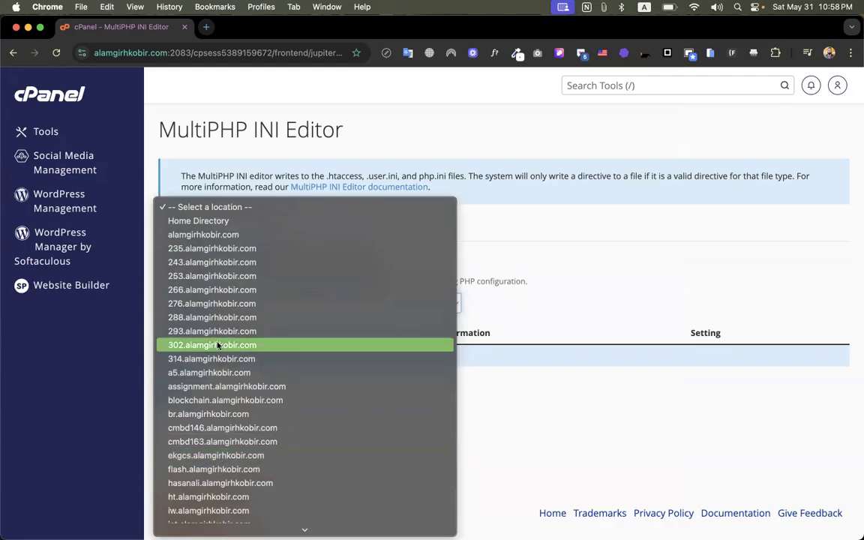
click(209, 361)
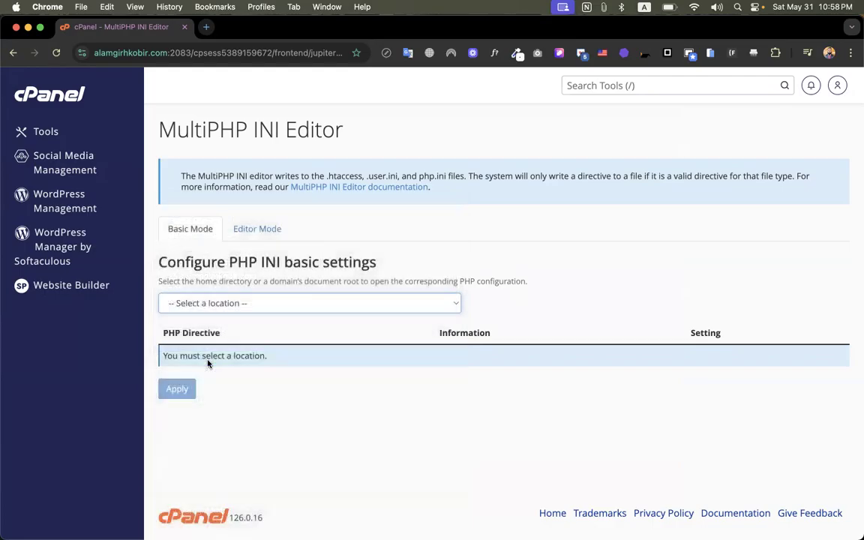
Set the max_input_time directive to 3000 and max_execution_time to 300
scroll(697, 330, down, 10)
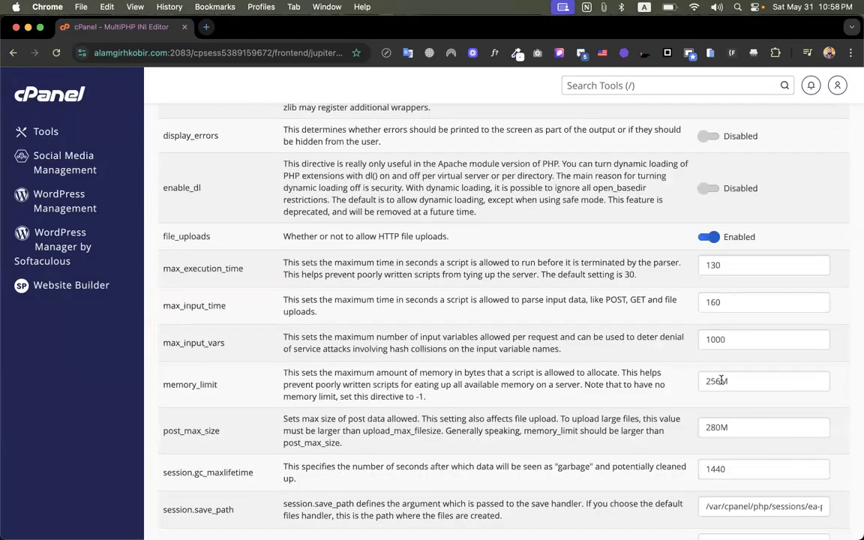
scroll(719, 379, up, 1)
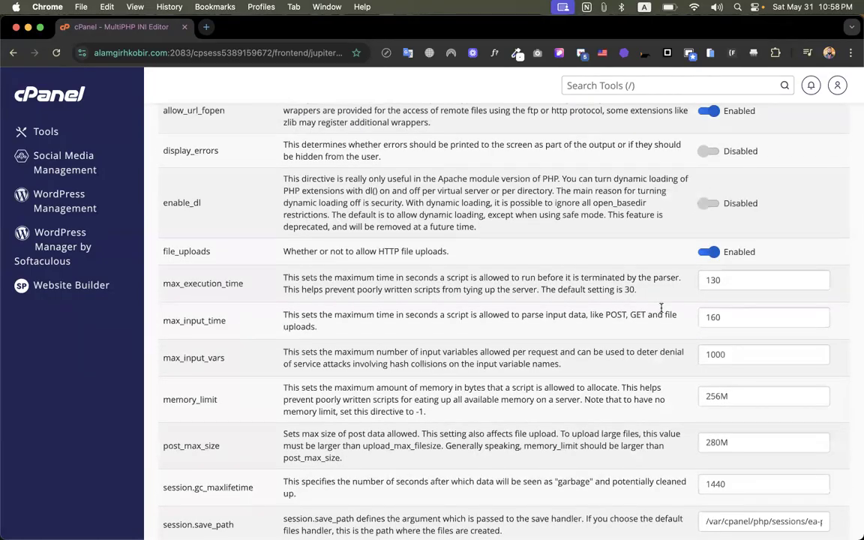
double_click(736, 317)
scroll(735, 318, up, 1)
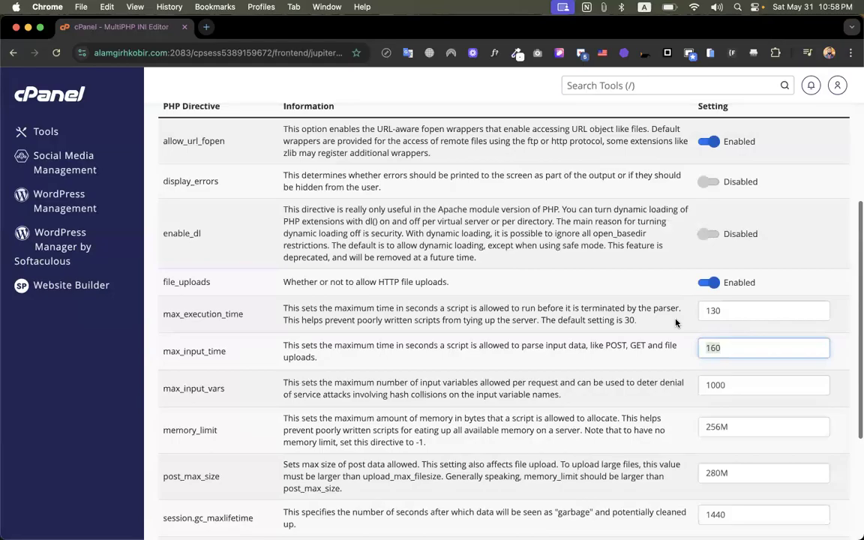
text(3000)
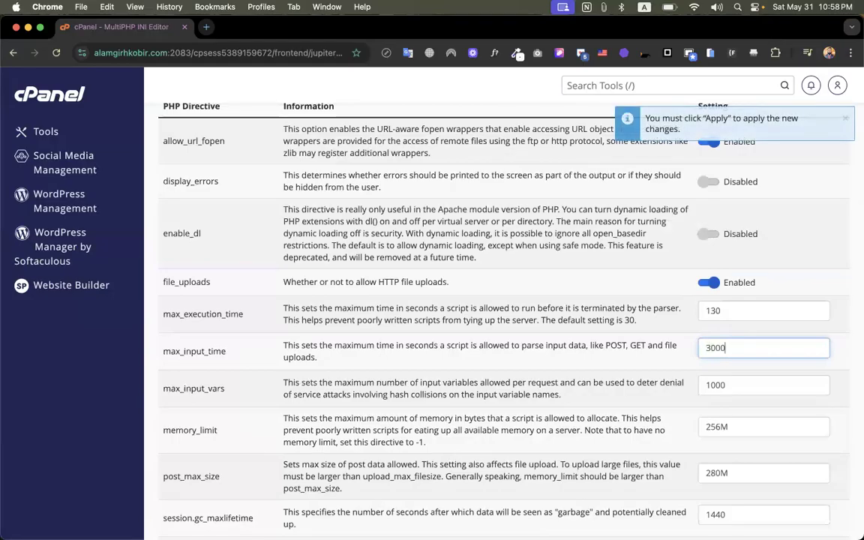
double_click(702, 314)
text(300)
Look over the remaining PHP directives and set memory_limit to 5120M
scroll(629, 354, down, 4)
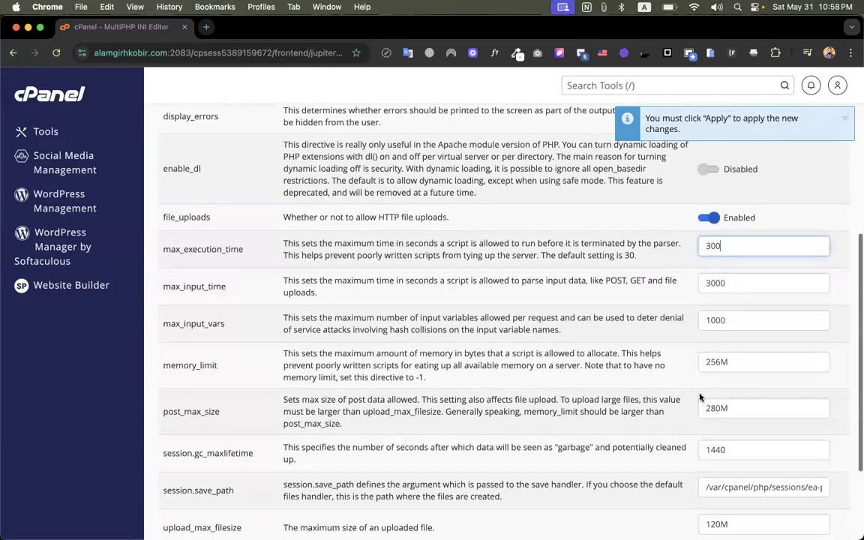
scroll(689, 367, down, 1)
scroll(689, 366, down, 2)
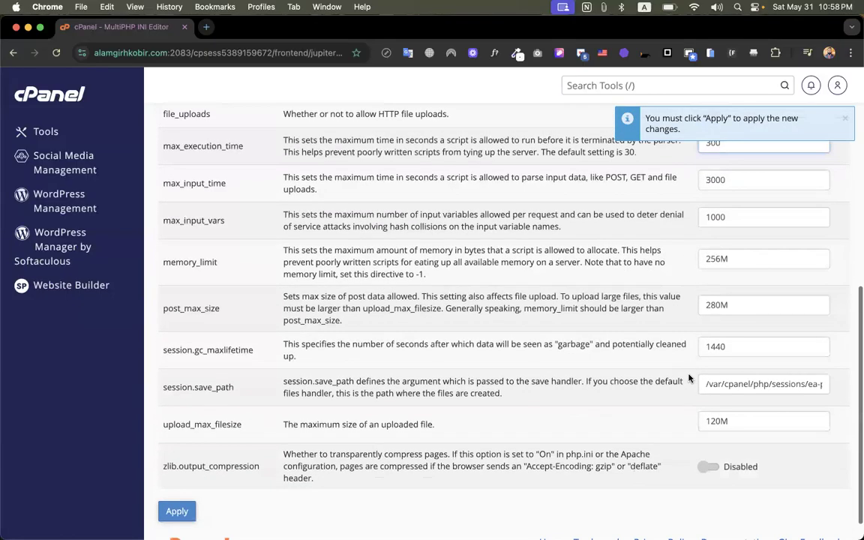
scroll(719, 367, up, 2)
drag(720, 349, 694, 355)
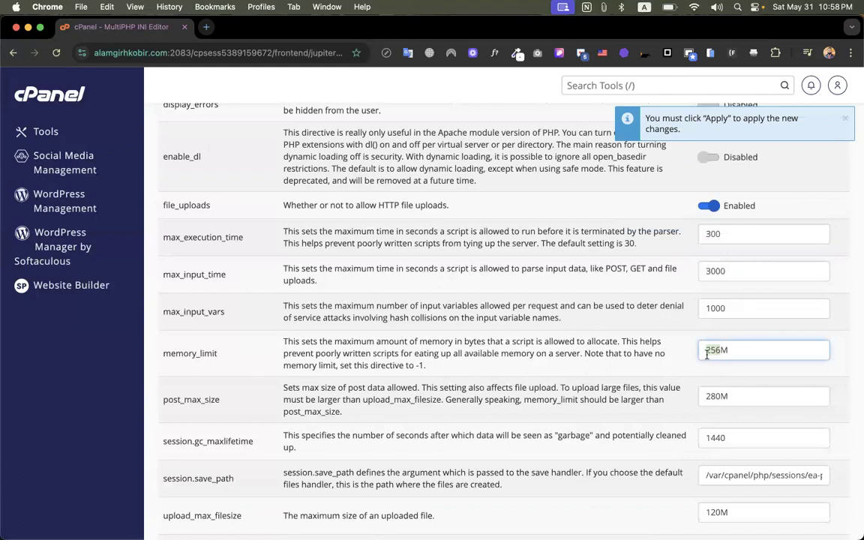
scroll(405, 259, up, 4)
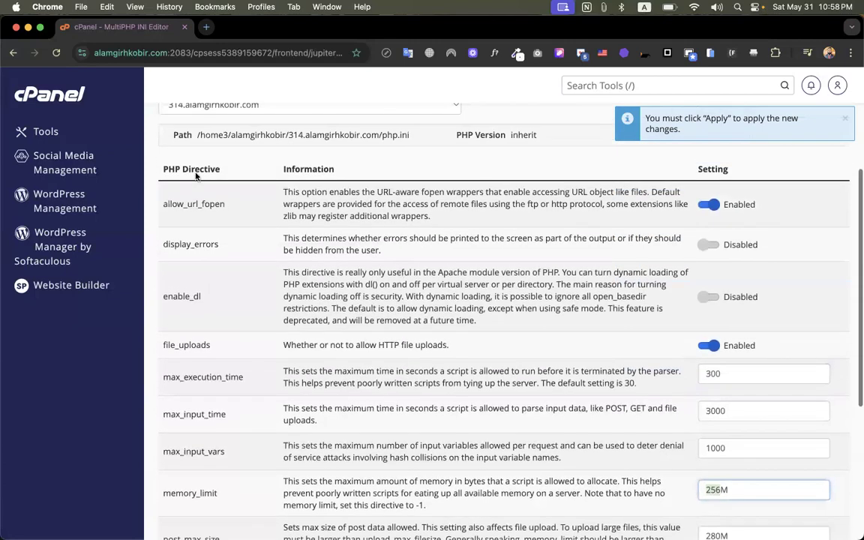
scroll(386, 358, down, 2)
scroll(637, 273, down, 3)
scroll(637, 273, up, 1)
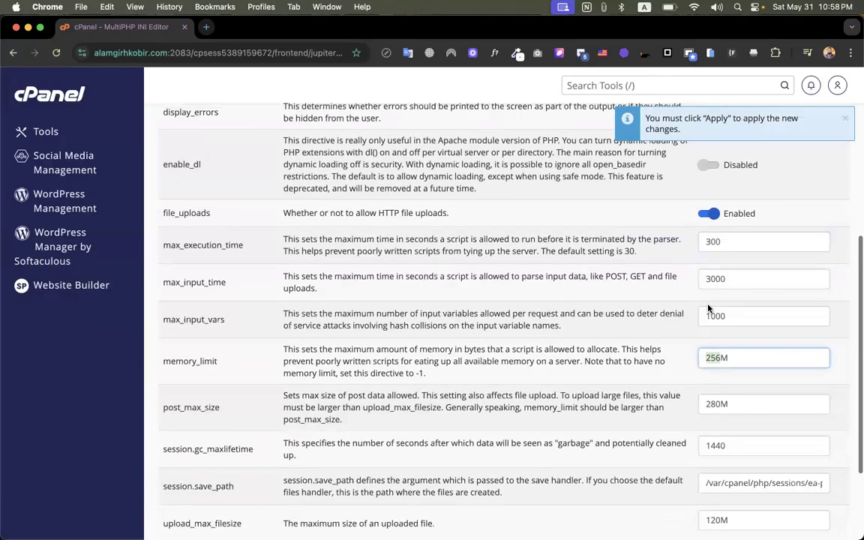
scroll(689, 300, down, 3)
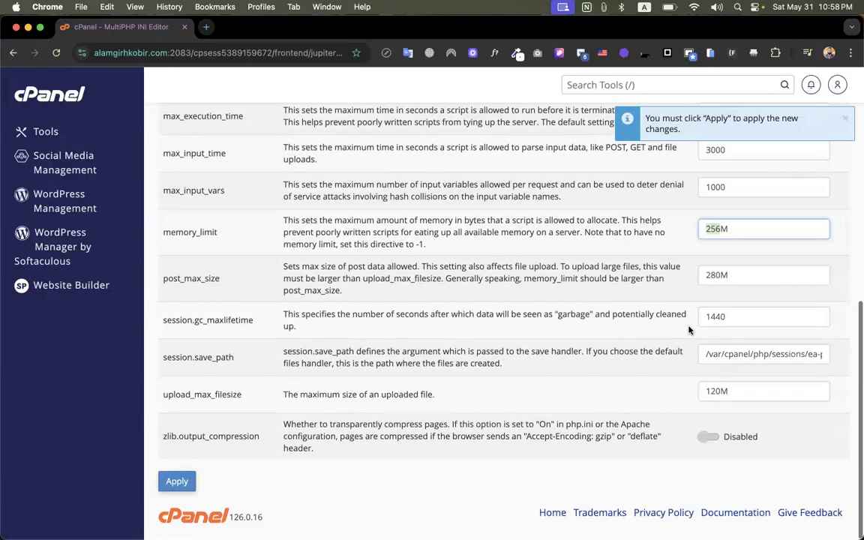
scroll(715, 266, up, 1)
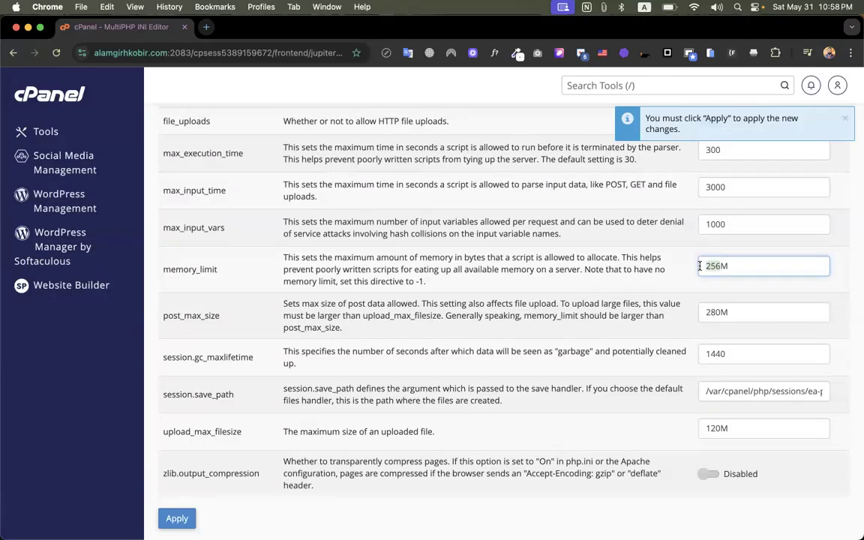
text(5120)
Copy the number from memory_limit into upload_max_filesize, setting it to 5120M
drag(724, 267, 707, 267)
key(super+c)
click(706, 427)
key(super+v)
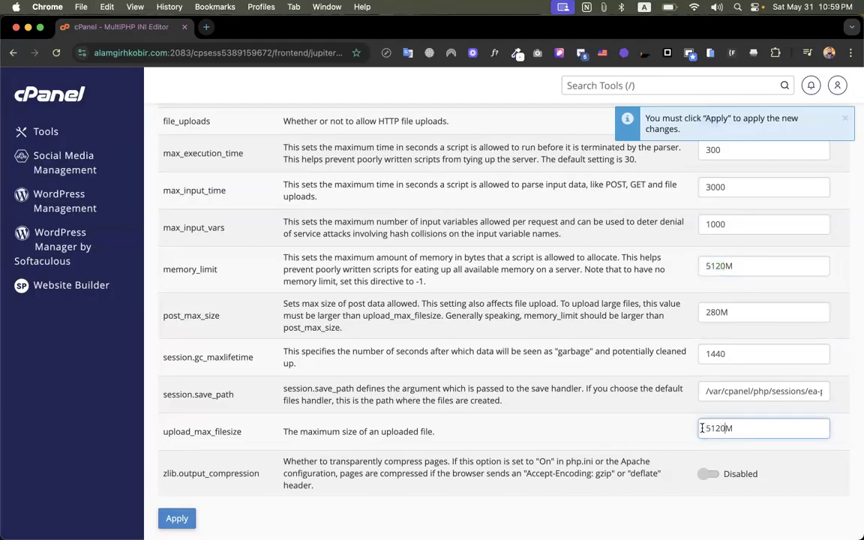
Set post_max_size to 5120M and apply the changed PHP directives
drag(725, 312, 703, 314)
key(super+v)
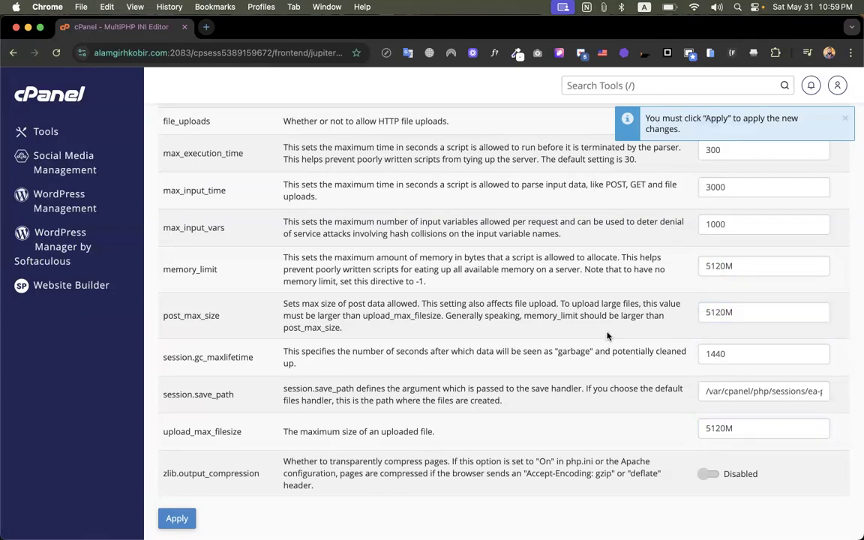
scroll(234, 505, down, 2)
click(177, 481)
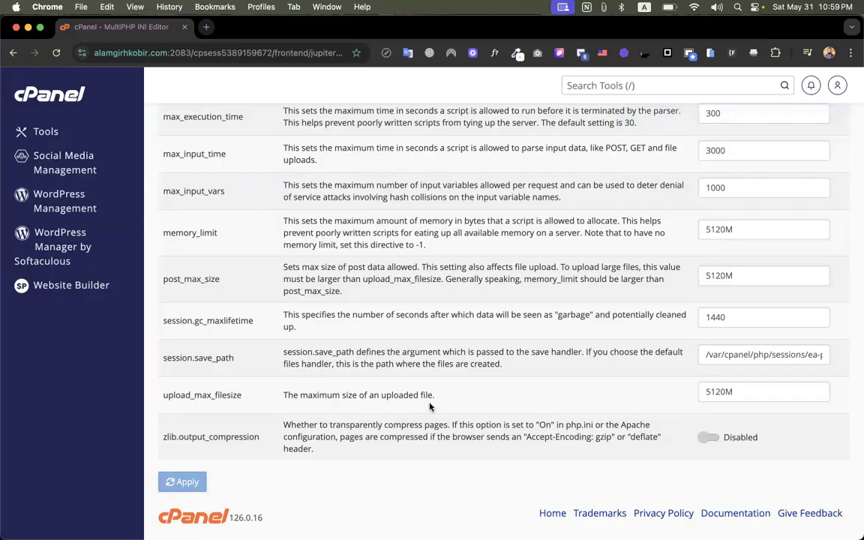
Switch back to the WordPress import page, reload it and check the host's upload limit
key(ctrl+Up)
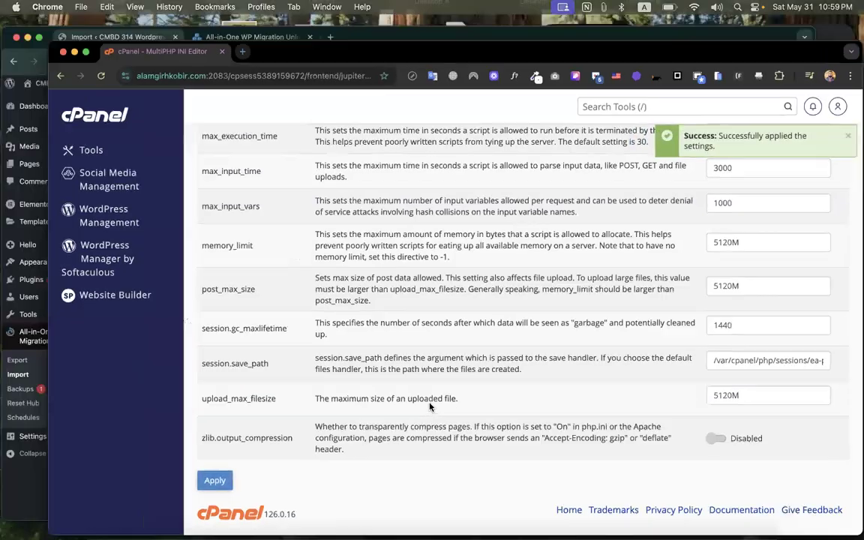
click(110, 135)
click(45, 52)
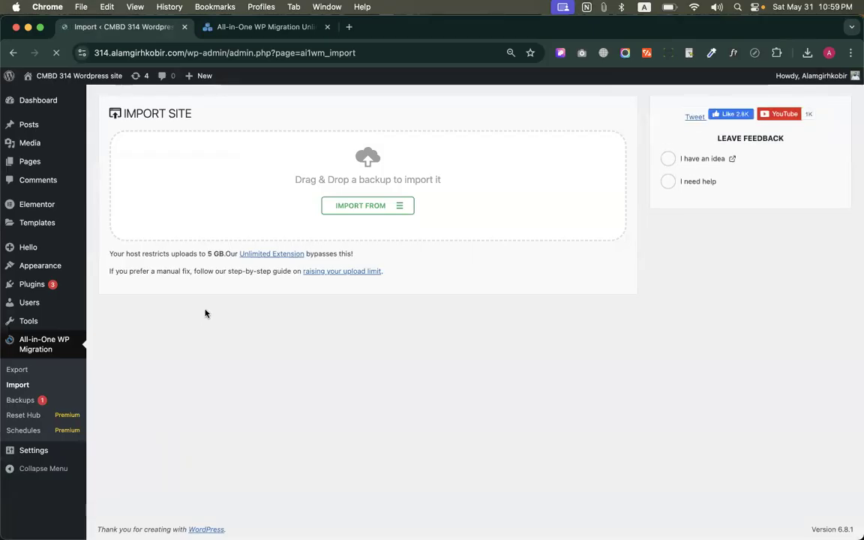
drag(207, 251, 223, 253)
click(259, 332)
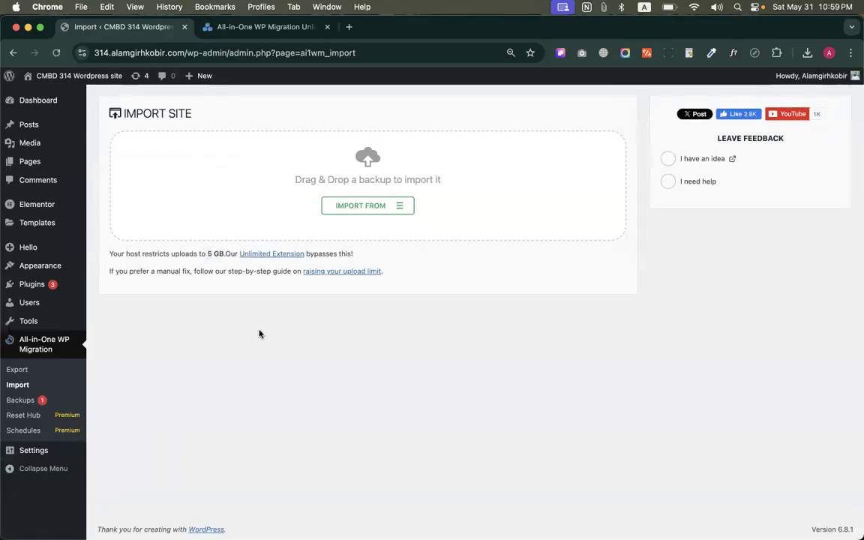
Choose a file as the import source, look through Downloads for .wpress backups, and check the recent downloads
click(395, 207)
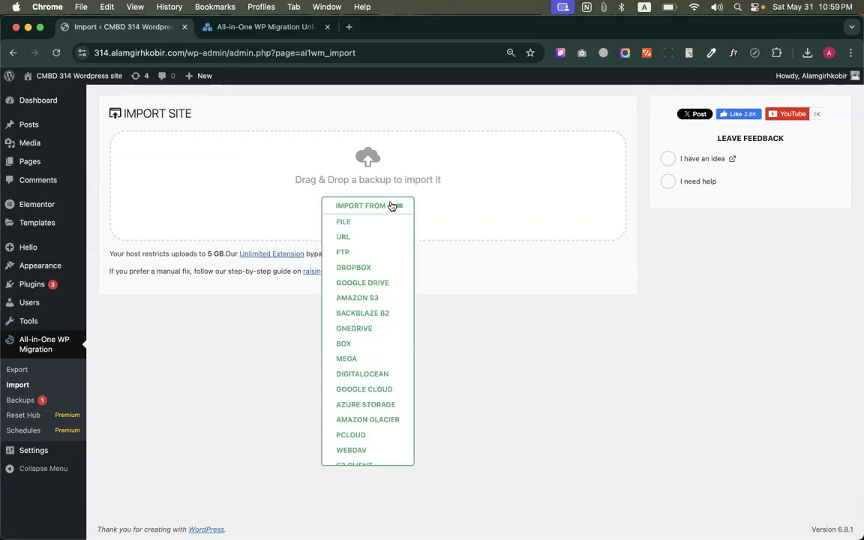
click(350, 225)
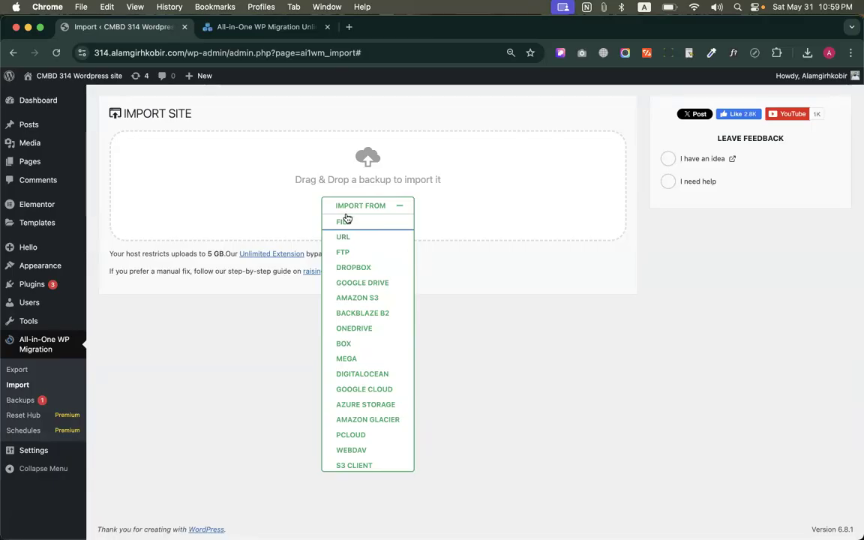
click(348, 220)
scroll(458, 300, down, 2)
scroll(461, 317, down, 10)
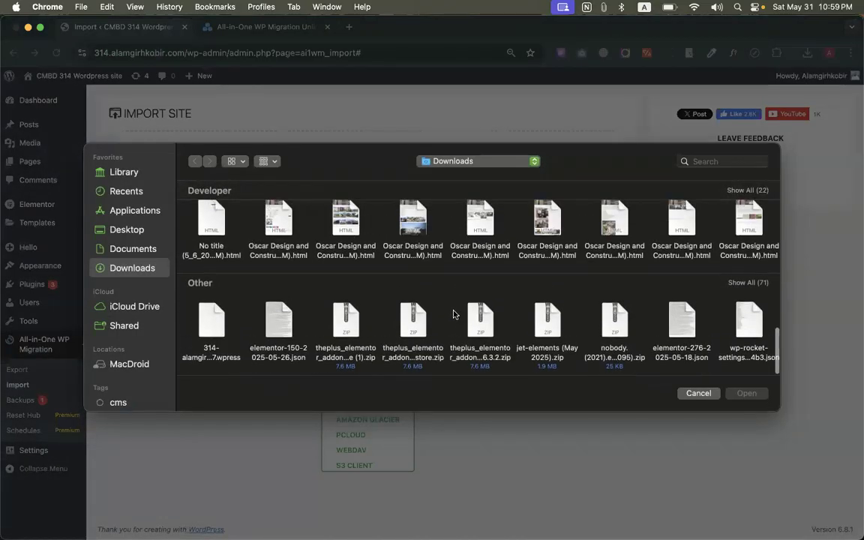
scroll(465, 322, right, 10)
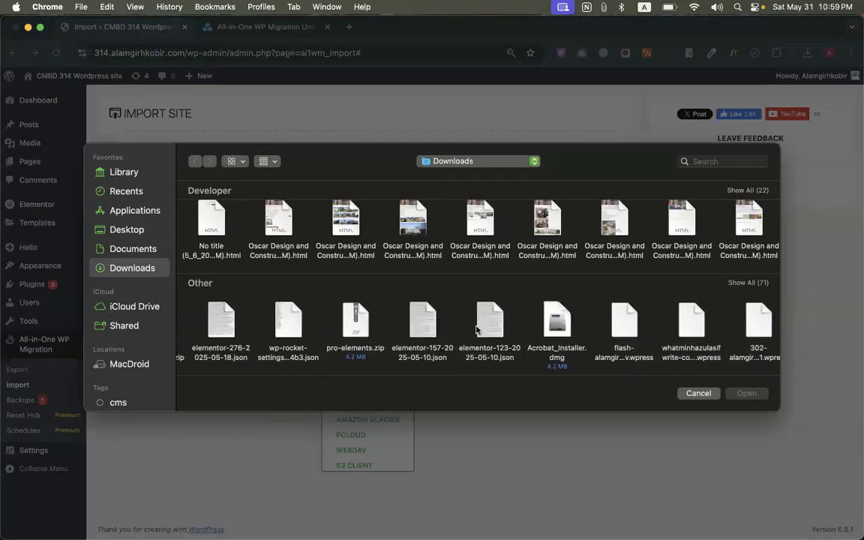
scroll(476, 330, right, 3)
double_click(527, 330)
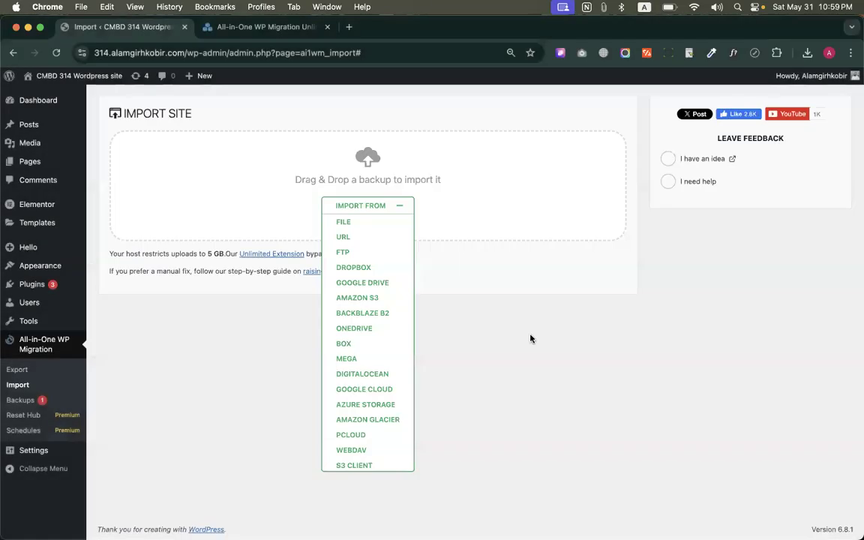
click(435, 329)
click(807, 54)
click(690, 281)
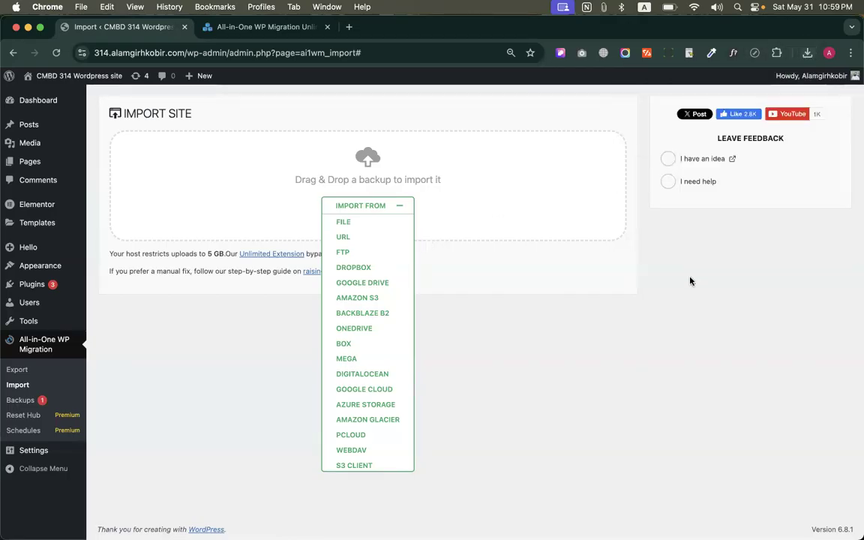
Open the All-in-One WP Migration backups and examine the existing backup's available actions and its downloaded copy
click(36, 400)
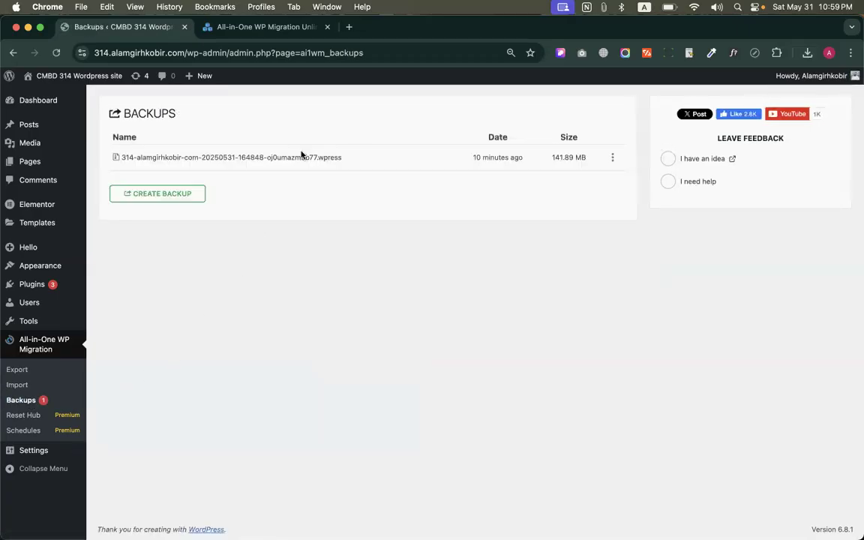
click(610, 161)
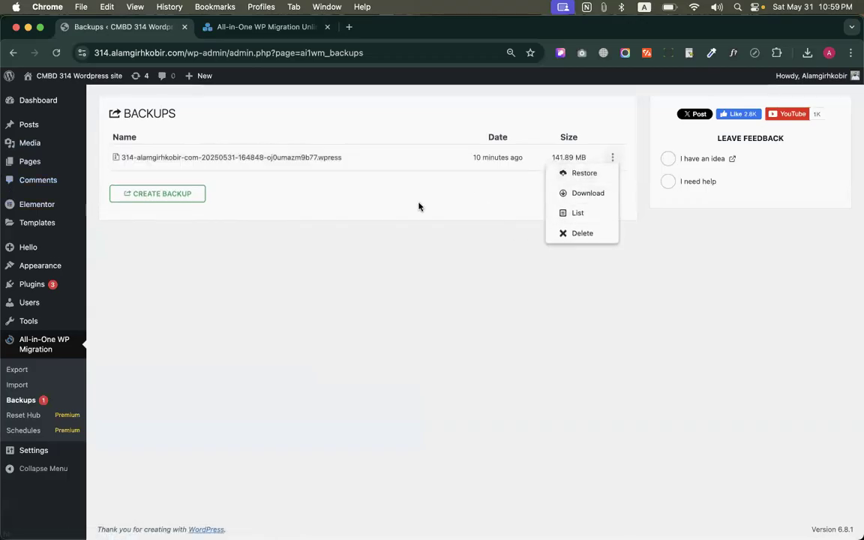
click(425, 295)
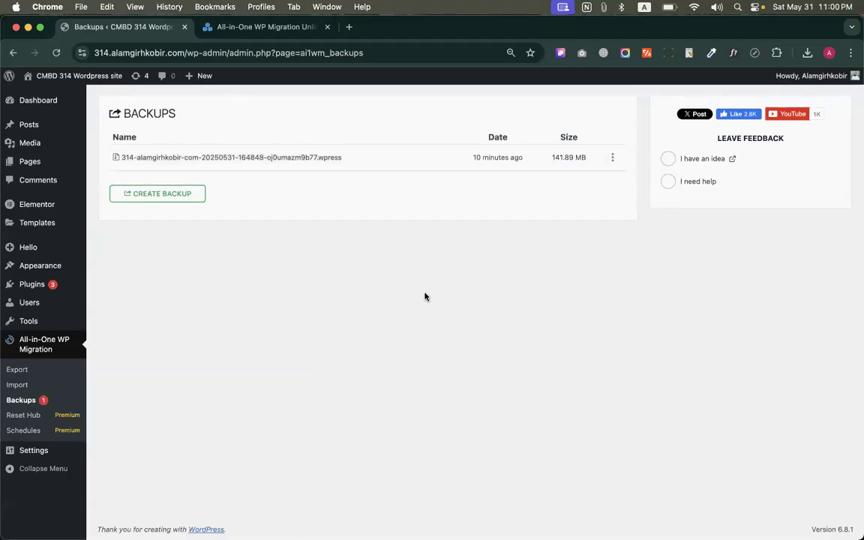
click(811, 53)
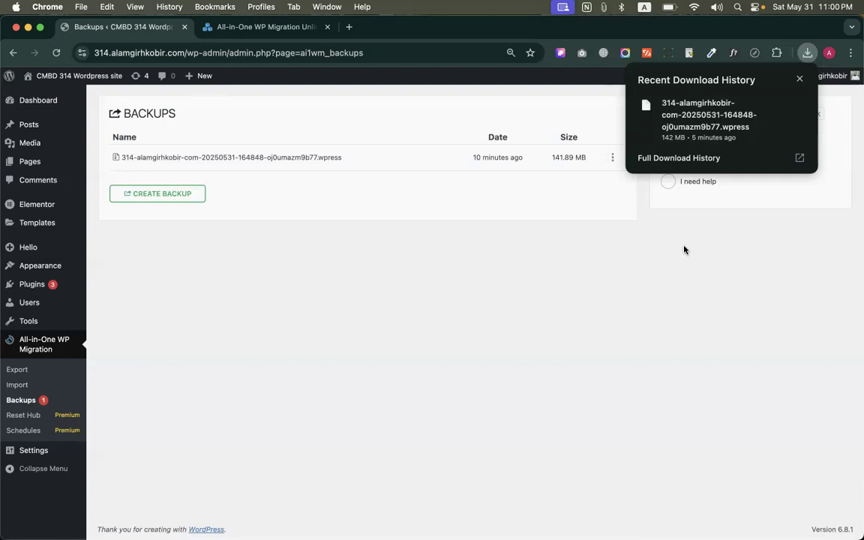
click(302, 254)
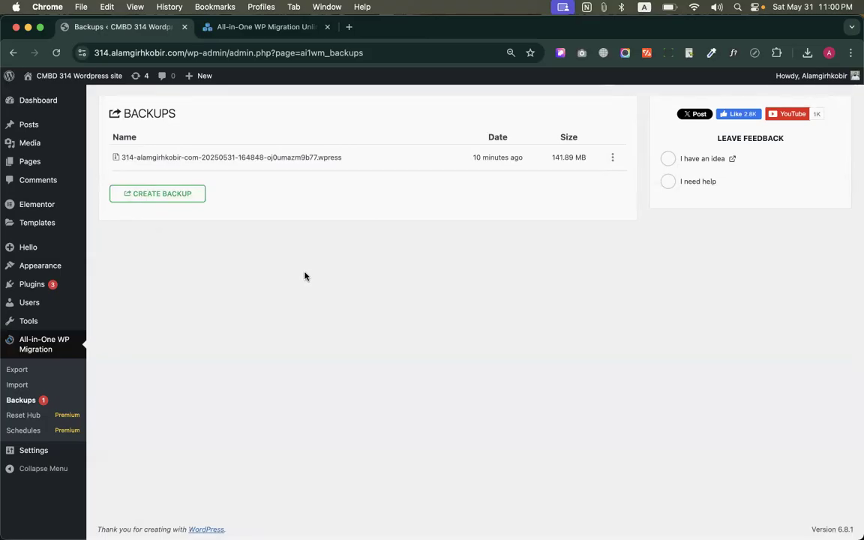
click(615, 162)
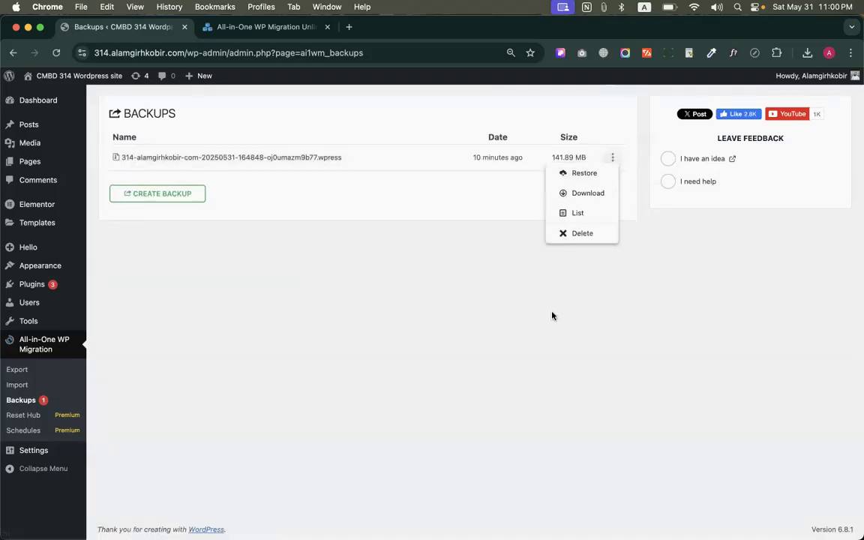
click(433, 265)
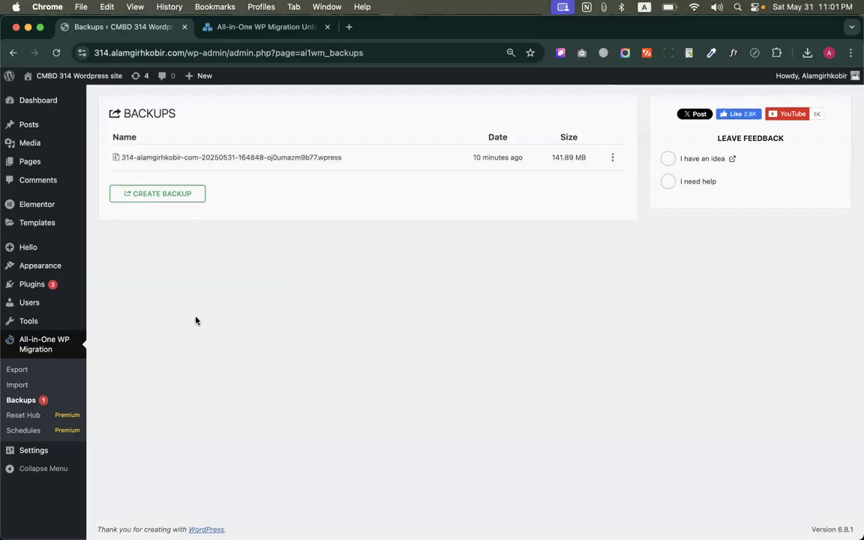
Search Google for "popup for website" in the second browser tab and browse the image results
click(308, 26)
click(341, 54)
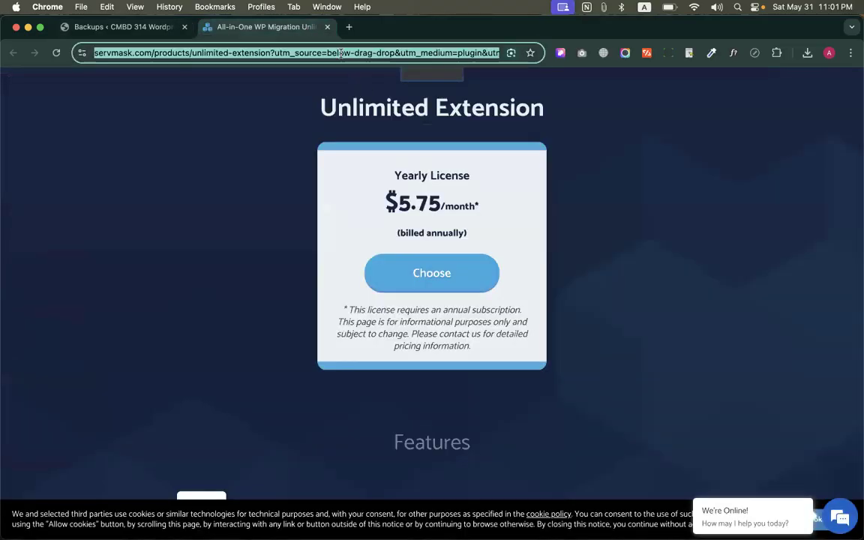
text(popup for websie)
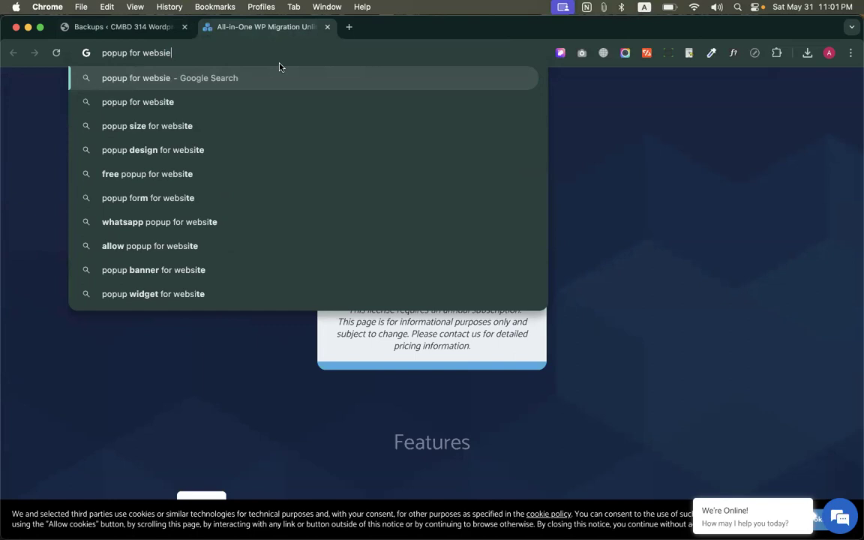
key(Return)
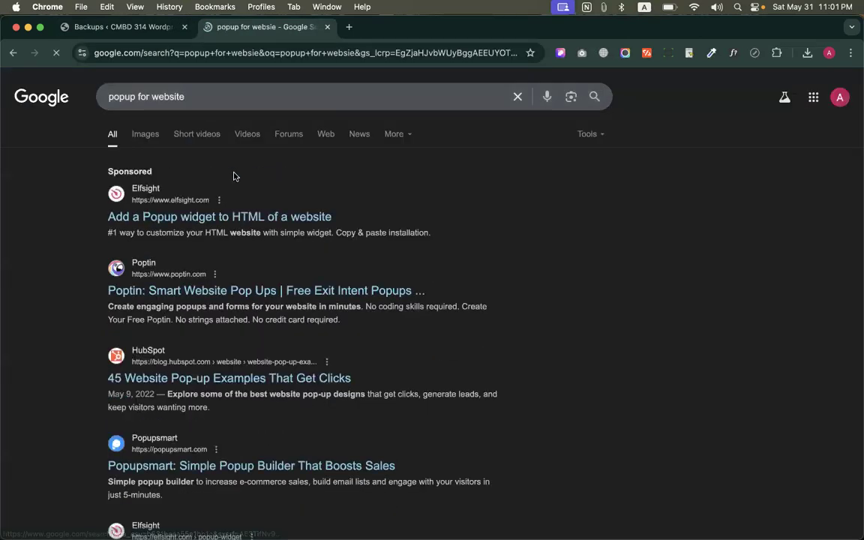
click(145, 133)
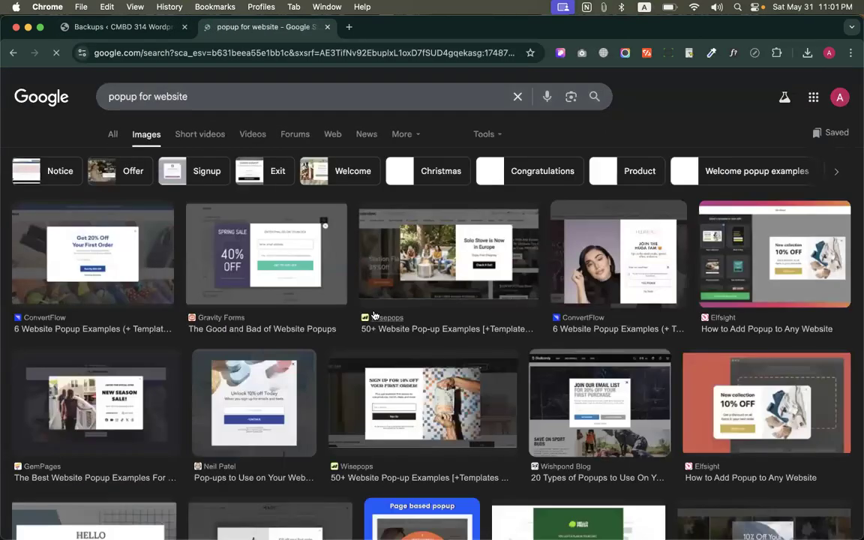
scroll(374, 315, down, 2)
scroll(421, 285, up, 2)
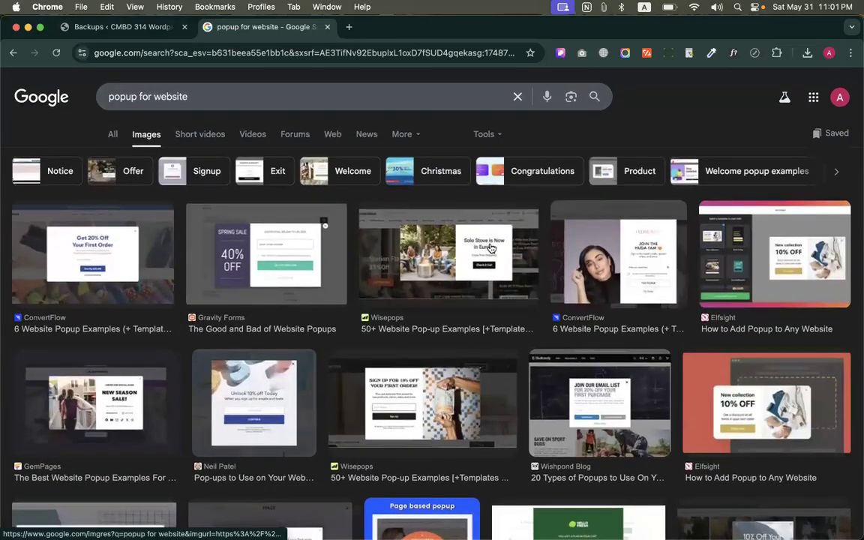
Open the Wisepops Solo Stove popup example image in its own tab and close the search results tab
click(478, 244)
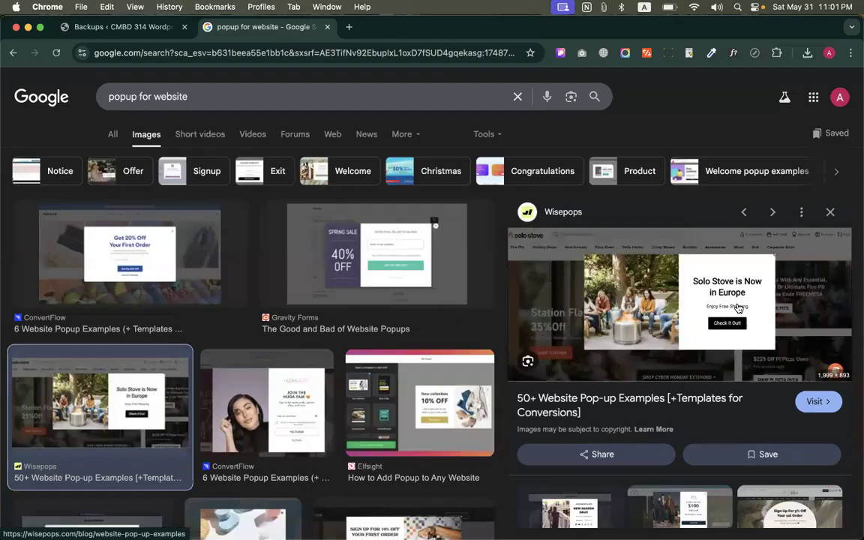
right_click(616, 248)
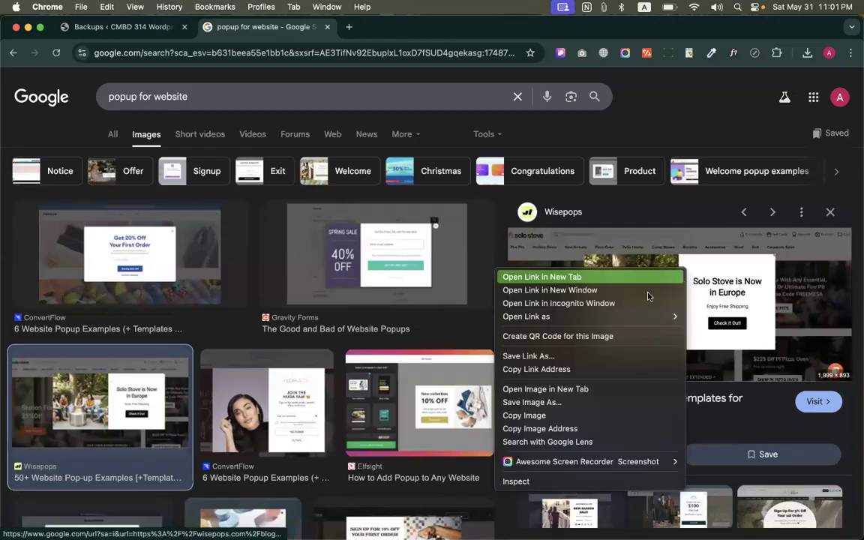
click(555, 388)
click(367, 27)
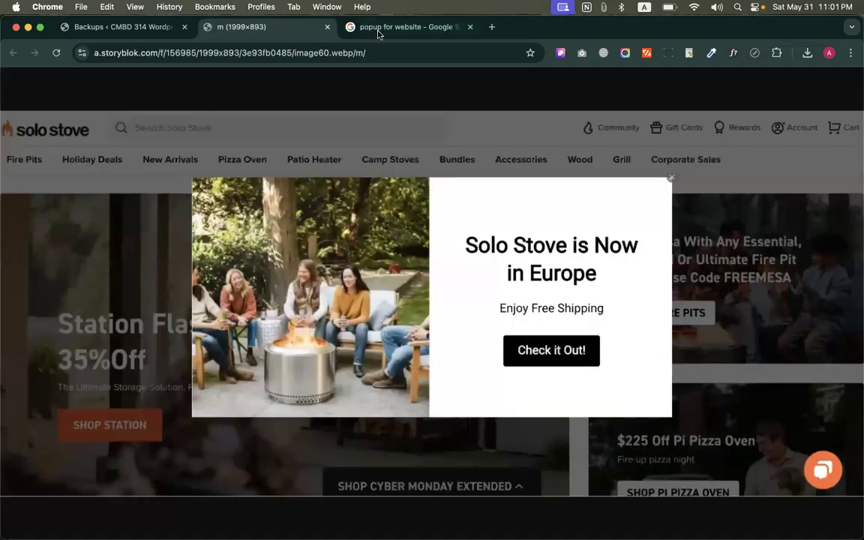
click(471, 27)
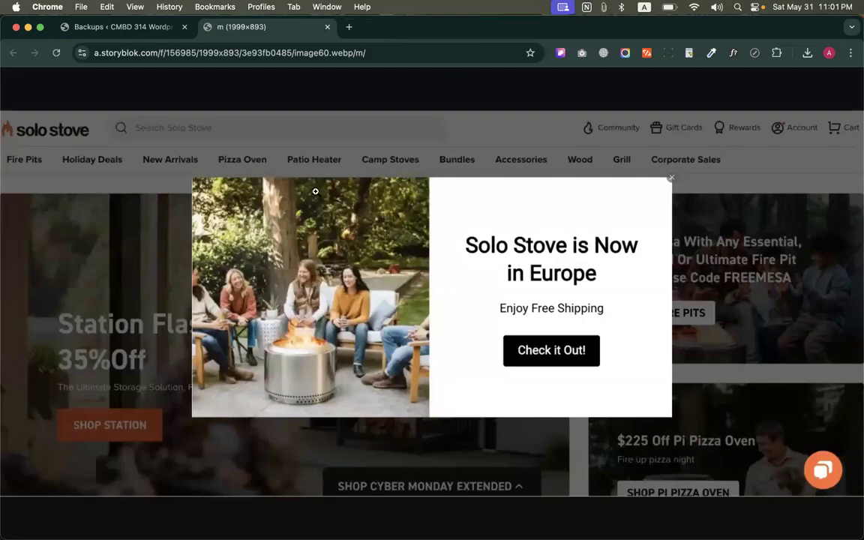
Start a new Elementor template on the WordPress site's saved templates page and choose Popup as its type
click(88, 28)
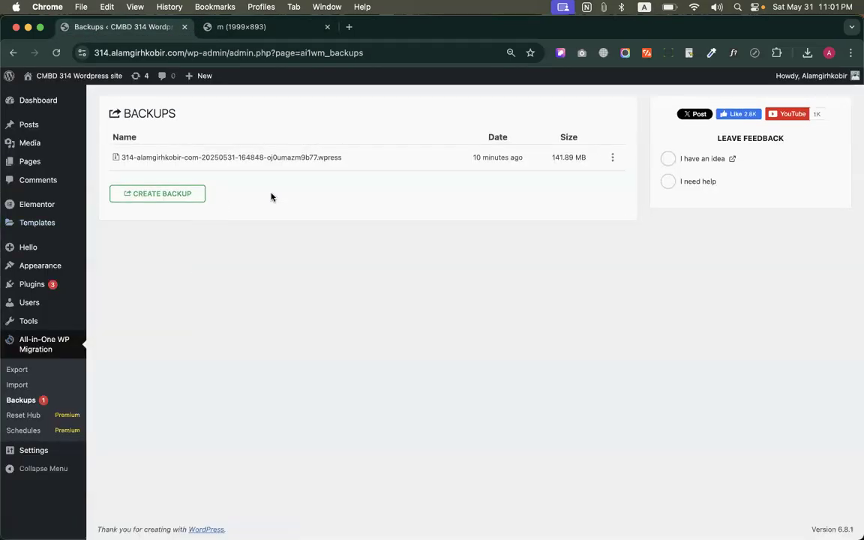
click(37, 224)
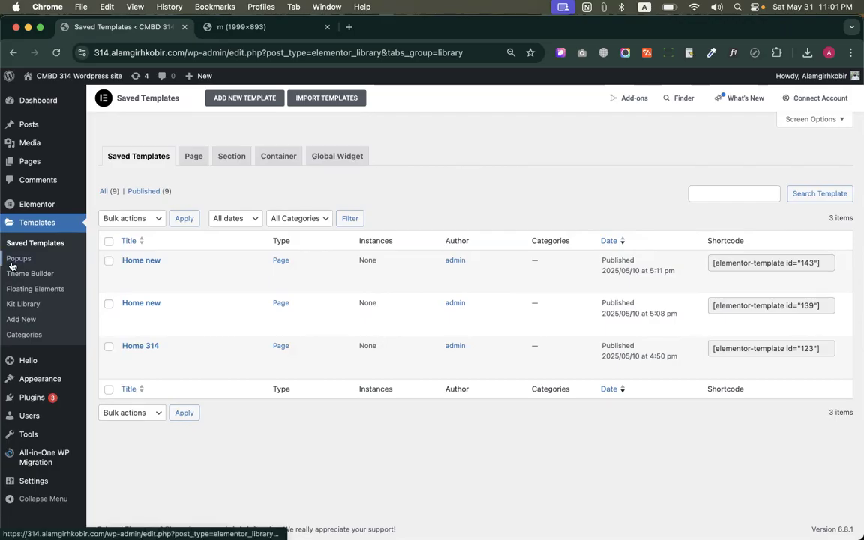
click(231, 101)
click(485, 297)
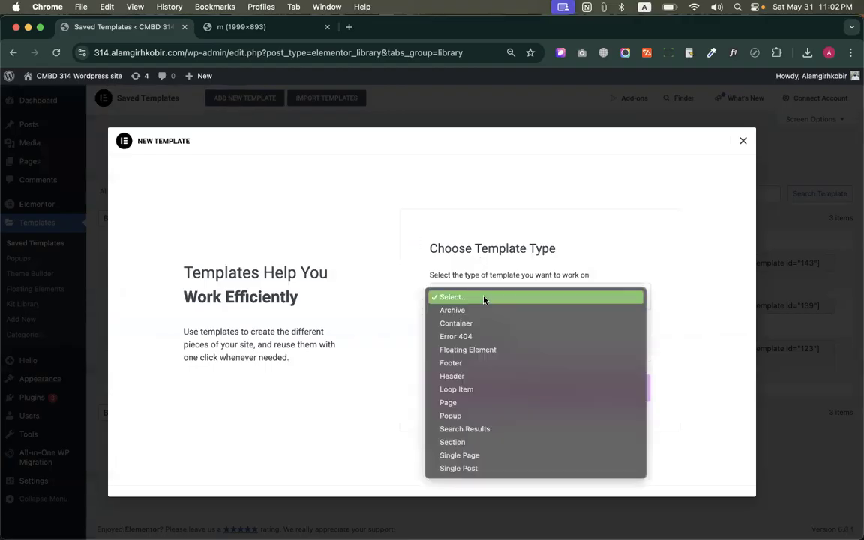
click(451, 418)
click(509, 350)
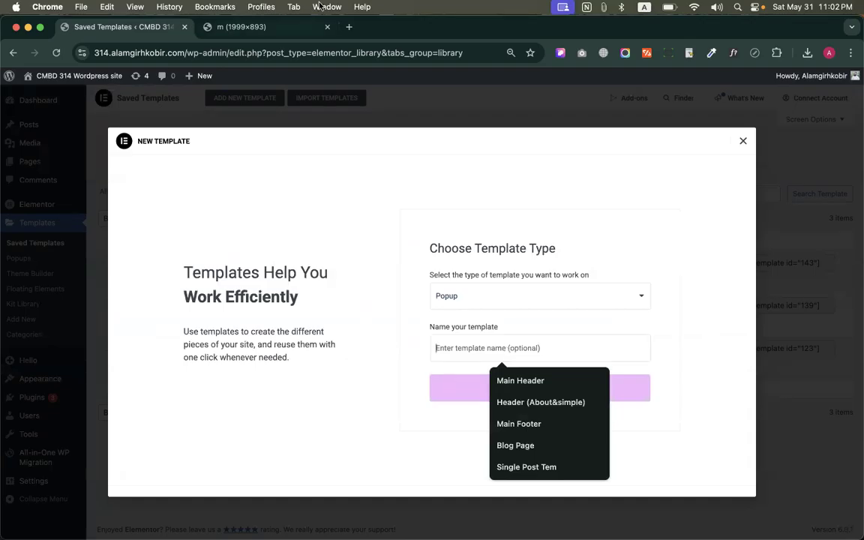
Check the Solo Stove reference image, name the popup template "Offer Popup" and create it
click(242, 27)
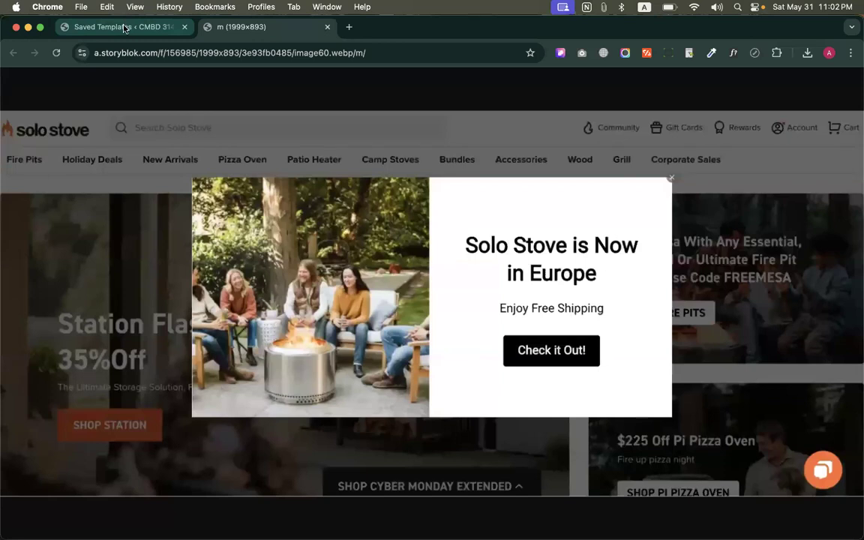
click(124, 28)
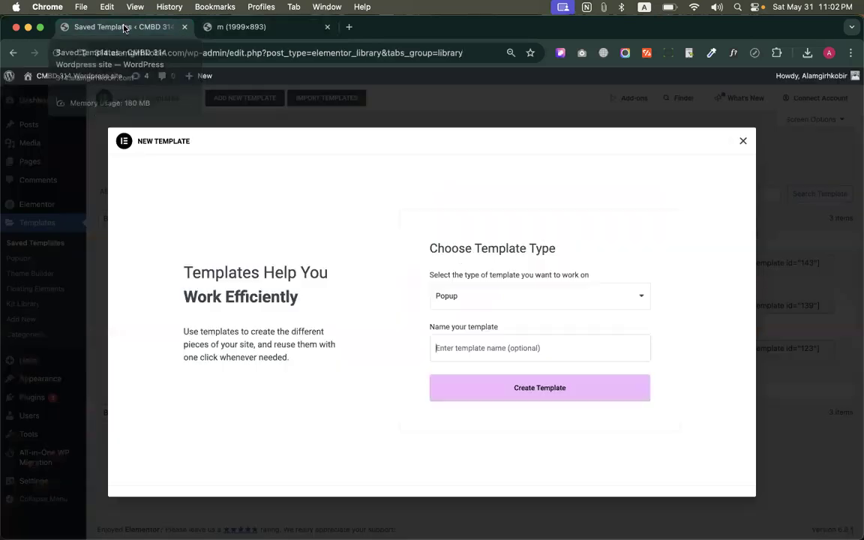
click(517, 355)
text(Offer Popup)
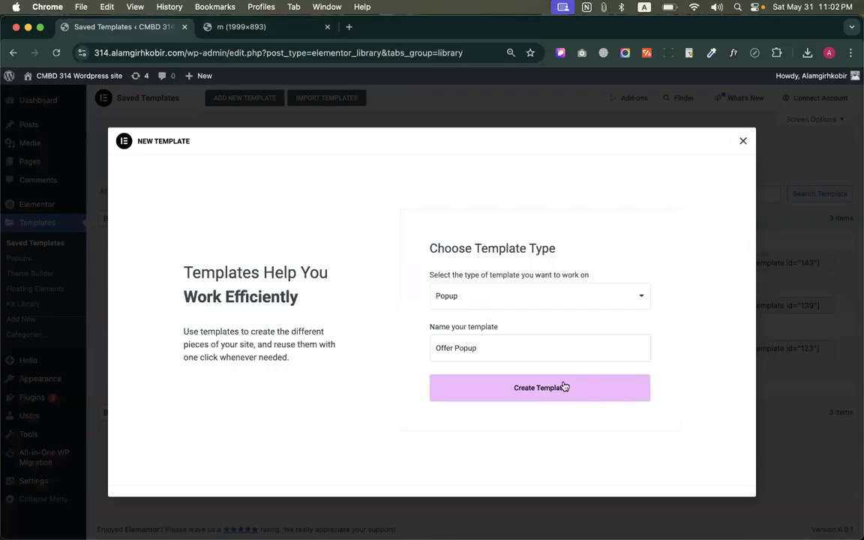
click(564, 387)
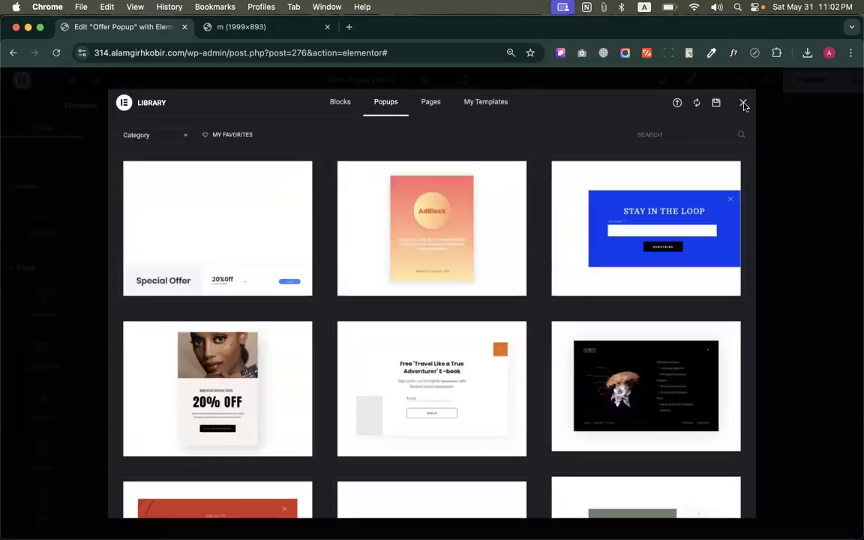
Dismiss the template library and the AI notification, and compare the empty popup with the Solo Stove reference image
click(742, 103)
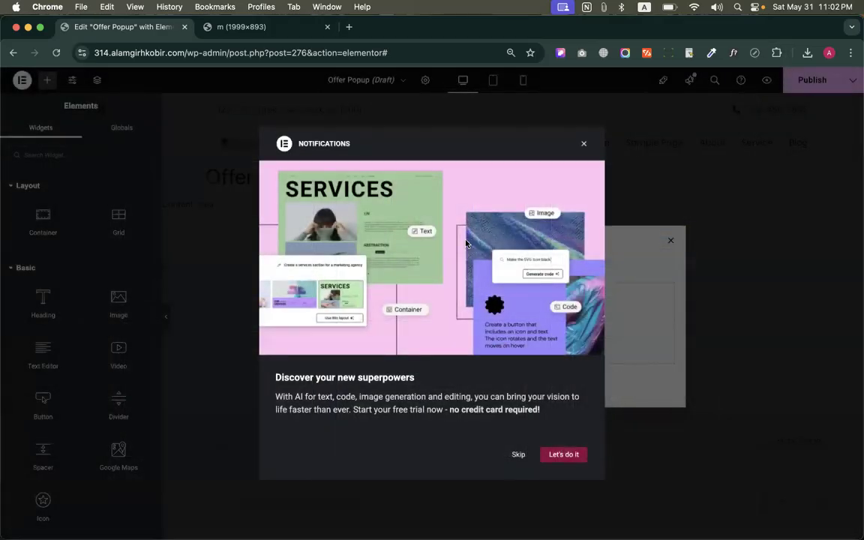
click(585, 146)
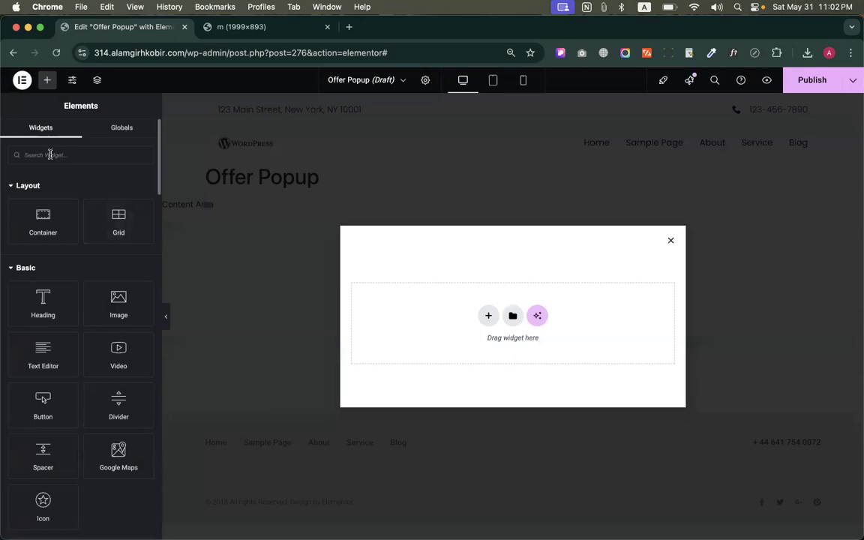
click(244, 27)
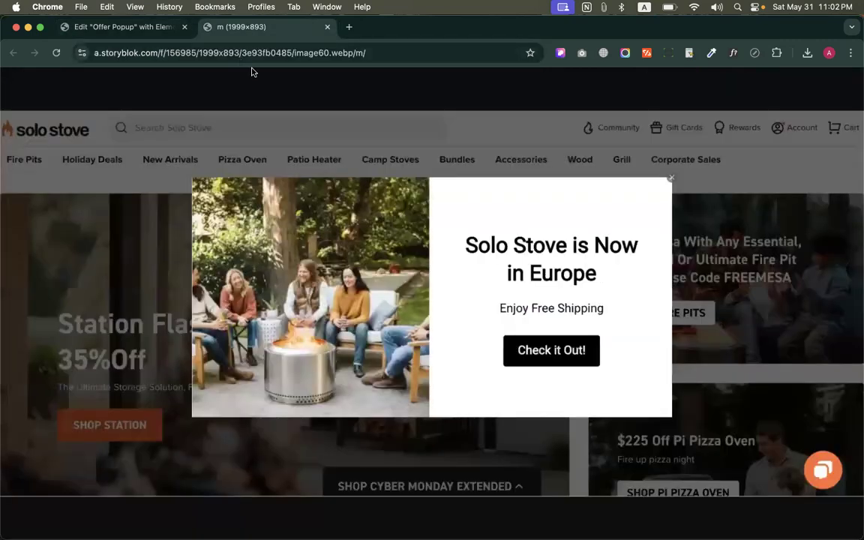
click(105, 27)
click(253, 27)
click(60, 28)
Add a container with two nested containers to the popup and set the outer container's direction to row
drag(43, 225, 463, 294)
click(514, 321)
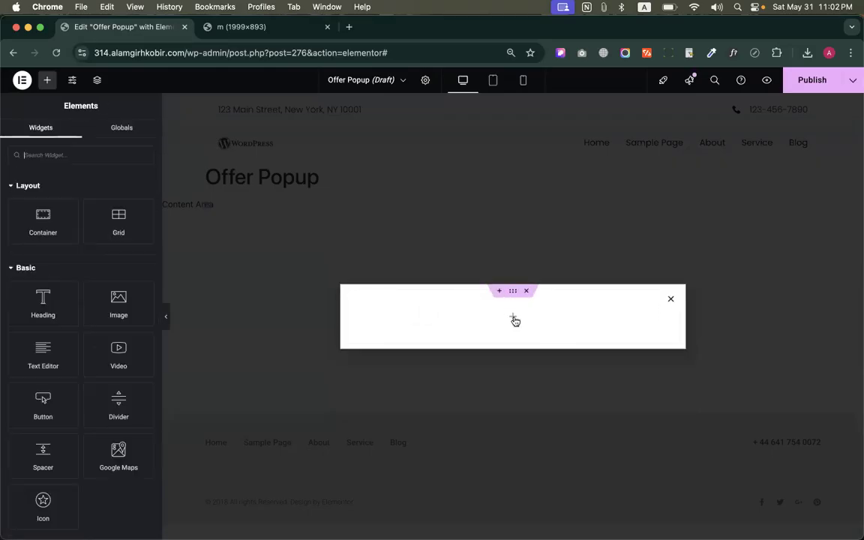
drag(42, 221, 436, 300)
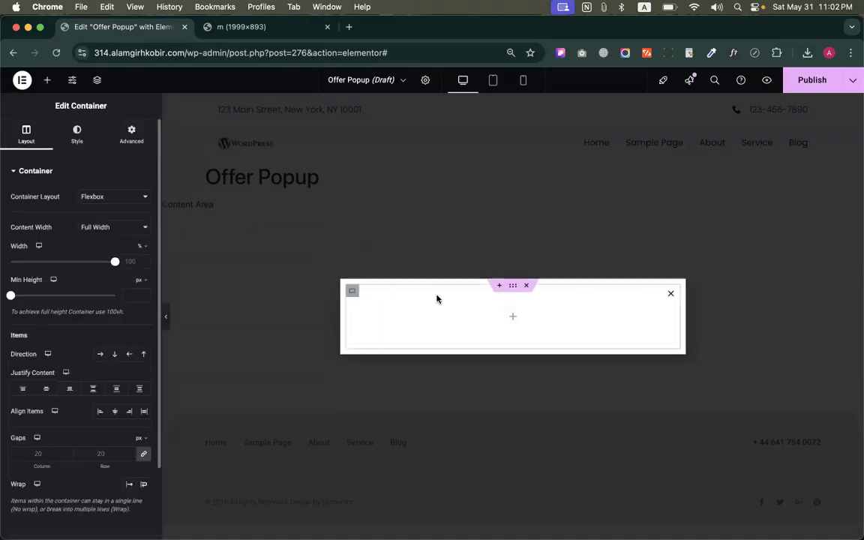
click(514, 253)
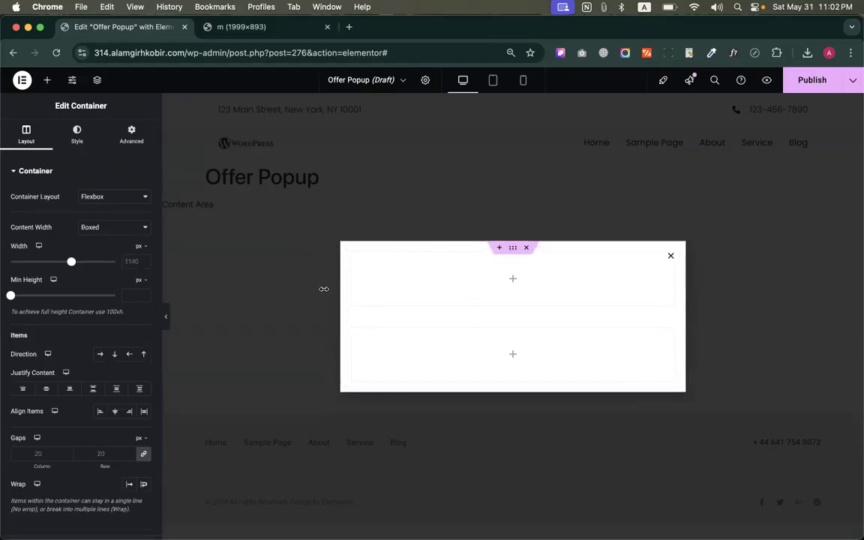
click(100, 354)
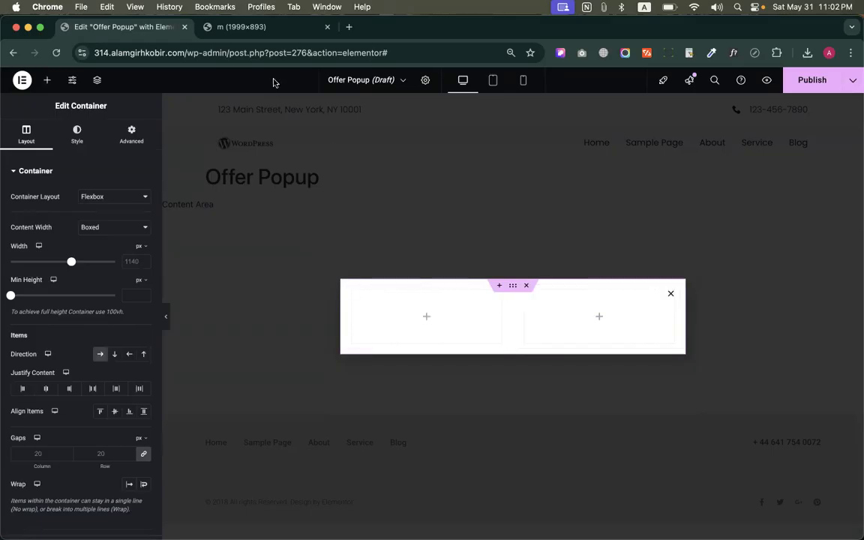
Add an Image widget to the first inner container and choose the aerial green forest photo from the media library
click(216, 29)
click(129, 27)
click(47, 79)
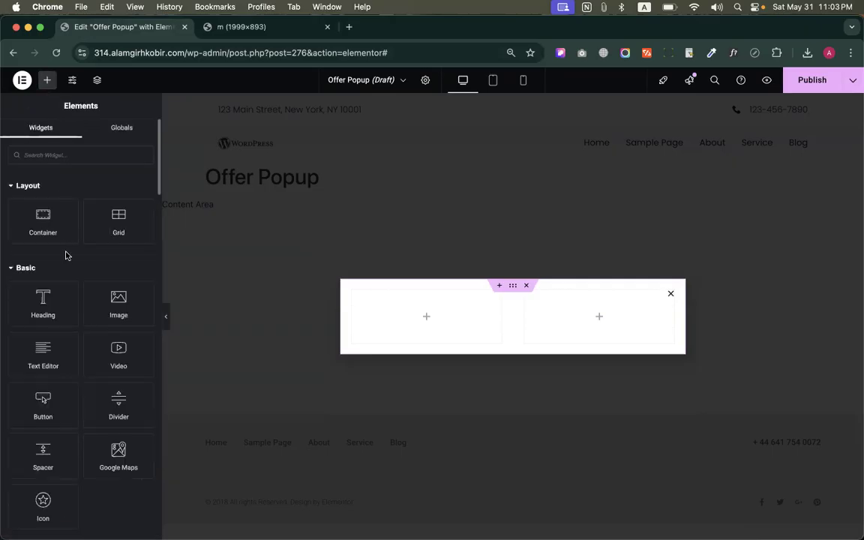
drag(91, 314, 490, 329)
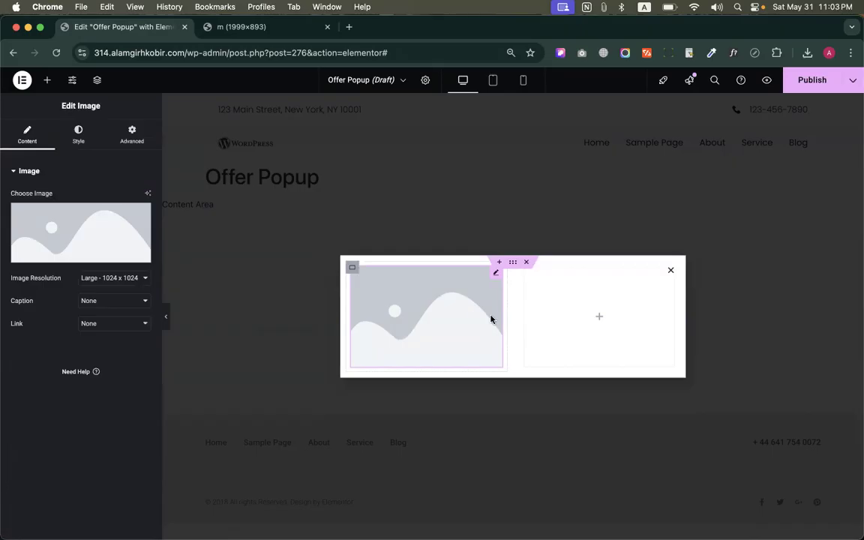
click(58, 205)
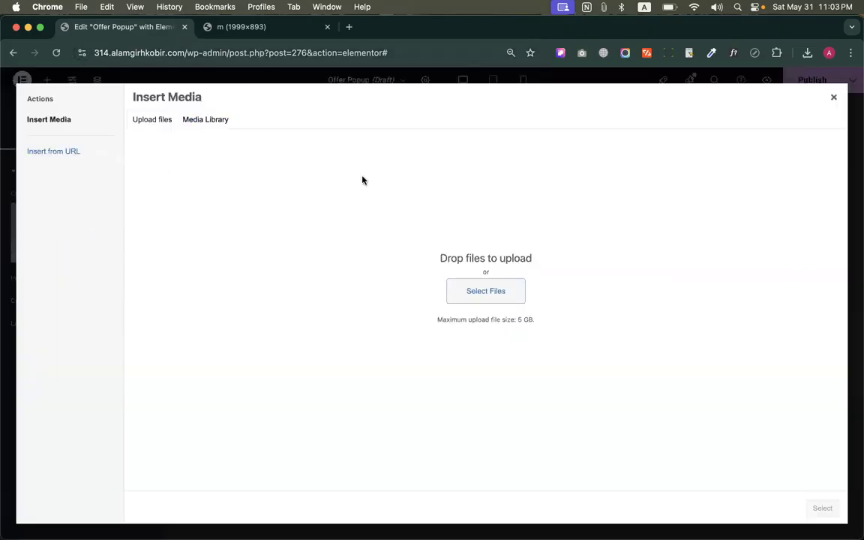
click(212, 120)
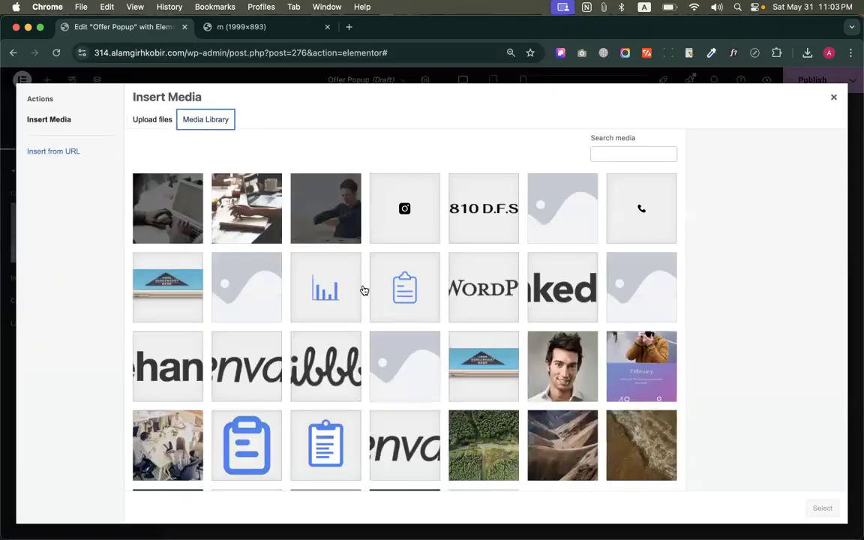
scroll(429, 312, down, 3)
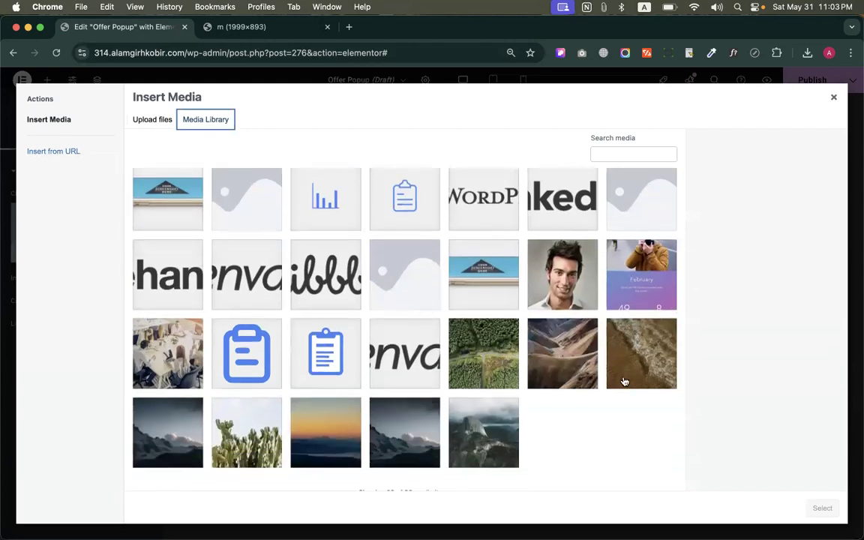
click(456, 322)
click(821, 509)
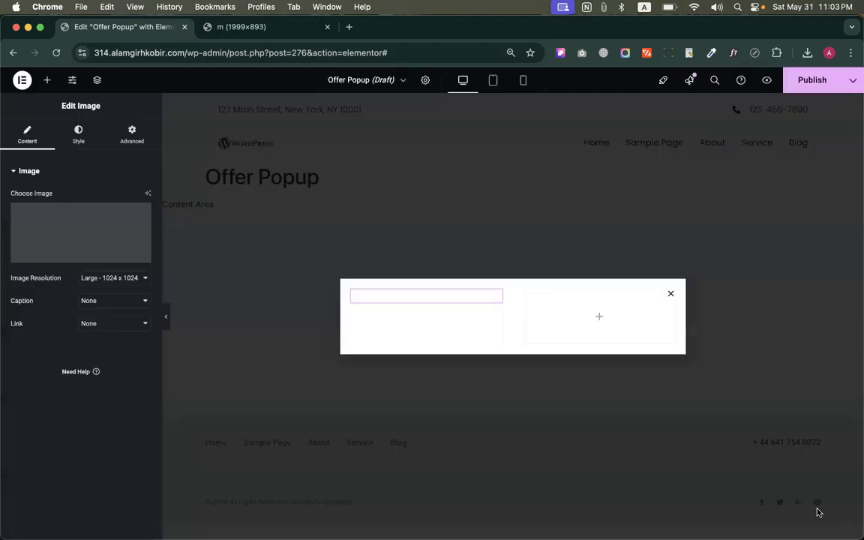
Add a Heading widget and a Text Editor widget below it in the popup's second inner container, following the reference image
click(599, 317)
click(209, 29)
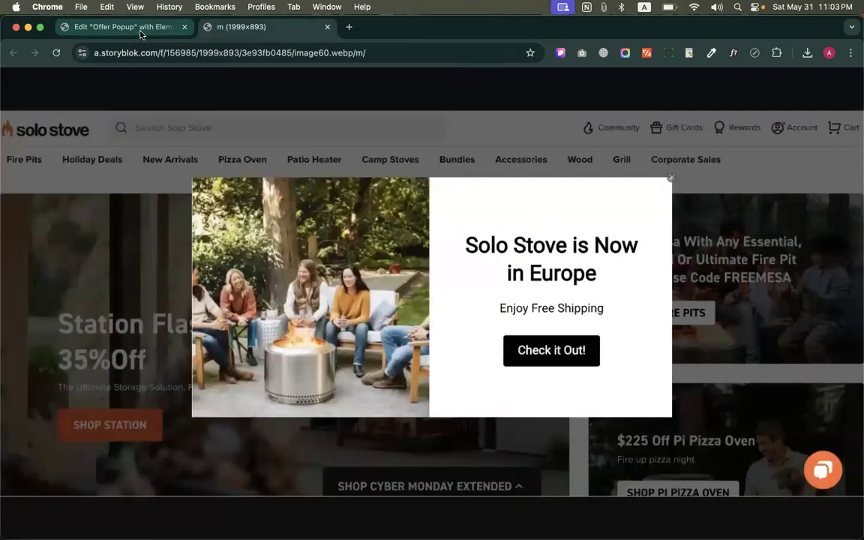
click(141, 30)
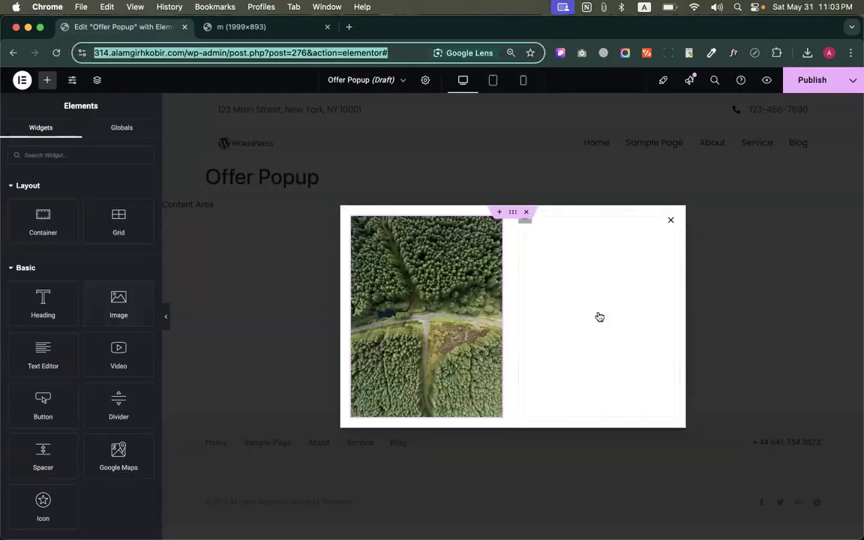
drag(39, 300, 574, 315)
click(46, 79)
scroll(86, 323, down, 3)
drag(43, 289, 563, 255)
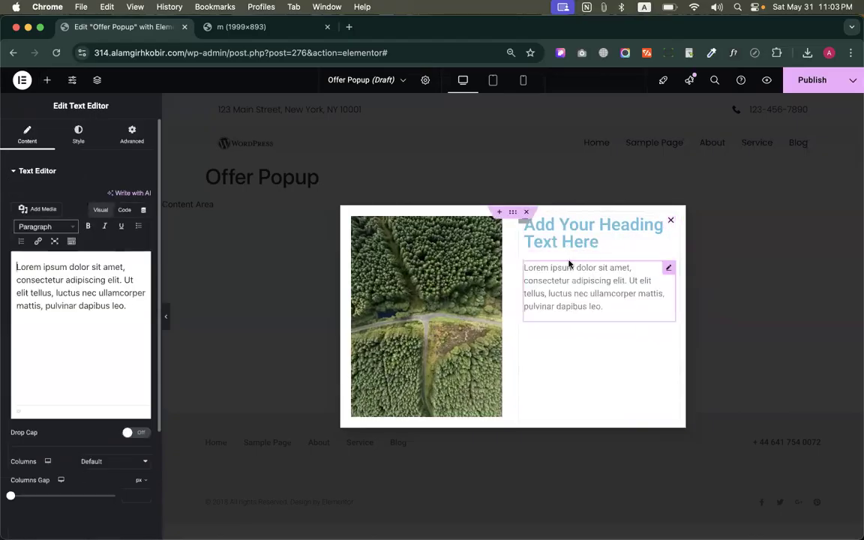
Compare the popup's heading and text with the Solo Stove reference image
click(238, 27)
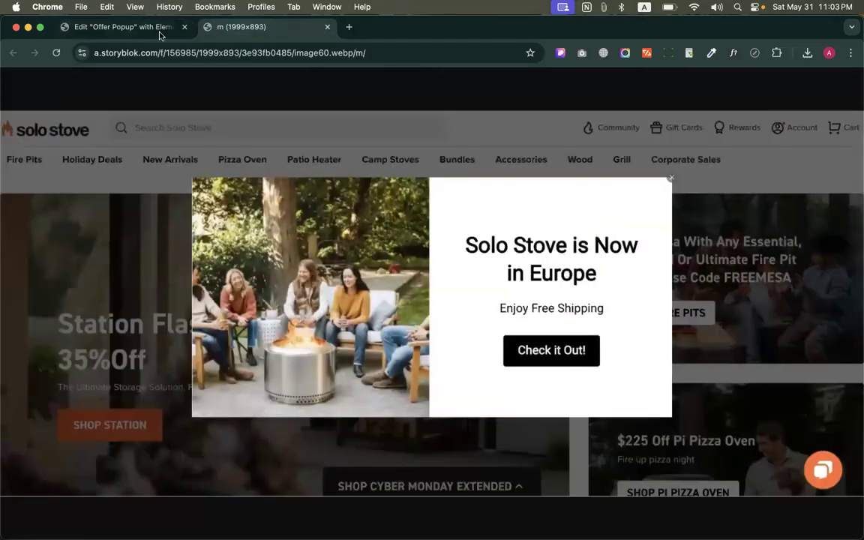
click(150, 30)
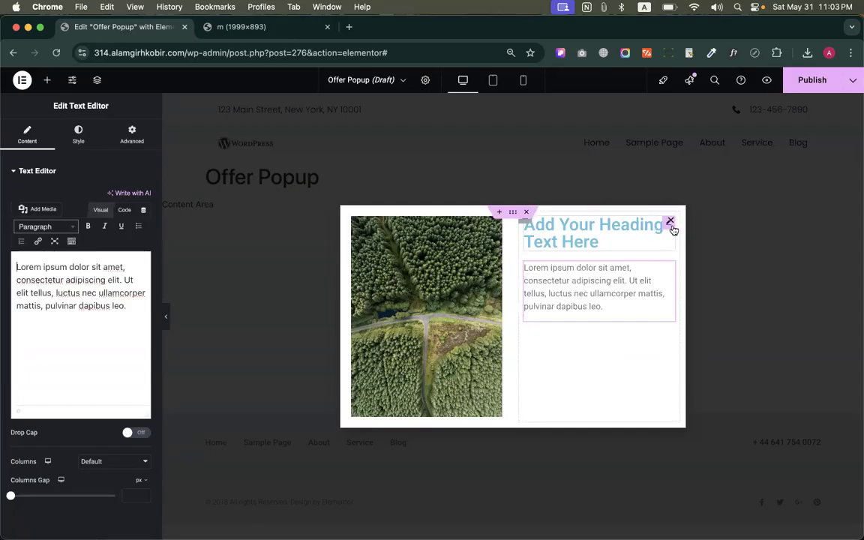
click(647, 234)
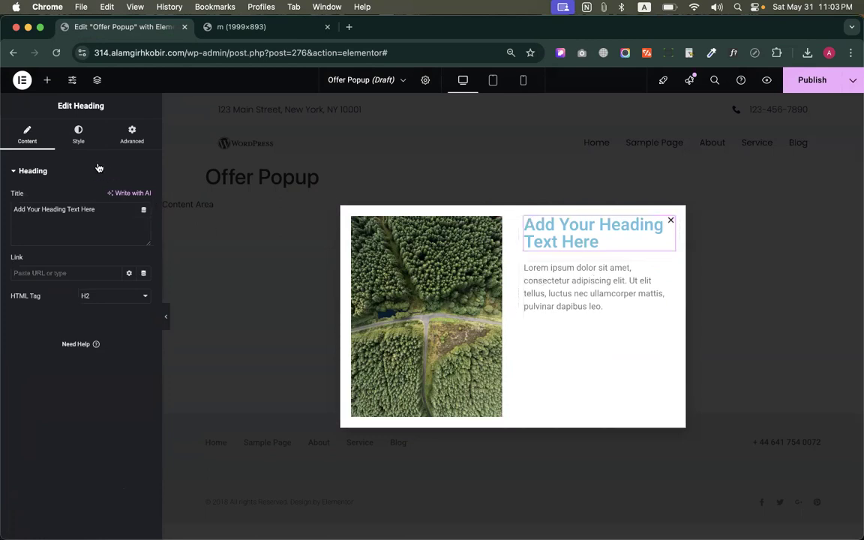
click(256, 29)
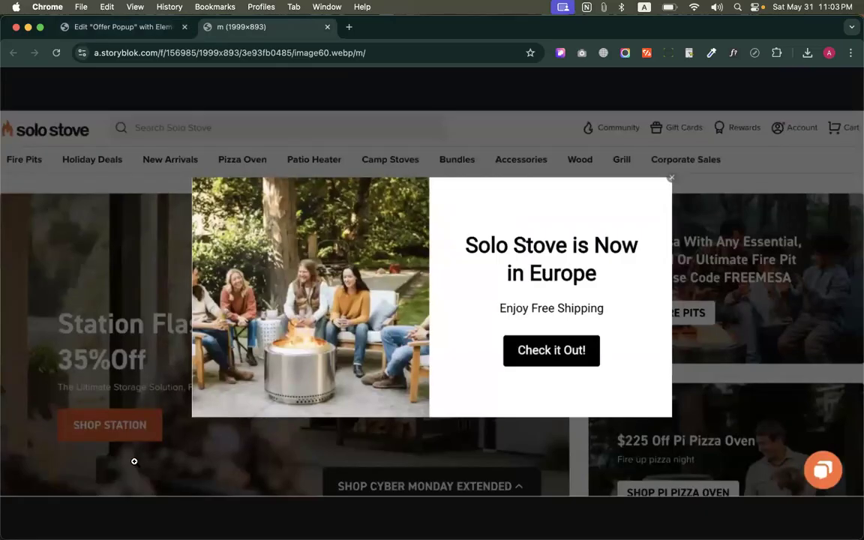
Open codemanbd.com in a new tab and close its Eid discount popup
click(348, 27)
text(codeman)
key(Return)
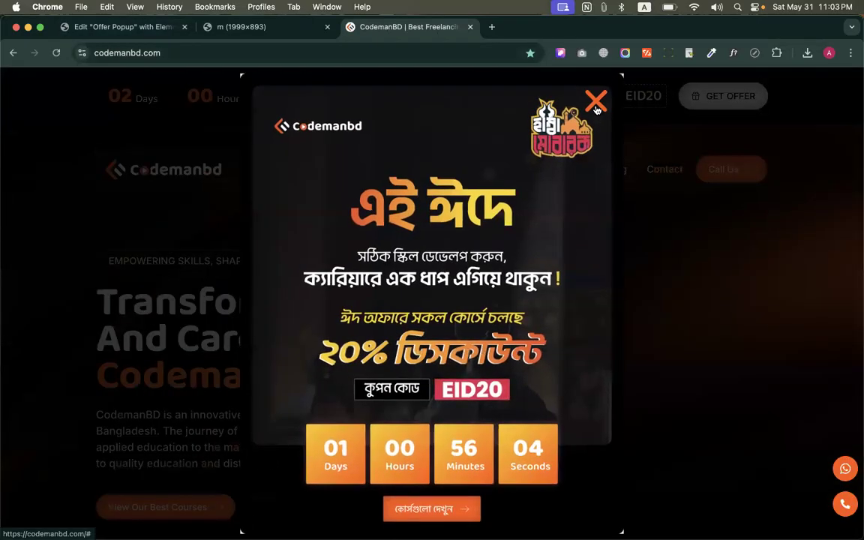
click(596, 103)
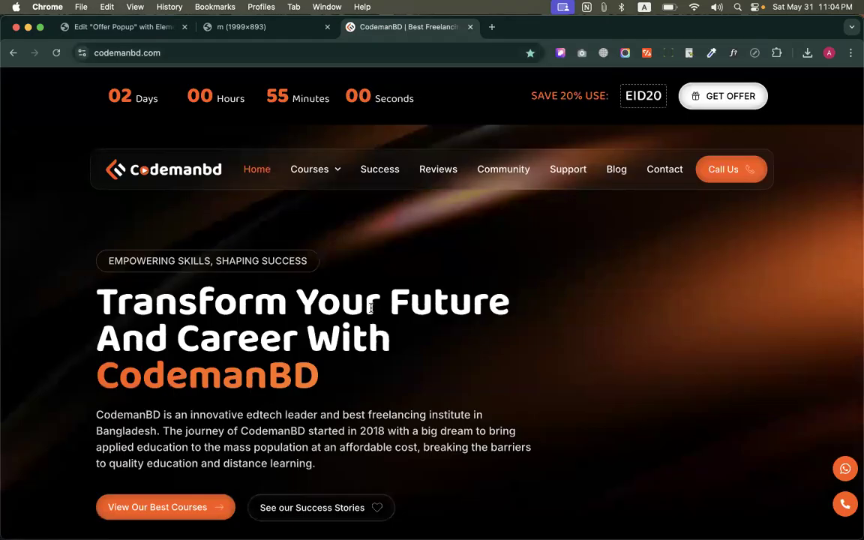
Sample the orange of the "View Our Best Courses" button and then of the Codemanbd logo with the page color picker
click(711, 52)
click(652, 75)
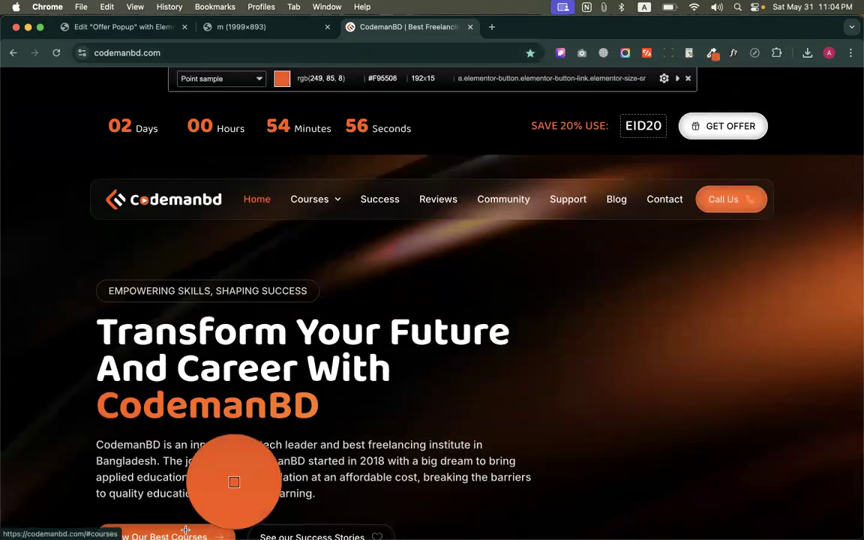
click(186, 531)
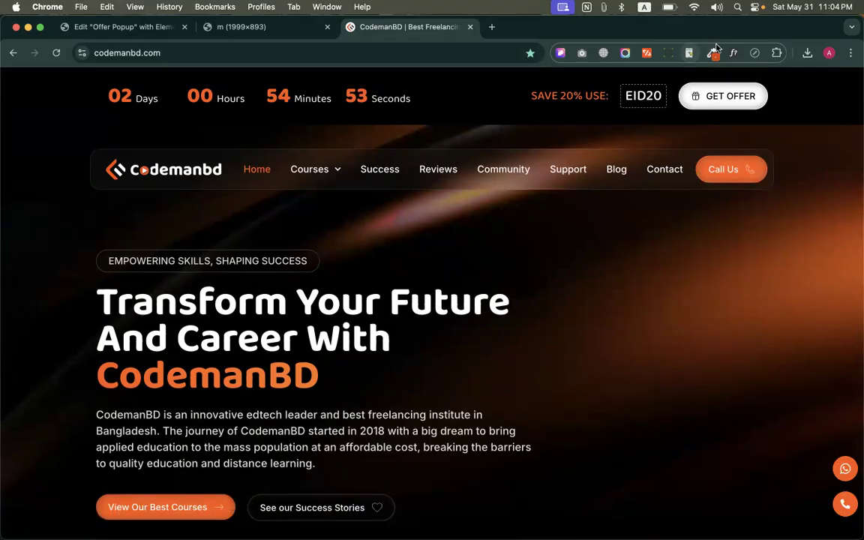
click(711, 52)
click(652, 73)
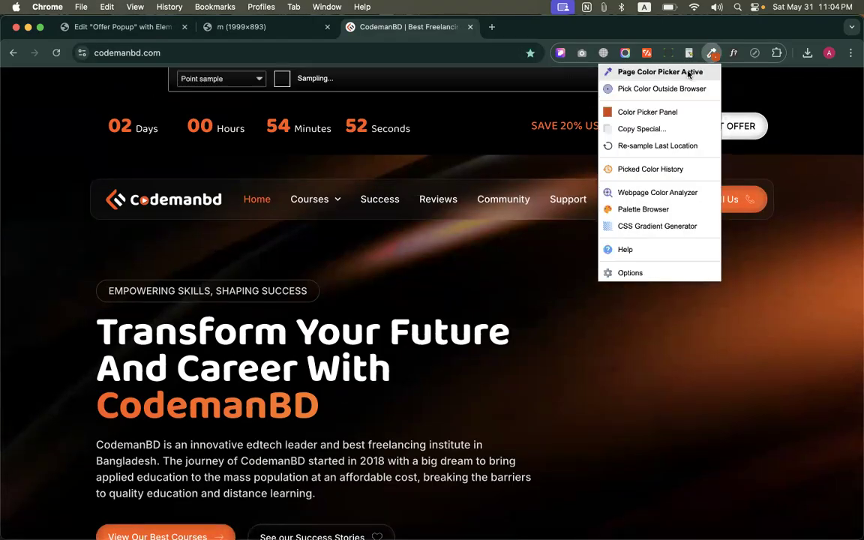
click(145, 200)
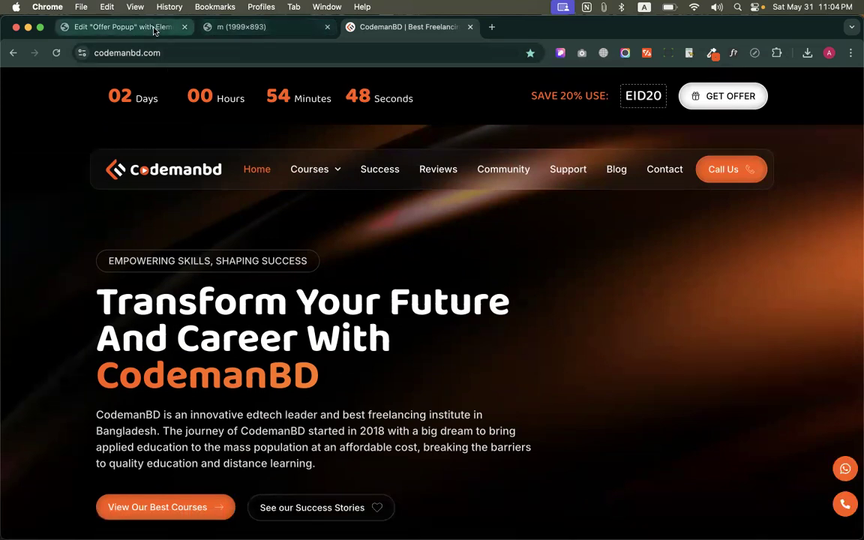
Set the Primary global color to the sampled orange #FC4C01 in the Elementor site settings
click(123, 27)
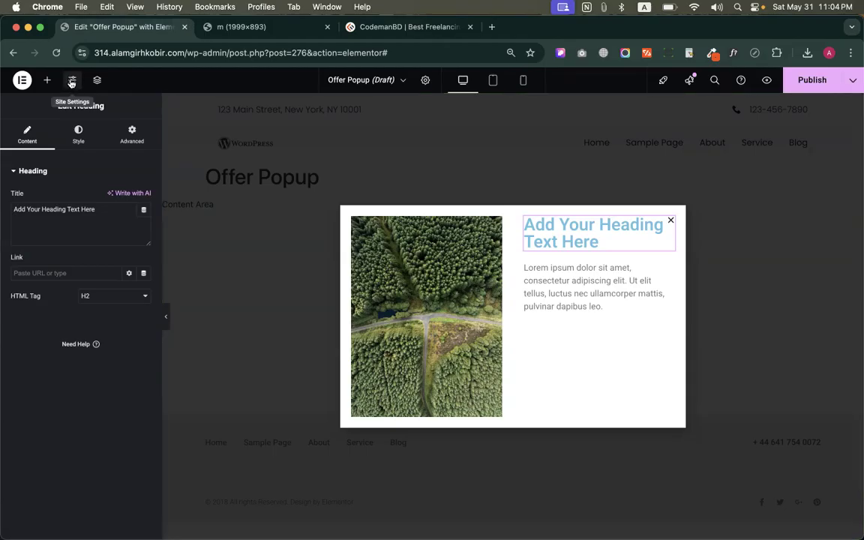
click(72, 81)
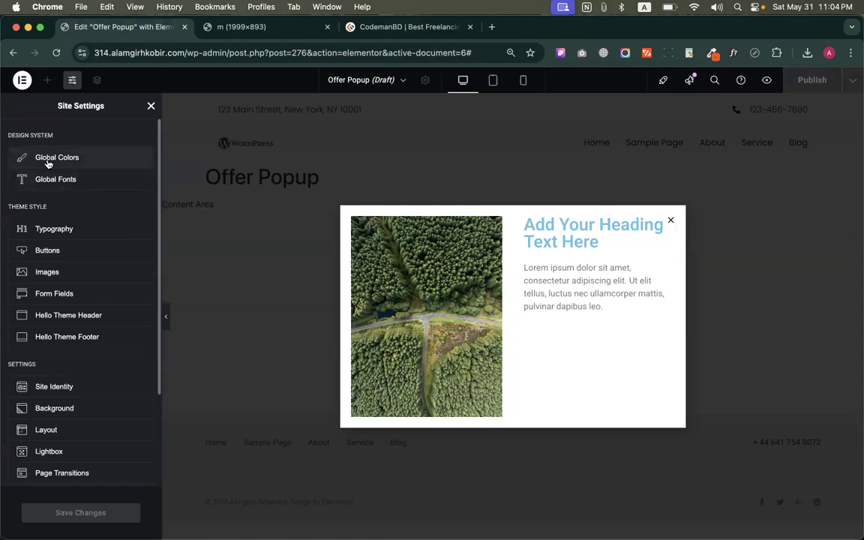
click(47, 163)
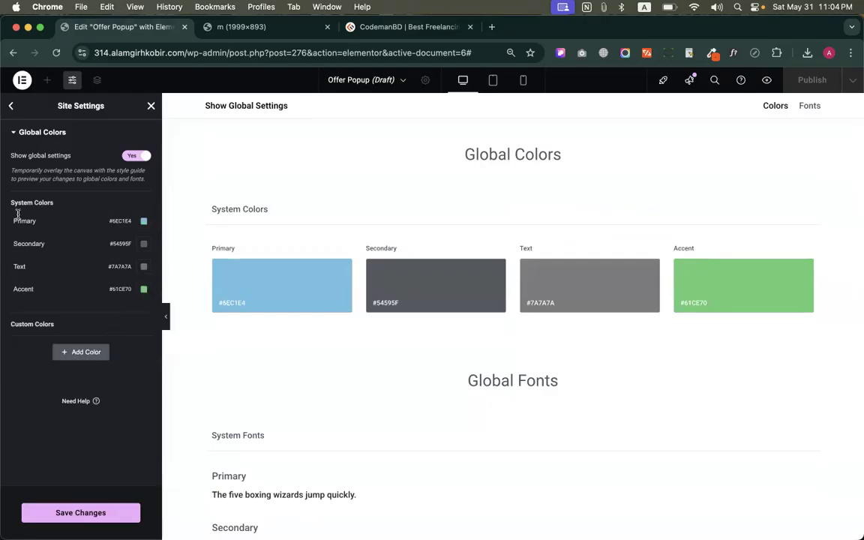
click(144, 222)
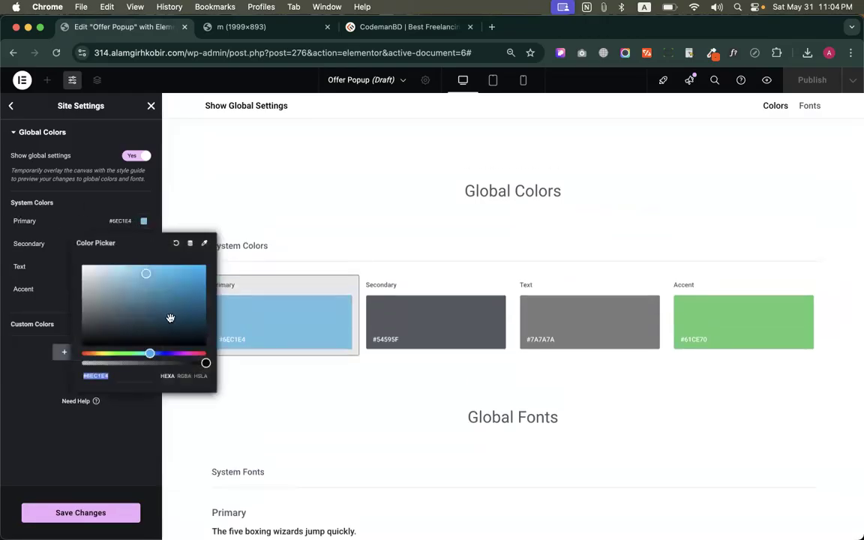
key(super+v)
click(132, 415)
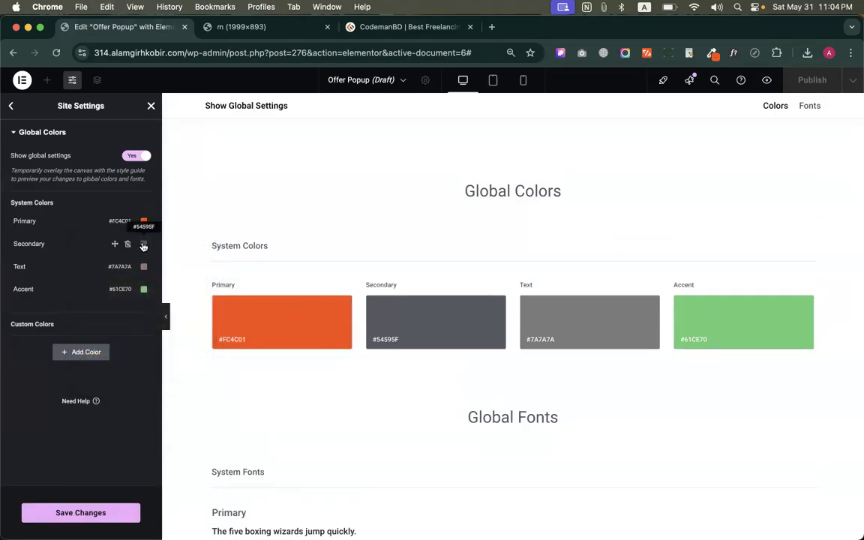
Look through the codemanbd.com homepage from the hero section down to the footer for a Secondary brand color
click(143, 244)
click(390, 27)
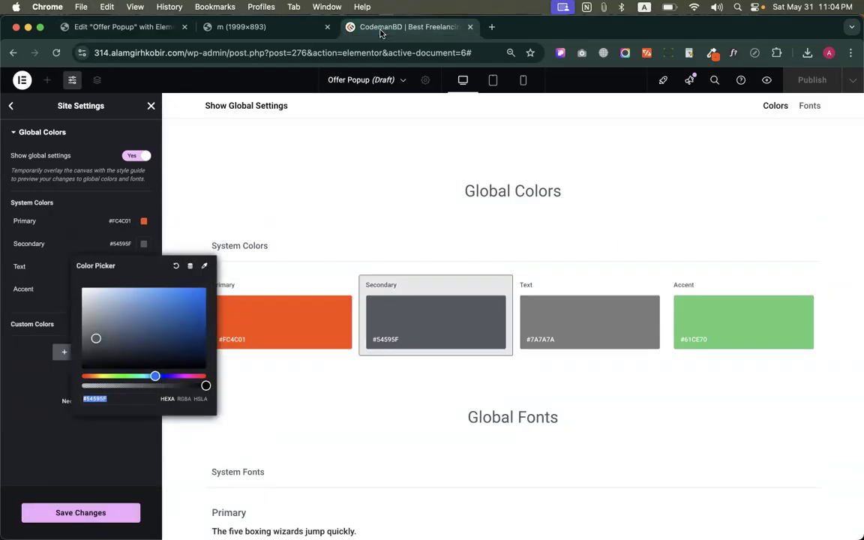
scroll(431, 383, down, 4)
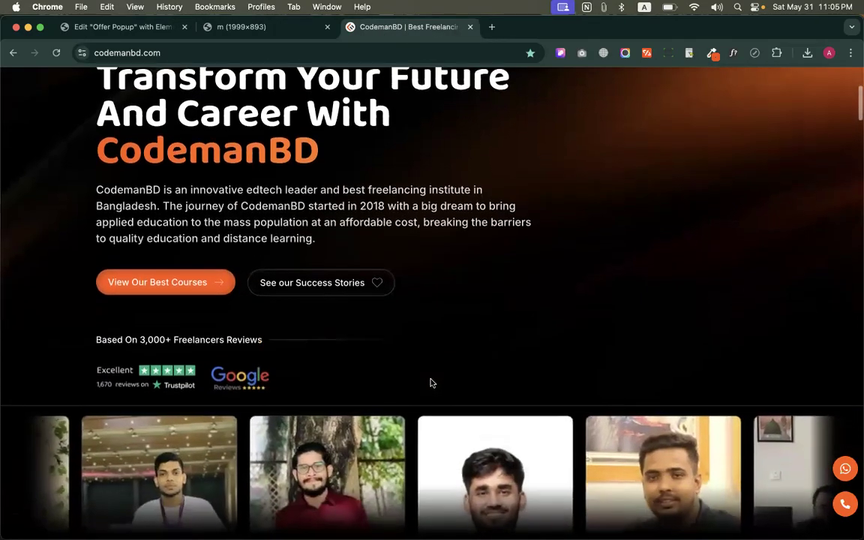
scroll(431, 383, up, 3)
scroll(432, 383, up, 1)
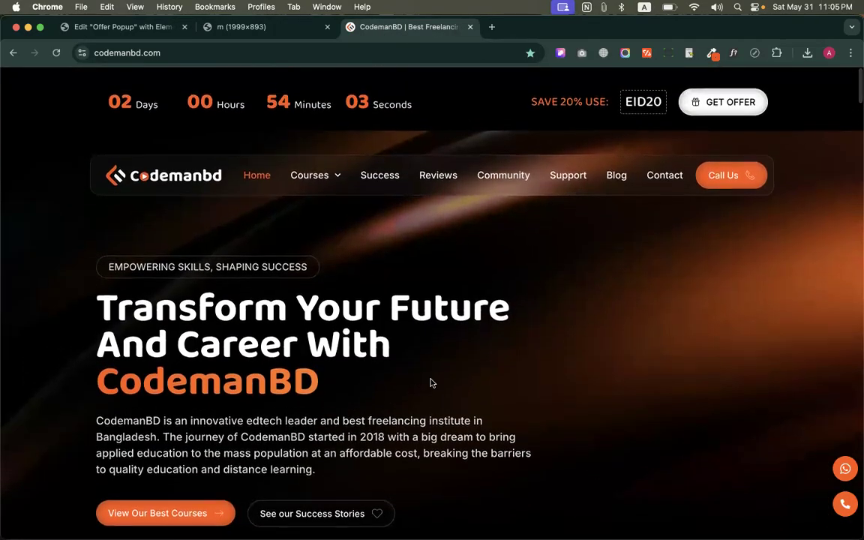
scroll(663, 280, down, 12)
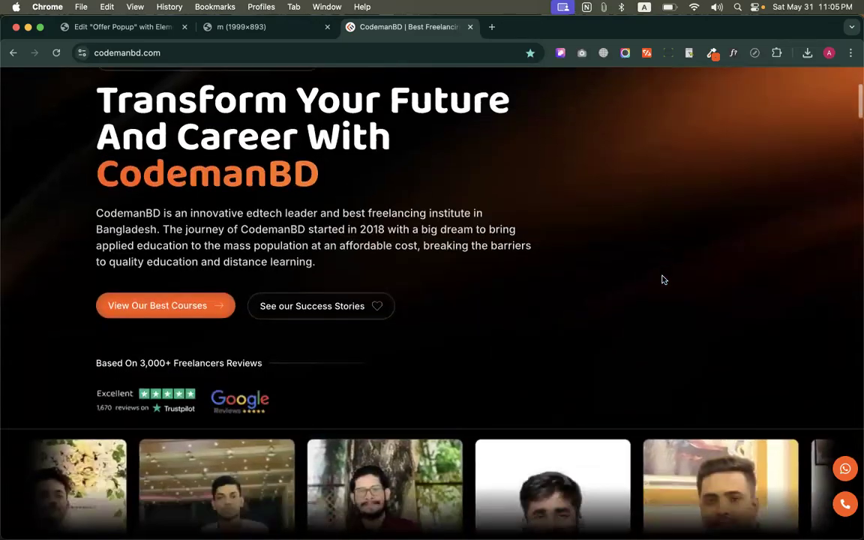
scroll(662, 280, up, 12)
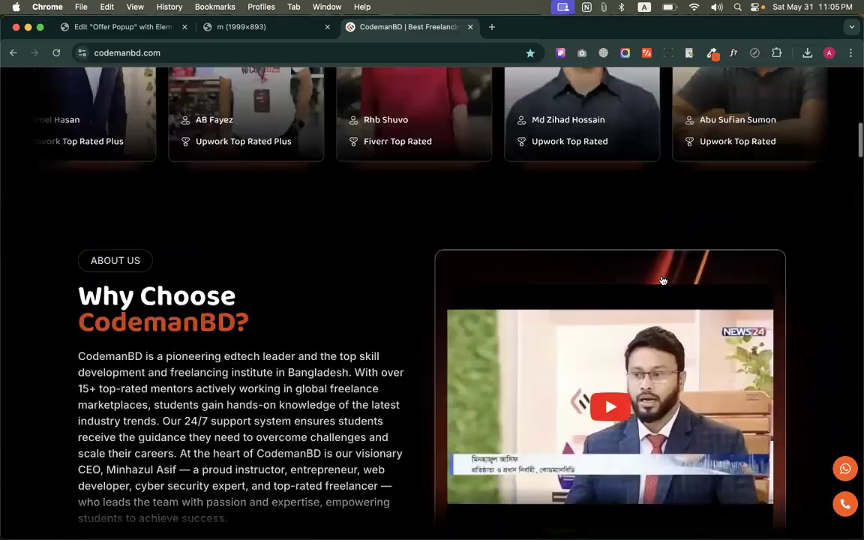
scroll(663, 280, down, 5)
scroll(662, 280, down, 15)
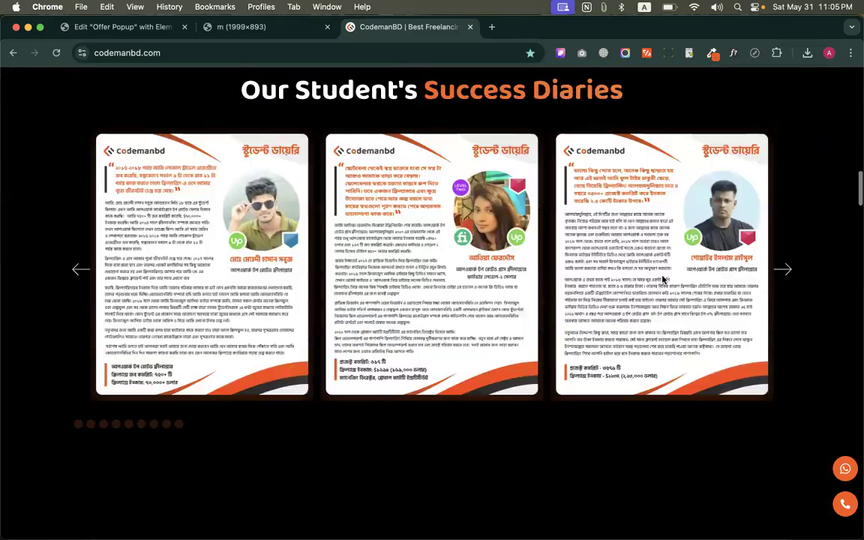
scroll(663, 279, down, 9)
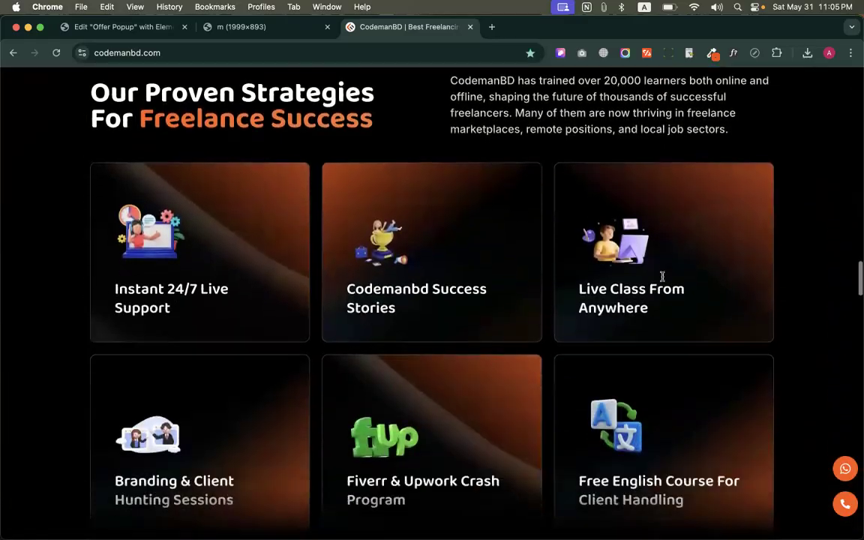
scroll(662, 280, down, 7)
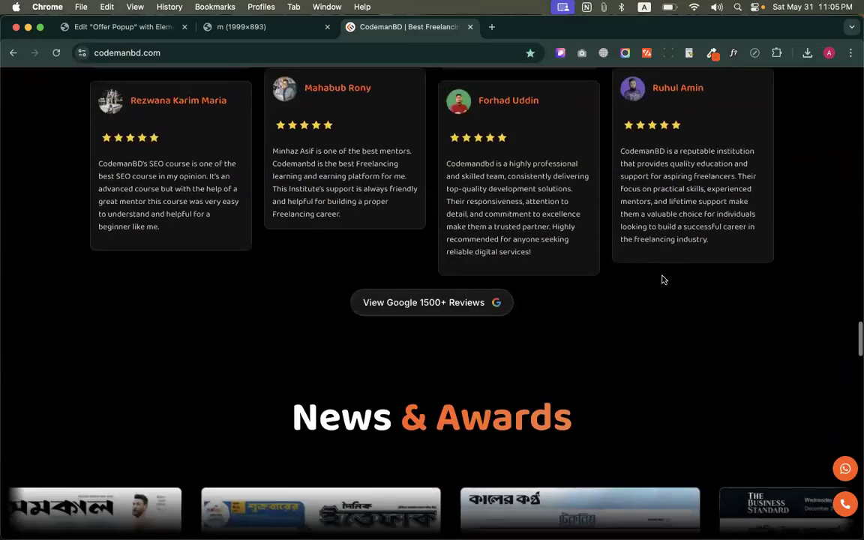
scroll(662, 280, down, 12)
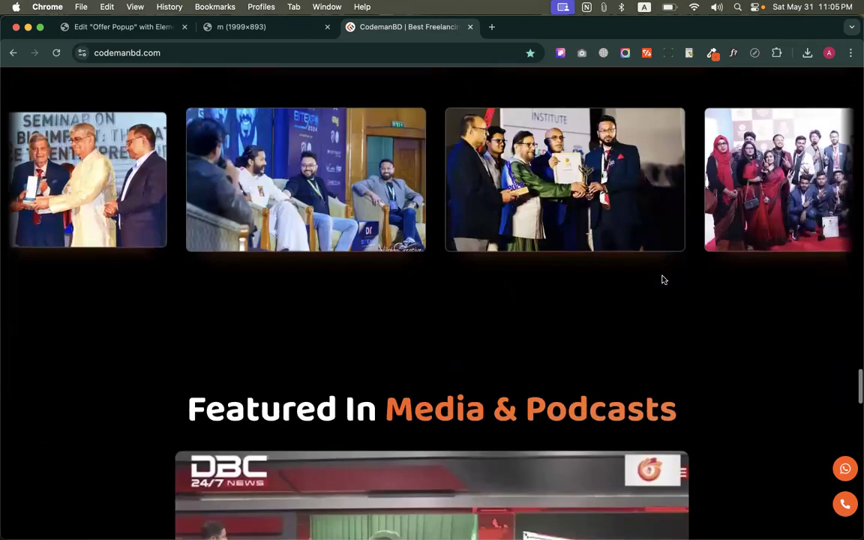
scroll(492, 263, down, 15)
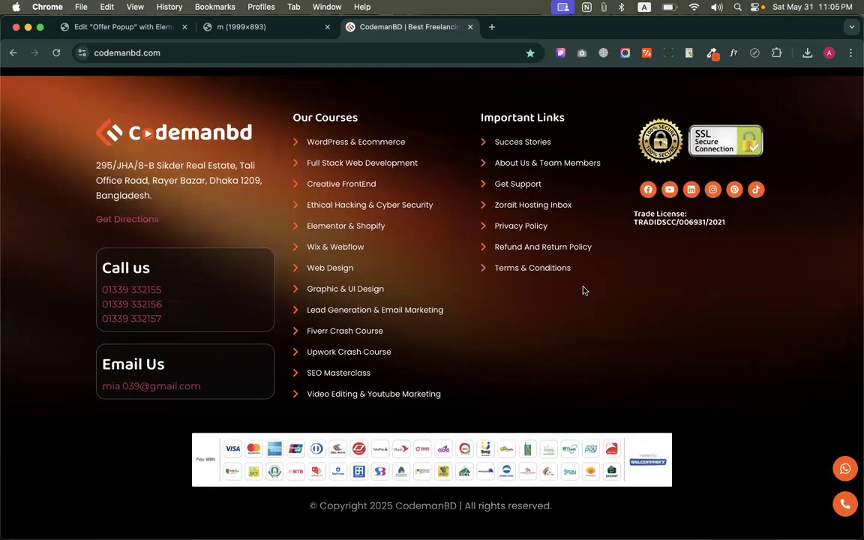
scroll(590, 293, up, 5)
scroll(591, 293, up, 2)
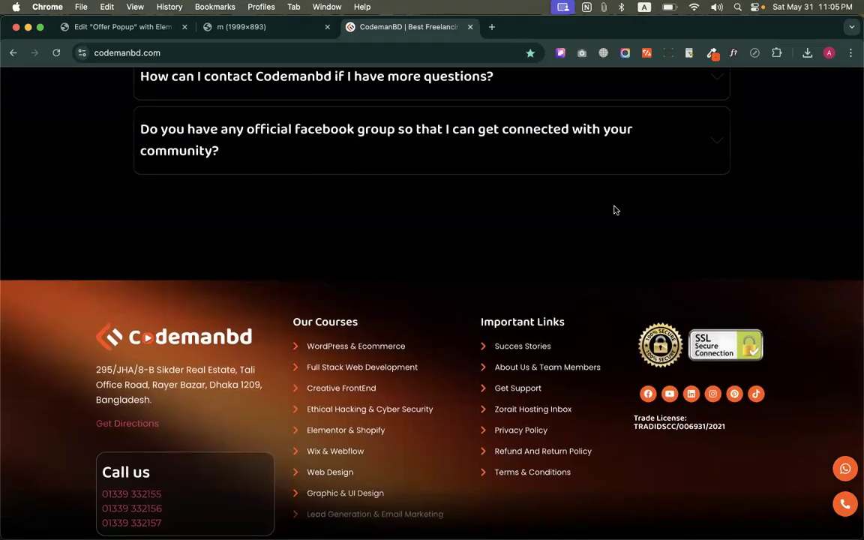
Sample the near-black background of the codemanbd.com footer and set the Secondary global color to #070101
click(712, 54)
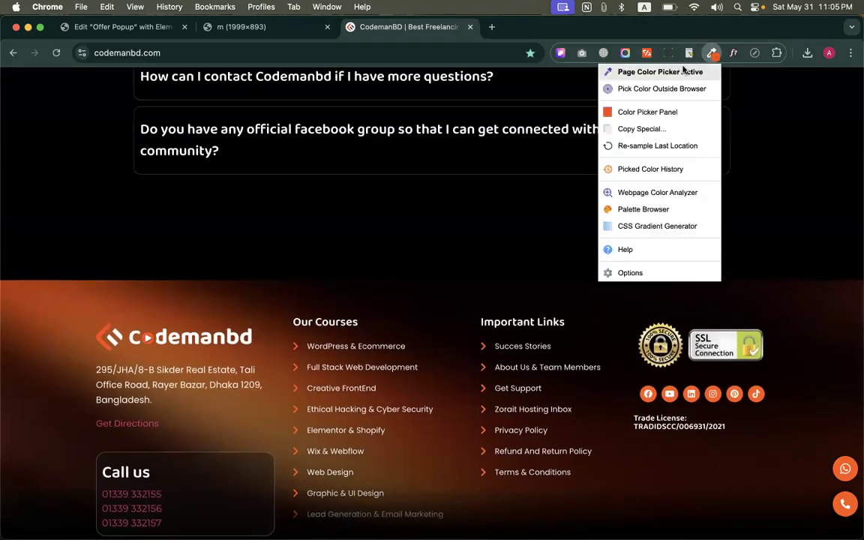
click(660, 71)
click(456, 328)
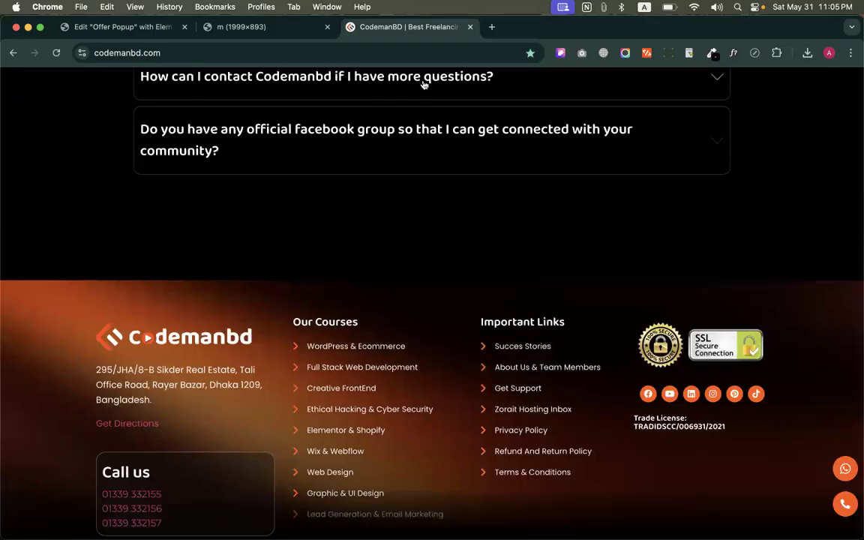
click(150, 27)
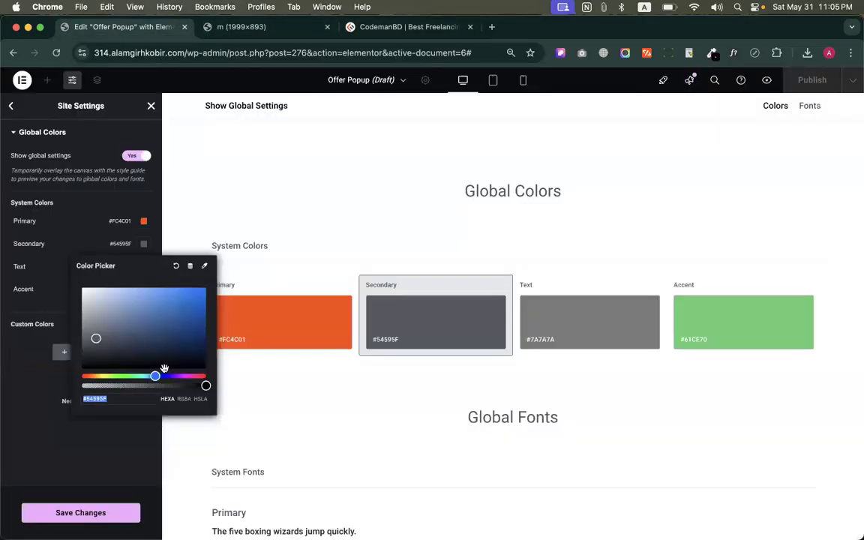
key(super+v)
click(19, 319)
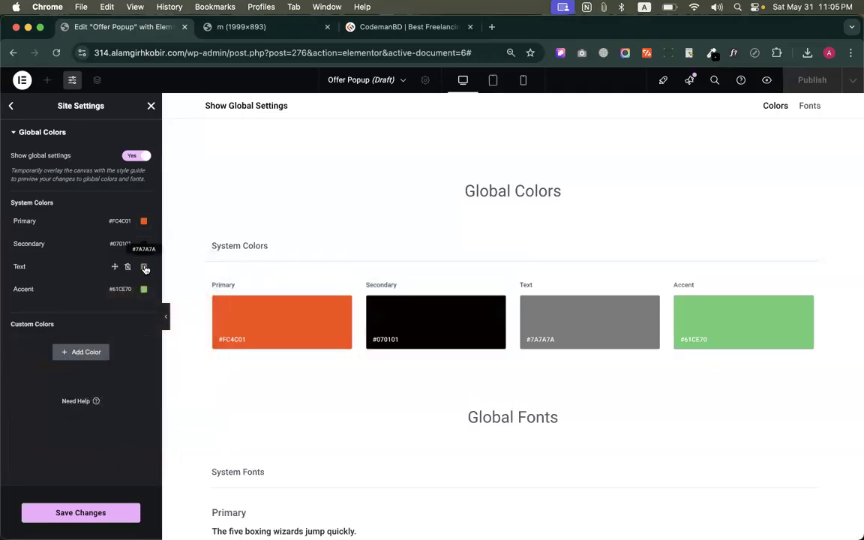
Sample the black page background above the "Featured In Media & Podcasts" heading on codemanbd.com with the page color picker
click(143, 268)
click(386, 24)
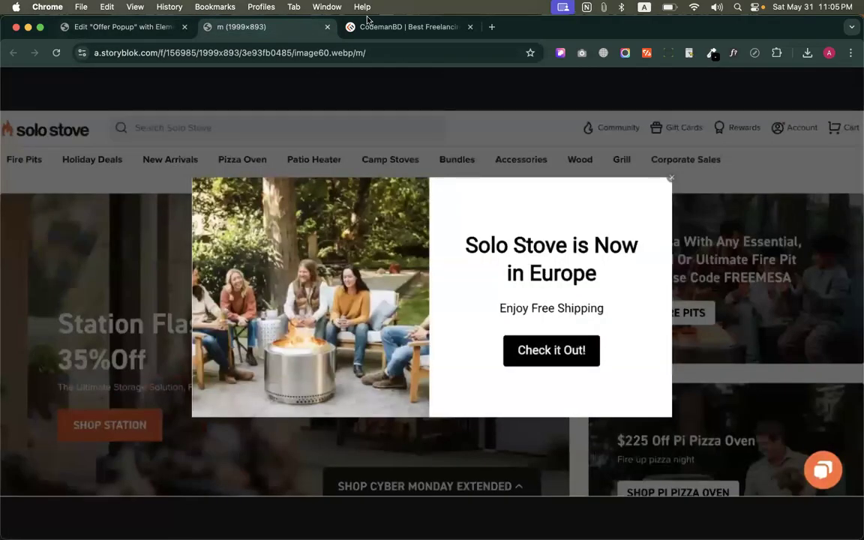
scroll(420, 338, up, 15)
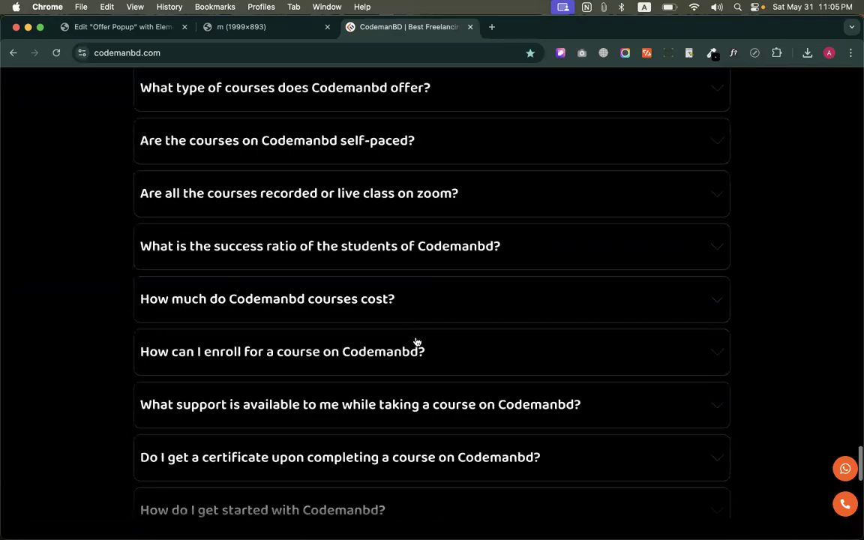
scroll(336, 264, up, 3)
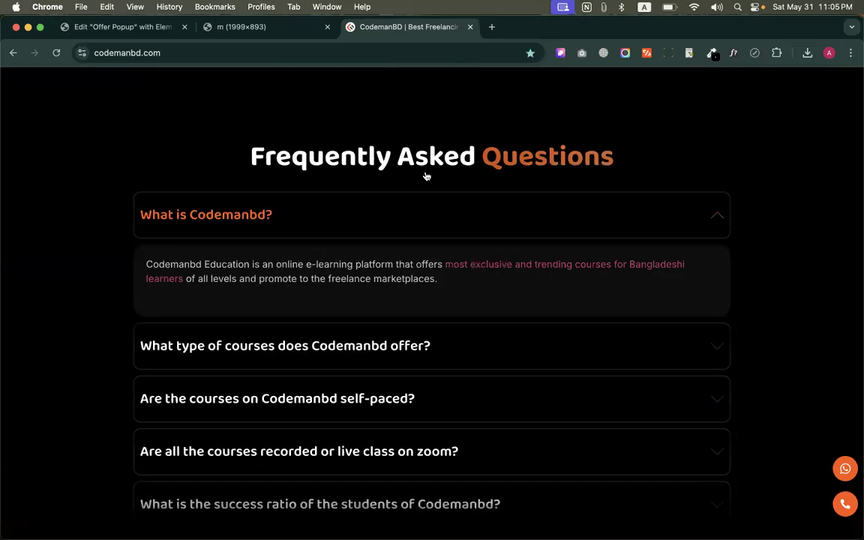
scroll(688, 155, up, 10)
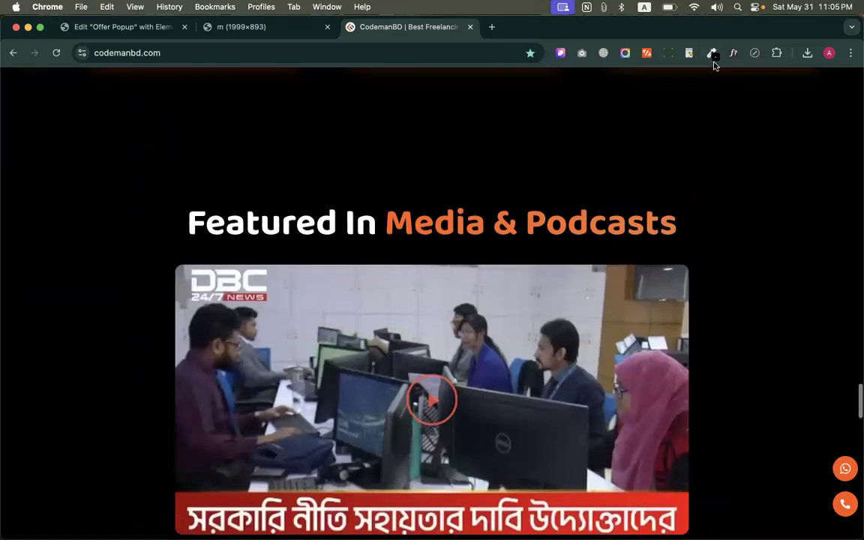
click(712, 54)
click(702, 72)
click(478, 143)
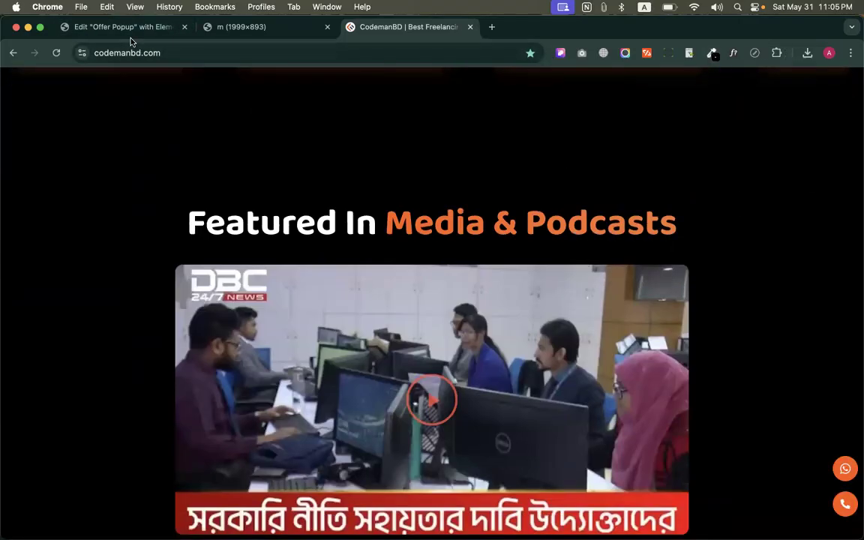
Set the Text global color to the sampled black #000000 in the Elementor site settings
click(130, 33)
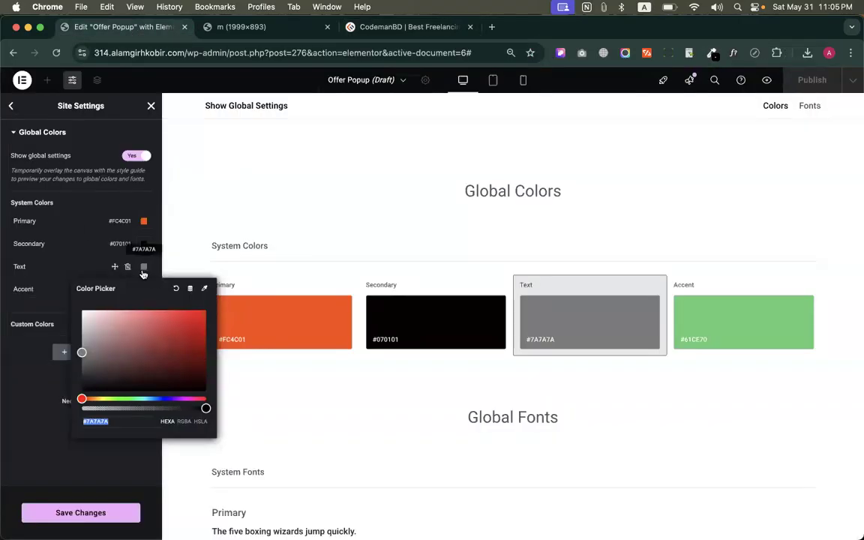
click(144, 268)
click(144, 268)
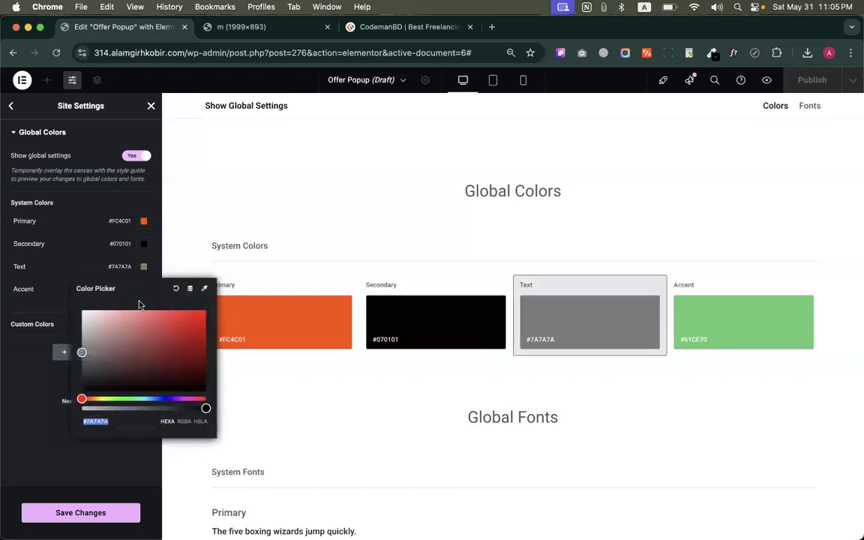
key(super+v)
click(62, 313)
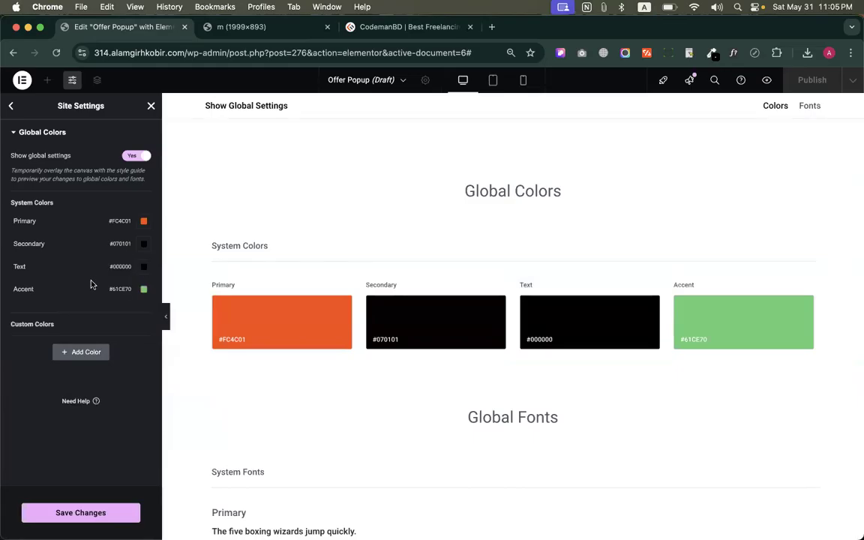
Add a custom global color named Black with the value #000000
click(86, 352)
click(39, 343)
key(super+a)
text(B)
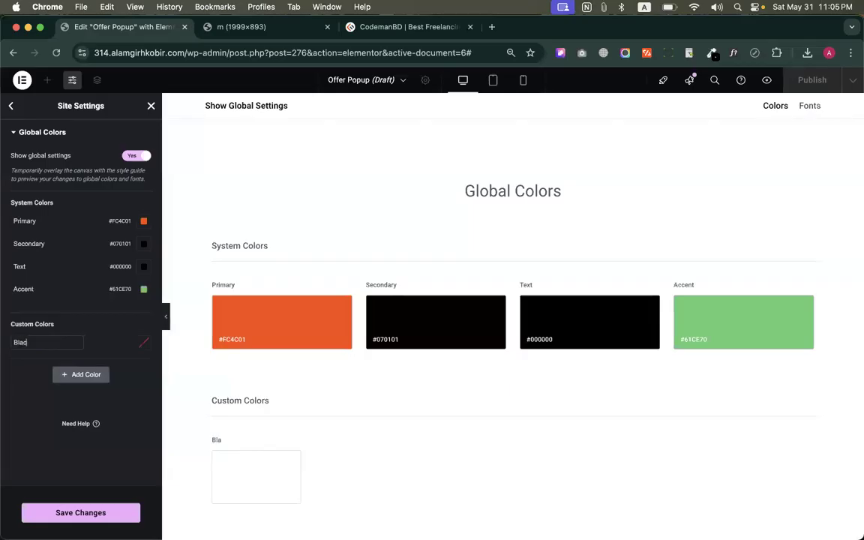
click(144, 342)
drag(129, 393, 47, 512)
click(24, 390)
Add a second custom global color named White with the value #FFFFFF
click(68, 374)
click(24, 368)
key(super+a)
text(W)
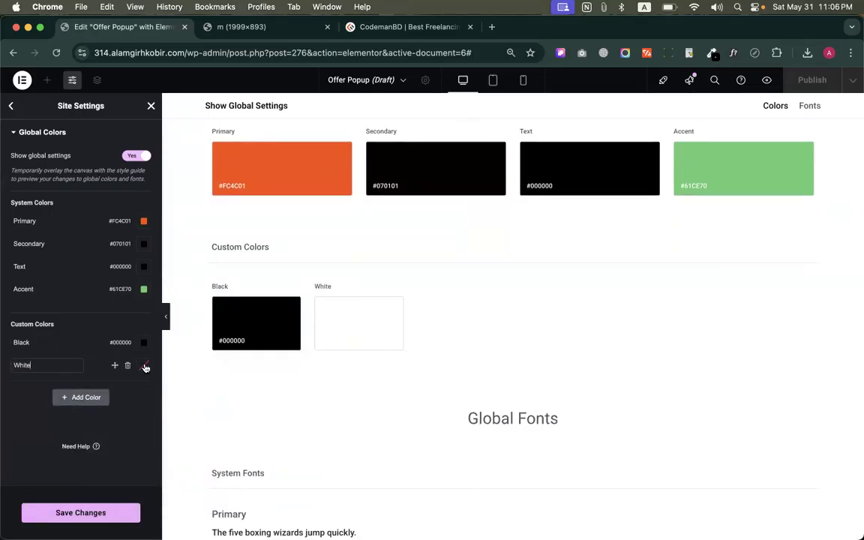
click(143, 366)
click(83, 410)
click(54, 368)
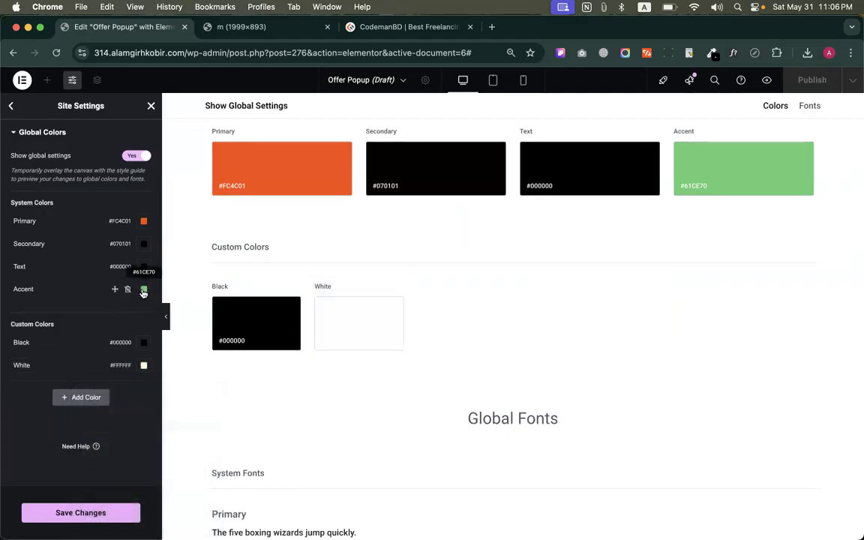
Try to sample the orange of the Primary swatch for the Accent global color with the eyedropper
click(143, 291)
click(204, 311)
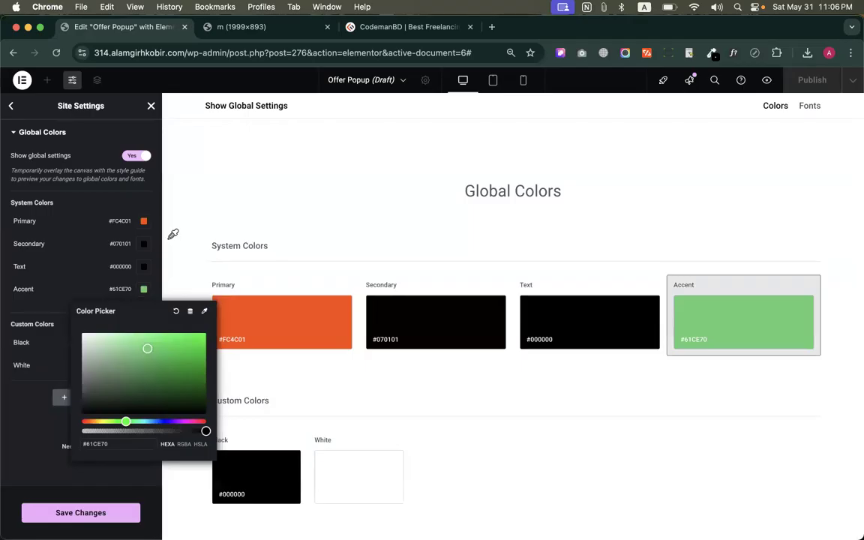
click(335, 296)
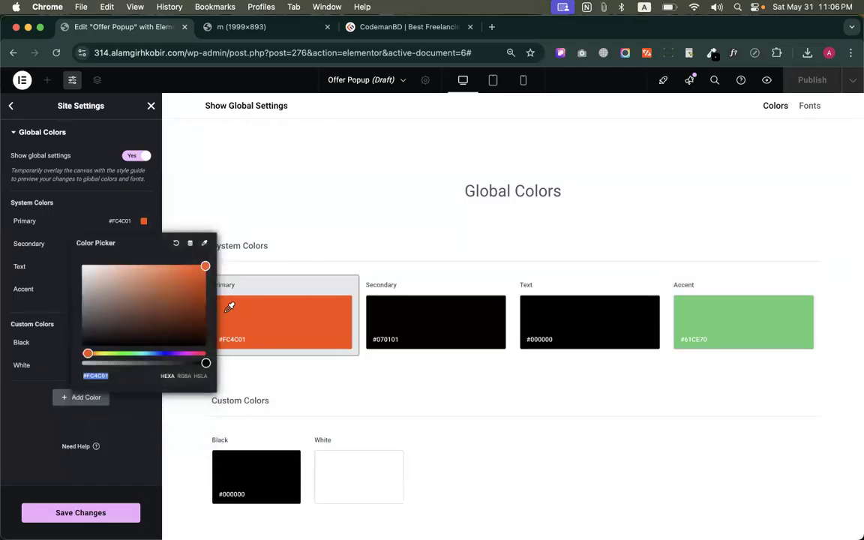
click(26, 422)
Copy the hex code of the Primary global color and set the Accent global color to #FC4C01
click(144, 290)
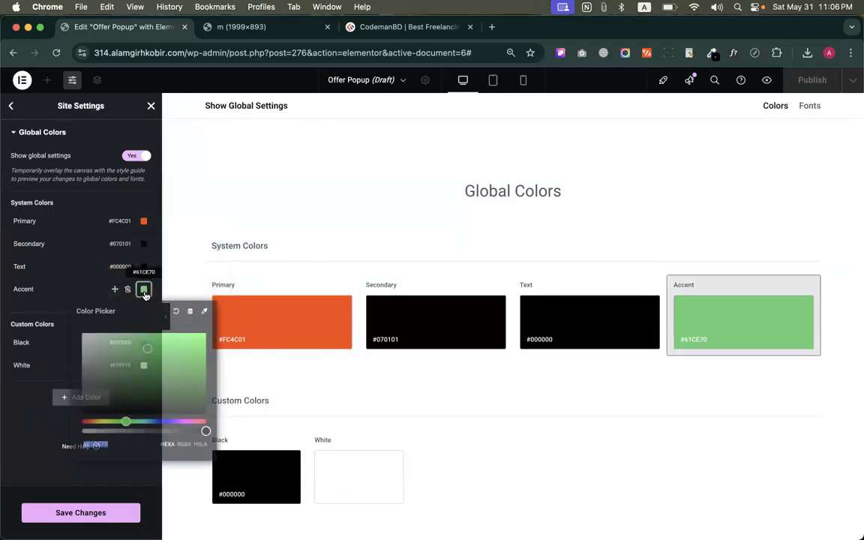
click(204, 311)
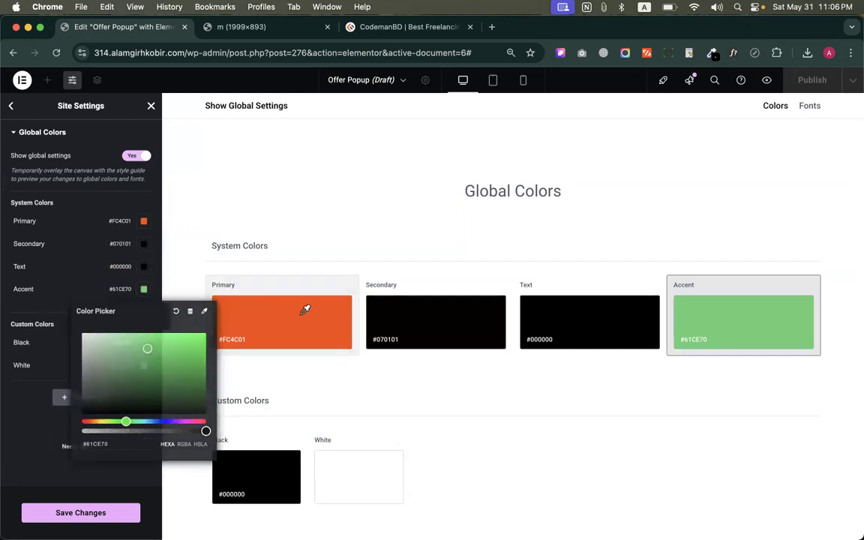
click(306, 310)
key(cmd+c)
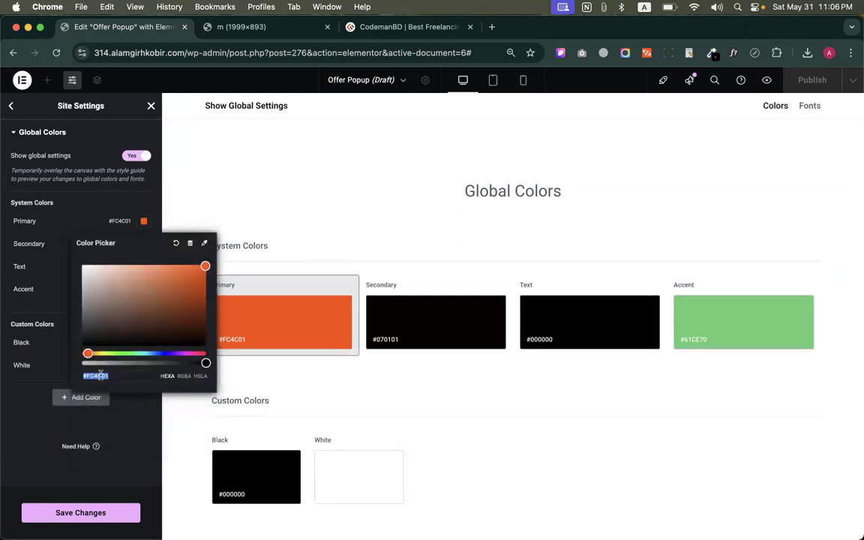
click(31, 418)
click(143, 289)
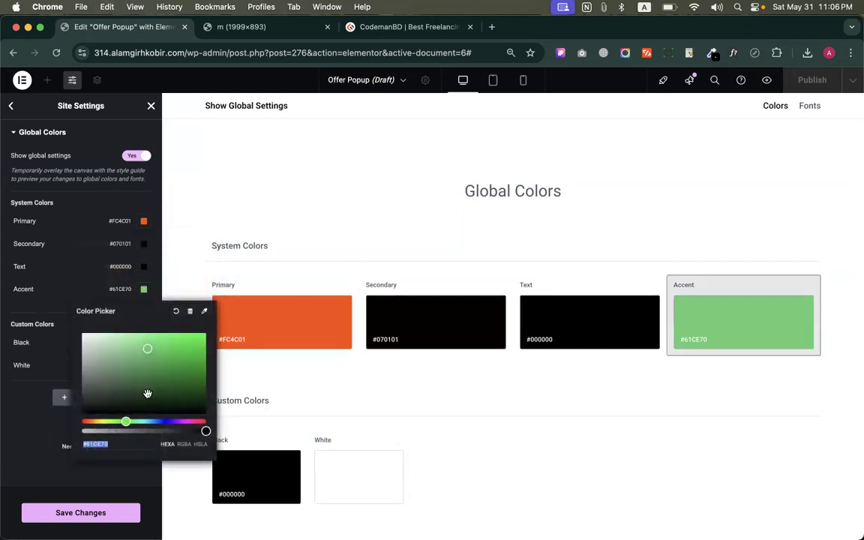
key(cmd+v)
click(20, 429)
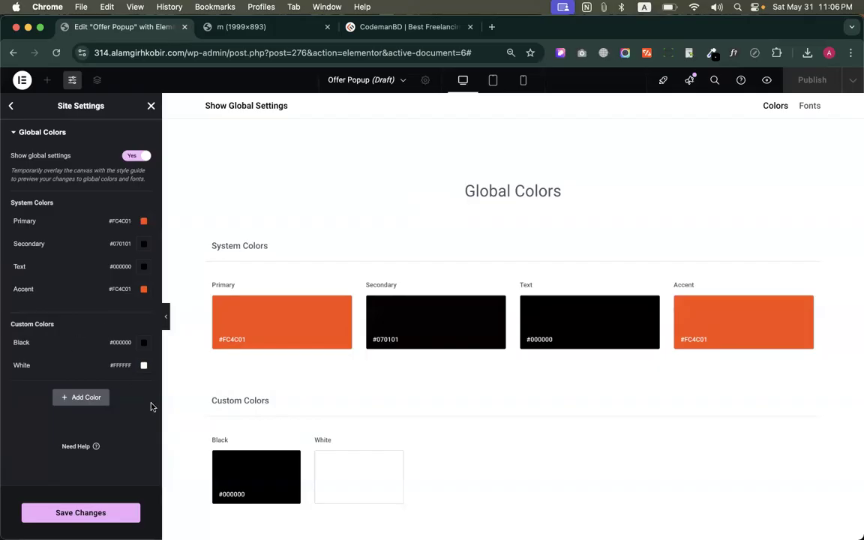
Look at the news and awards photo section of codemanbd.com again
click(409, 27)
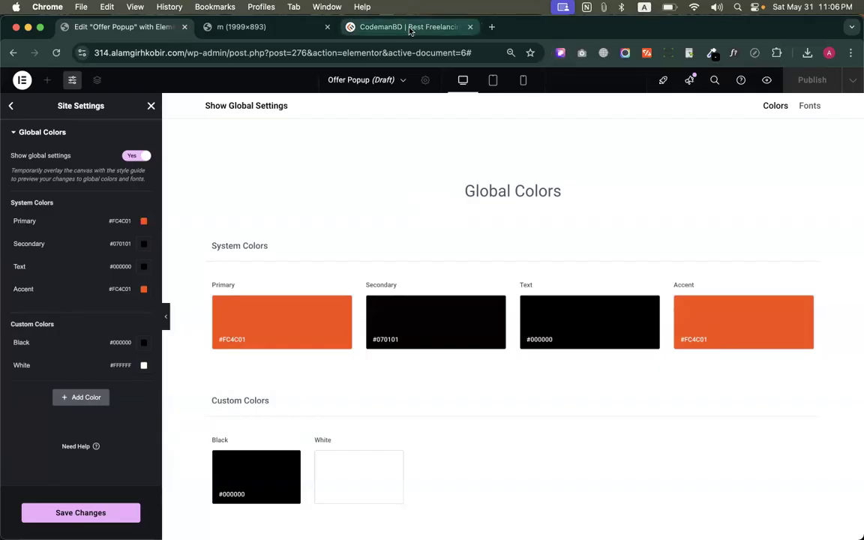
scroll(420, 256, up, 5)
scroll(433, 270, up, 2)
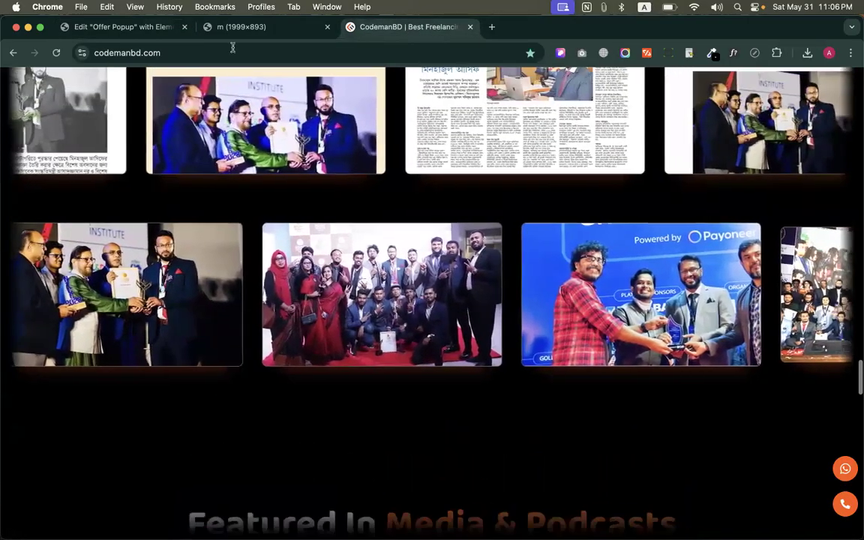
Look through the reviews and courses sections of codemanbd.com again for its use of color
click(120, 27)
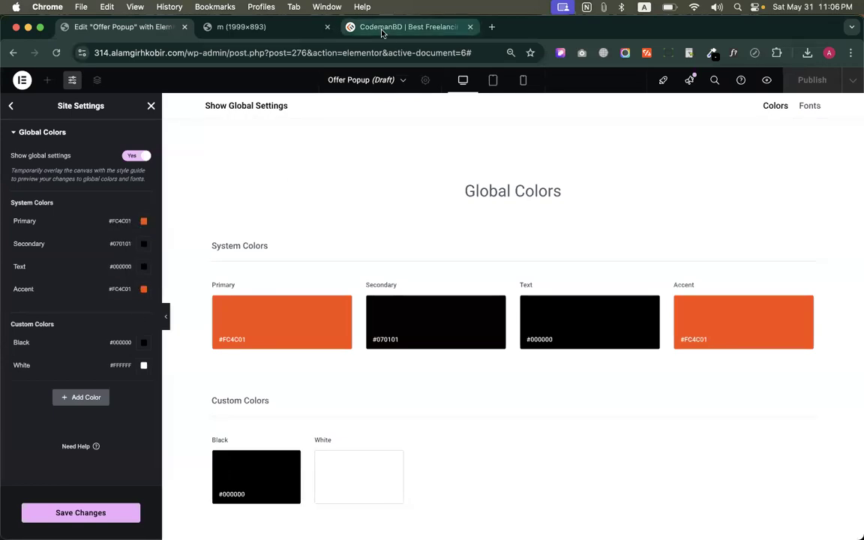
click(347, 27)
scroll(496, 239, up, 10)
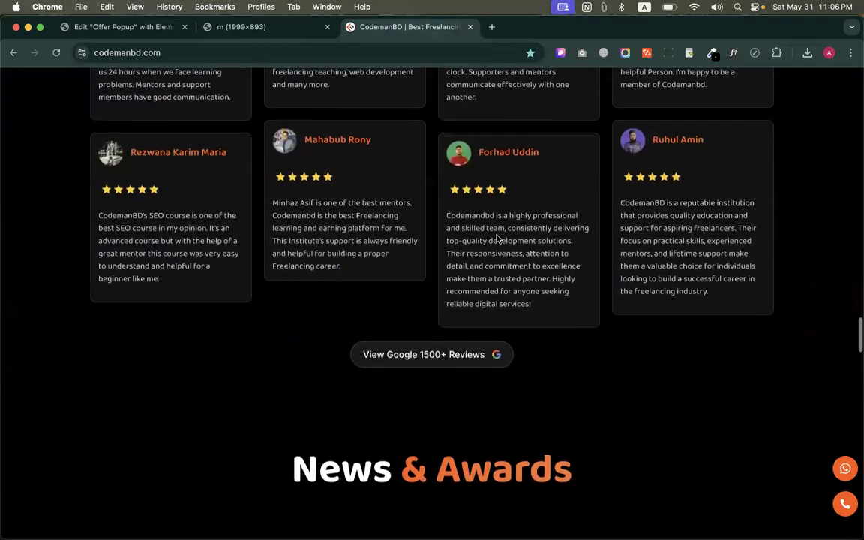
scroll(497, 236, up, 5)
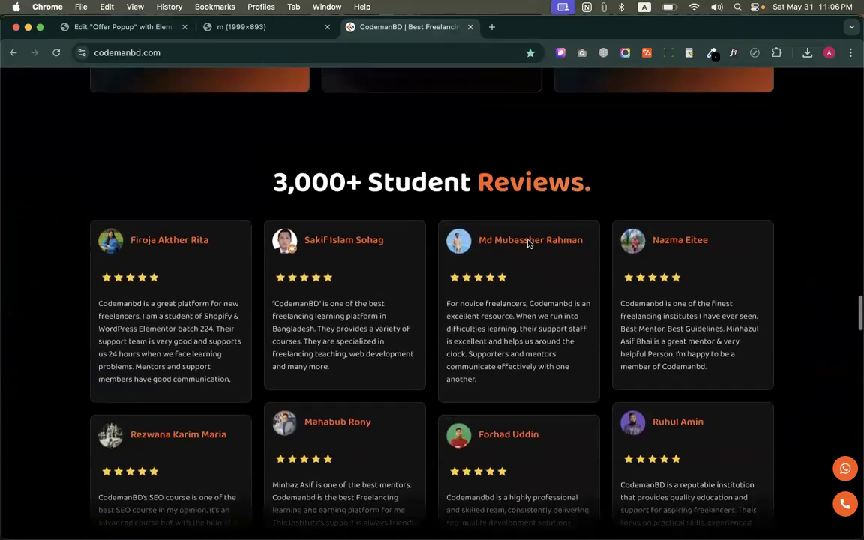
scroll(386, 252, up, 8)
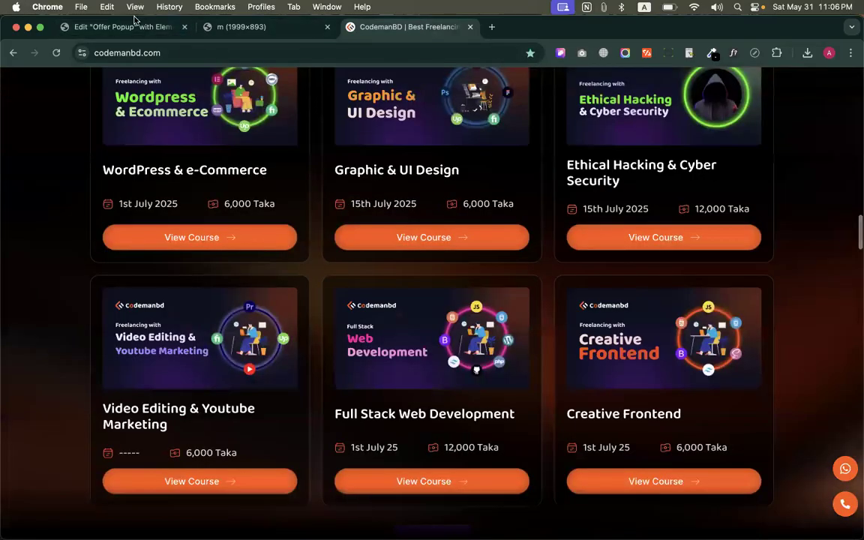
Save the global color changes in the Elementor editor and close the site settings
click(160, 27)
click(106, 511)
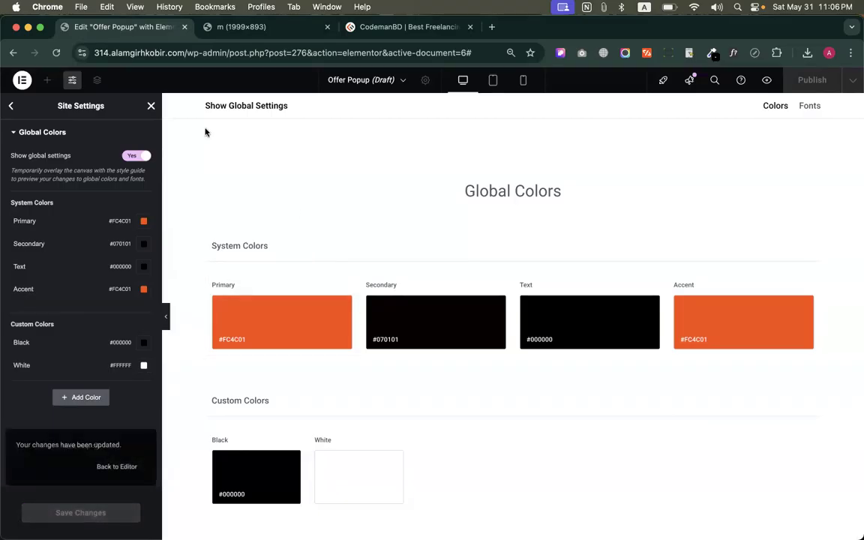
click(150, 107)
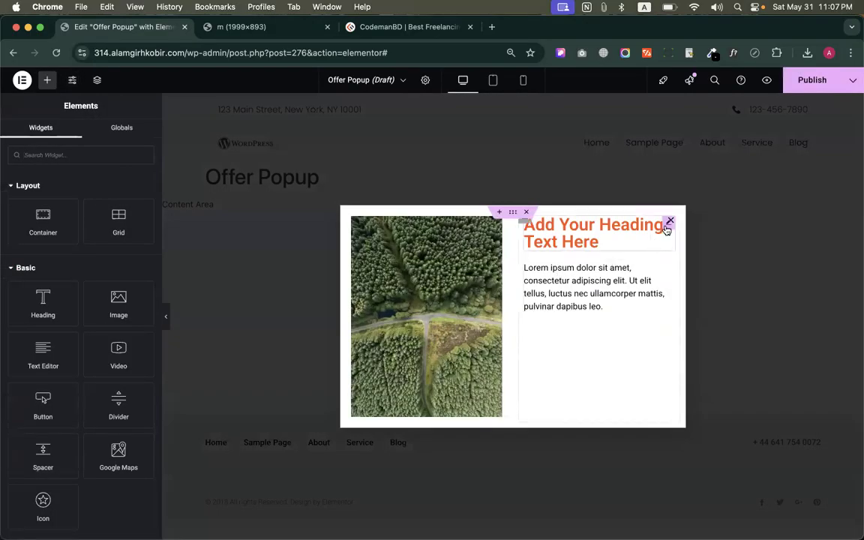
Check the content settings of the popup's heading and text editor widgets
click(666, 231)
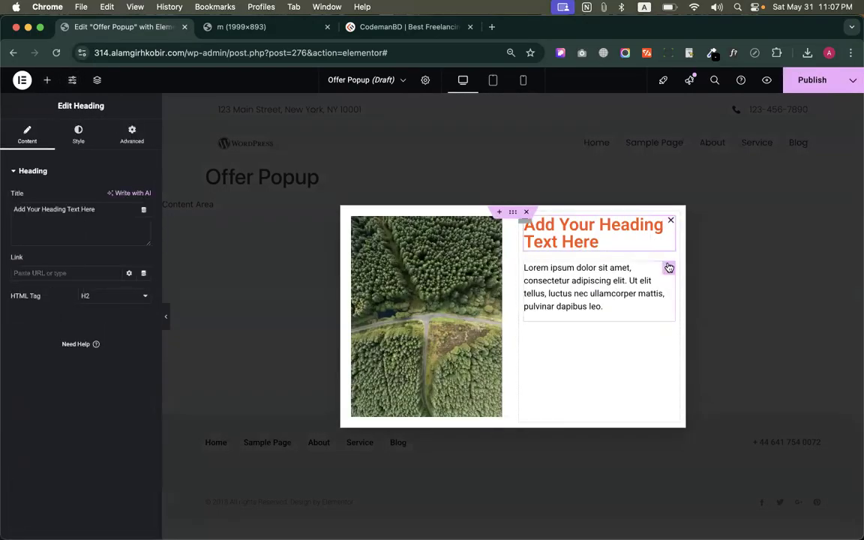
click(668, 267)
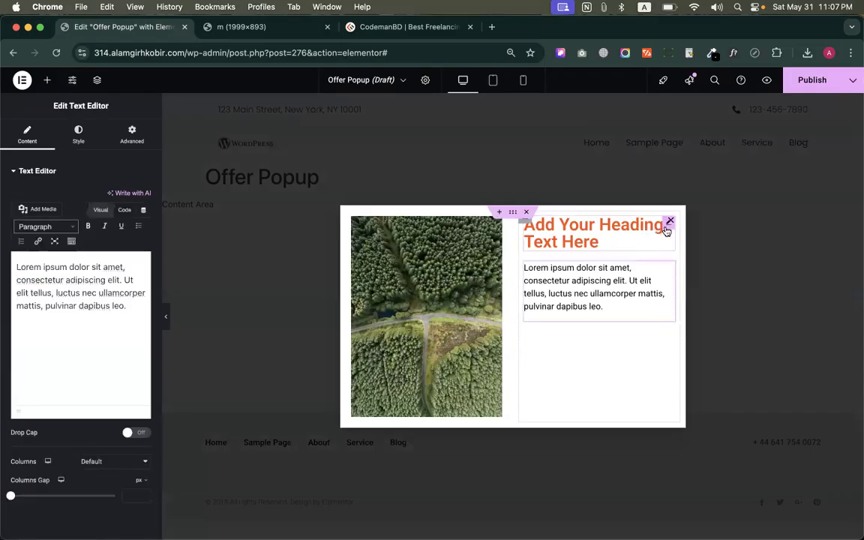
click(666, 230)
Examine the section headings on codemanbd.com, from the hero down to the student reviews, and return to the hero
click(405, 27)
scroll(439, 150, up, 10)
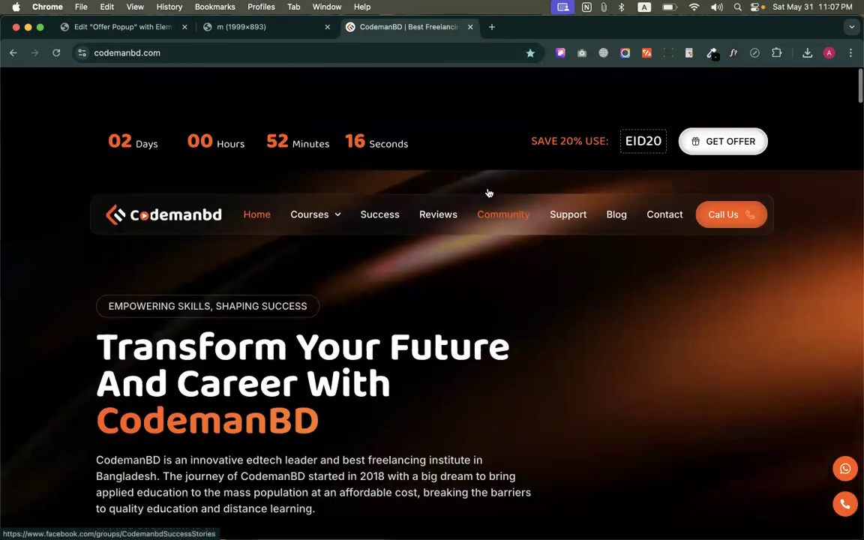
scroll(467, 222, down, 15)
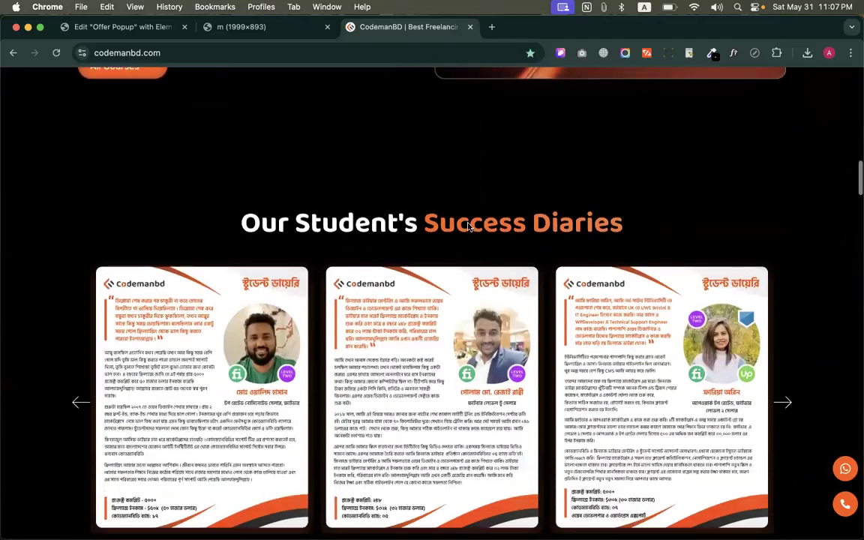
scroll(468, 225, down, 5)
drag(218, 372, 671, 374)
scroll(631, 378, down, 5)
scroll(321, 470, down, 3)
drag(292, 352, 732, 351)
scroll(728, 351, down, 10)
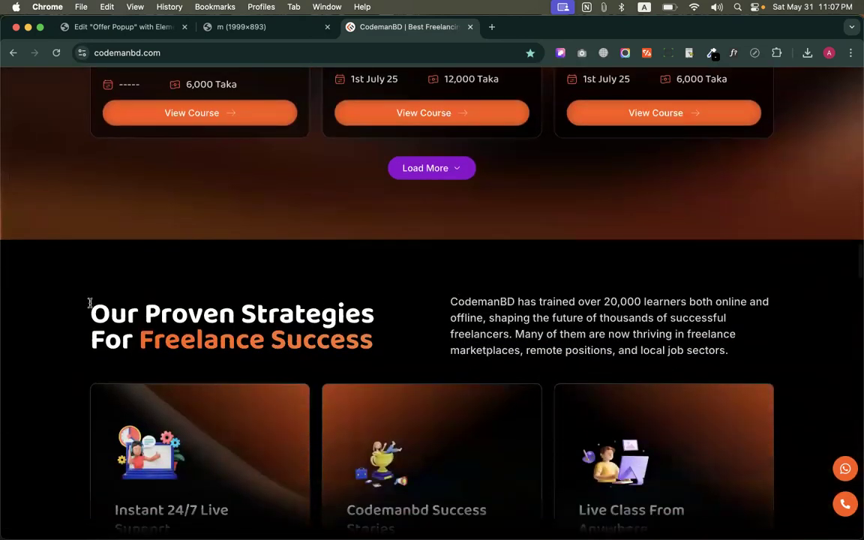
drag(89, 304, 401, 322)
scroll(400, 322, down, 5)
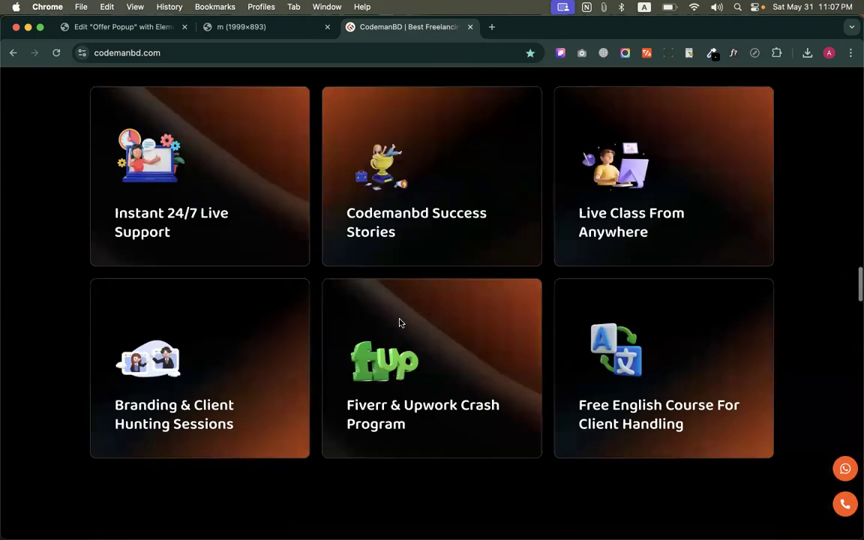
scroll(399, 323, down, 5)
drag(253, 239, 689, 243)
scroll(629, 233, down, 3)
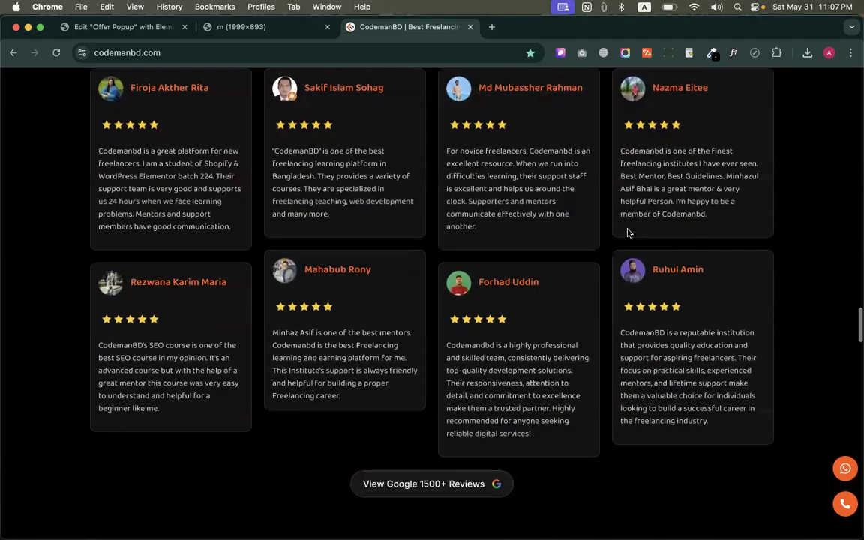
scroll(628, 234, up, 20)
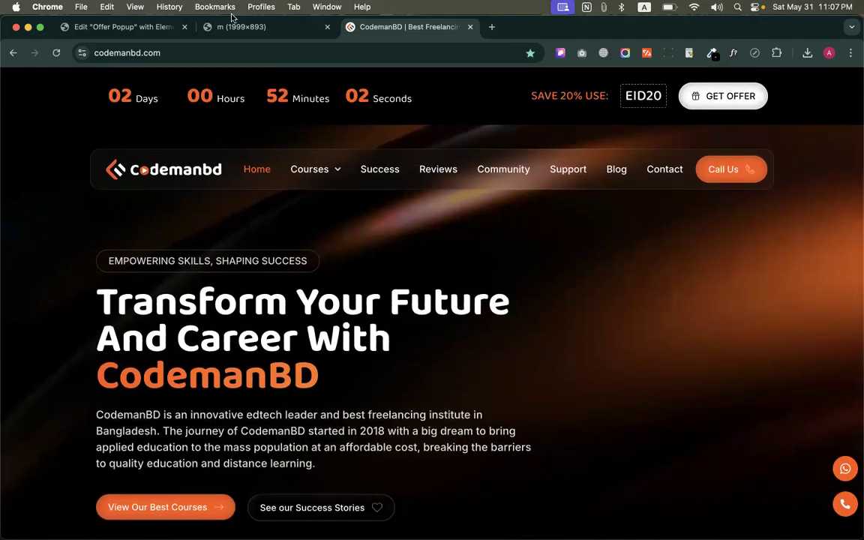
Open the typography settings of the Primary global font in the Elementor site settings
click(126, 26)
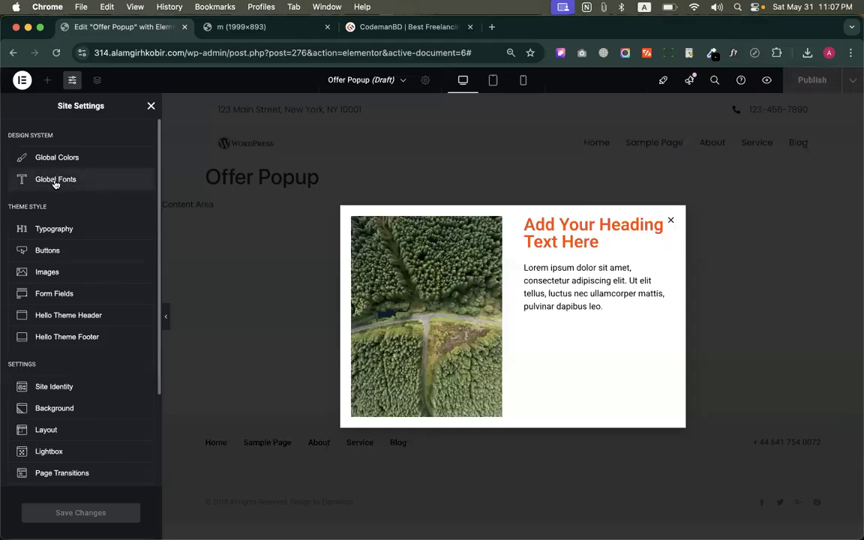
click(56, 180)
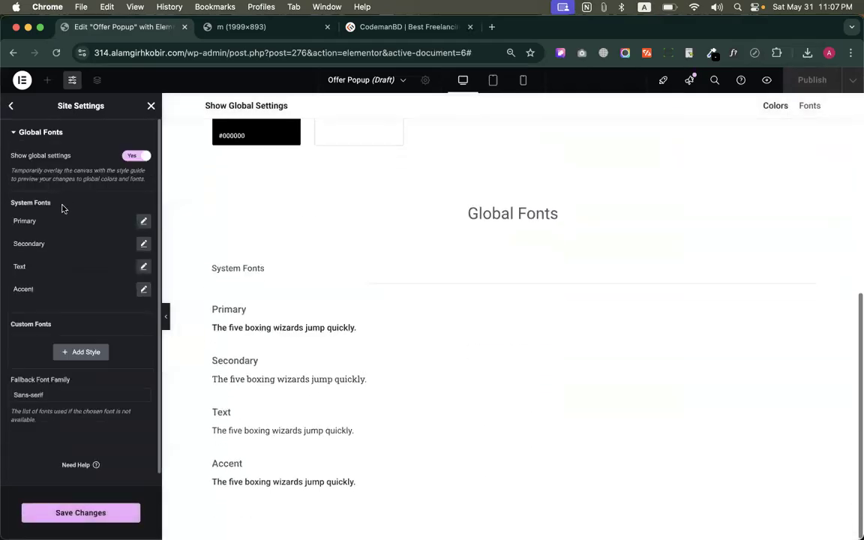
click(143, 221)
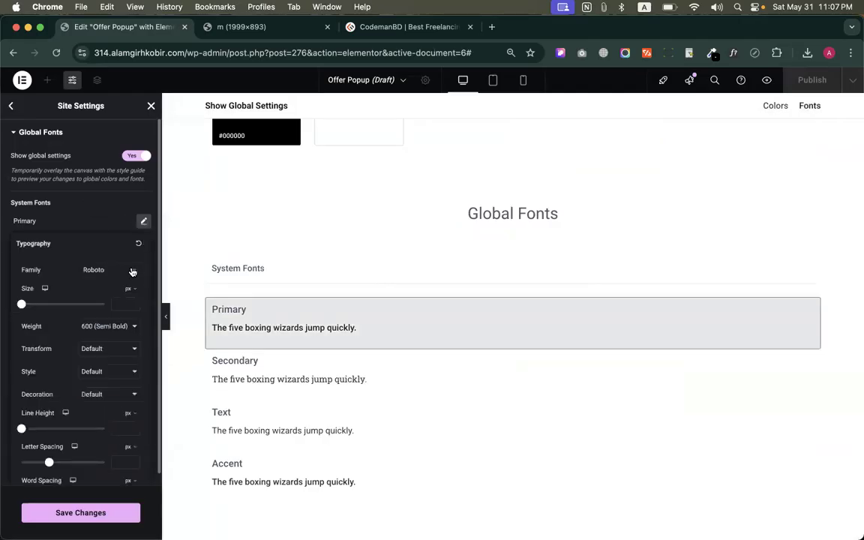
Inspect the font of the "Transform Your Future" hero heading on codemanbd.com with WhatFont
click(398, 26)
click(714, 55)
click(712, 55)
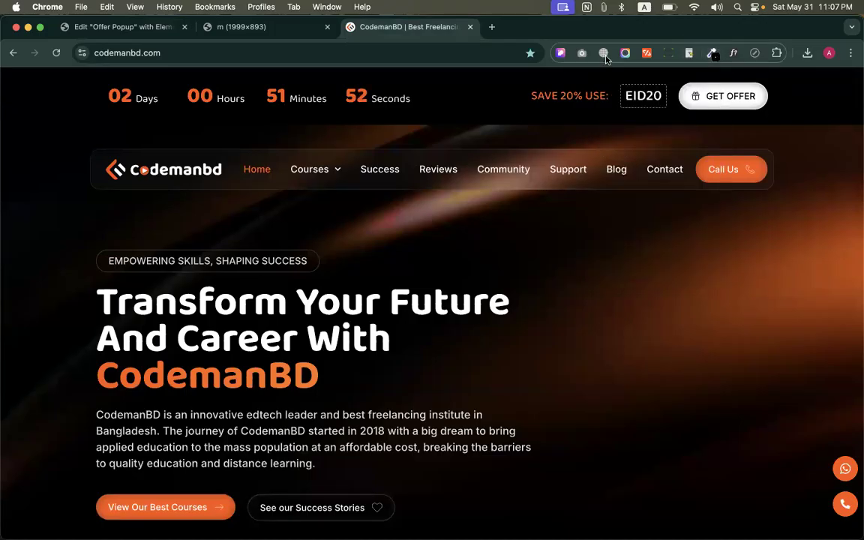
click(734, 53)
click(273, 301)
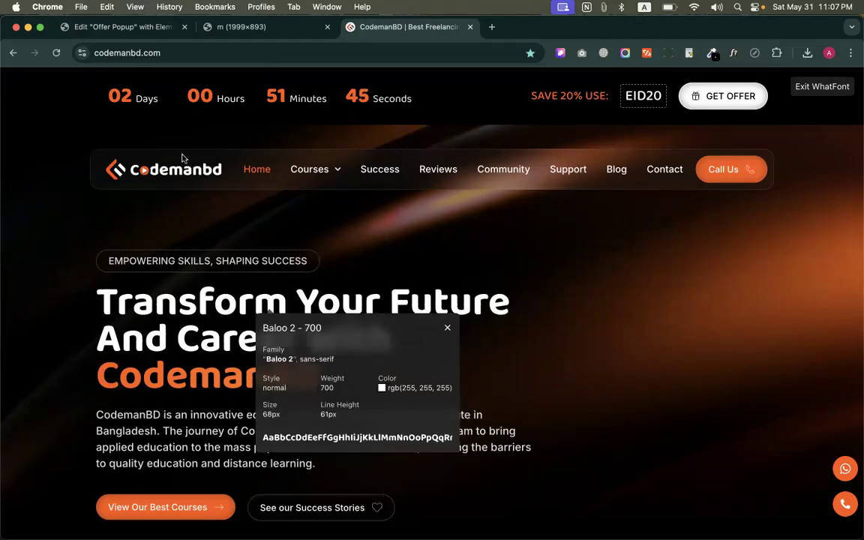
Set the Primary global font to size 68 px, line height 86 px and weight 700 (Bold)
click(118, 29)
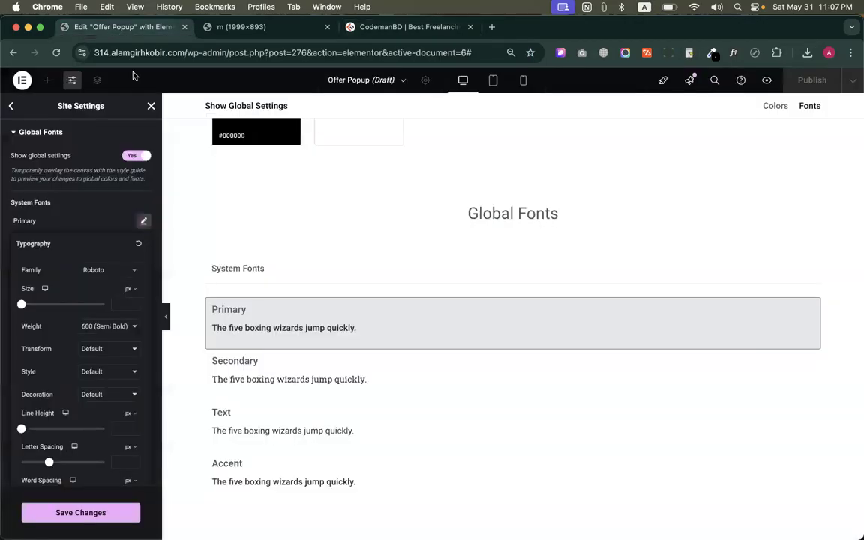
click(120, 302)
text(68)
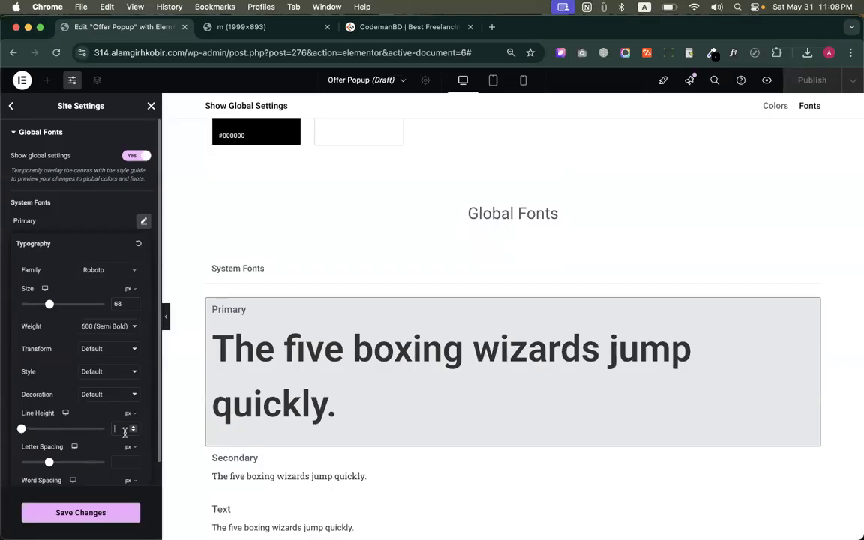
text(86)
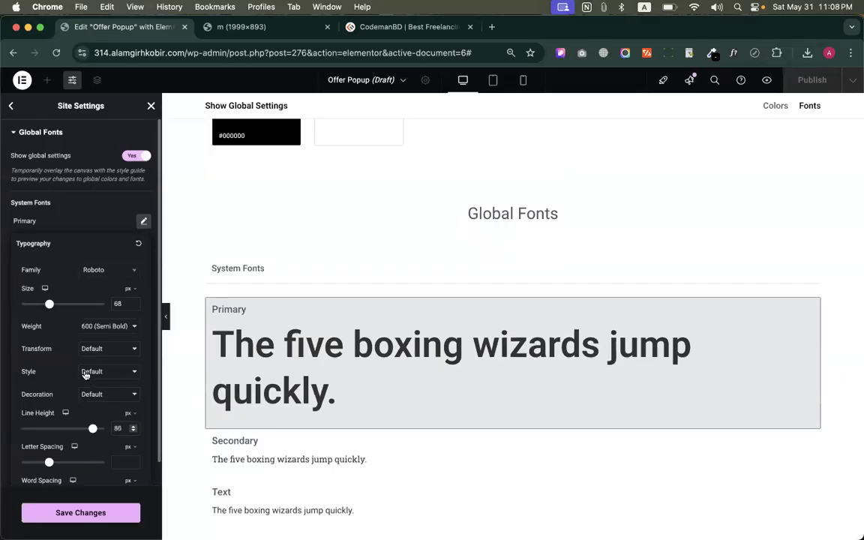
scroll(86, 364, down, 1)
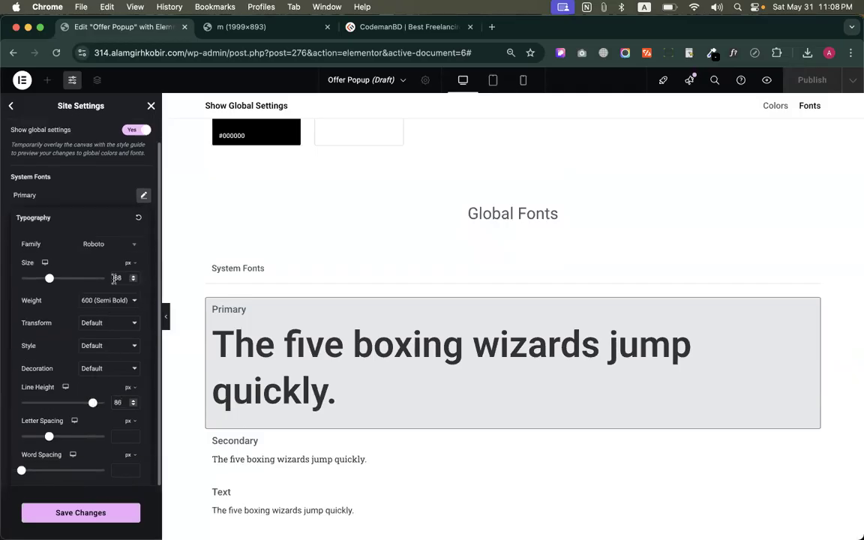
click(104, 303)
click(103, 314)
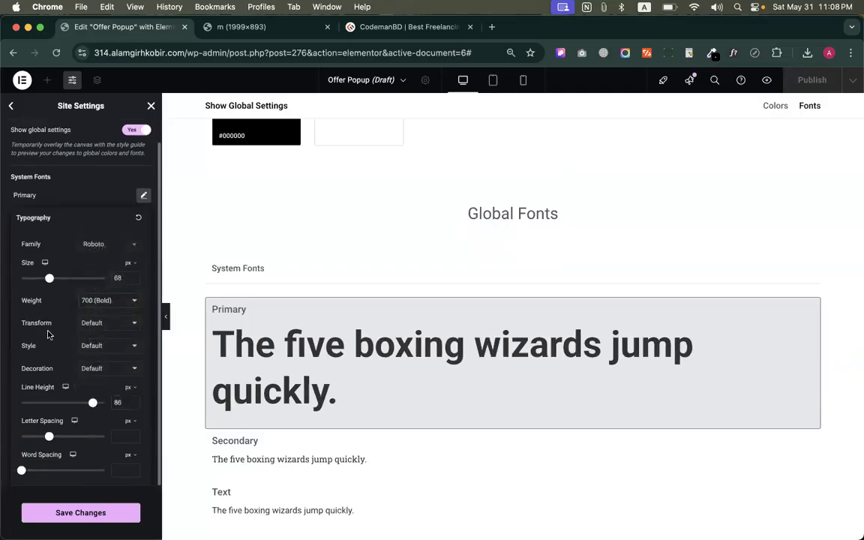
Change the Primary global font family to Sarabun and close its typography settings
click(112, 244)
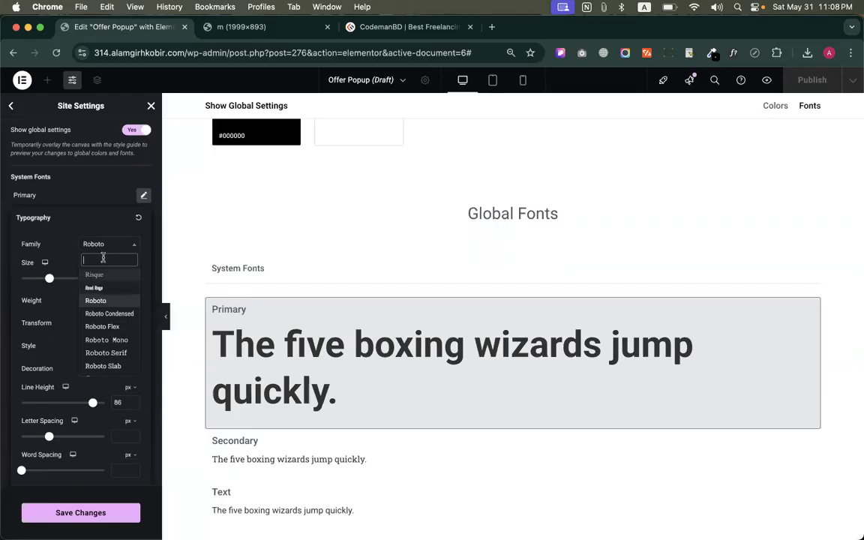
text(sara)
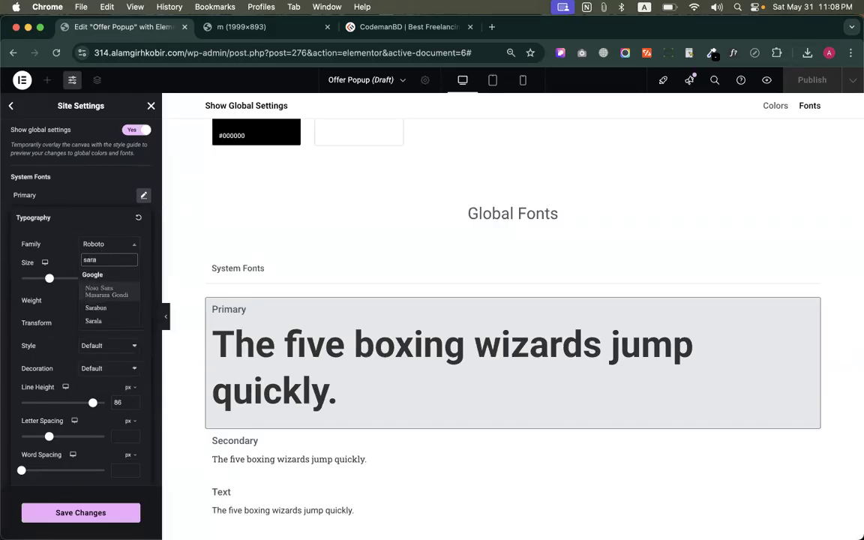
click(95, 308)
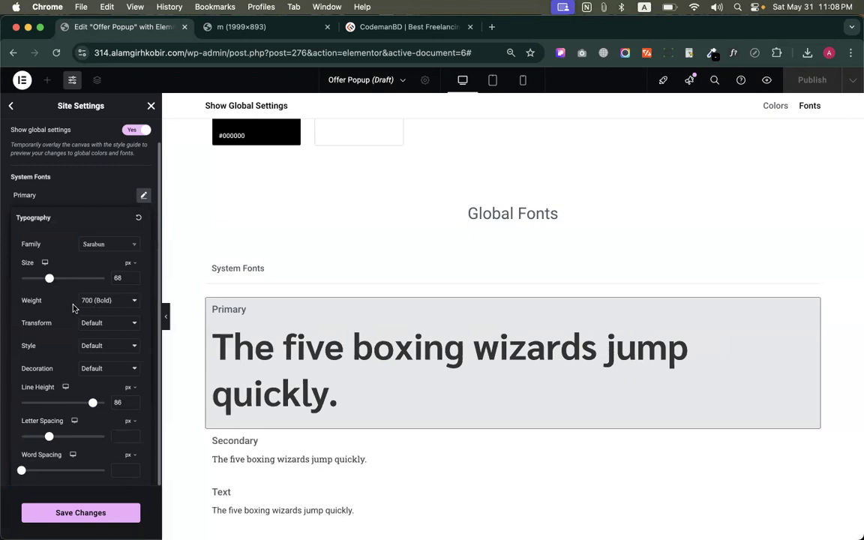
click(143, 195)
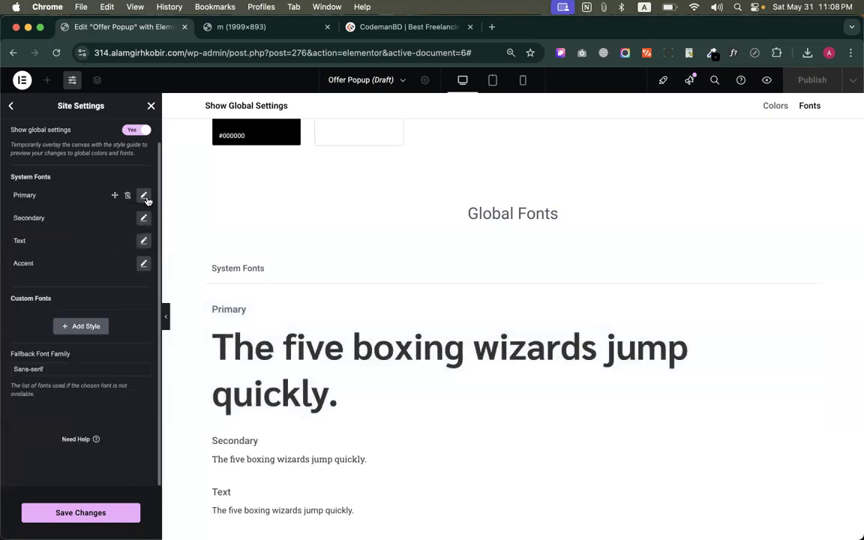
Inspect the font of the "Our Student's Success Diaries" heading on codemanbd.com with WhatFont
click(398, 27)
scroll(270, 357, down, 11)
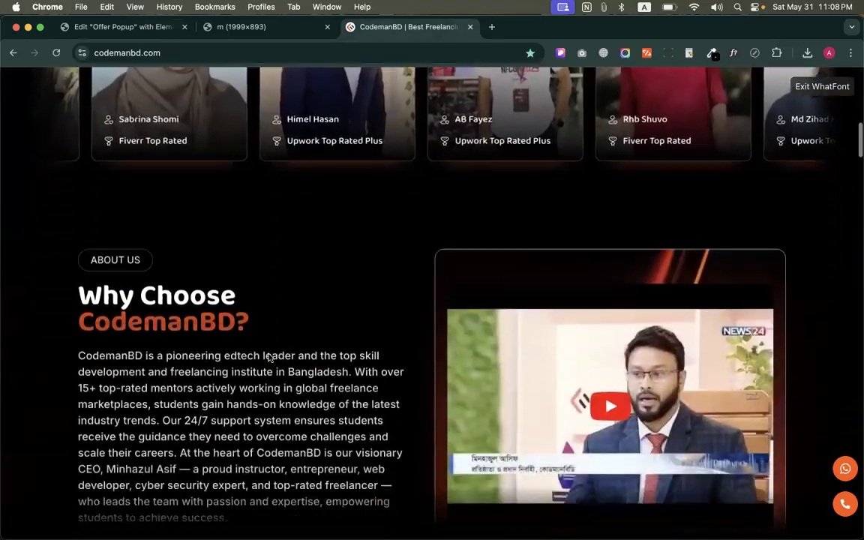
scroll(161, 194, down, 4)
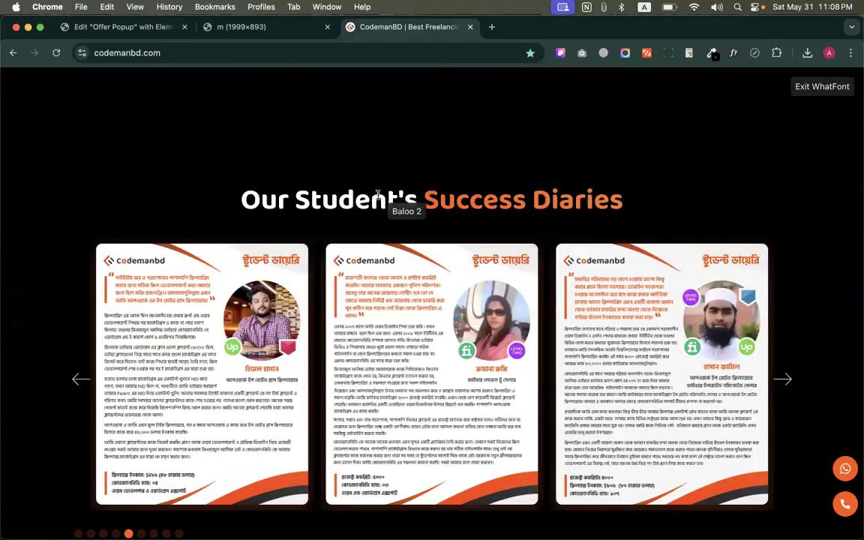
click(375, 197)
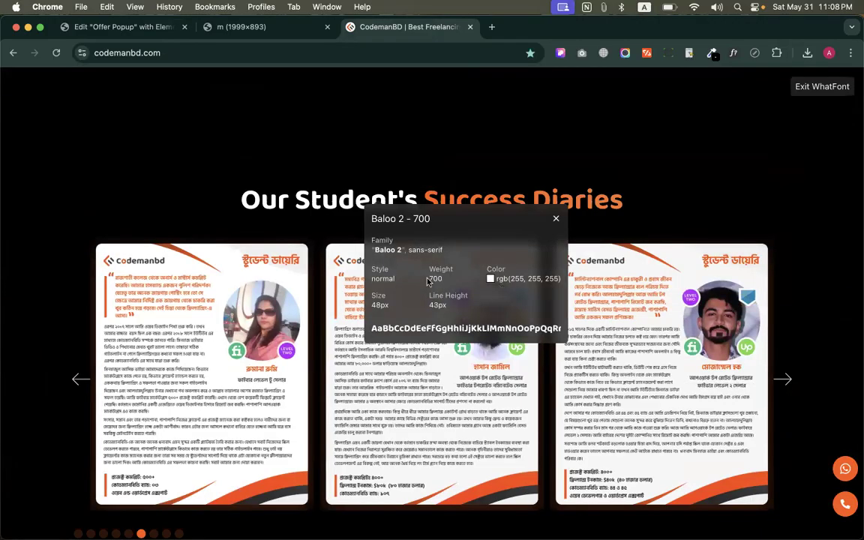
Set the Secondary global font family to Sarabun in the Elementor site settings
click(126, 33)
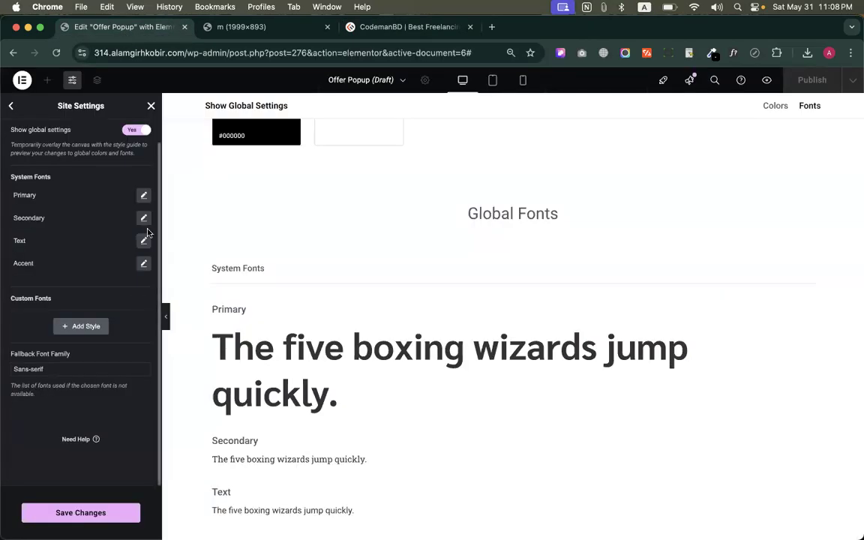
click(143, 217)
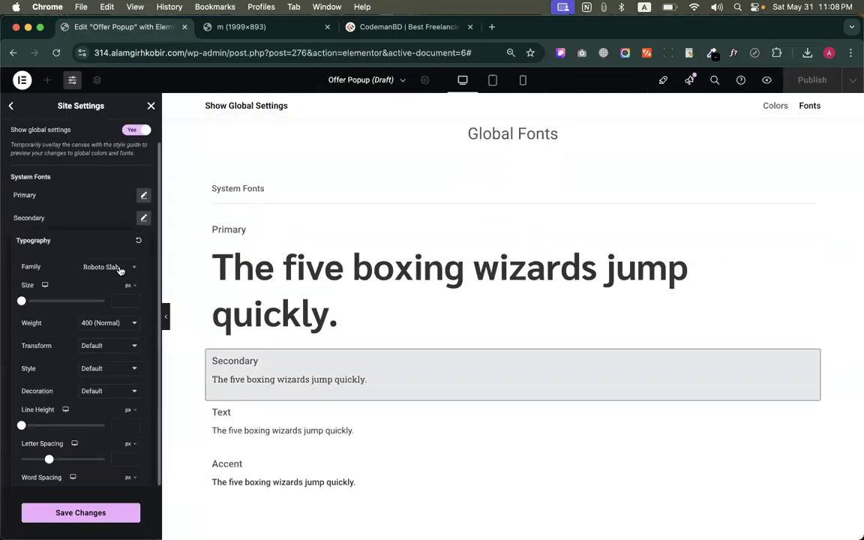
click(119, 269)
text(sara)
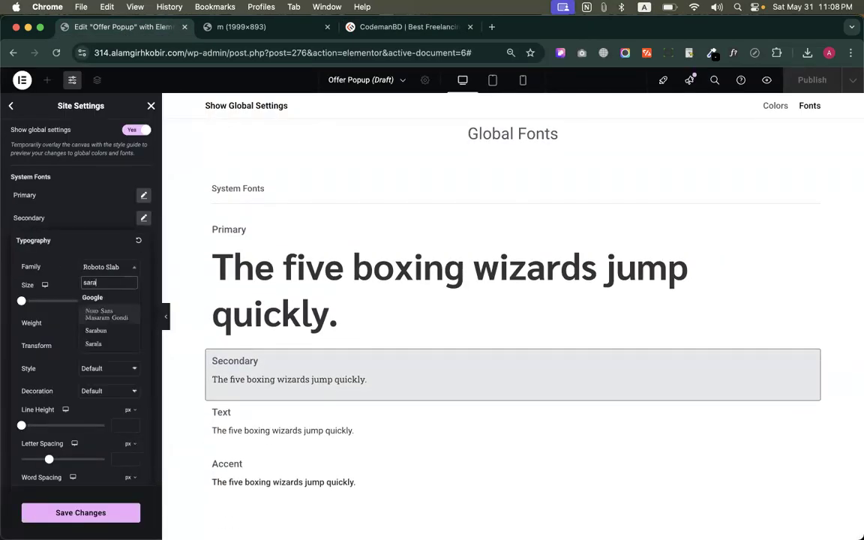
click(101, 331)
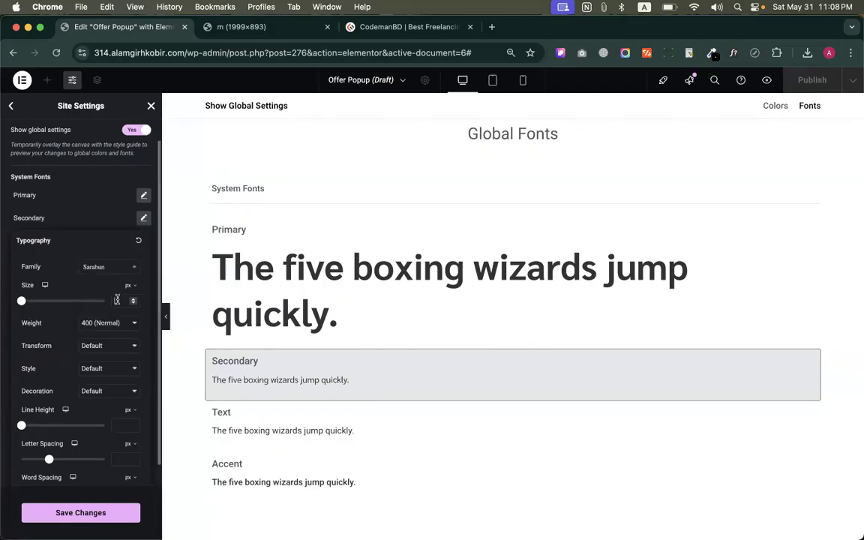
Set the Secondary global font to size 48 px, line height 60 px and weight 500 (Medium), then close its typography settings
click(107, 270)
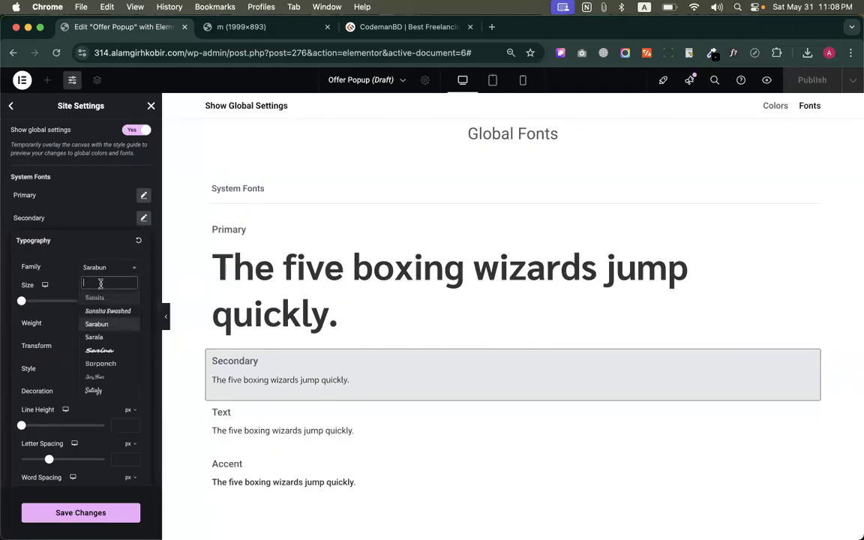
click(105, 268)
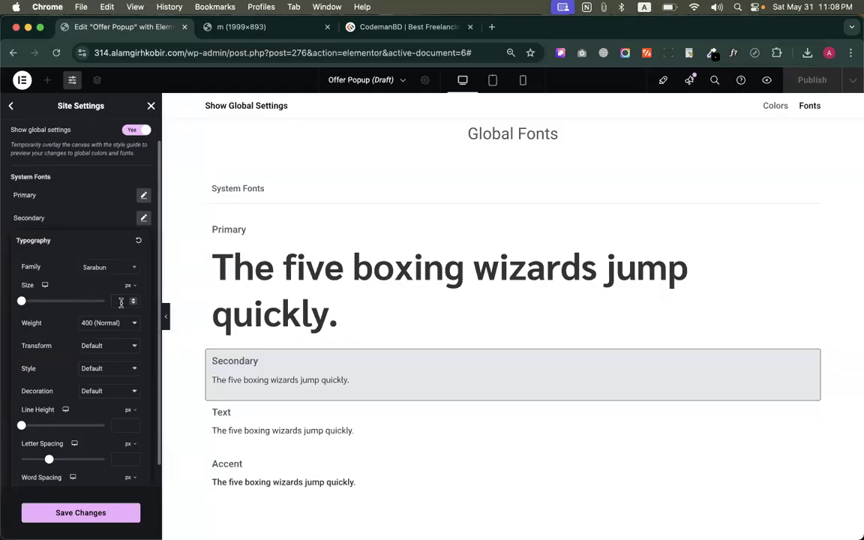
click(120, 302)
text(48)
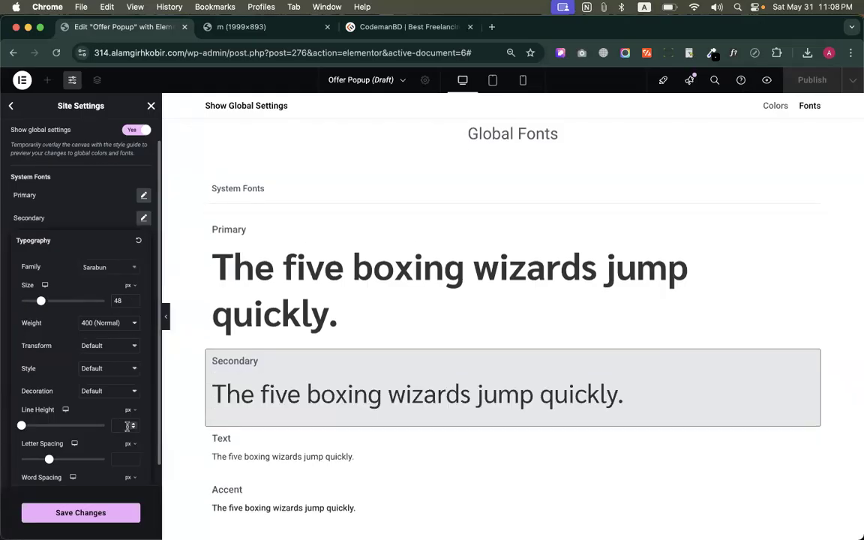
text(60)
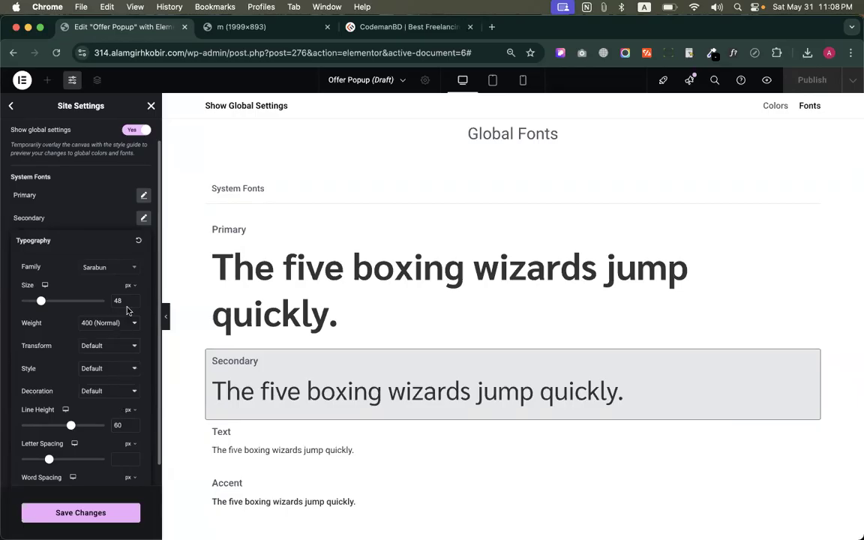
click(113, 324)
click(110, 334)
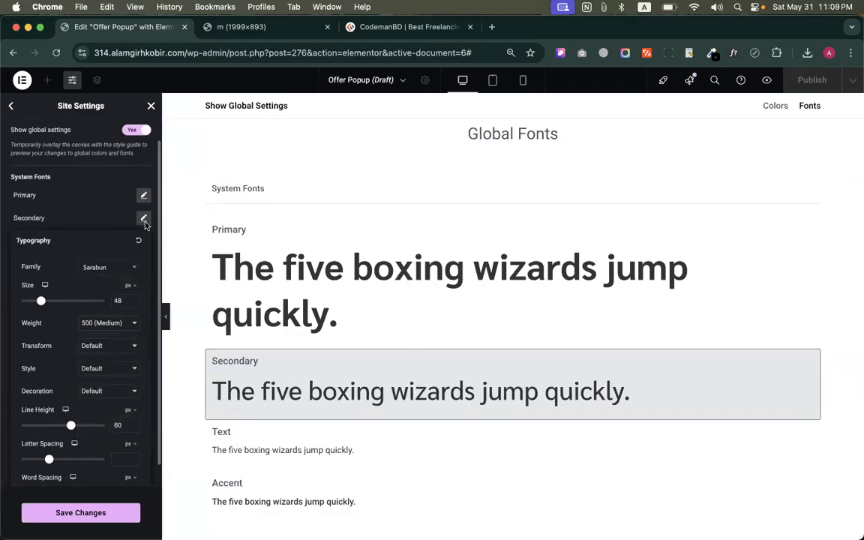
click(144, 218)
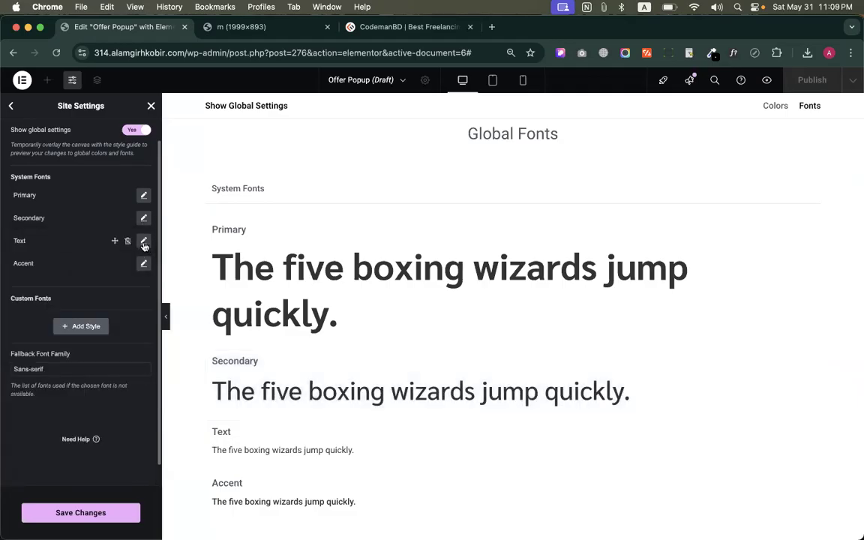
Open the Pacifico multipurpose landing page template demo in a new browser tab
click(144, 242)
click(113, 292)
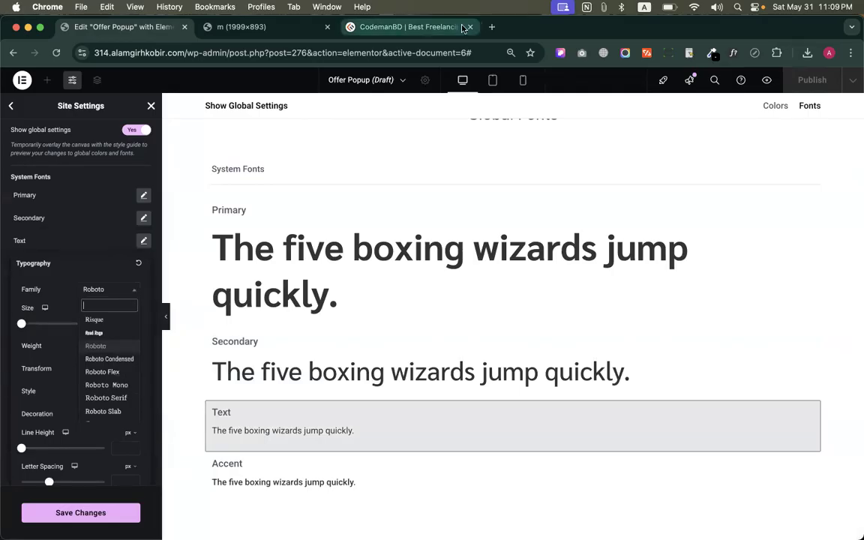
click(492, 27)
text(hiri)
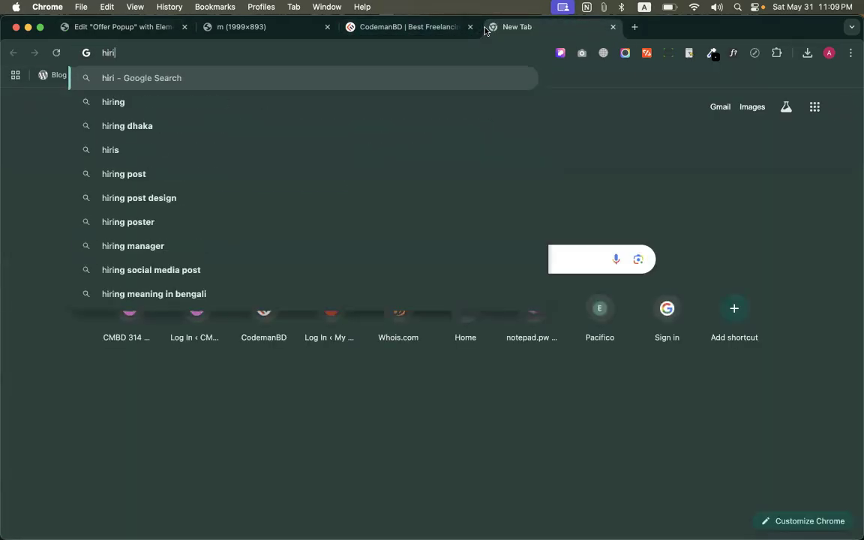
key(super+a)
text(hiric)
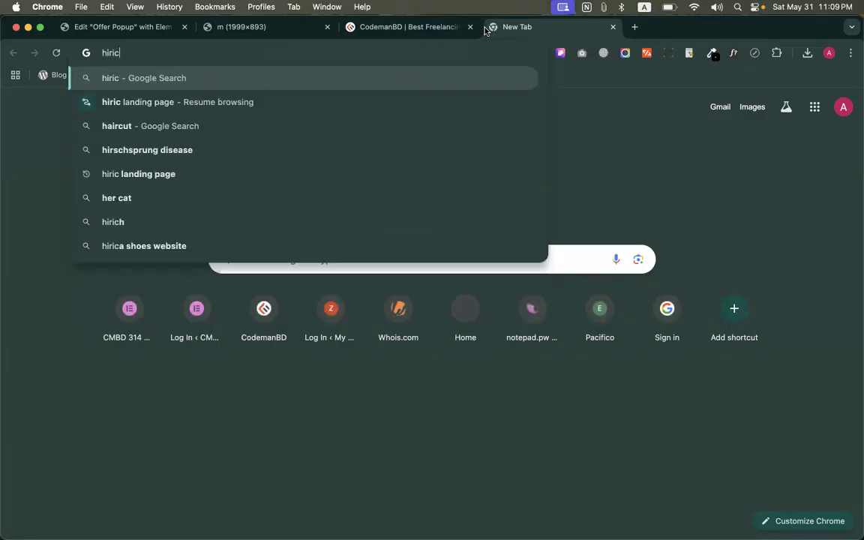
key(super+a)
text(p)
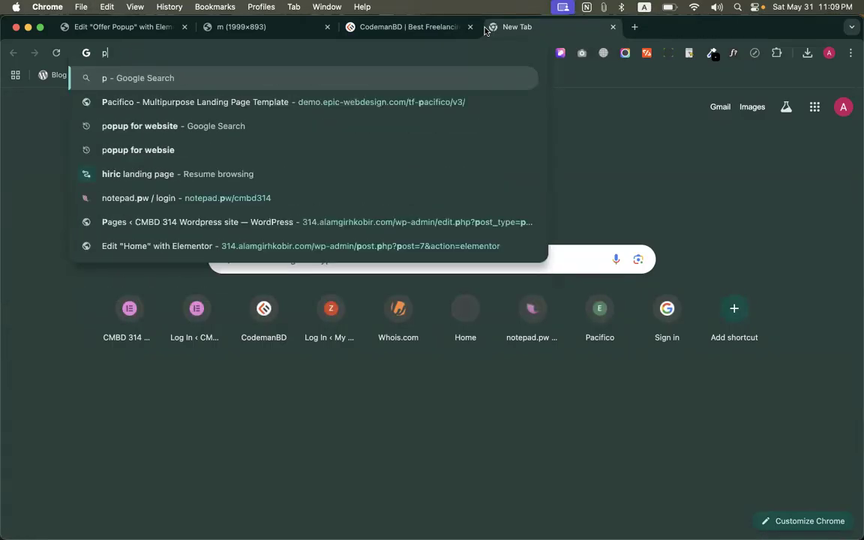
text(a)
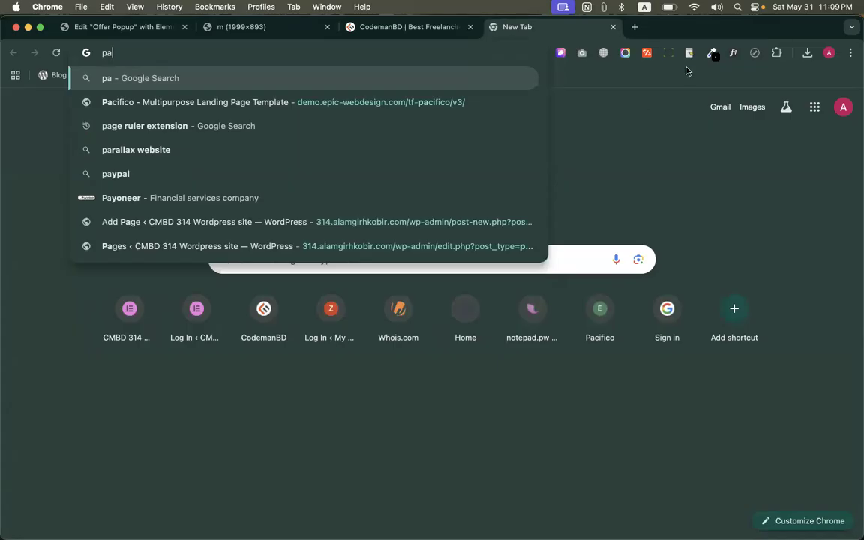
click(387, 105)
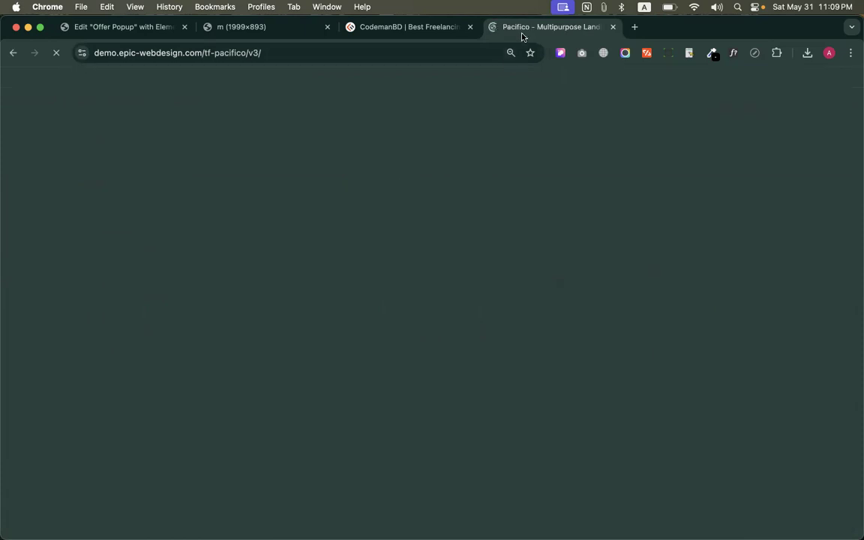
Examine how headings and body text are styled across the sections of the Pacifico demo page
scroll(300, 225, down, 1)
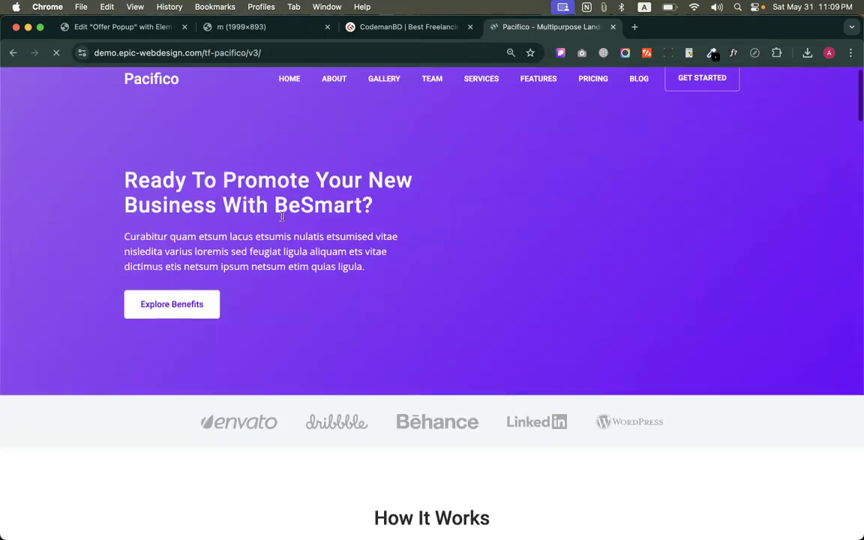
scroll(218, 169, down, 5)
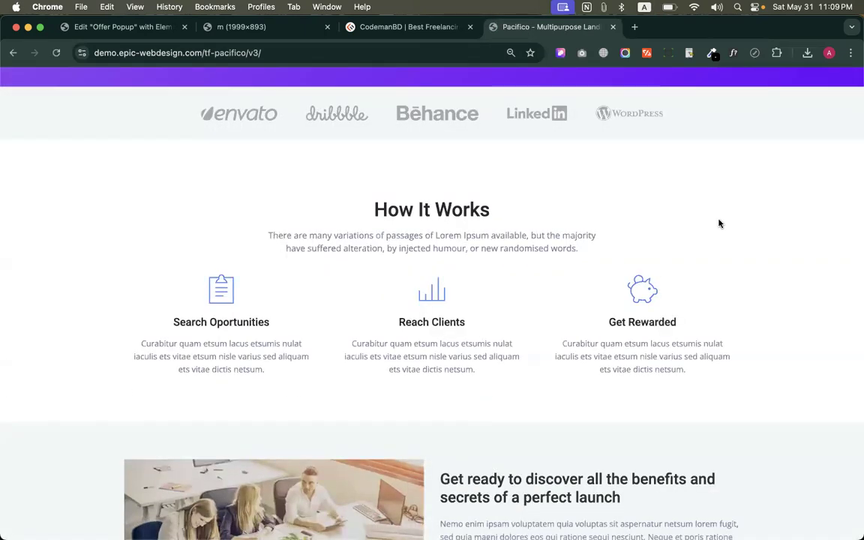
scroll(719, 224, down, 5)
scroll(720, 223, down, 5)
triple_click(405, 279)
scroll(405, 279, down, 10)
triple_click(383, 262)
scroll(383, 262, down, 10)
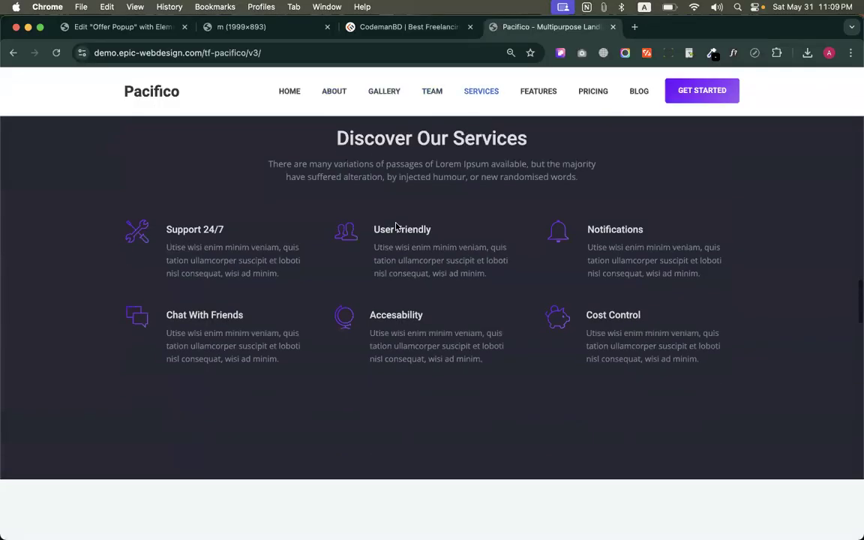
scroll(371, 142, down, 8)
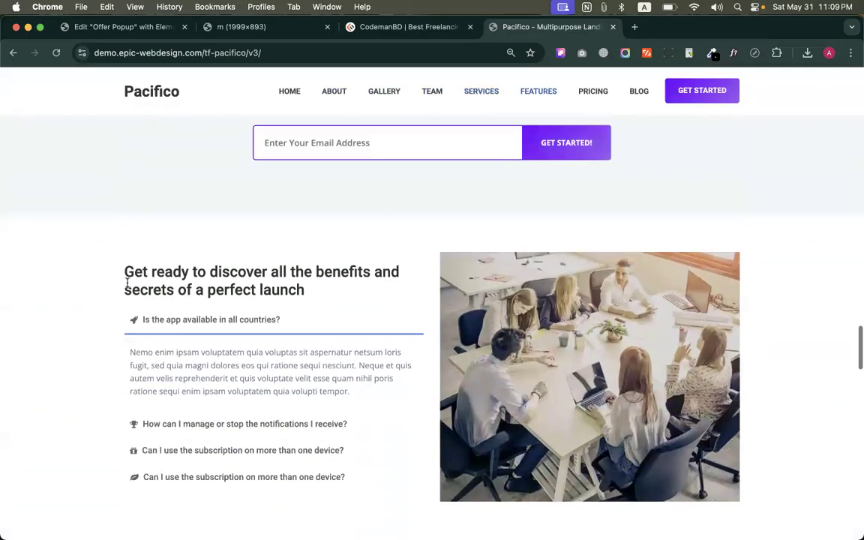
drag(113, 254, 402, 324)
scroll(248, 443, up, 2)
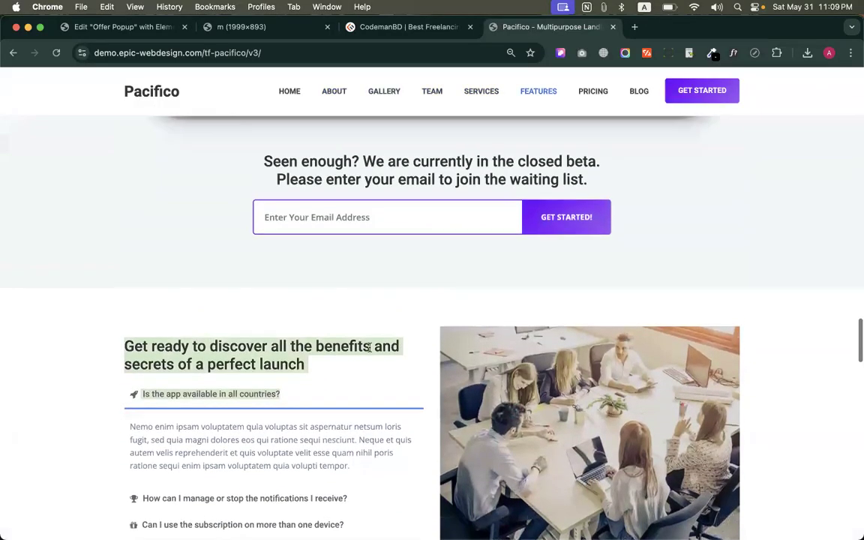
triple_click(248, 443)
scroll(225, 435, down, 3)
click(206, 405)
click(208, 392)
scroll(185, 375, up, 7)
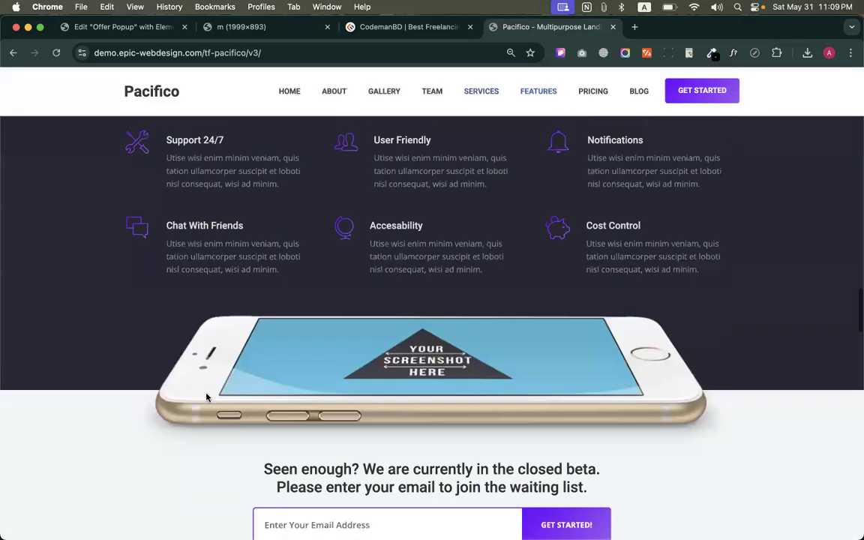
triple_click(422, 313)
scroll(409, 315, up, 6)
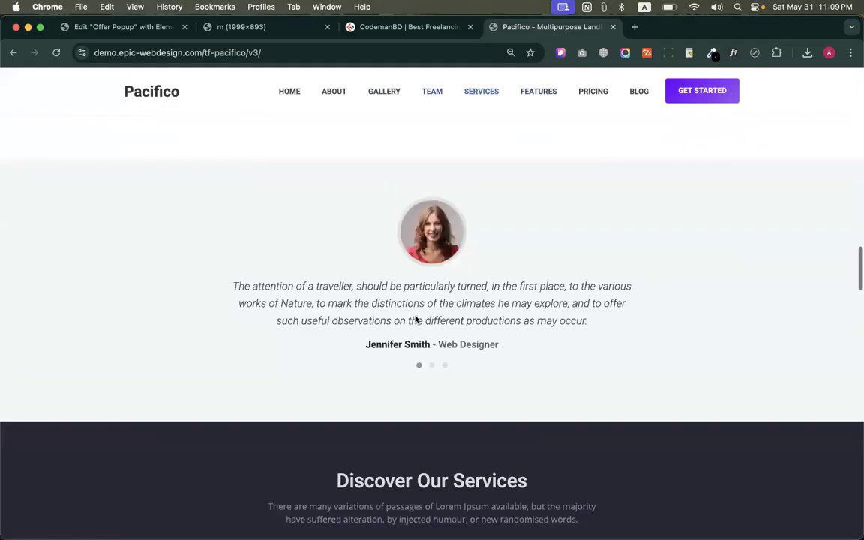
scroll(405, 316, up, 3)
triple_click(396, 293)
scroll(397, 295, up, 5)
scroll(387, 312, up, 7)
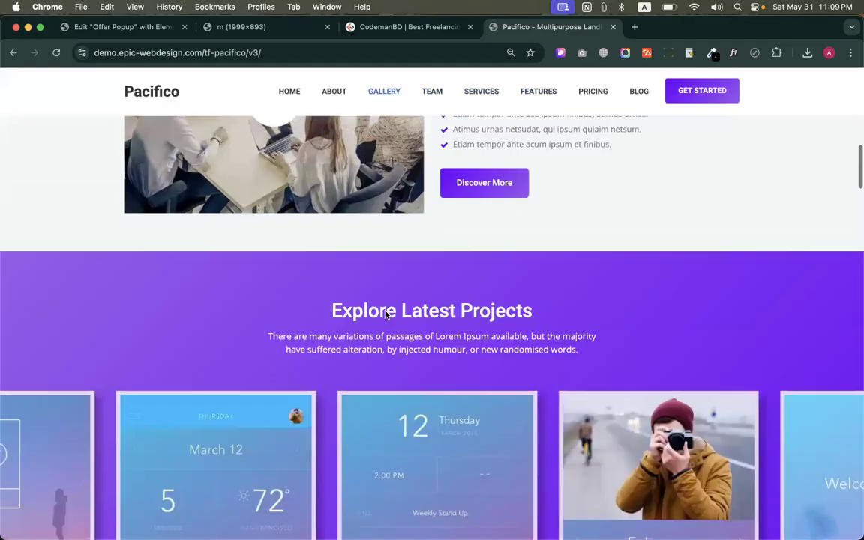
Return to the Offer Popup site settings and review the Secondary global font's typography values
click(152, 30)
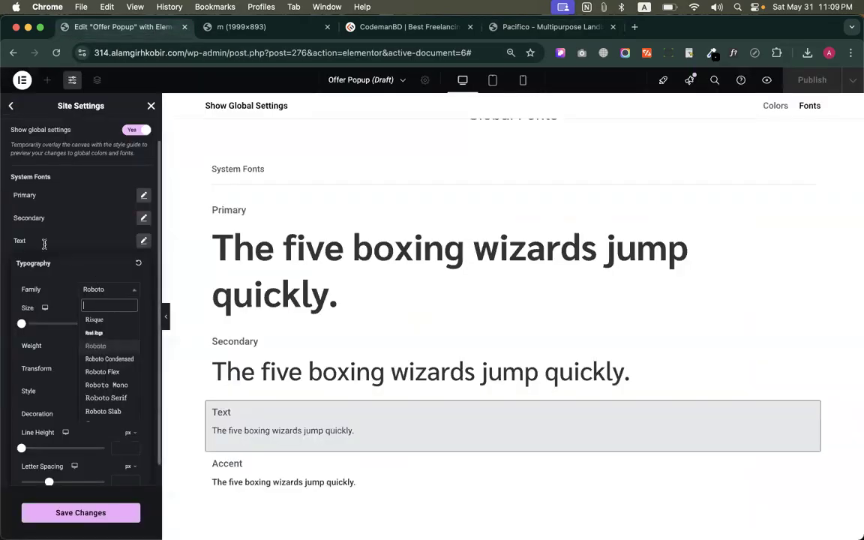
click(15, 240)
click(33, 241)
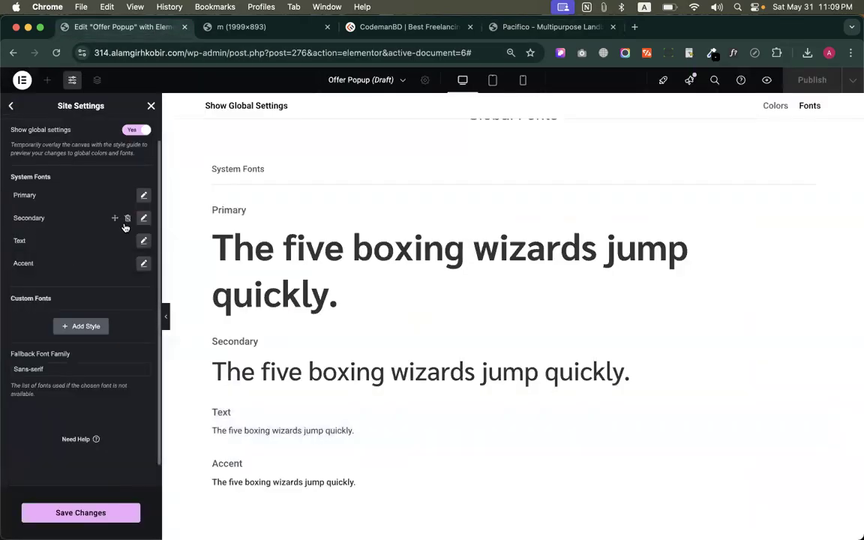
click(143, 218)
scroll(122, 339, down, 1)
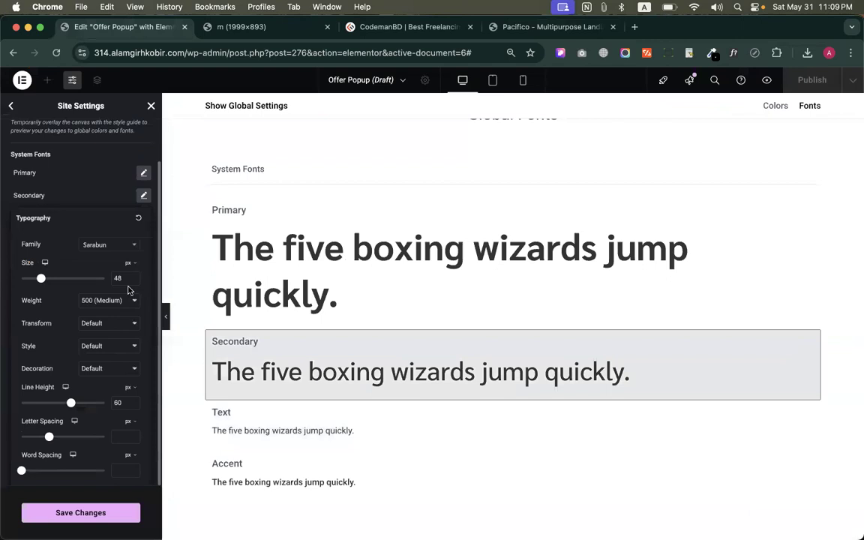
click(143, 195)
Set the Text global font to Rubik with size 18 px and line height 26 px
click(143, 218)
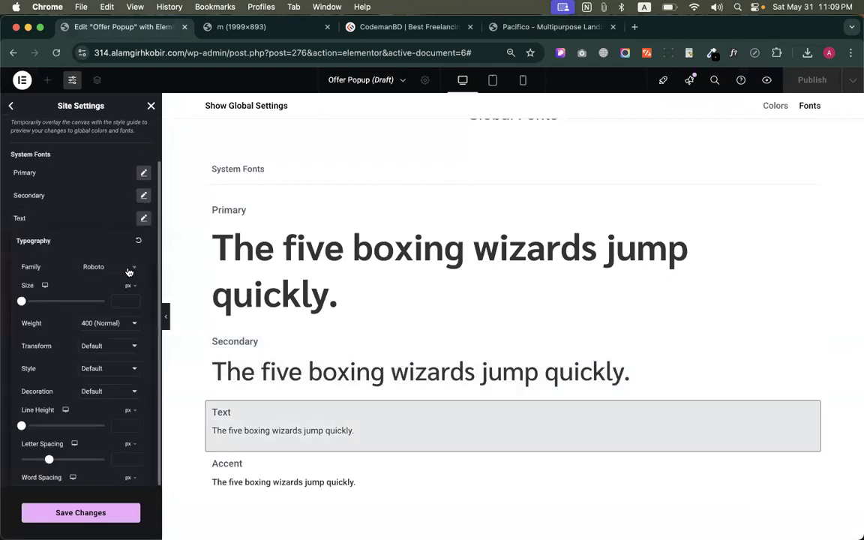
click(129, 272)
text(rubik)
click(105, 314)
click(114, 300)
text(18)
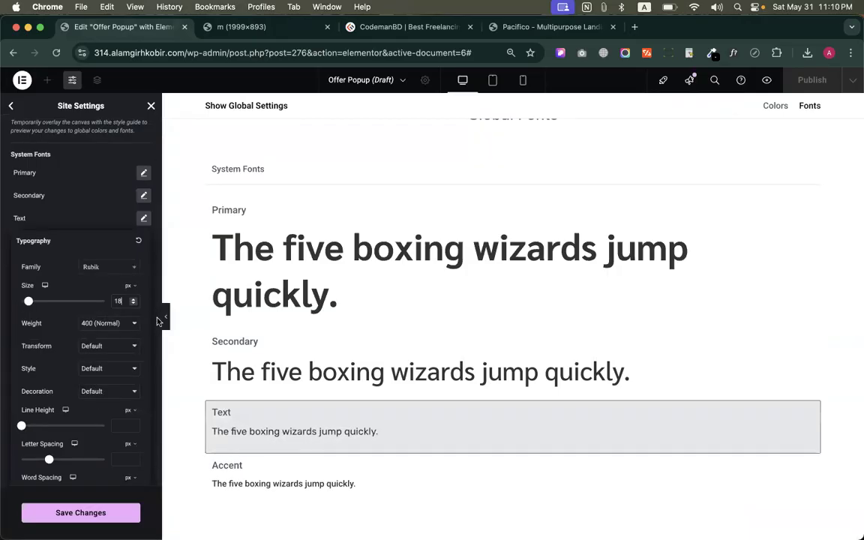
text(26)
scroll(121, 418, down, 1)
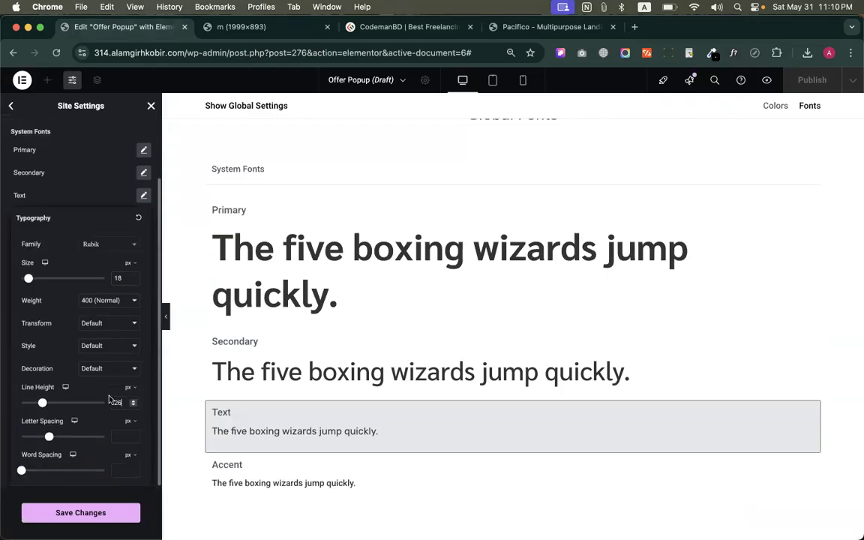
click(143, 195)
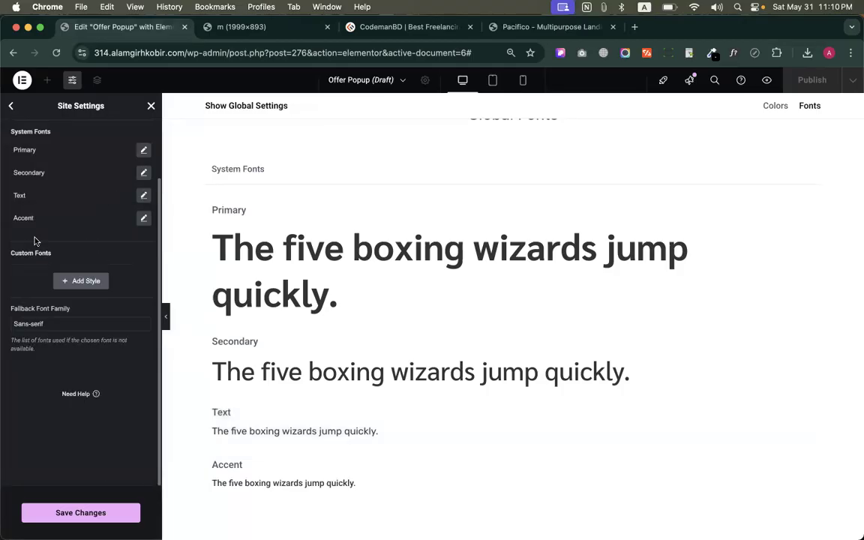
Save the global font changes and exit the site settings to return to the popup layout
scroll(143, 218, up, 2)
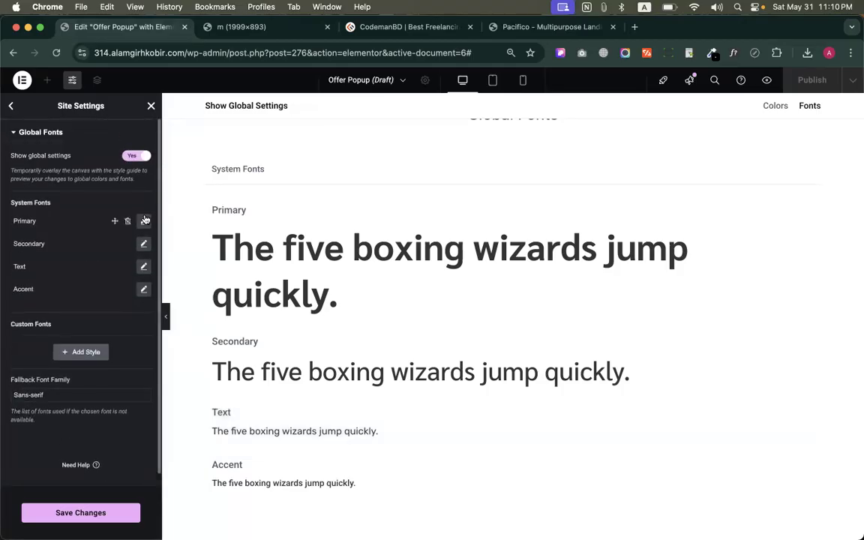
click(105, 513)
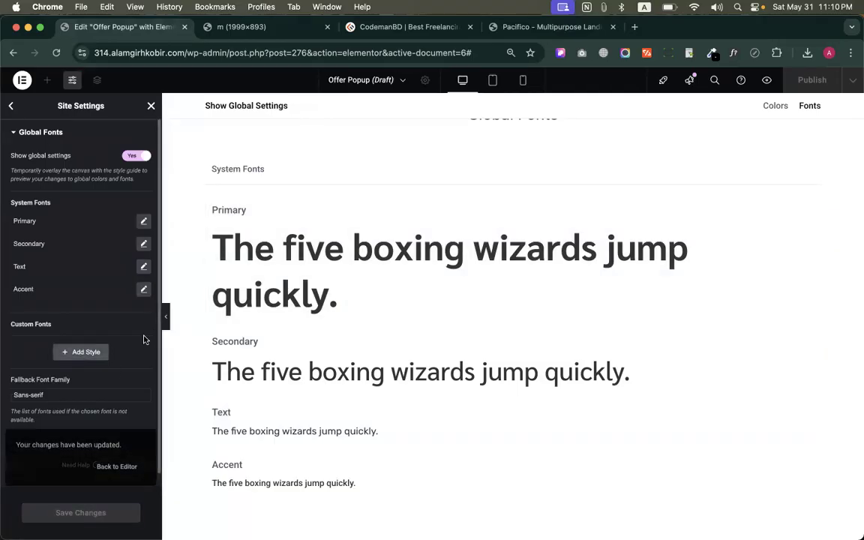
click(151, 106)
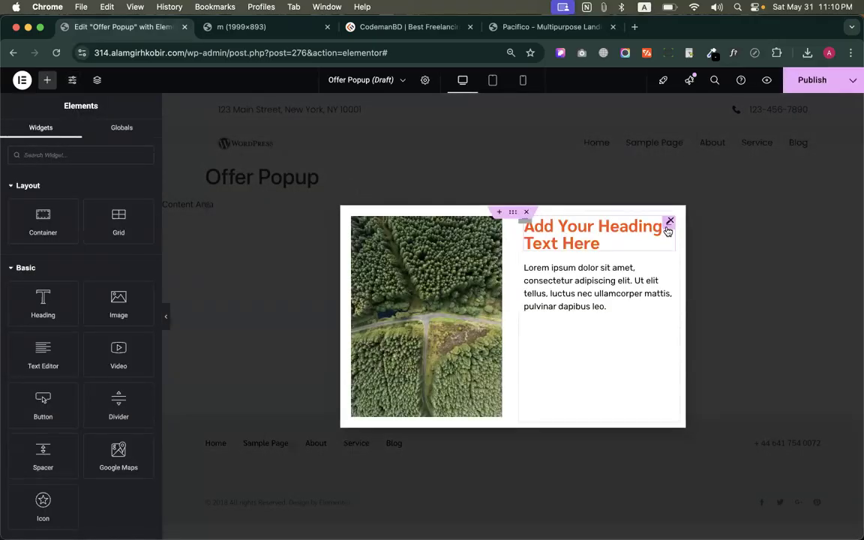
Try the White and Black global colors on the popup heading's text, ending with the Accent global color
click(665, 234)
click(72, 138)
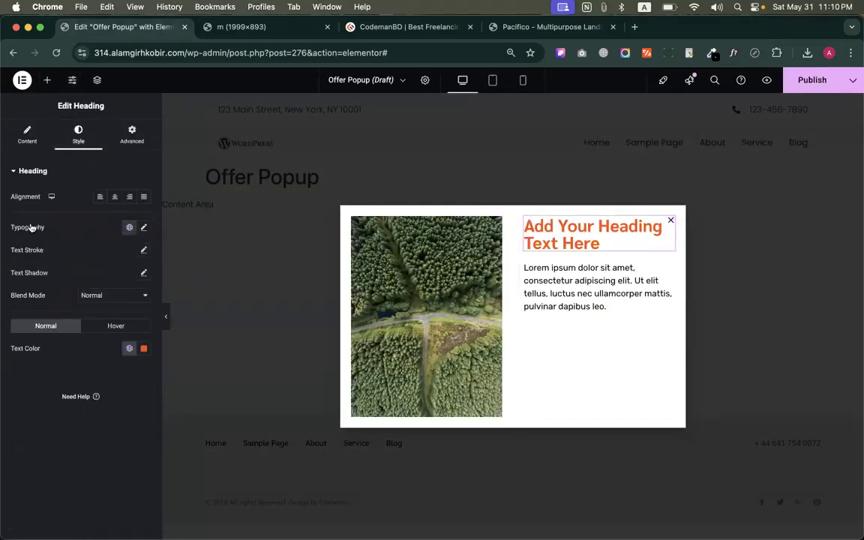
click(129, 348)
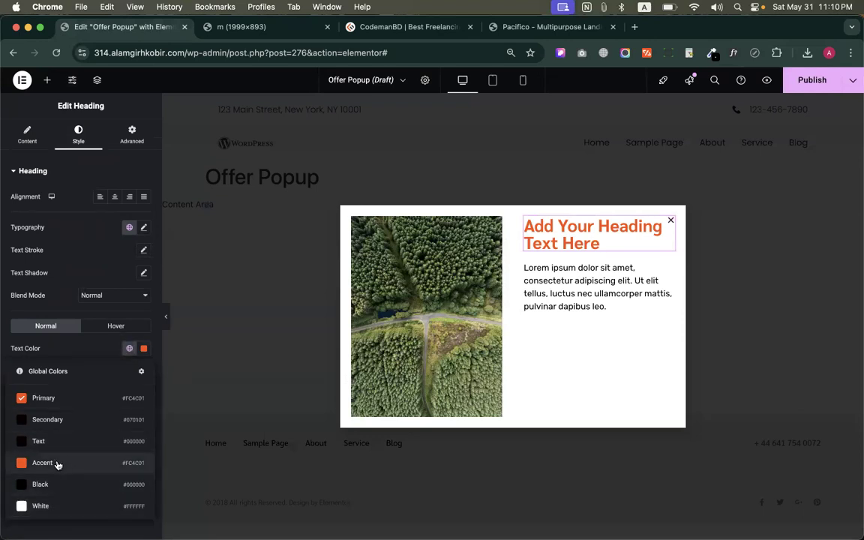
click(54, 508)
click(129, 348)
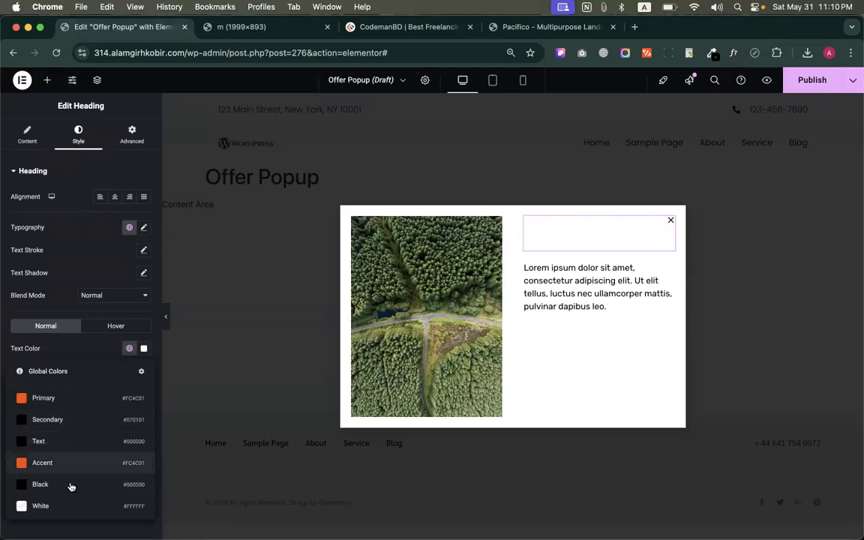
click(55, 490)
click(129, 348)
click(54, 465)
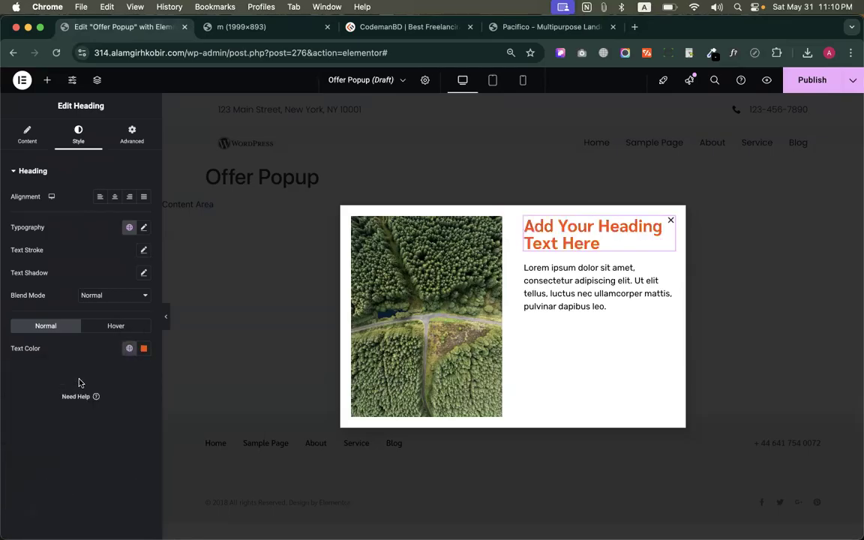
Apply the Secondary global font to the popup heading and switch to the Solo Stove reference image
click(128, 229)
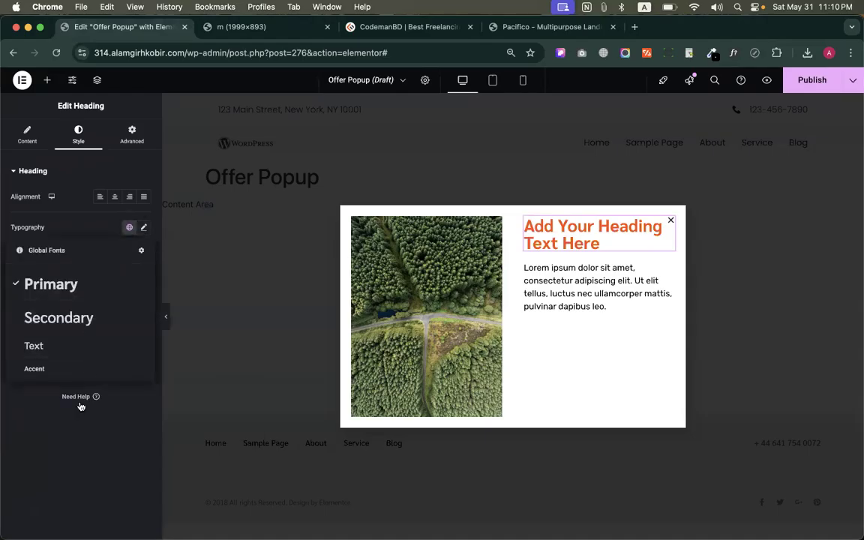
click(54, 318)
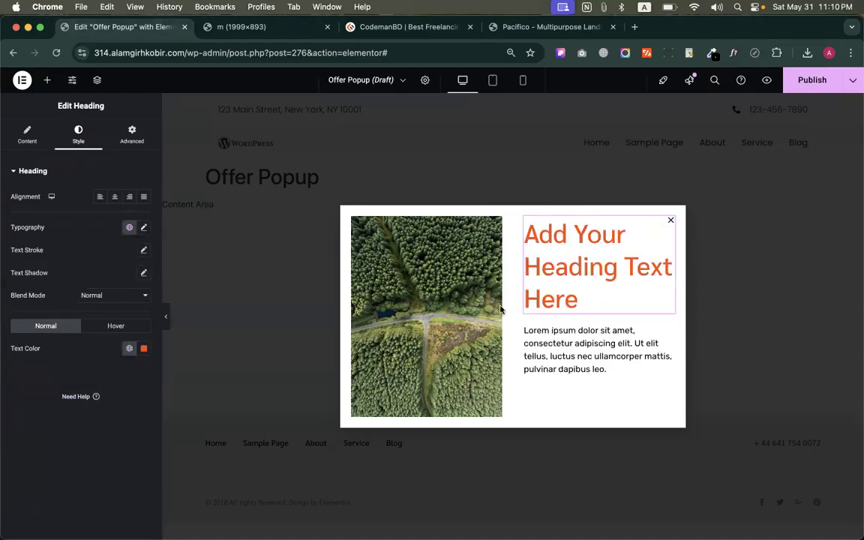
click(510, 26)
click(229, 28)
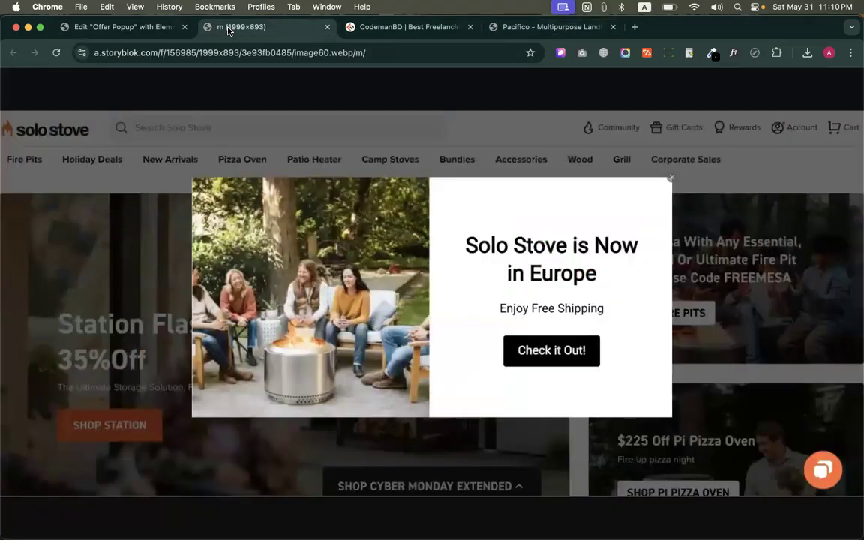
Run a Google Lens search on the reference image and copy its heading text "Solo Stove is Now in Europe"
right_click(527, 273)
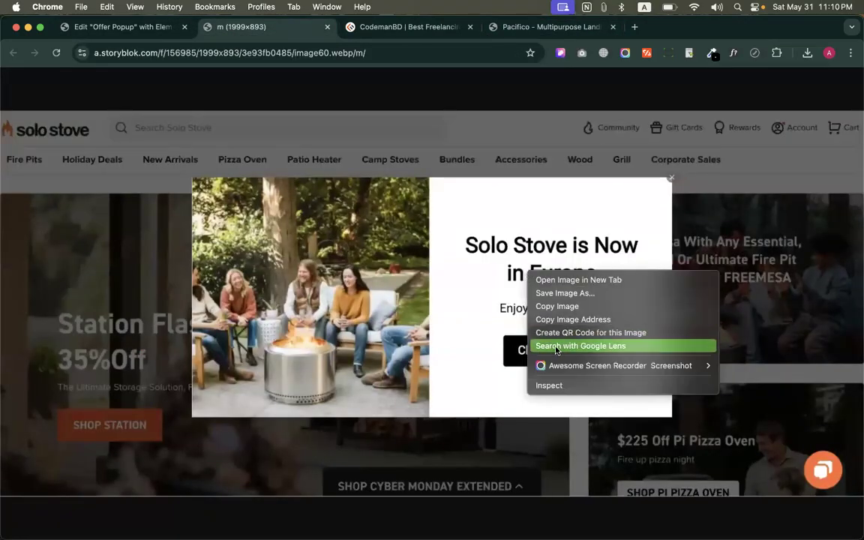
click(556, 347)
click(529, 254)
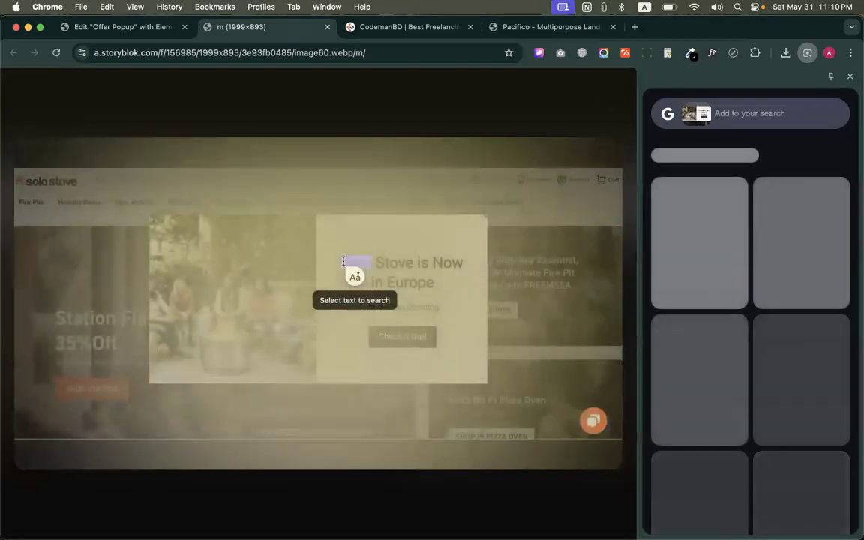
drag(343, 261, 434, 283)
key(super+c)
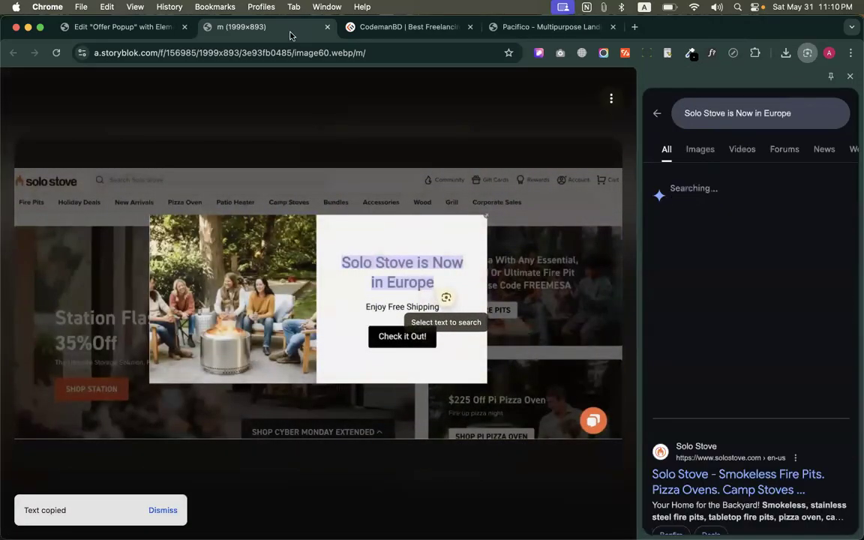
Replace the popup heading's placeholder text with the copied "Solo Stove is Now in Europe"
click(82, 27)
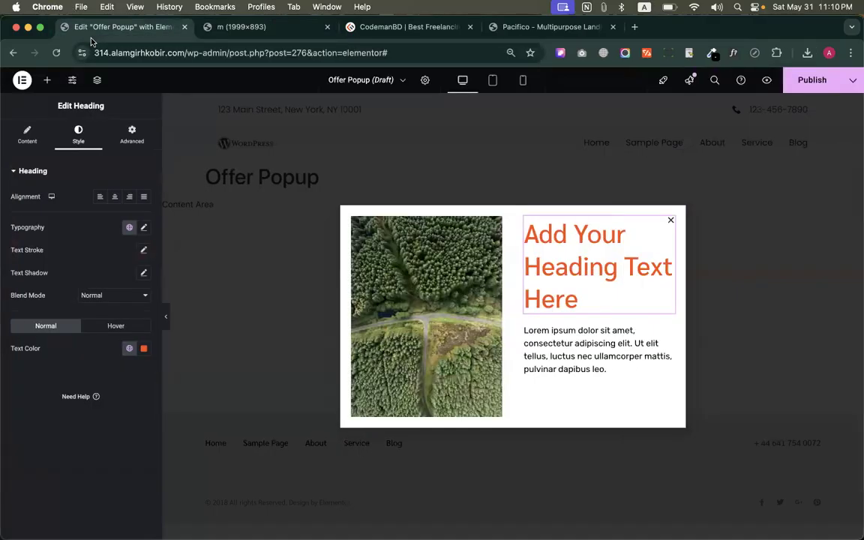
double_click(566, 272)
key(super+a)
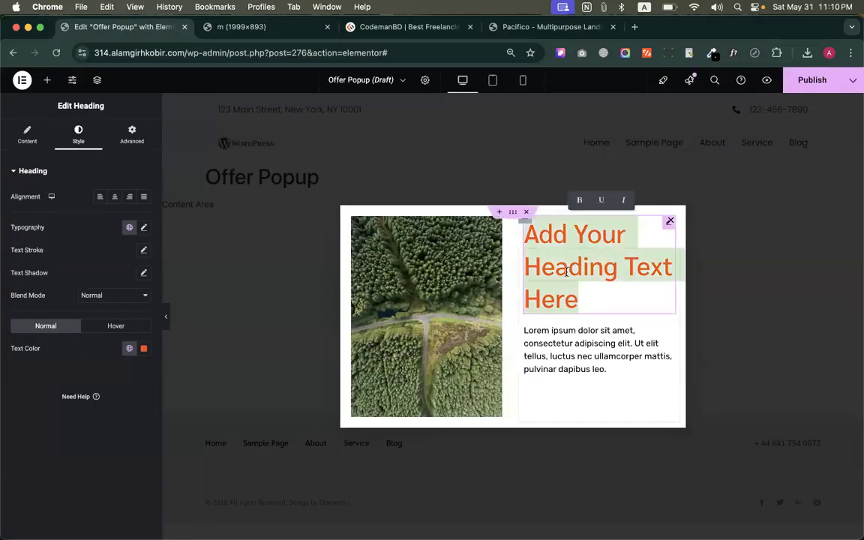
key(super+v)
Copy "Enjoy Free Shipping" from the reference image and replace the placeholder paragraph below the popup heading with it
click(582, 349)
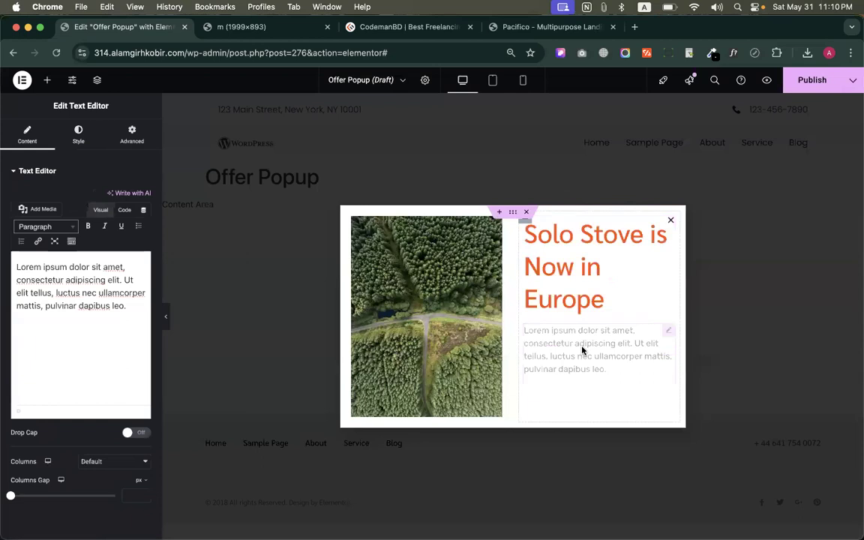
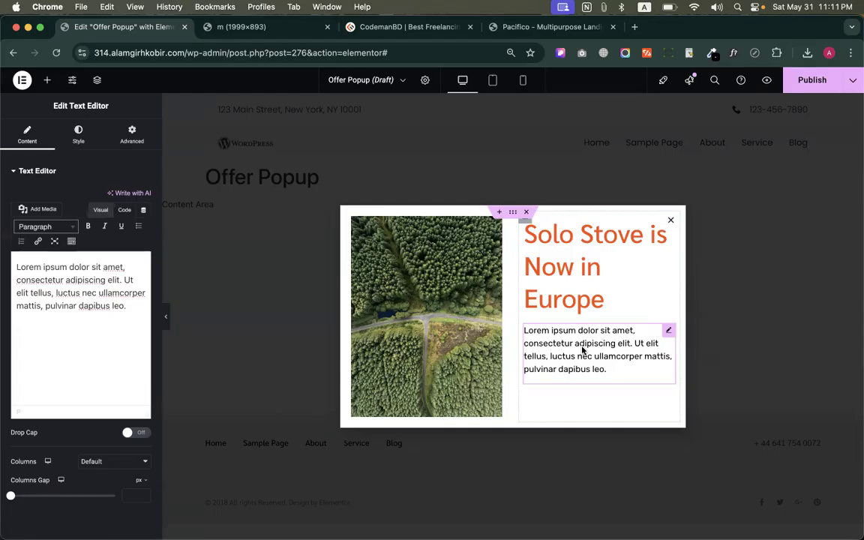
click(383, 27)
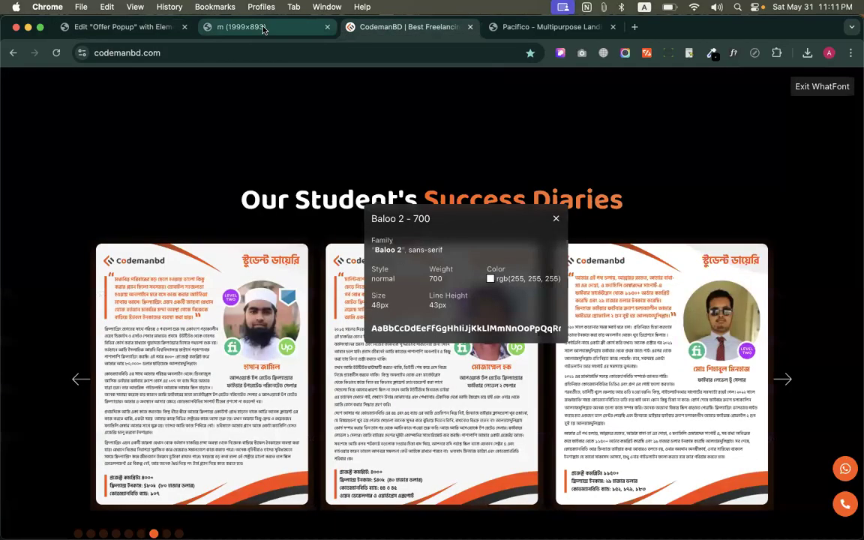
click(262, 27)
drag(416, 306, 437, 308)
key(super+c)
click(129, 29)
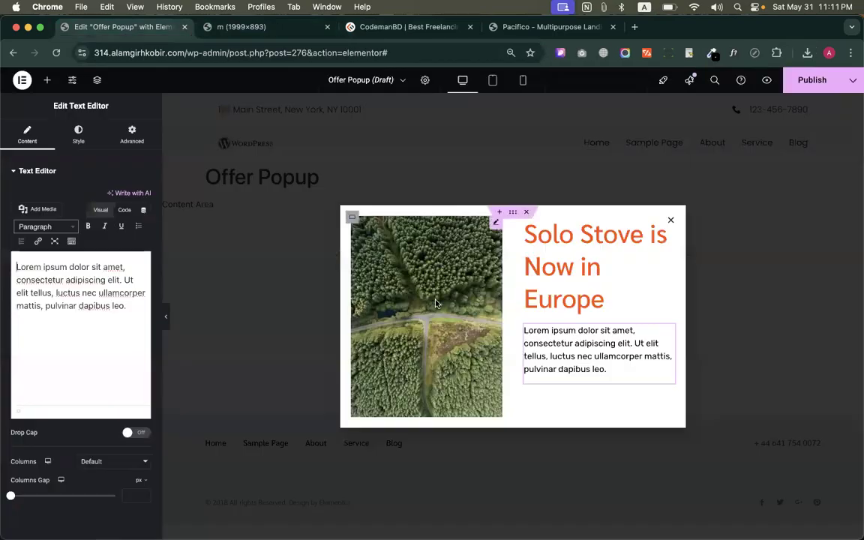
click(76, 313)
key(super+a)
key(super+v)
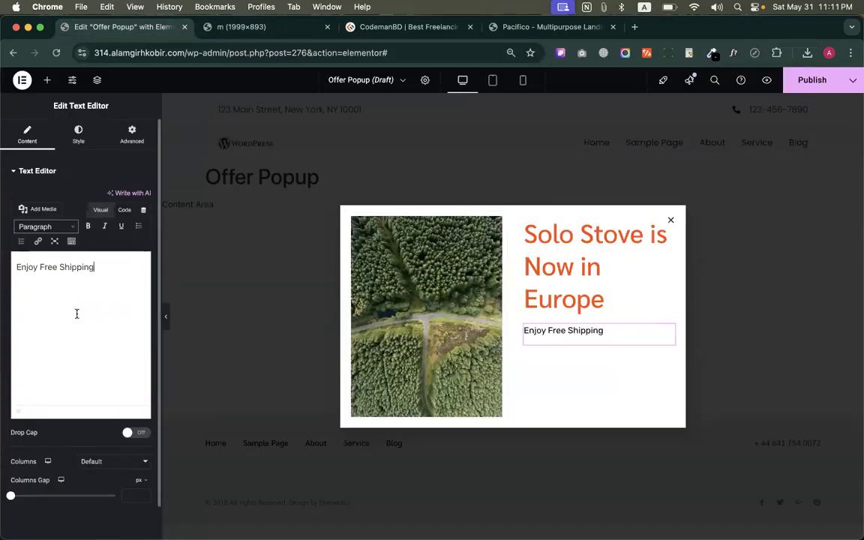
Review the reference popup image for the next element and return to the Elementor popup editor
click(220, 24)
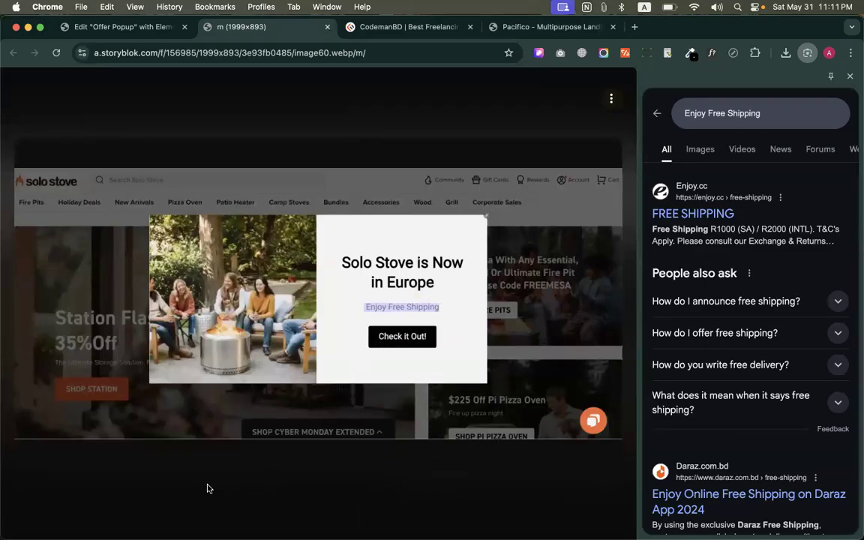
click(129, 28)
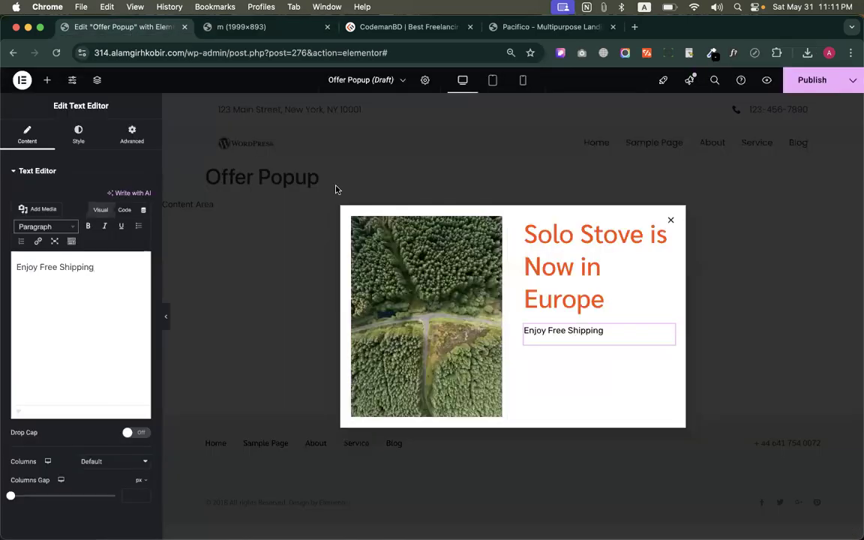
key(ctrl+Left)
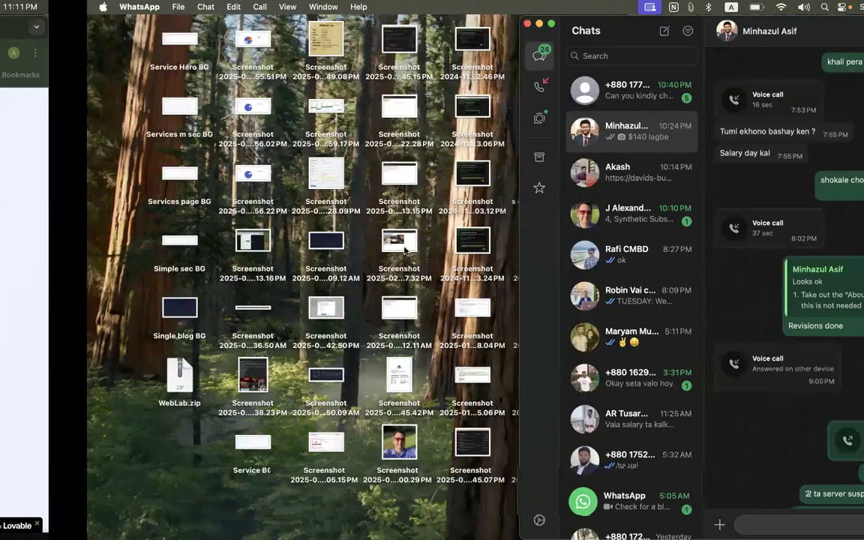
key(ctrl+Right)
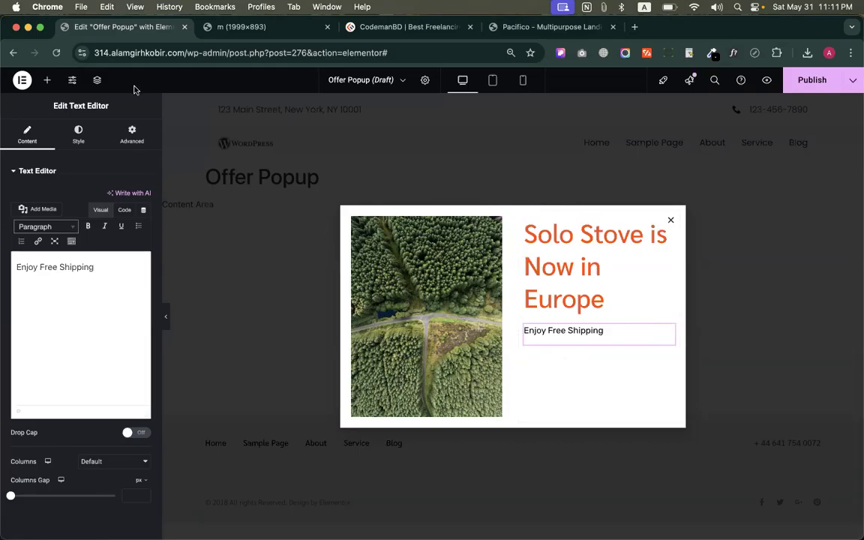
click(46, 79)
scroll(78, 315, down, 5)
click(103, 298)
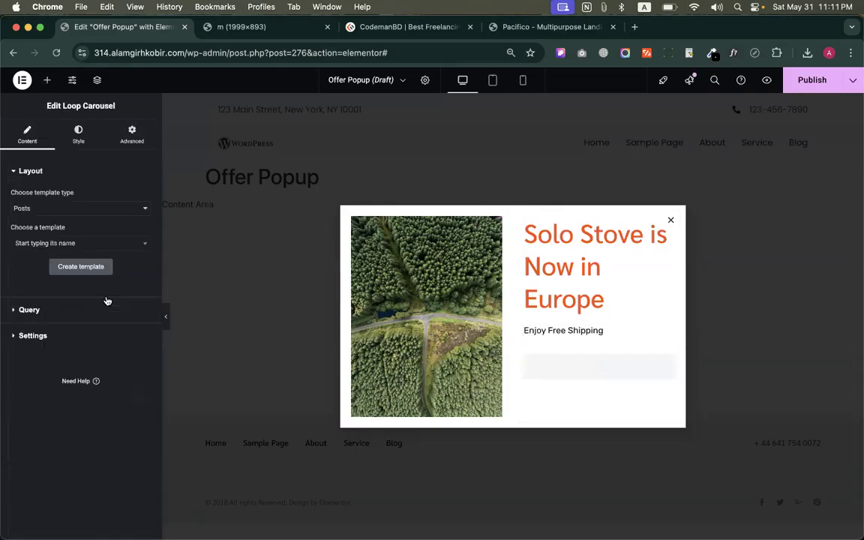
key(super+z)
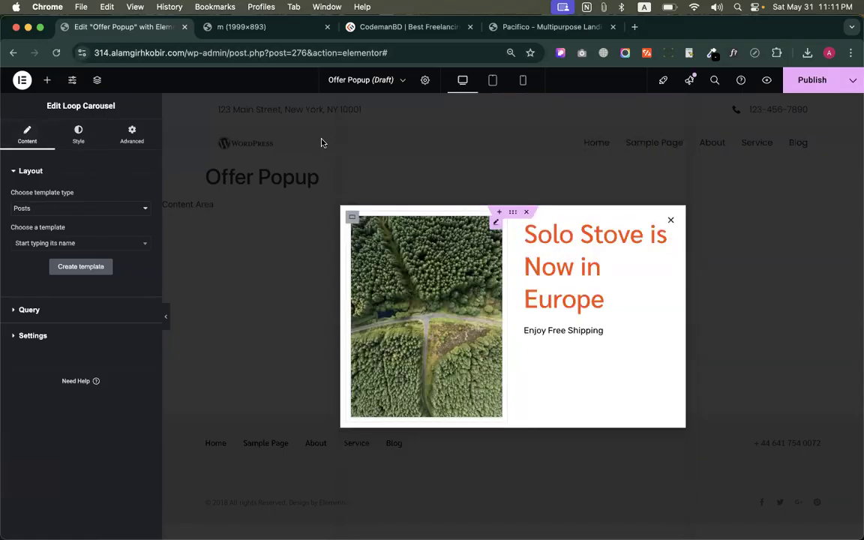
Add a Button widget below the "Enjoy Free Shipping" text and set its background to the Secondary global color
text(butt)
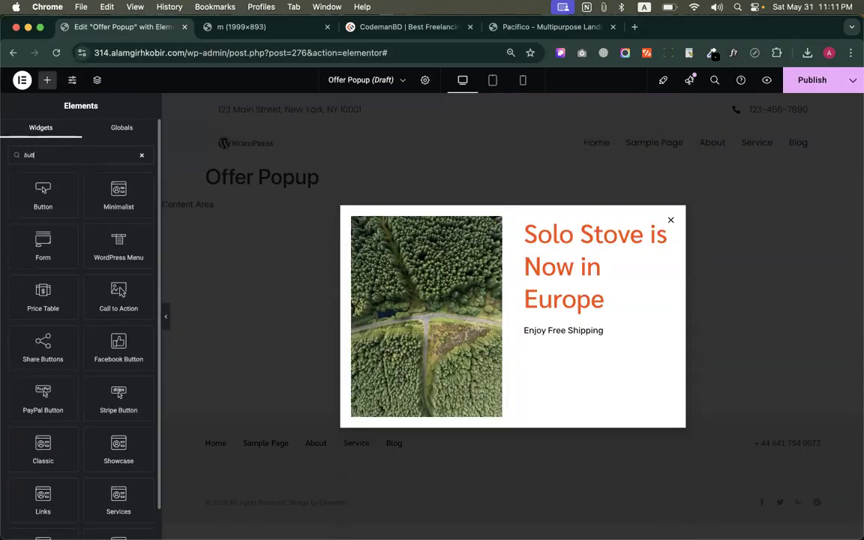
drag(43, 196, 562, 339)
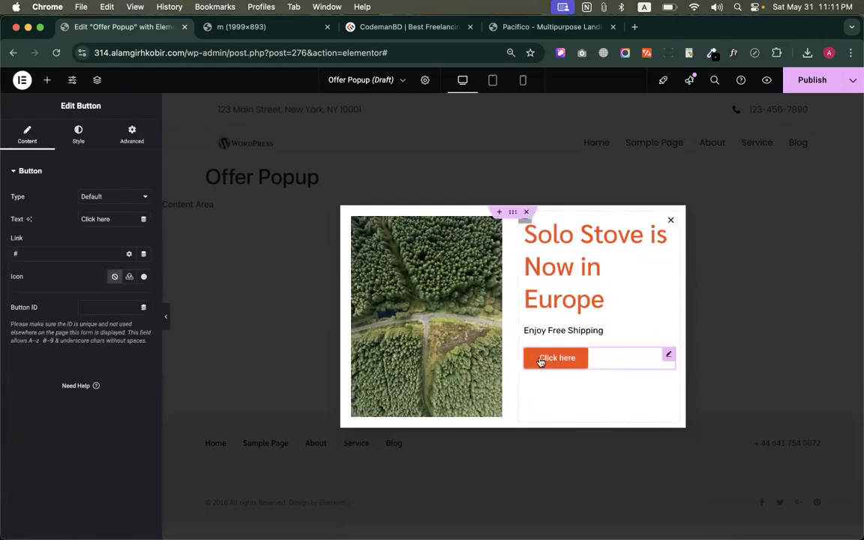
click(78, 134)
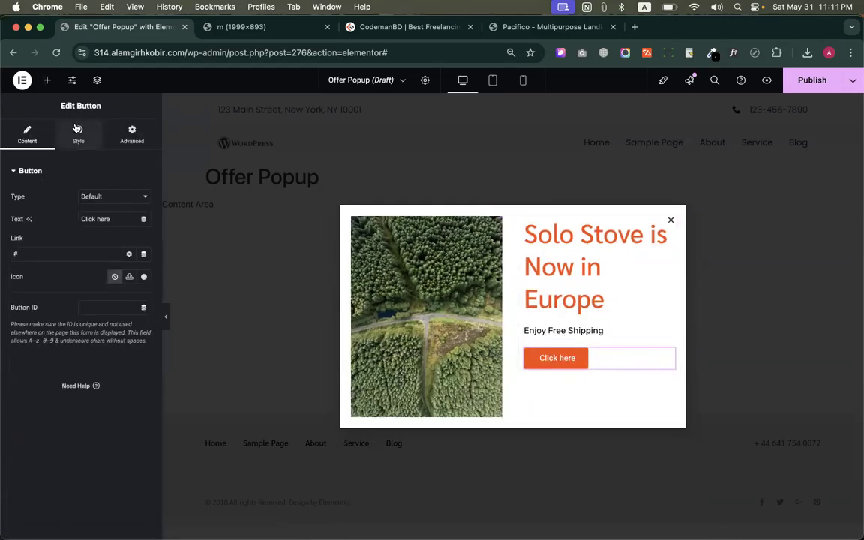
click(127, 309)
click(129, 331)
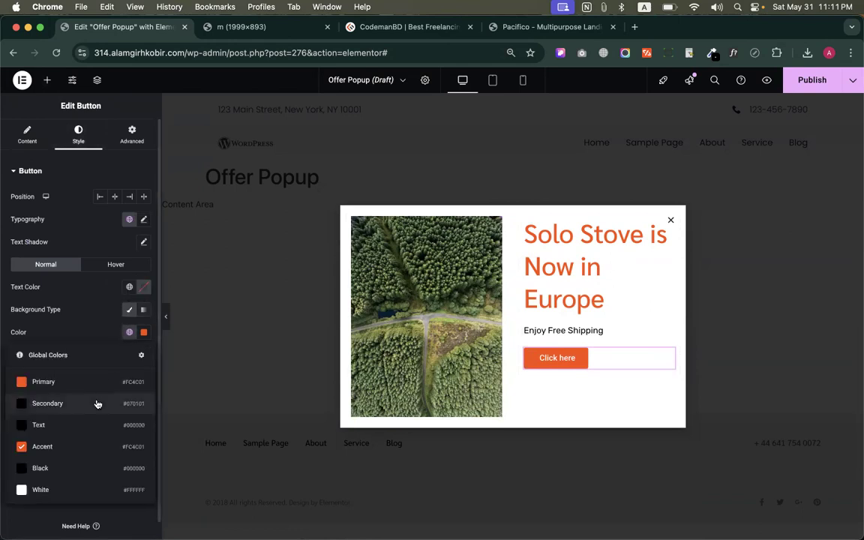
click(46, 404)
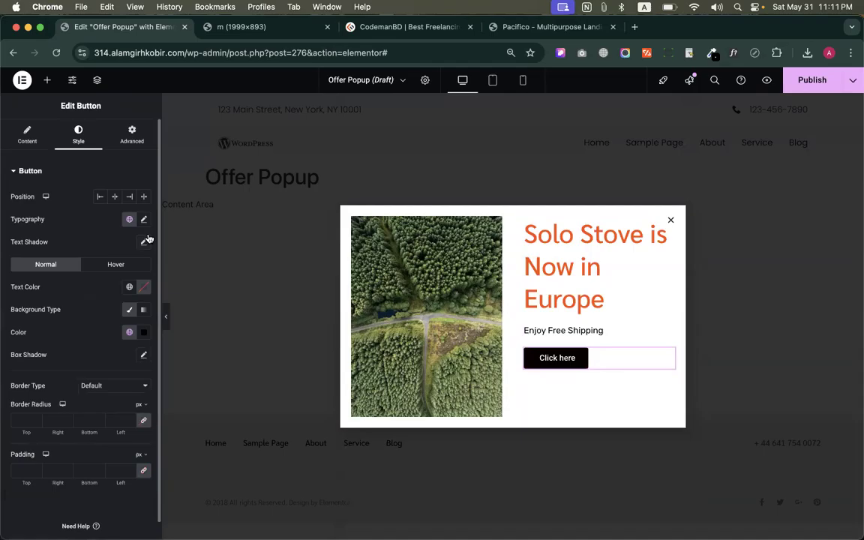
Review the button's global font options, keep Accent selected, and open the button's content settings
click(129, 219)
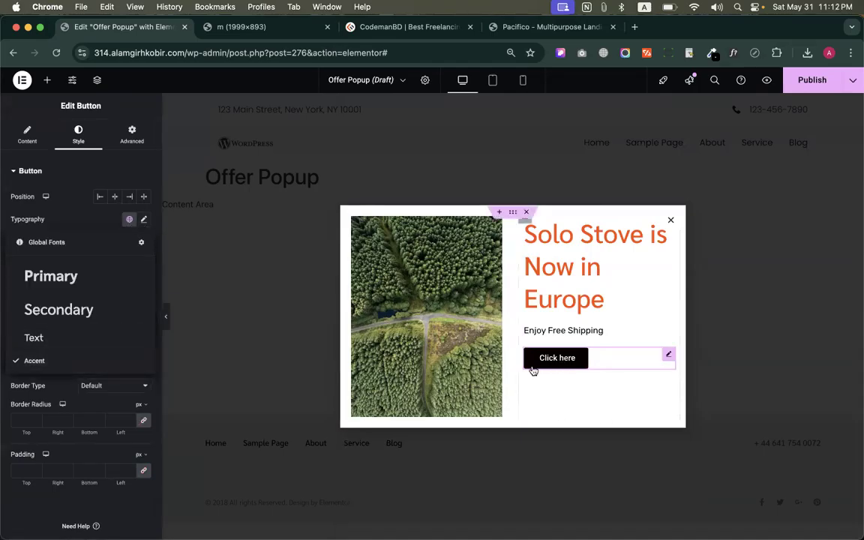
click(32, 361)
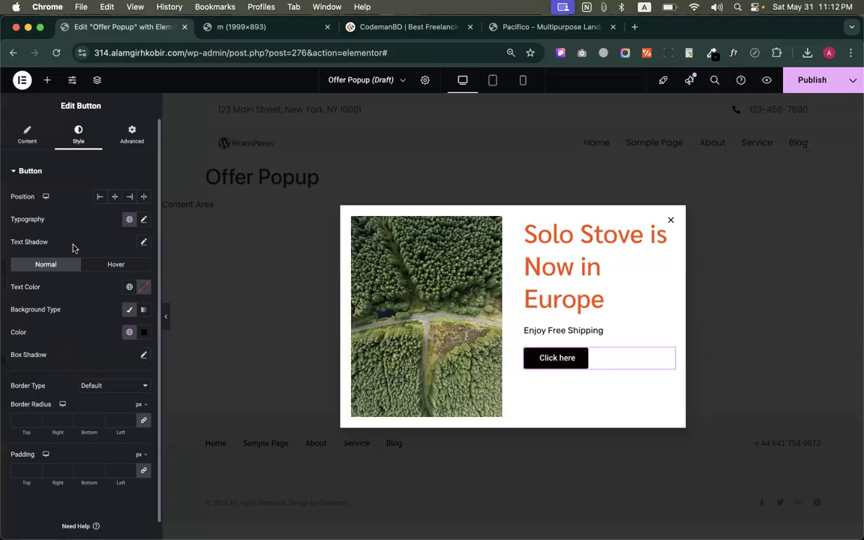
click(27, 135)
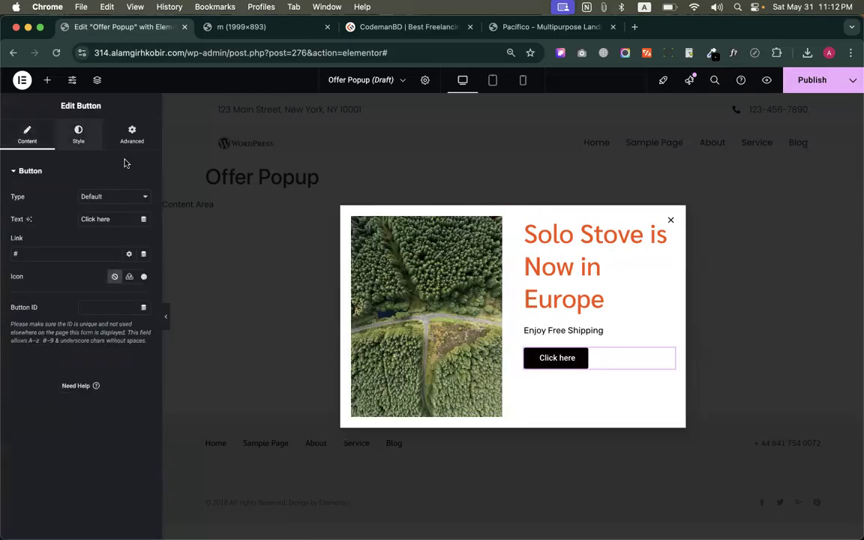
Vertically center the content of the container holding the heading, text and button by justifying it to Center
click(528, 225)
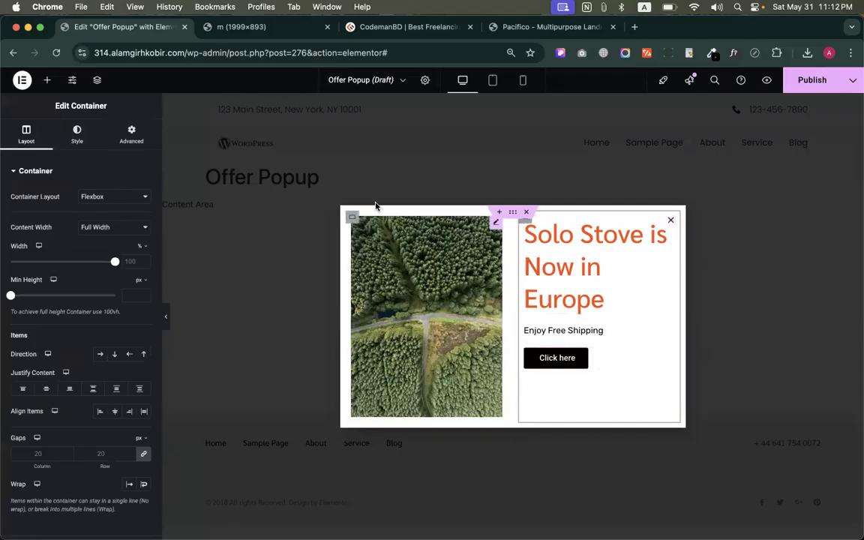
click(515, 216)
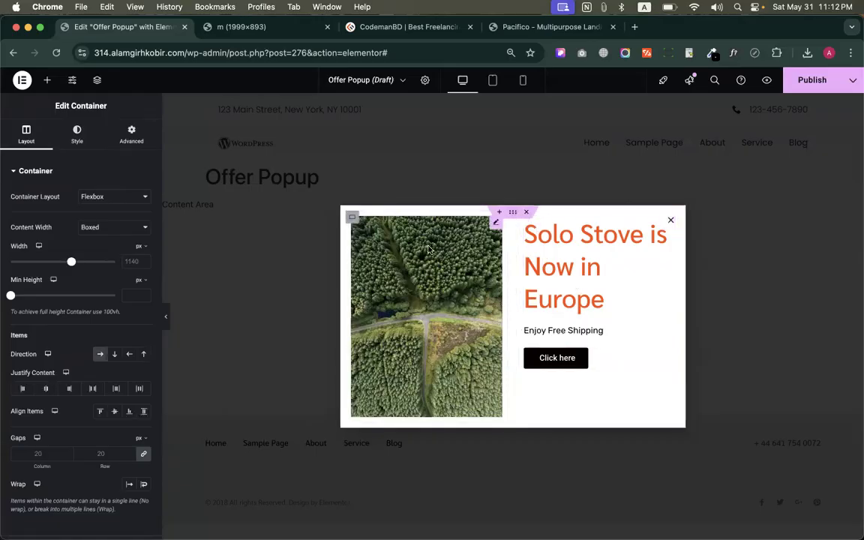
click(352, 219)
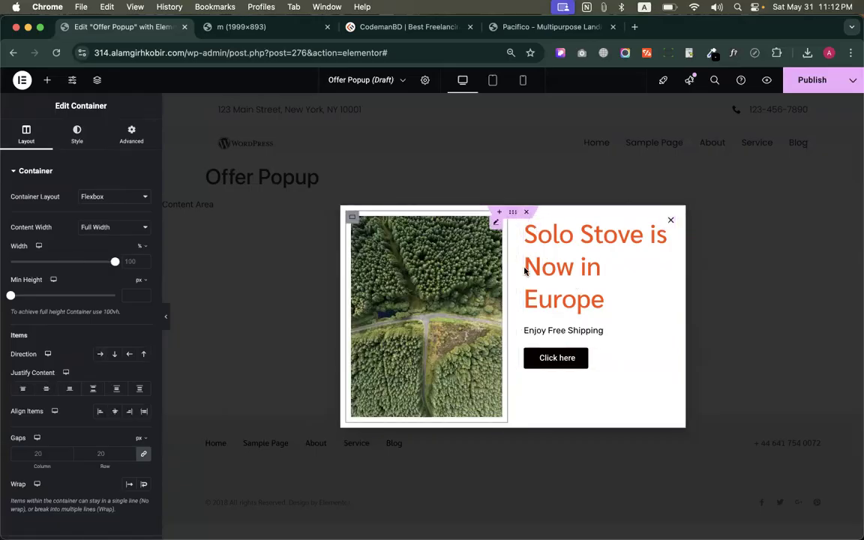
click(46, 388)
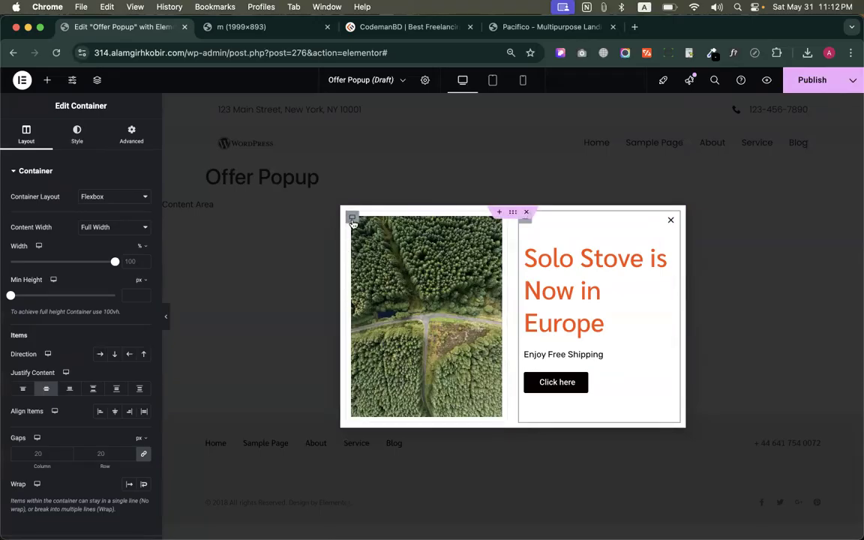
Set the padding of the container holding the forest image to 0 px on all four sides
click(352, 219)
click(138, 130)
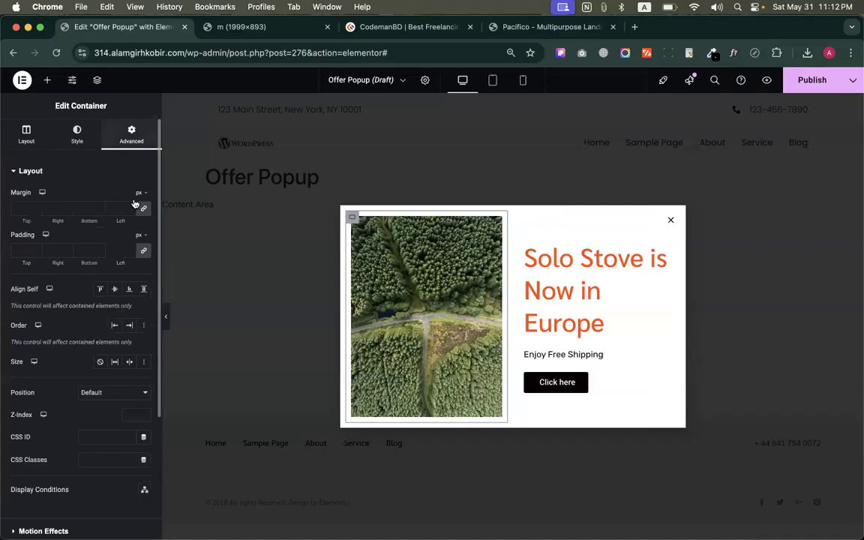
drag(13, 235, 99, 238)
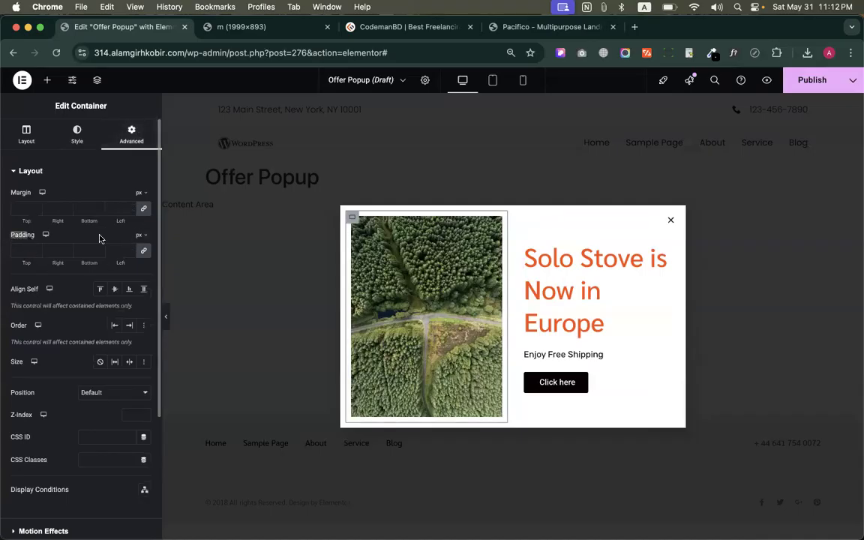
click(143, 253)
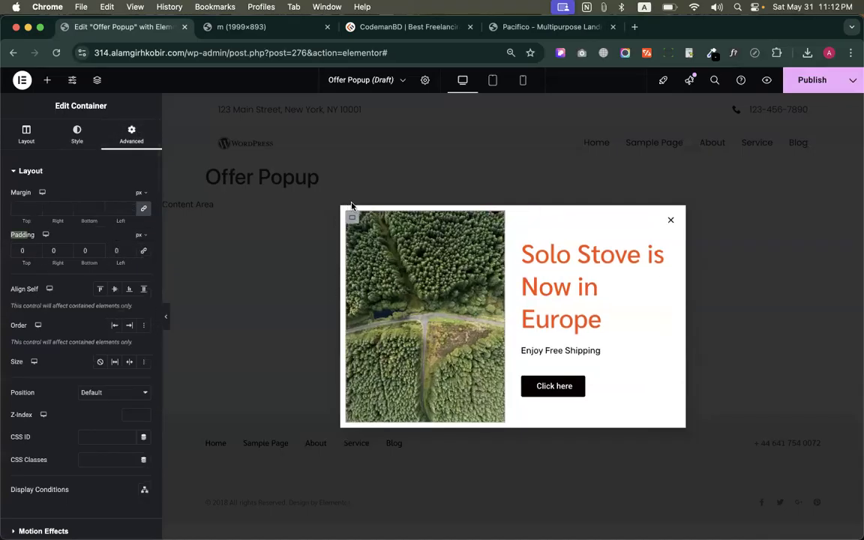
Set the padding of the popup's outer container to 0 px on all four sides
click(513, 213)
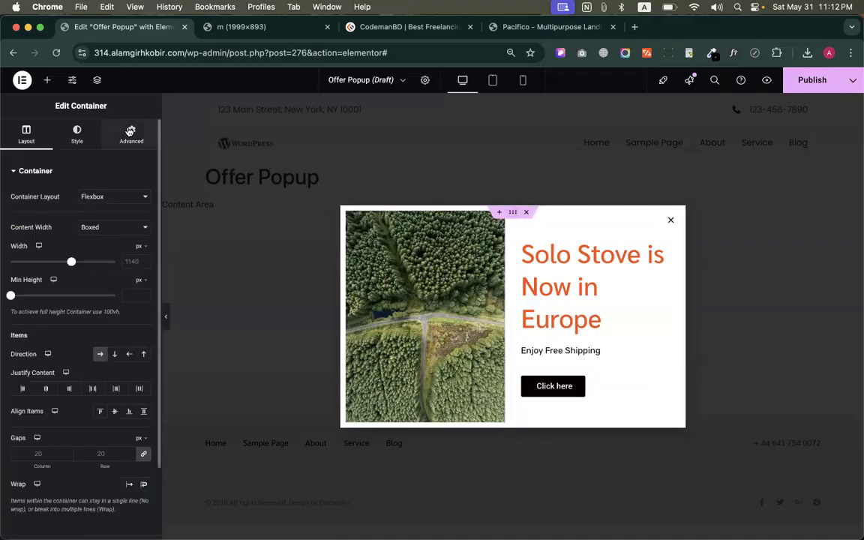
click(131, 133)
click(143, 251)
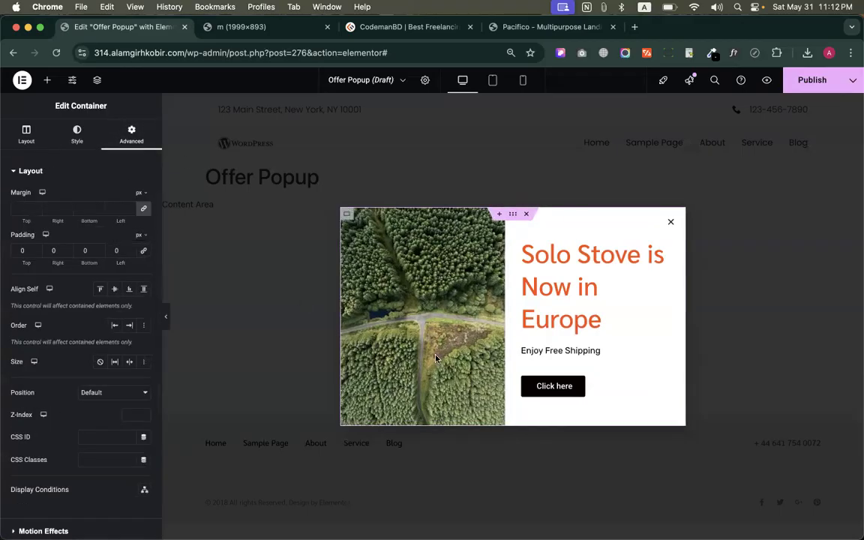
mouse_move(308, 517)
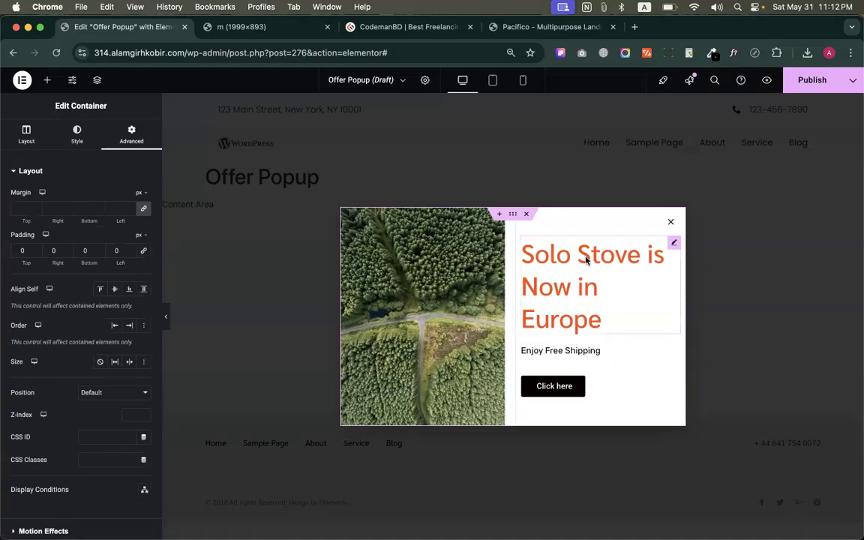
Start publishing the popup and add a display condition that includes Singular, Pages, Home
click(813, 84)
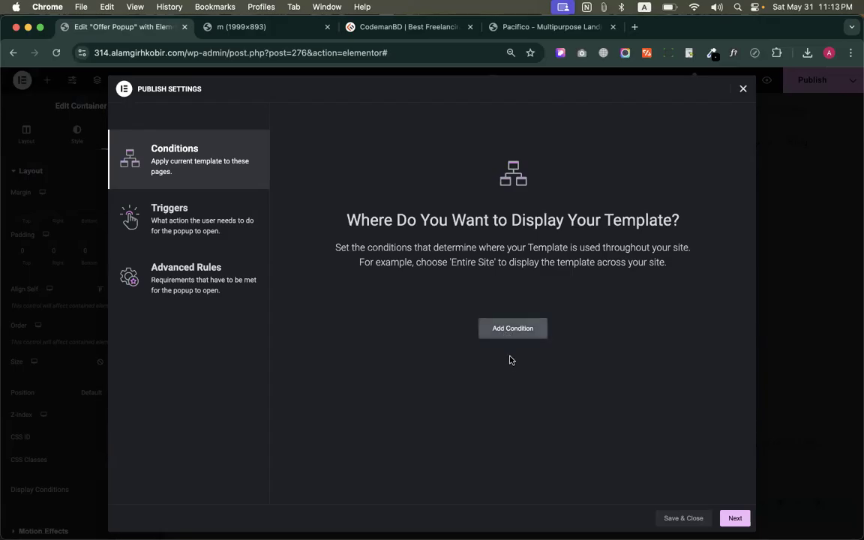
click(511, 332)
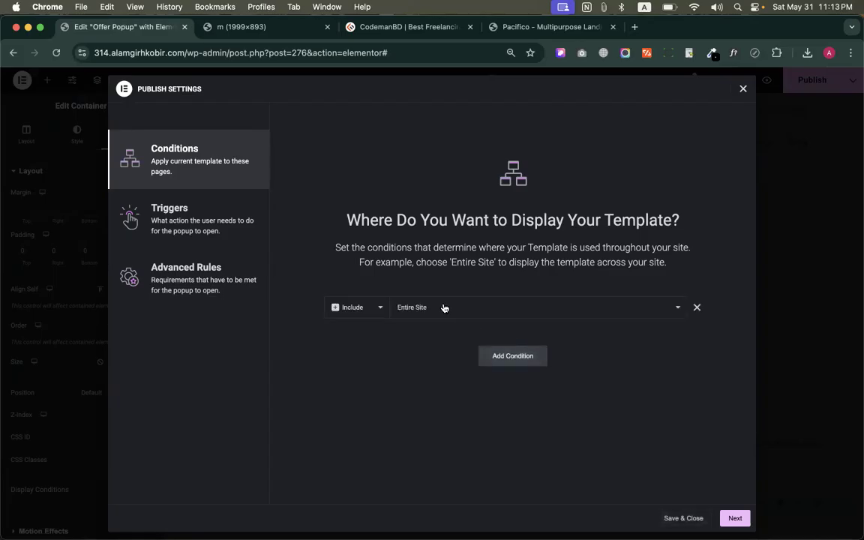
click(418, 308)
click(418, 308)
click(419, 307)
click(412, 336)
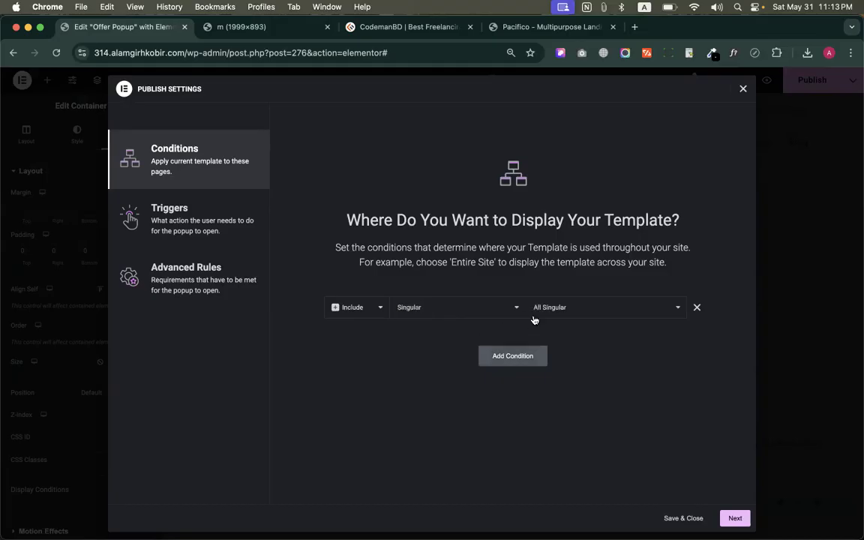
click(536, 308)
click(552, 427)
click(664, 308)
text(home)
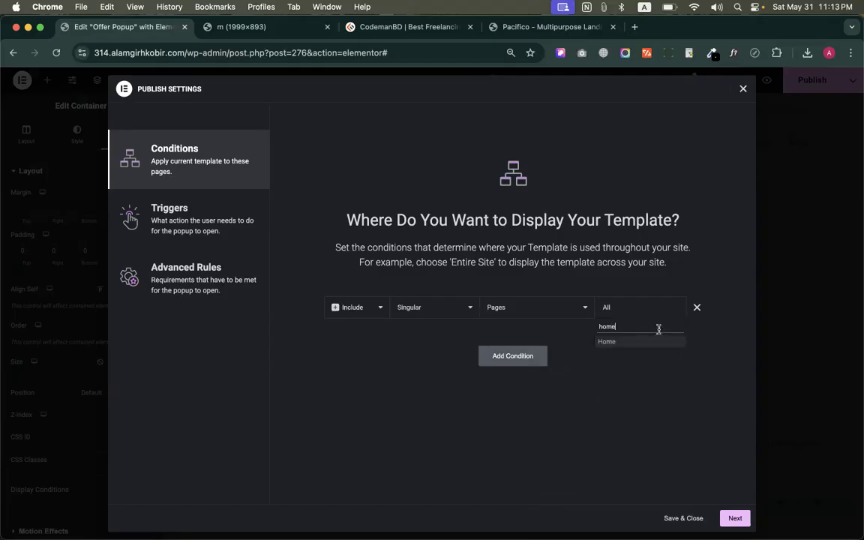
click(637, 341)
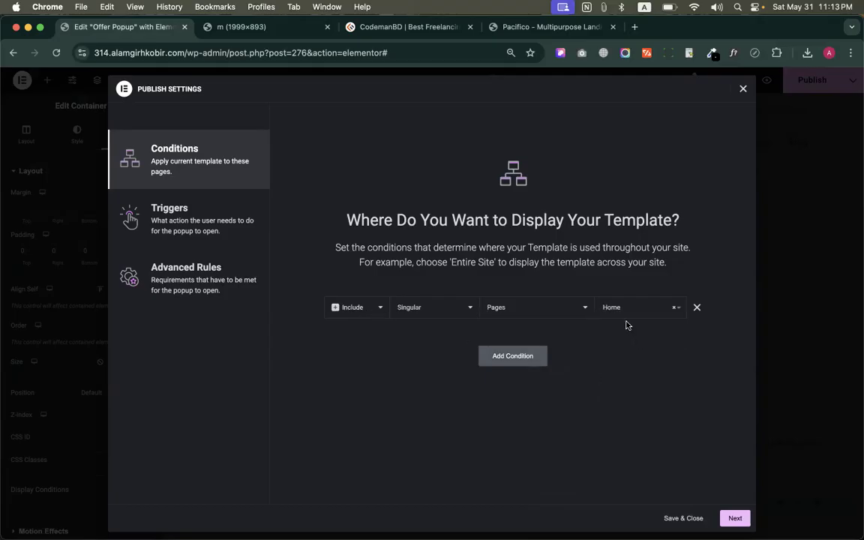
Enable the On Page Load trigger within 5 seconds, leave the advanced rules off, and save to publish the popup
click(735, 520)
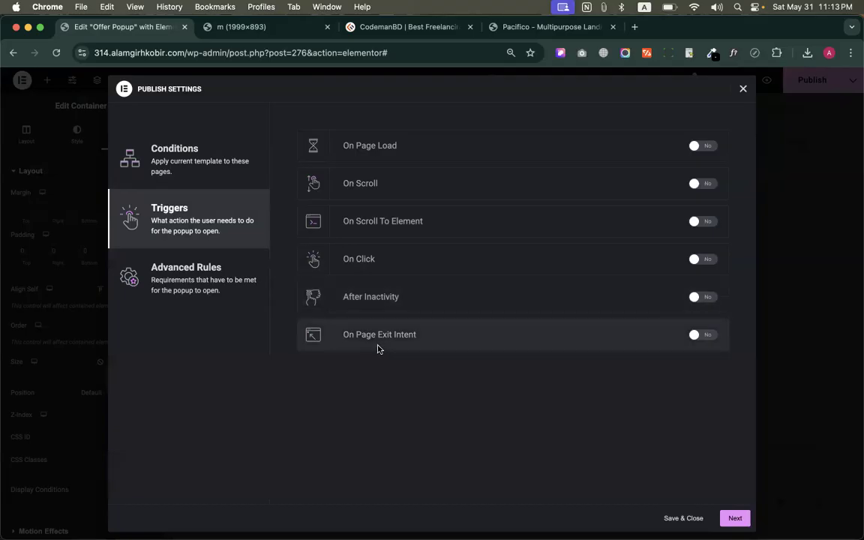
click(707, 145)
click(532, 146)
text(5)
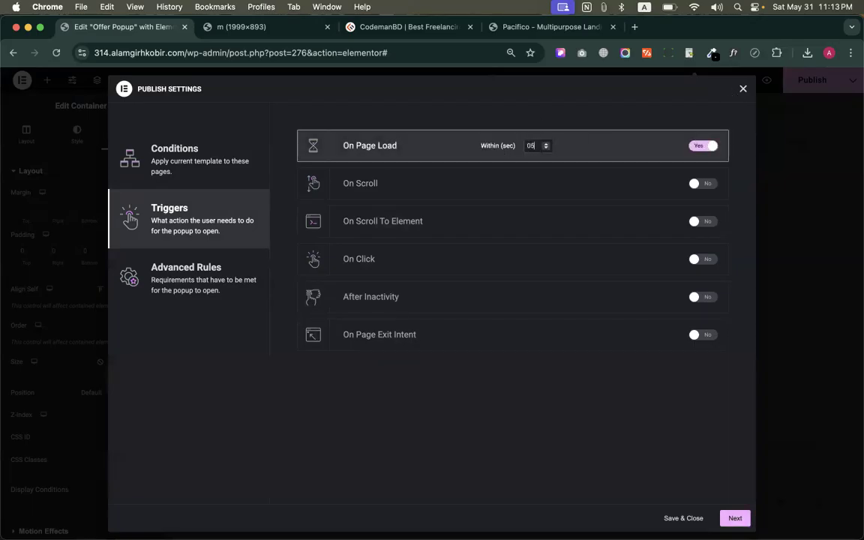
click(734, 518)
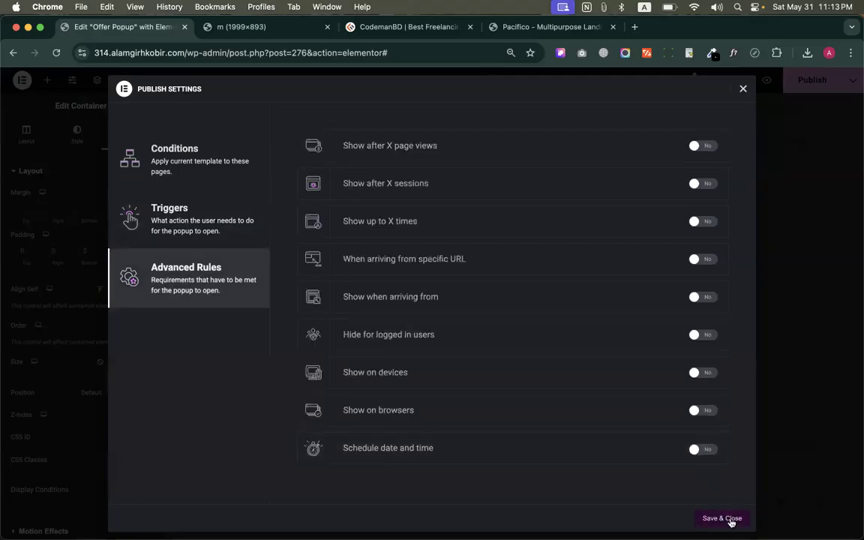
click(724, 519)
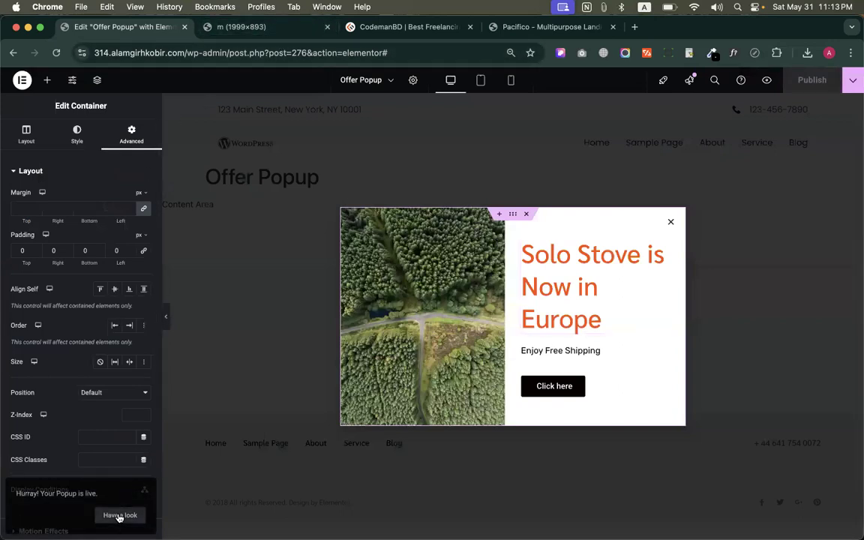
Check the popup on the live home page and return to the popup editor
click(119, 517)
click(252, 28)
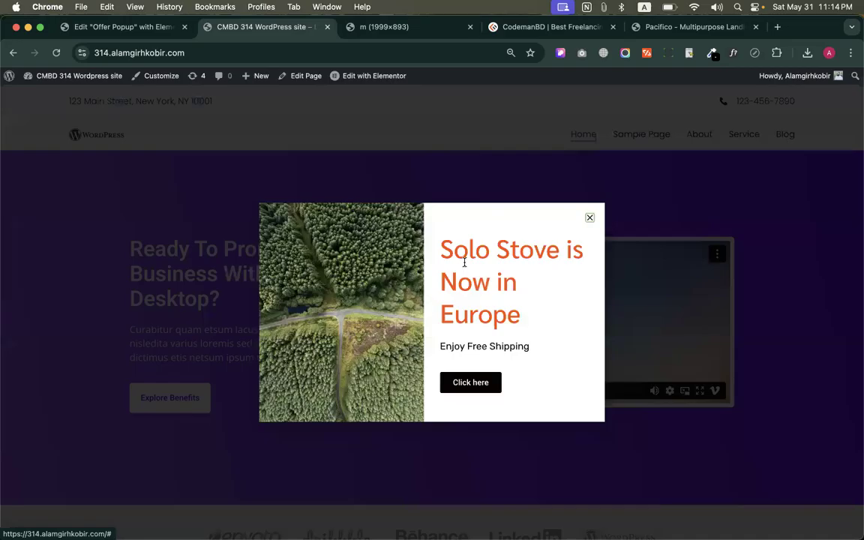
click(132, 28)
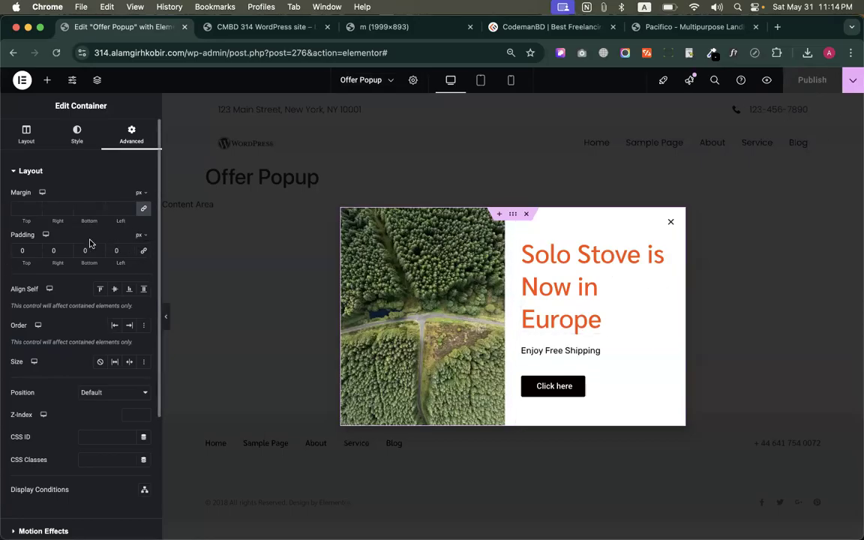
click(27, 134)
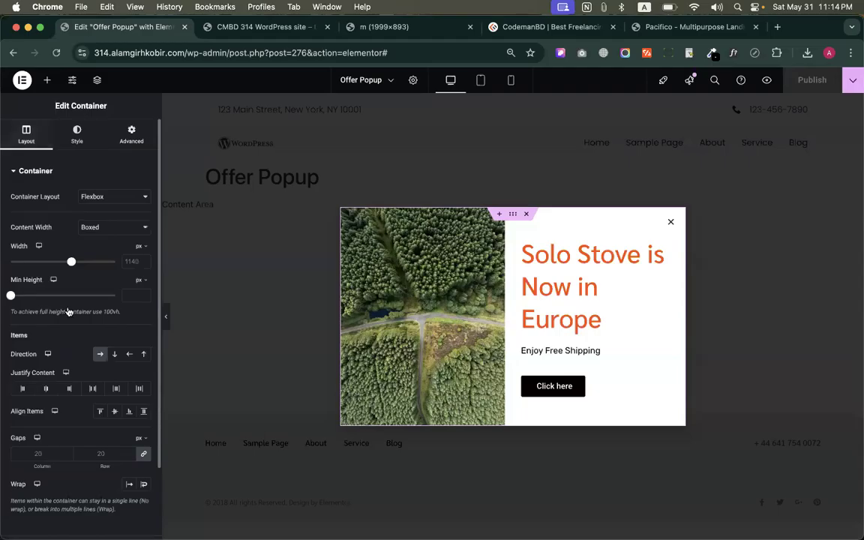
click(98, 355)
click(98, 355)
click(812, 80)
Replace the popup's On Page Load trigger with On Scroll, direction Down within 50%, and save the publish settings
click(852, 79)
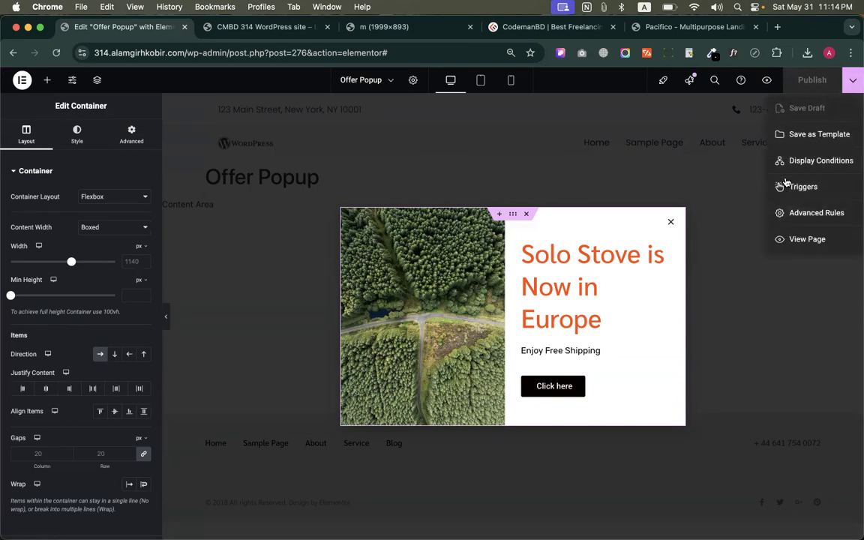
click(795, 161)
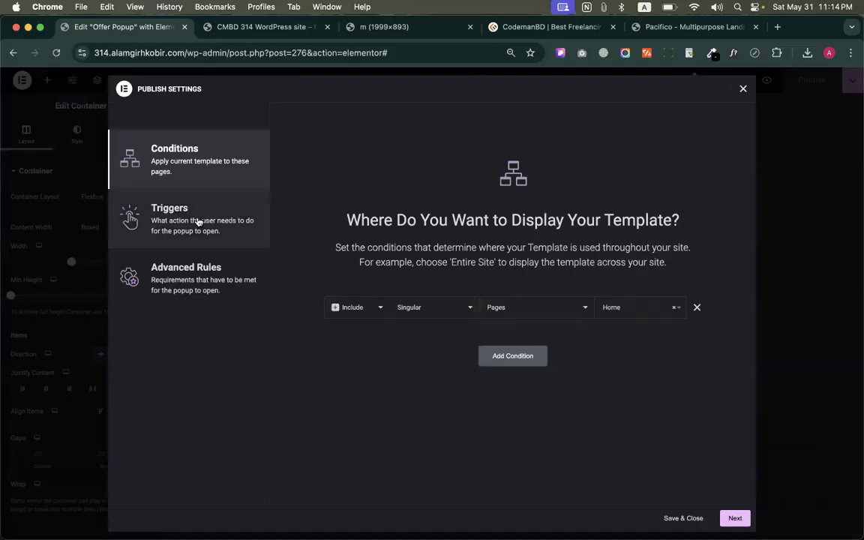
click(199, 221)
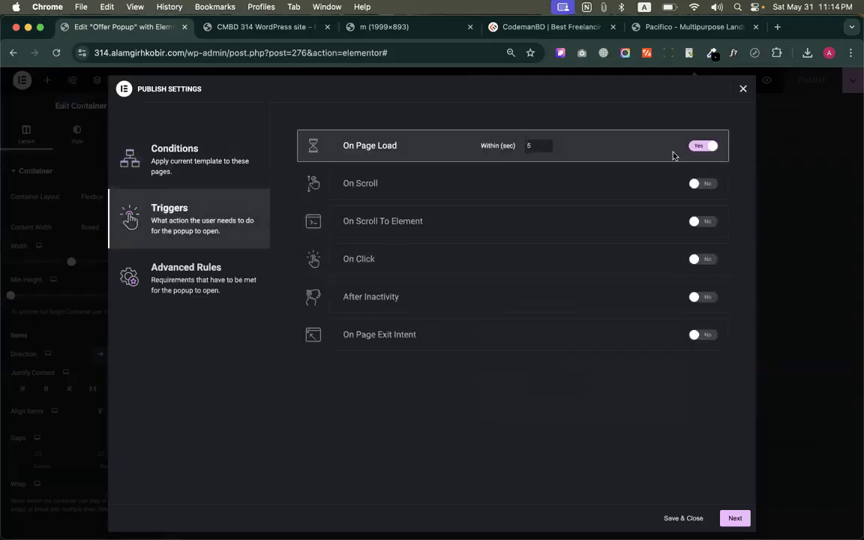
click(700, 146)
click(705, 185)
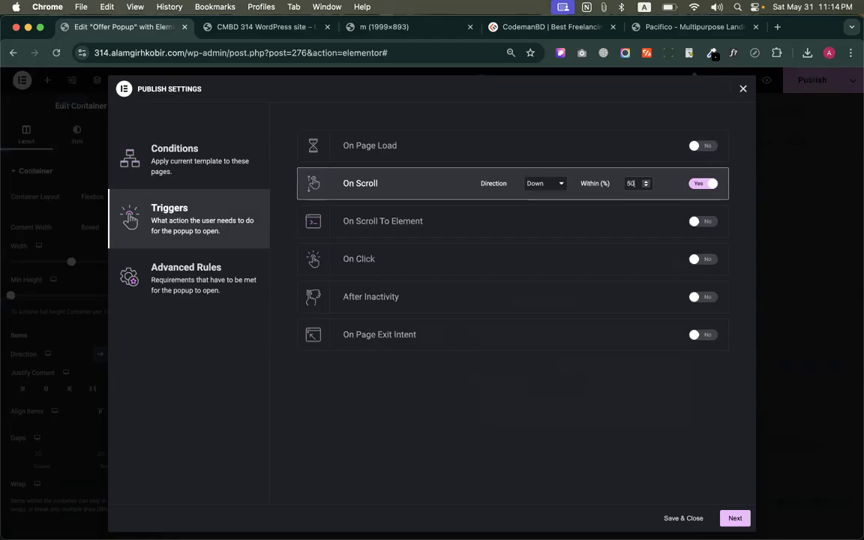
click(681, 518)
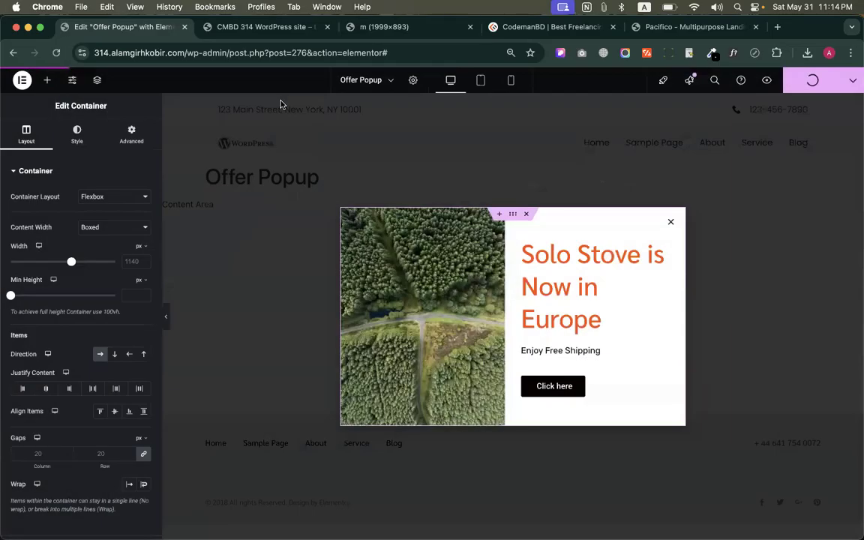
Reload the live home page, scroll down through it to test the scroll-triggered popup, and close the popup
click(240, 30)
click(55, 53)
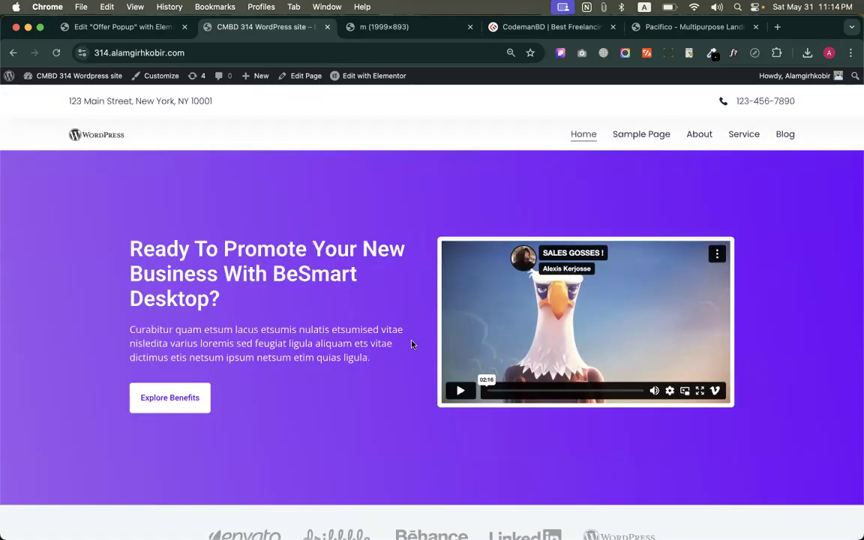
scroll(411, 344, down, 10)
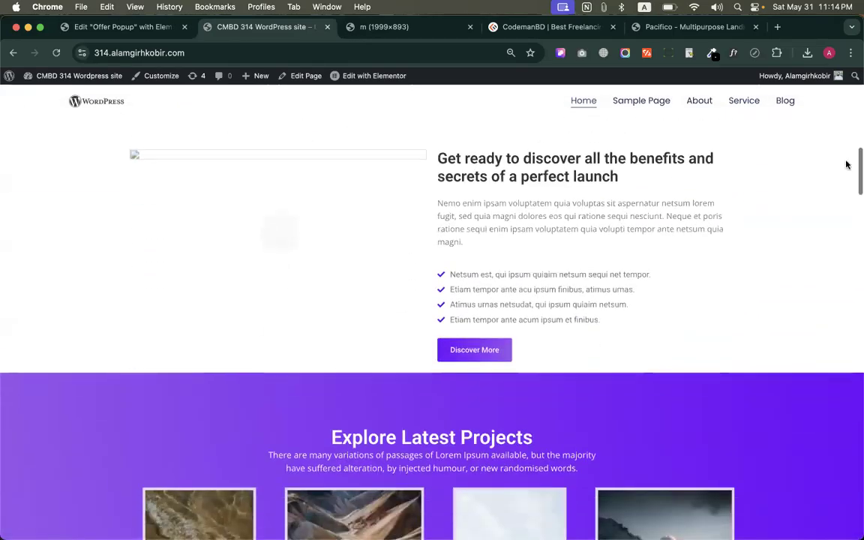
drag(852, 183, 857, 191)
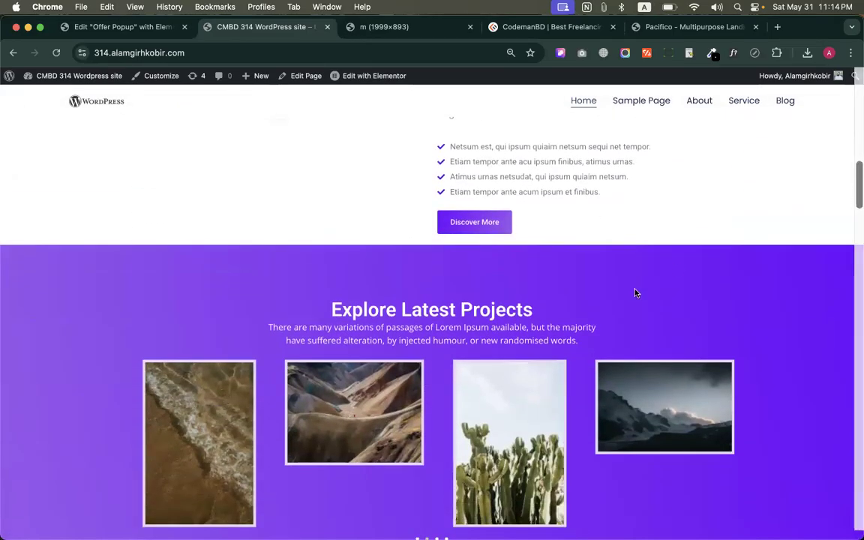
scroll(637, 293, down, 8)
scroll(636, 293, down, 5)
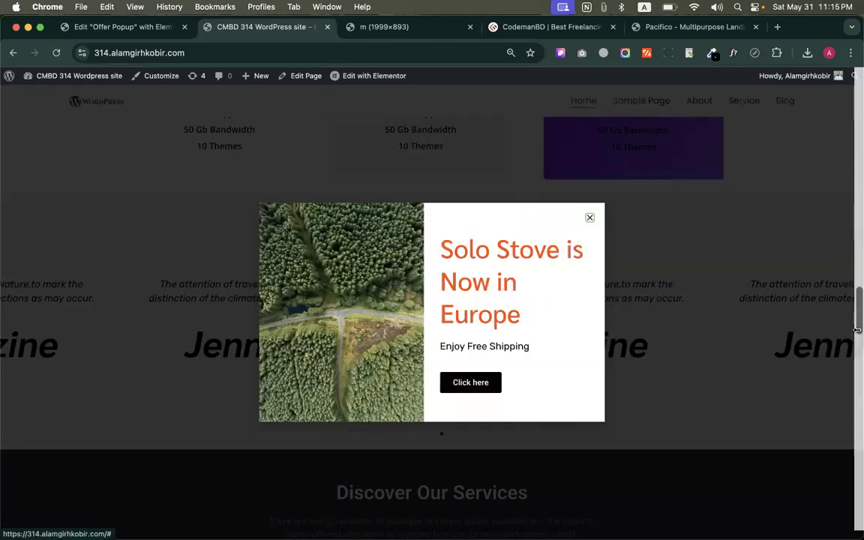
click(590, 218)
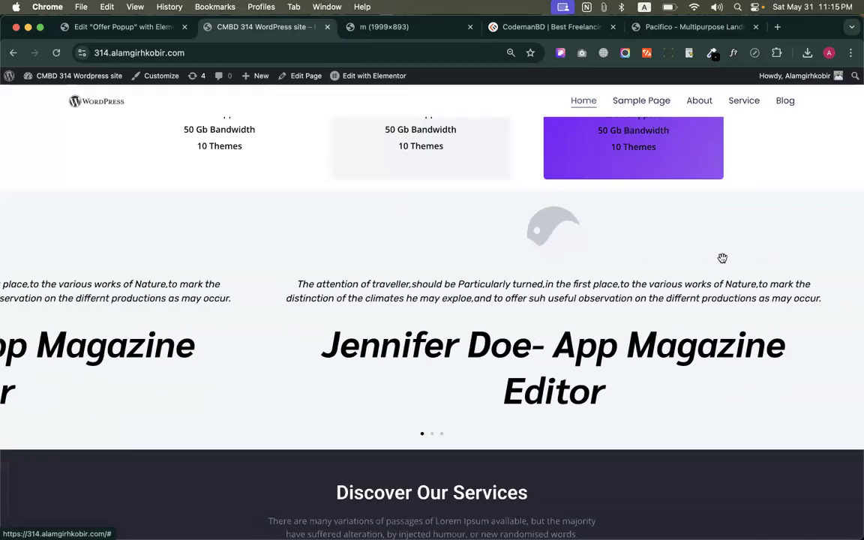
In the popup's trigger settings, review the On Scroll directions, turn off On Scroll and enable On Scroll To Element
click(103, 27)
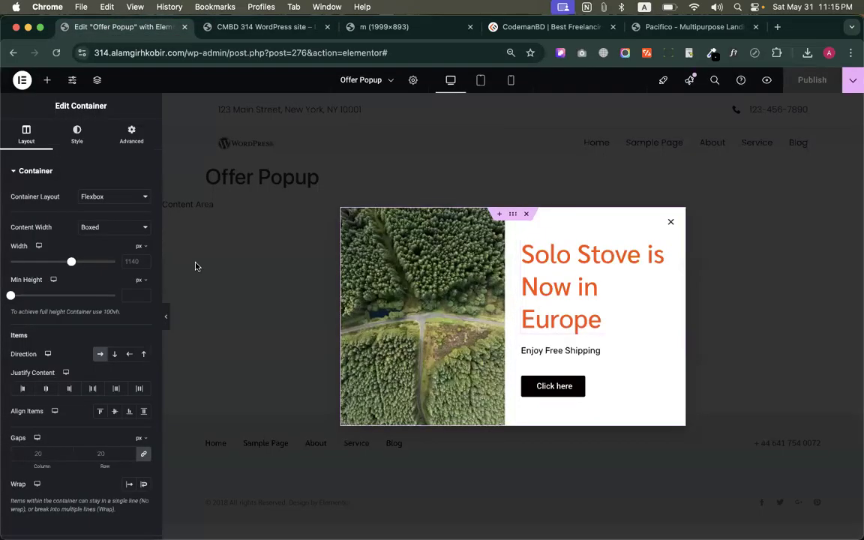
click(852, 79)
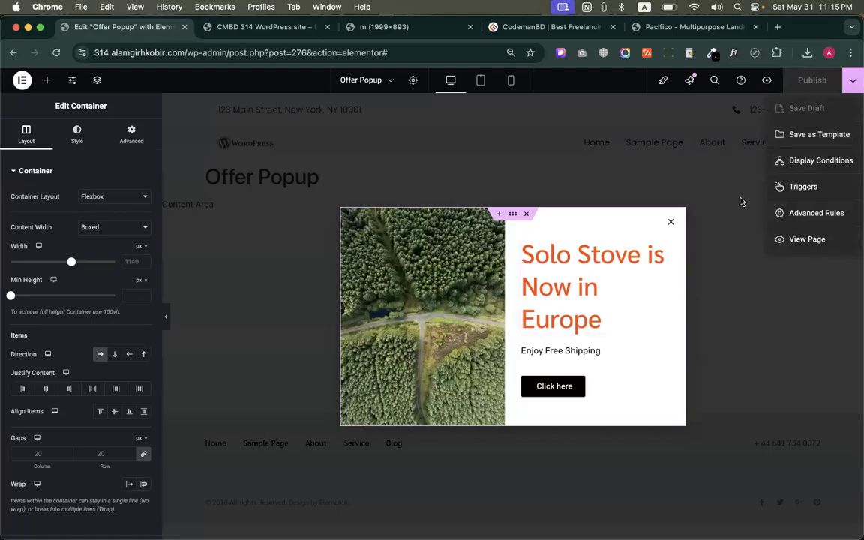
click(801, 187)
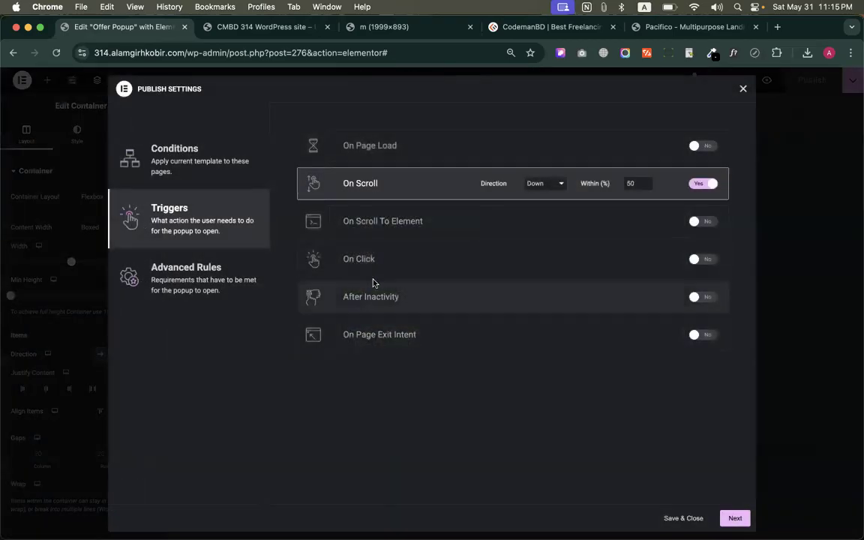
click(702, 184)
click(701, 184)
click(560, 184)
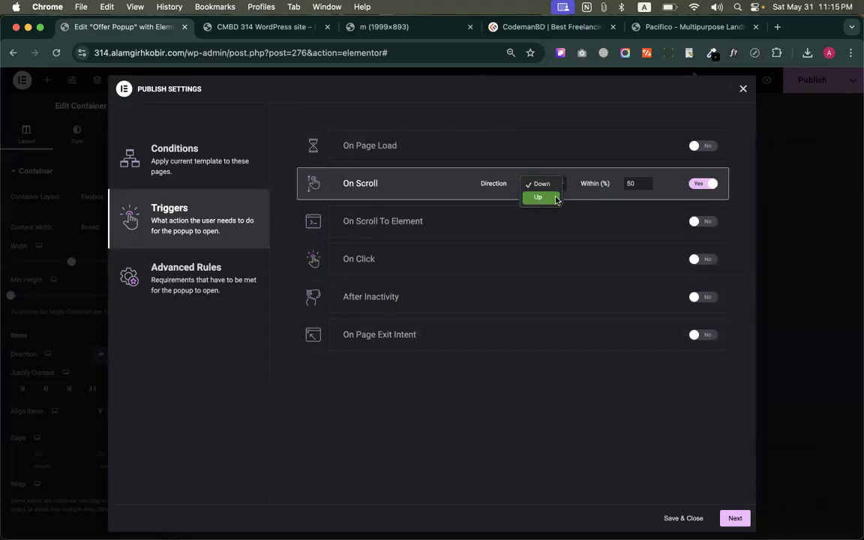
click(455, 216)
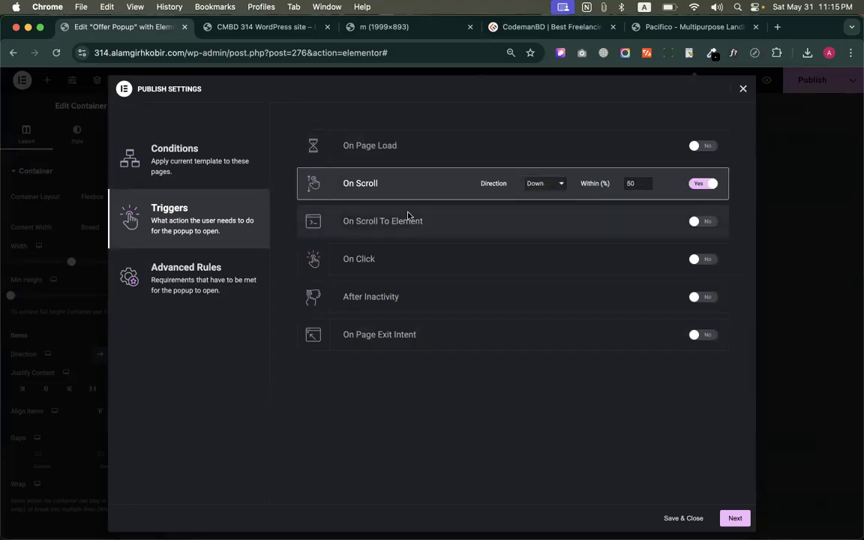
click(701, 184)
click(702, 221)
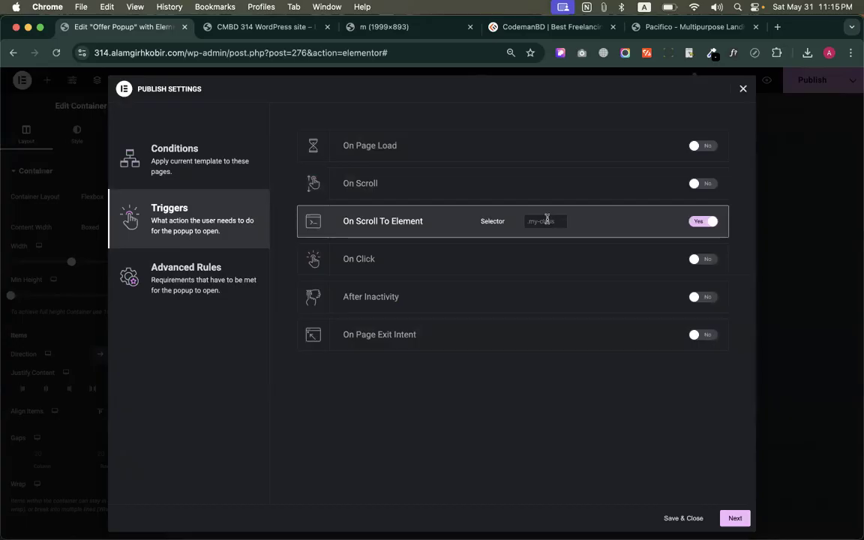
Open the live home page for editing in Elementor and select the "The Team Behind Pacifico" section's container
click(258, 27)
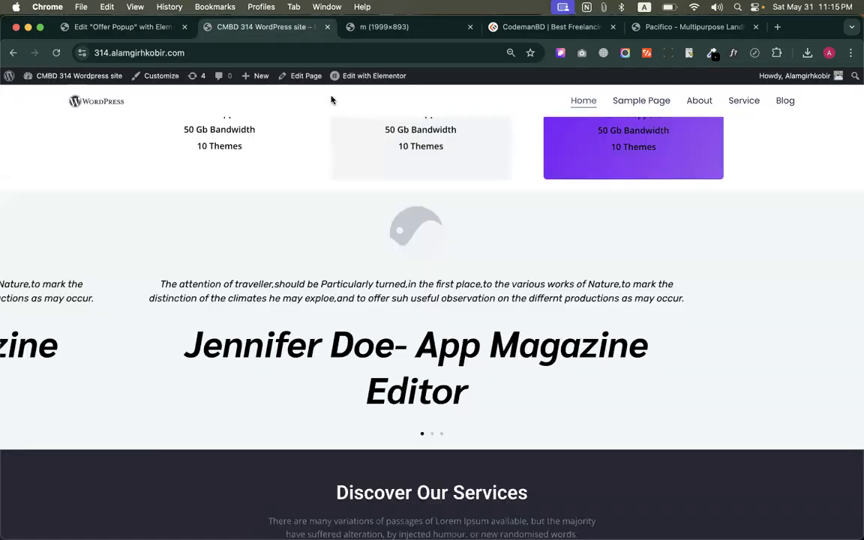
click(353, 76)
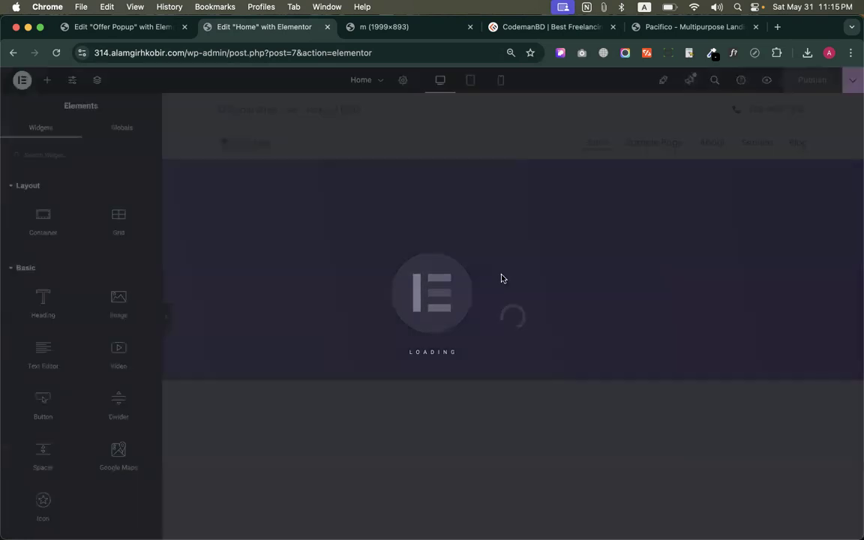
scroll(502, 318, down, 20)
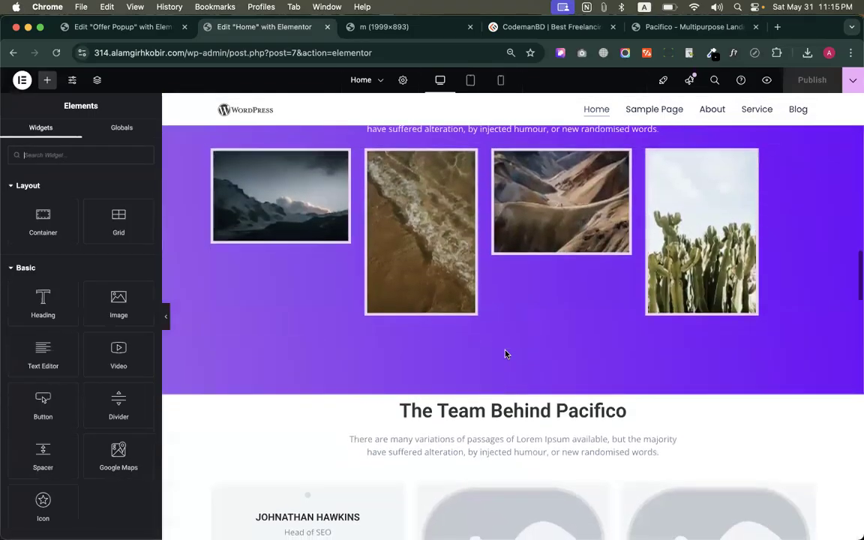
scroll(608, 289, up, 2)
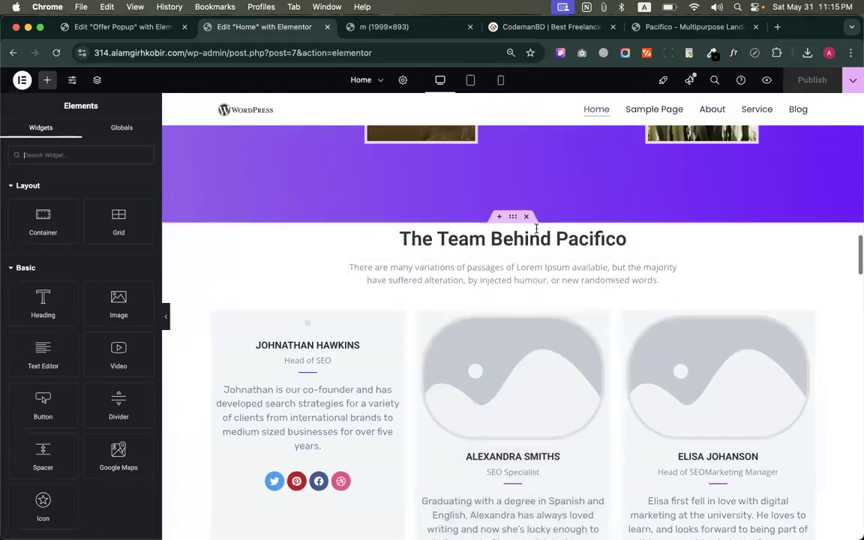
scroll(639, 292, up, 3)
scroll(567, 403, up, 15)
scroll(567, 403, down, 8)
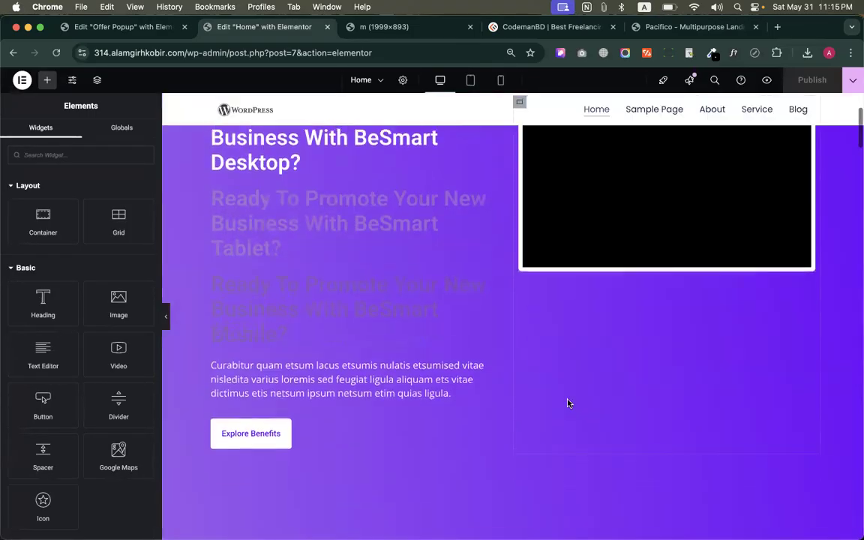
scroll(567, 403, down, 10)
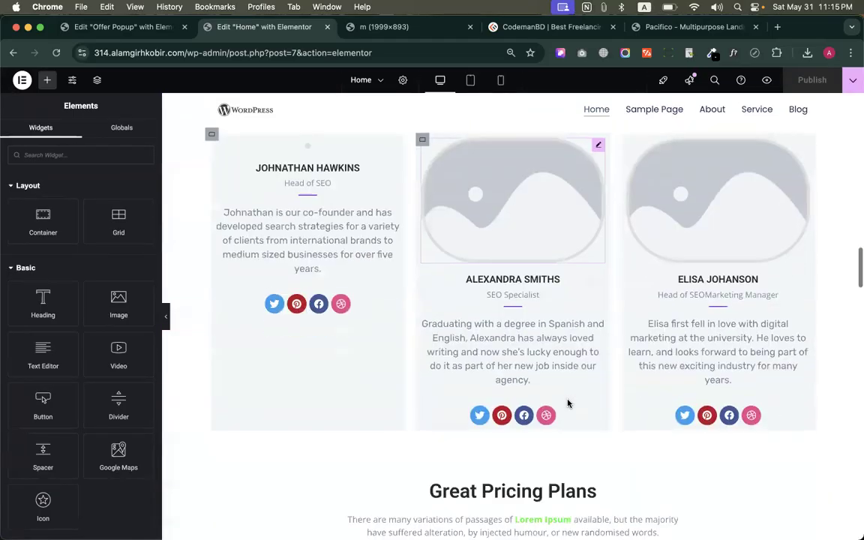
scroll(567, 403, up, 3)
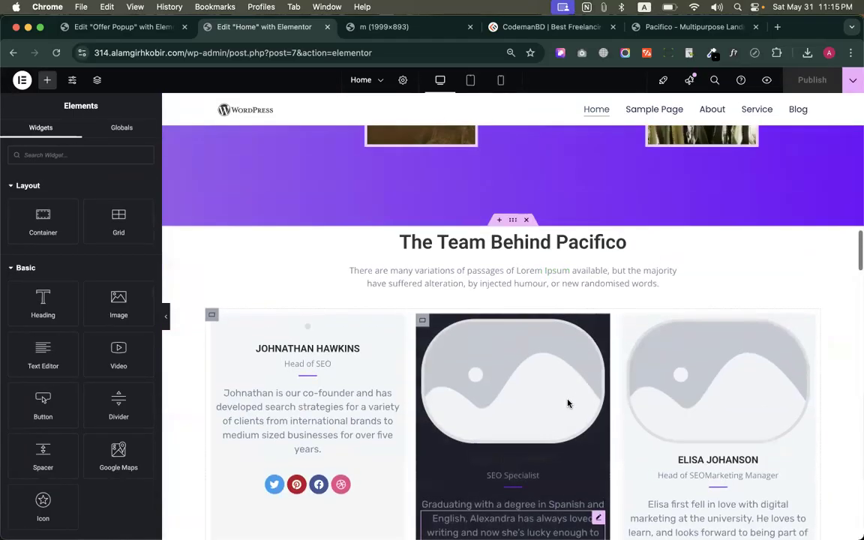
click(514, 222)
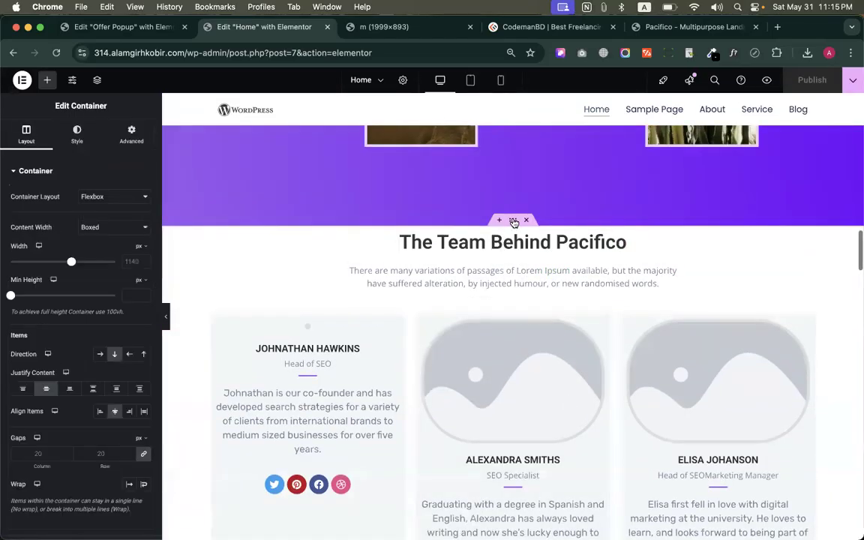
Add the CSS class show-popup to the team section's container and copy the class name
click(135, 131)
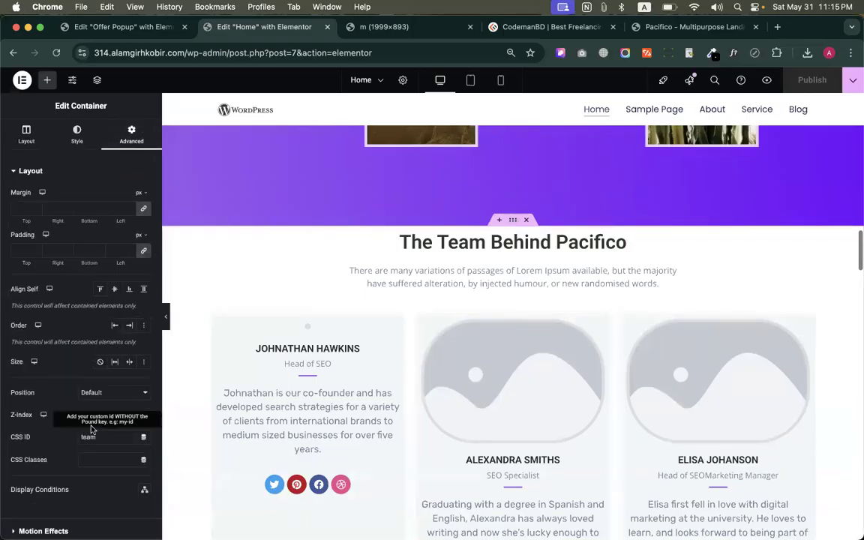
drag(97, 437, 37, 441)
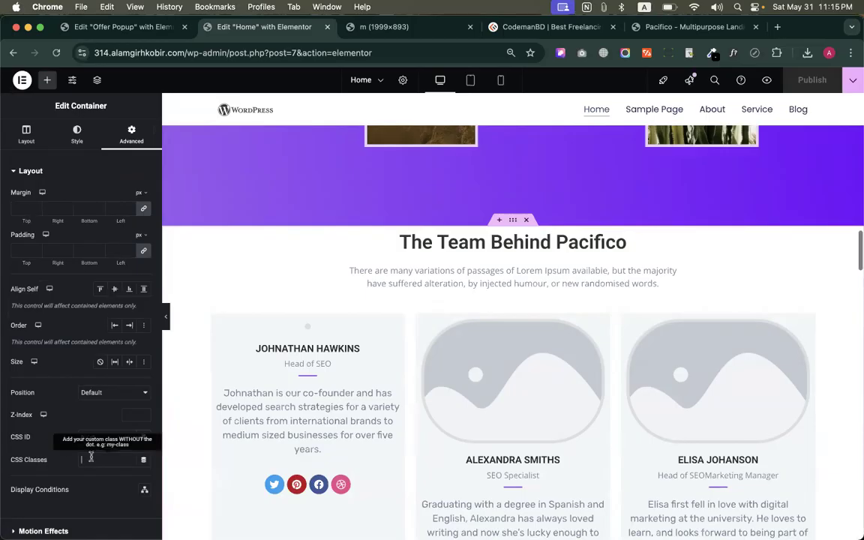
text(show-popup)
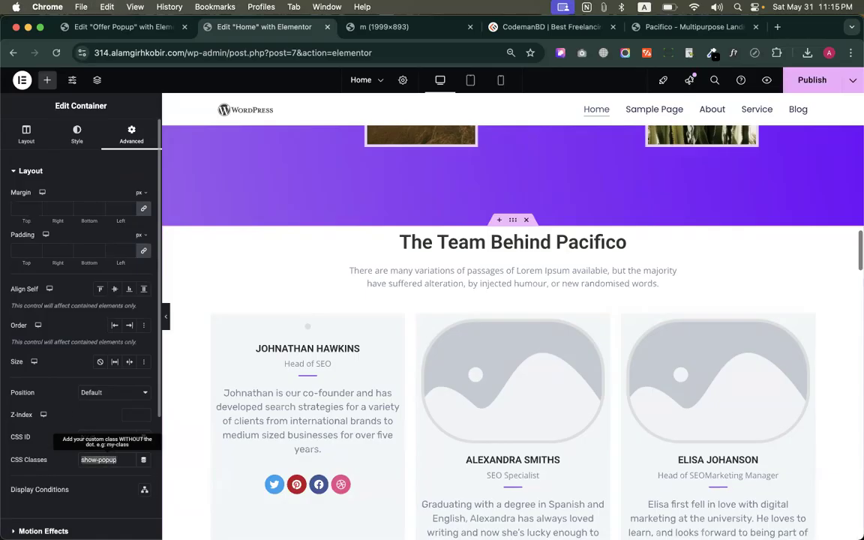
key(super+a)
key(super+c)
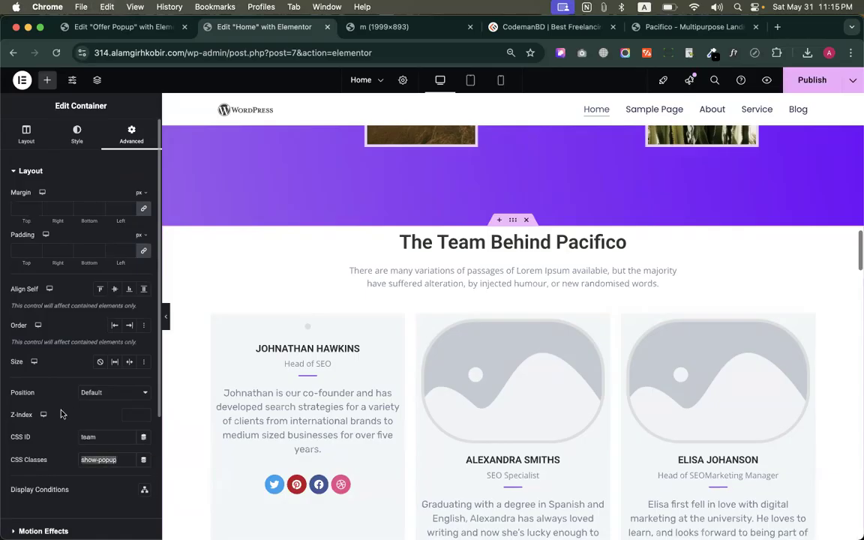
Publish the home page changes, view the live page and close the home page editor
click(817, 80)
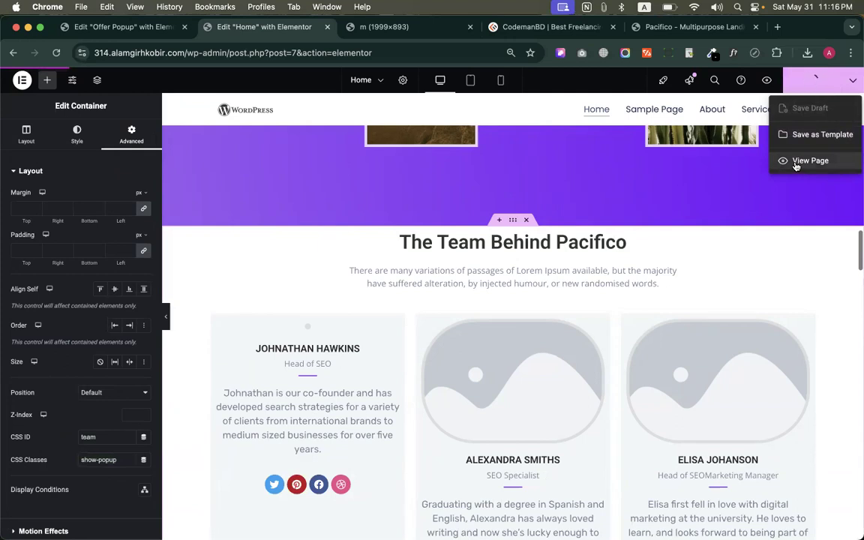
click(796, 162)
click(216, 33)
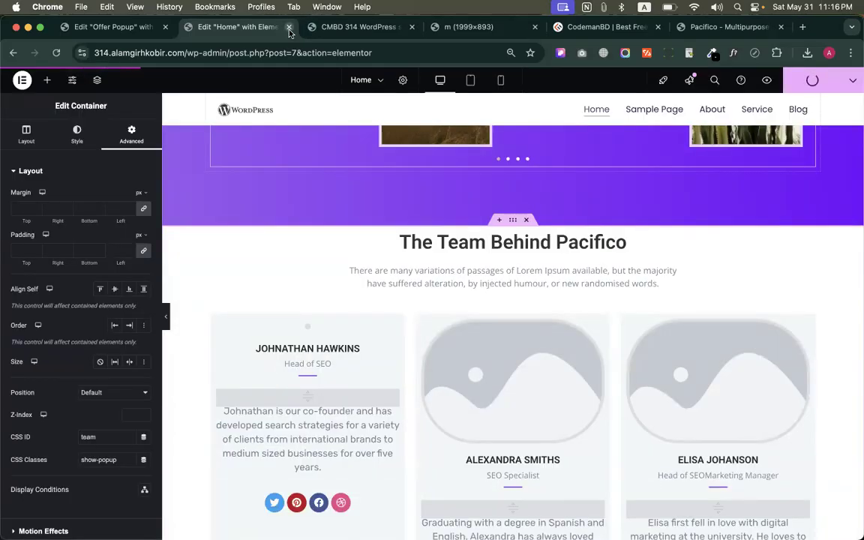
click(289, 27)
In the Offer Popup's publish settings, set the On Scroll To Element selector to .show-popup and save
click(112, 27)
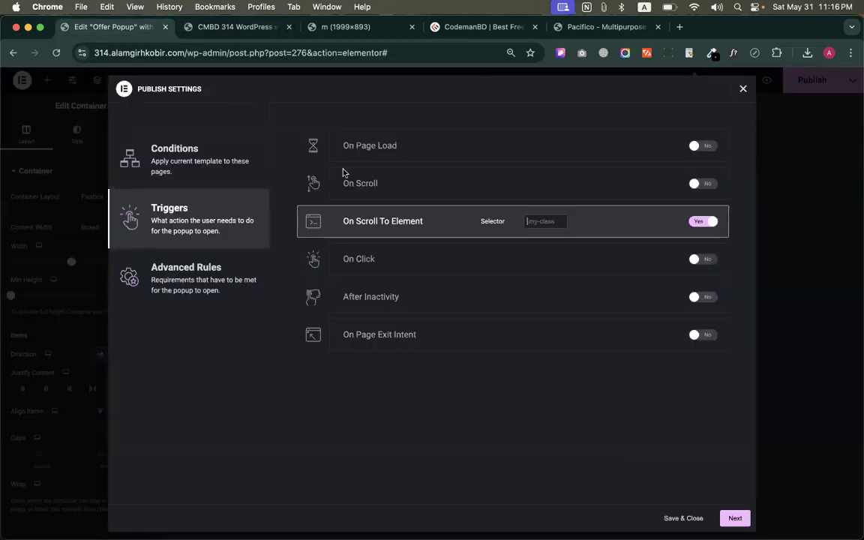
click(534, 220)
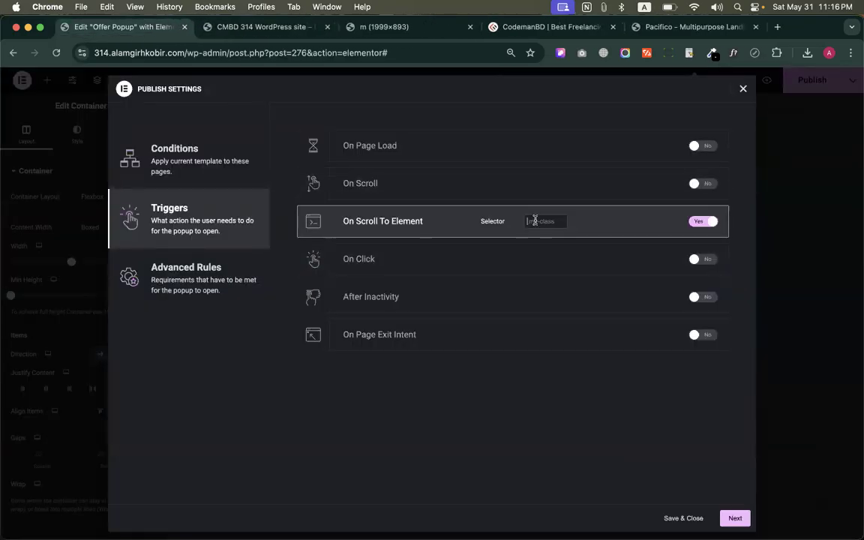
scroll(535, 220, up, 5)
text(.)
key(super+v)
scroll(372, 351, down, 5)
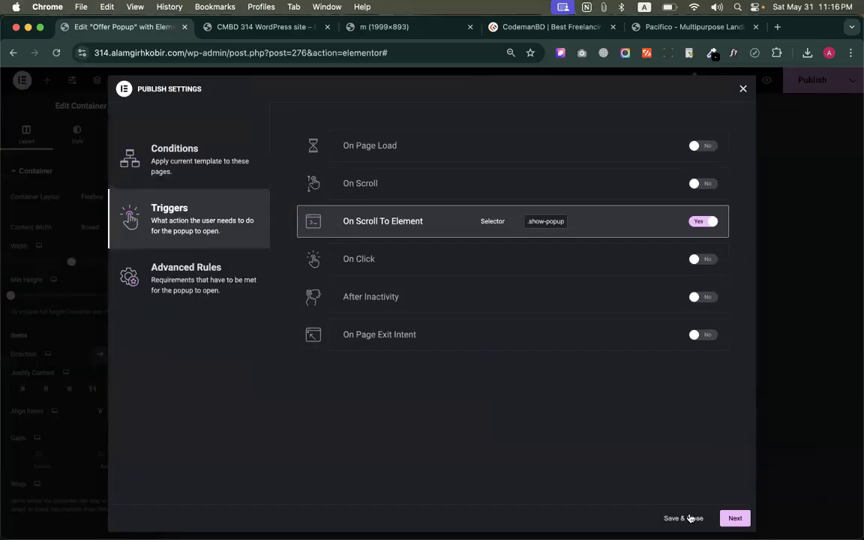
click(690, 518)
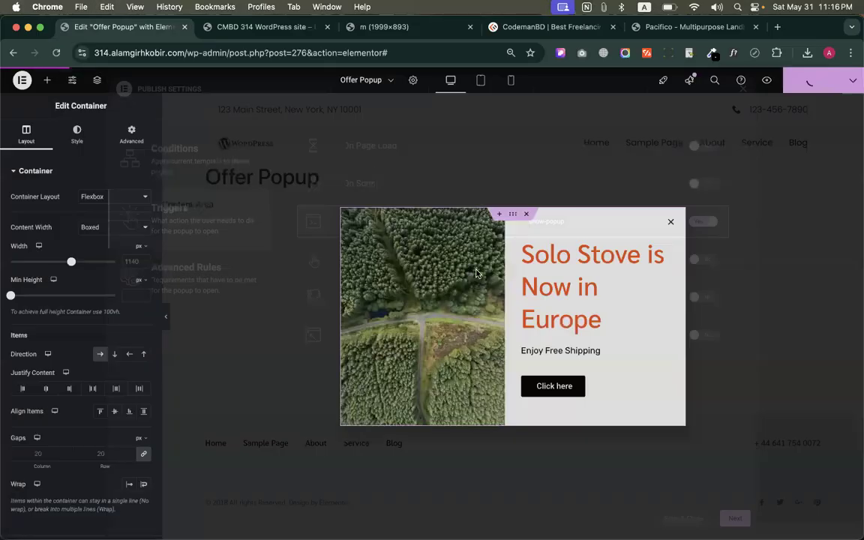
Reload the live home page, scroll to the team section to test the element-triggered popup, and close the popup
click(237, 30)
key(ctrl+r)
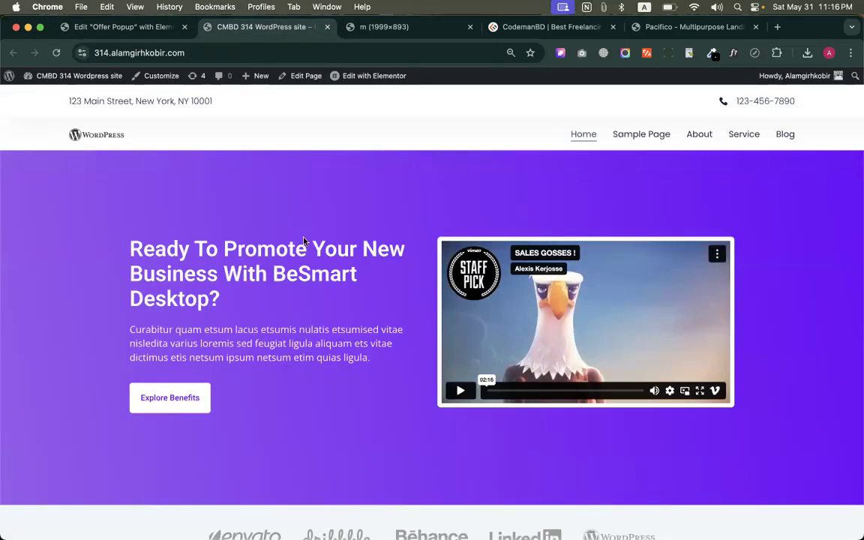
scroll(432, 459, down, 10)
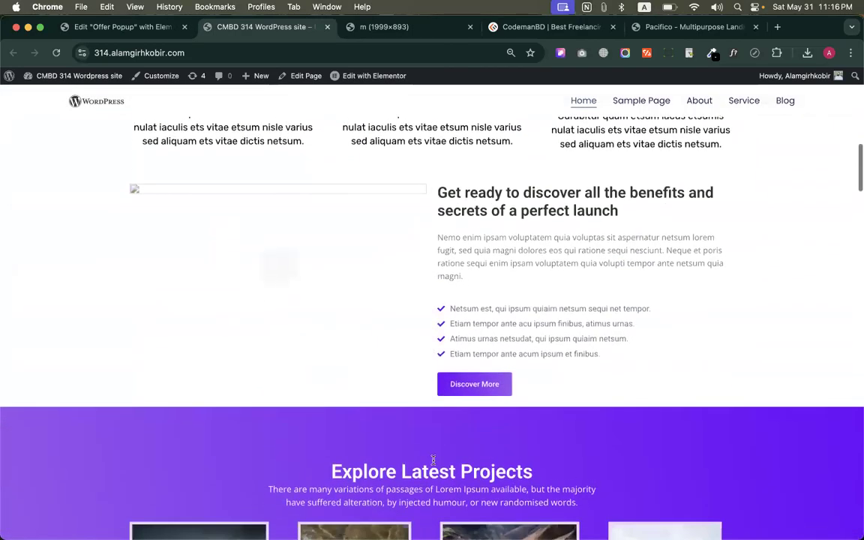
scroll(432, 459, down, 7)
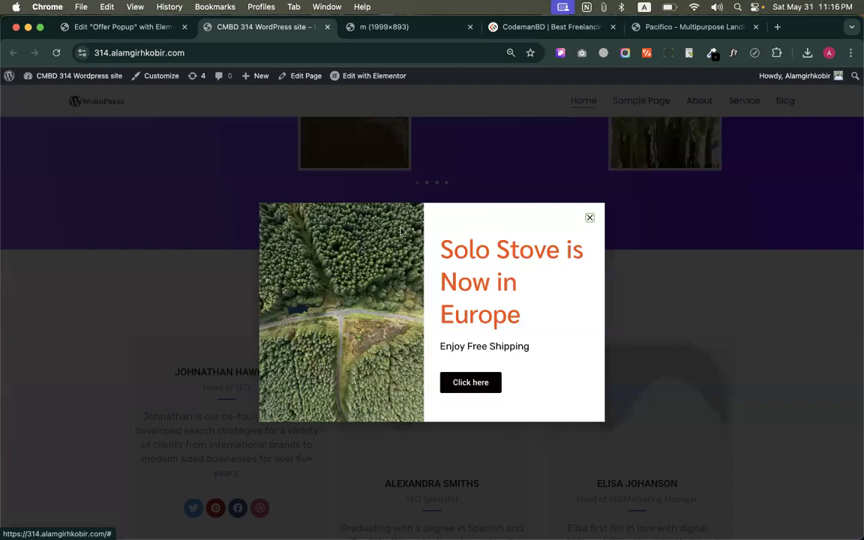
click(163, 321)
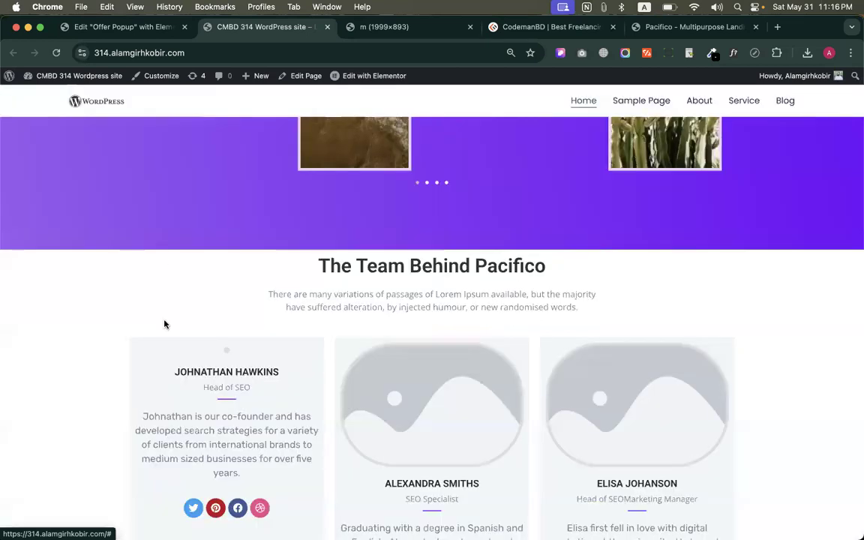
Replace the popup's On Scroll To Element trigger with On Click after 3 clicks and save the publish settings
click(99, 28)
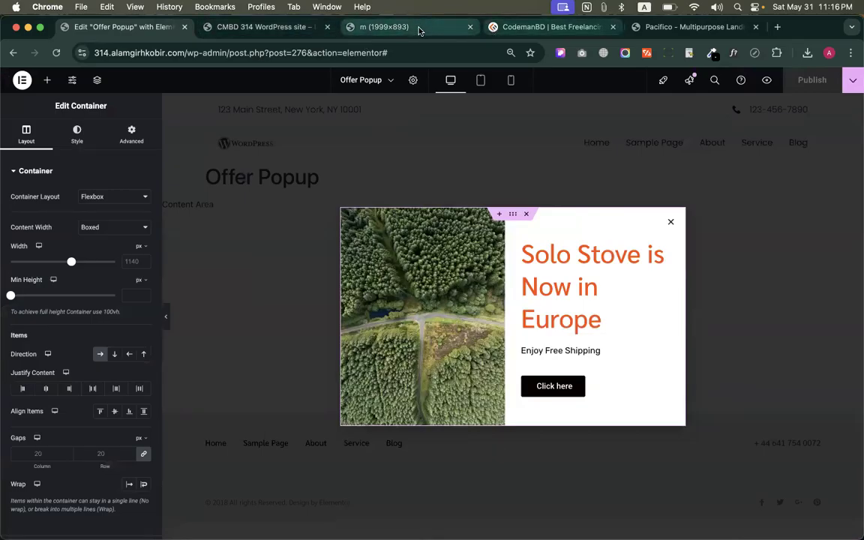
click(853, 80)
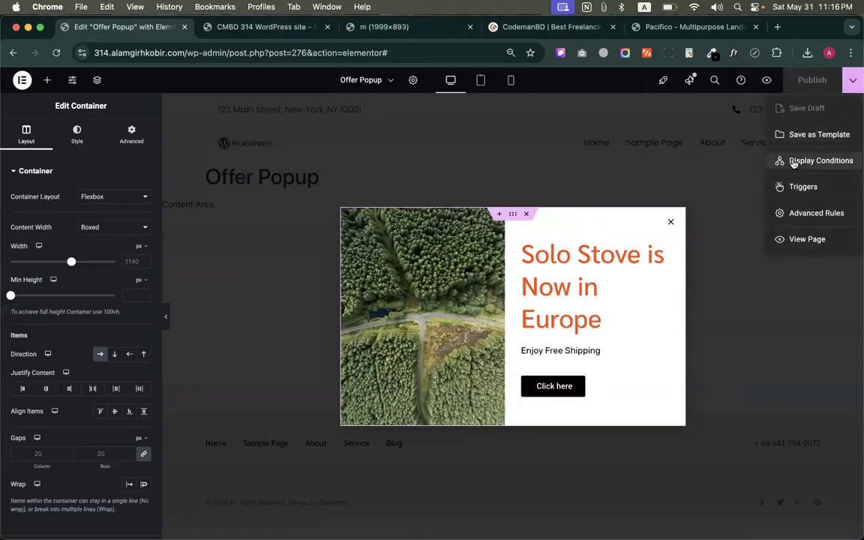
click(801, 187)
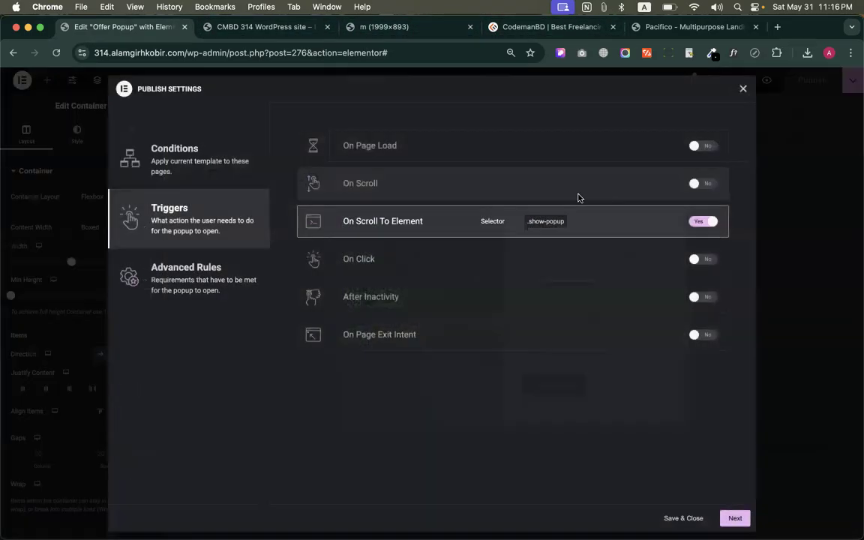
click(702, 221)
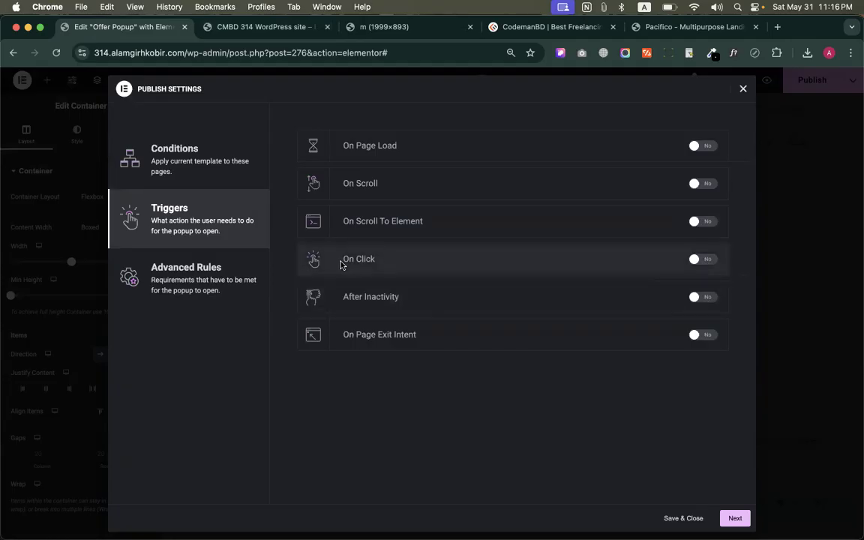
click(704, 260)
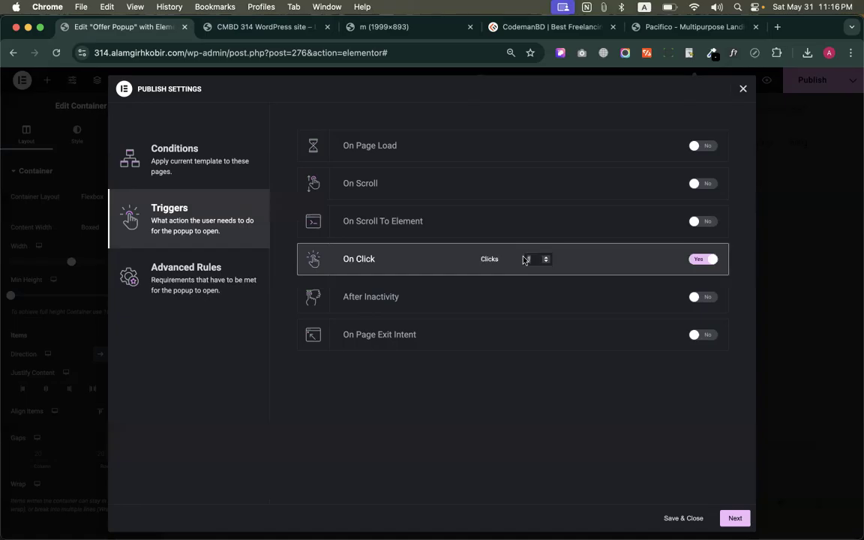
click(684, 518)
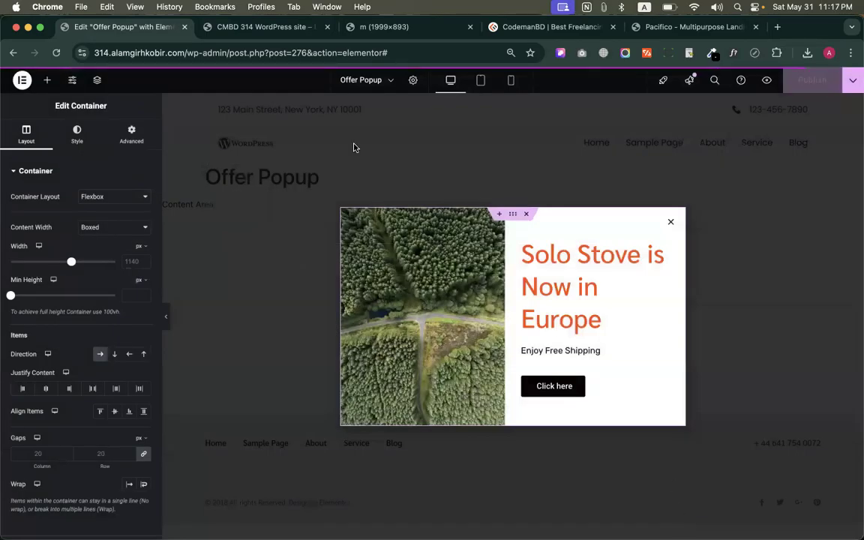
Reload the live home page, click around the team and pricing sections to test the click-triggered popup, and close the popup
click(247, 27)
click(57, 52)
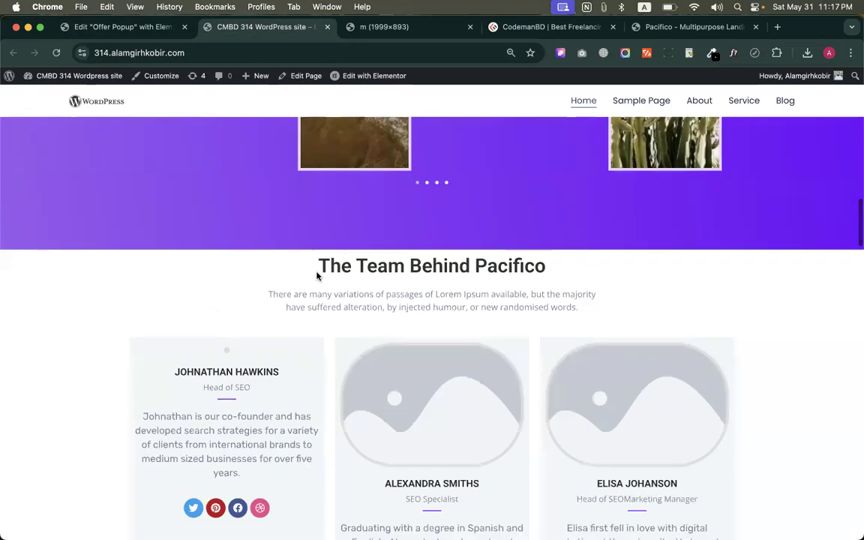
drag(315, 269, 519, 272)
scroll(519, 271, down, 5)
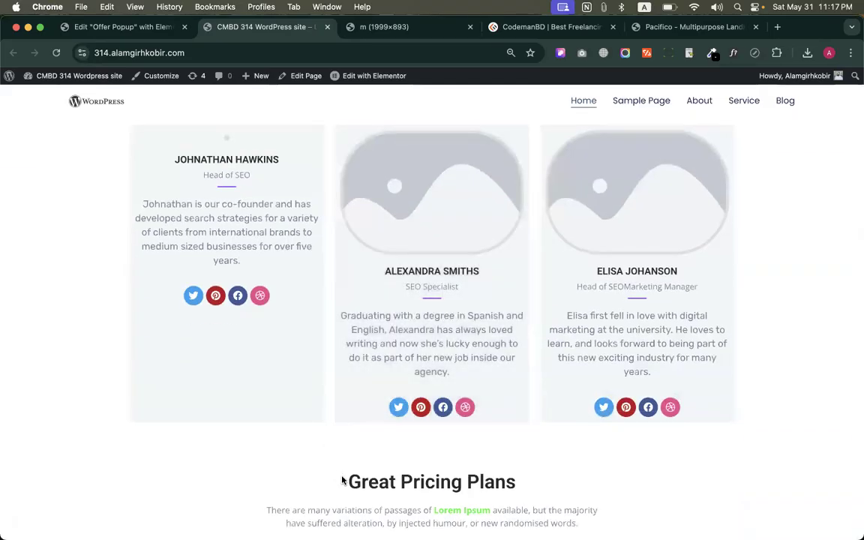
scroll(342, 479, down, 5)
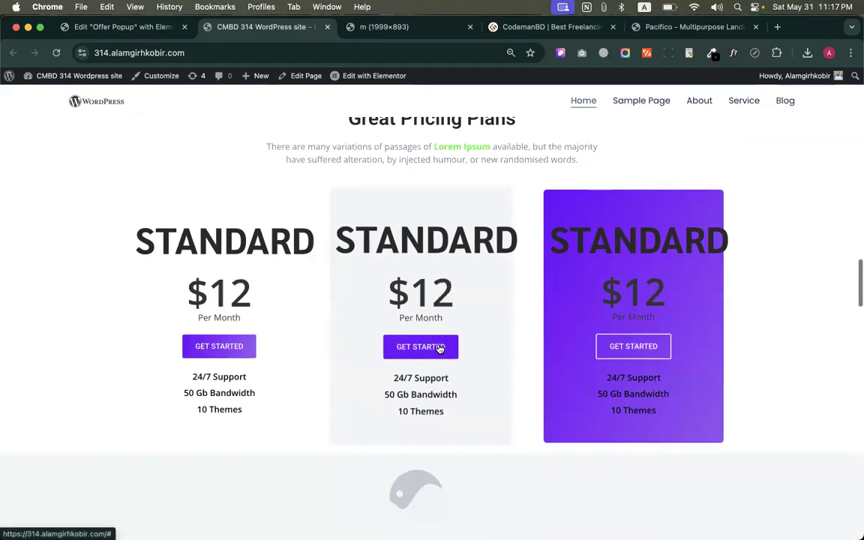
click(440, 349)
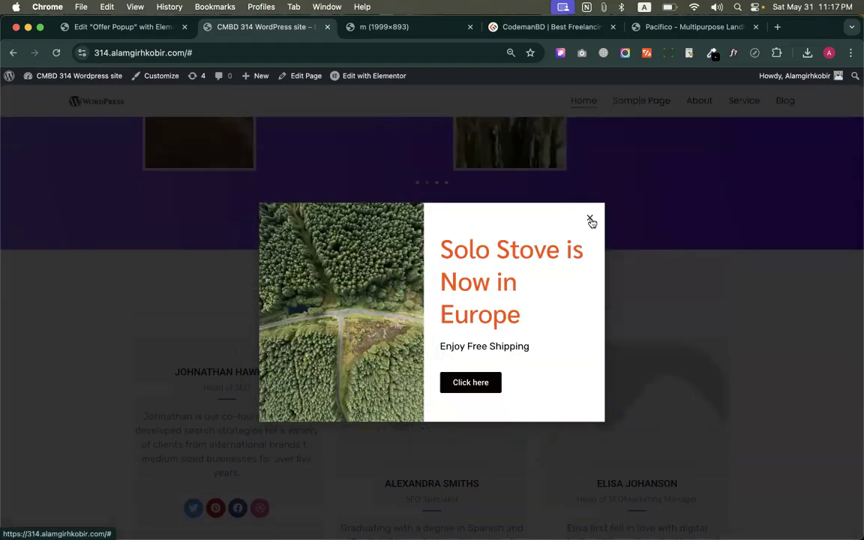
scroll(590, 222, down, 6)
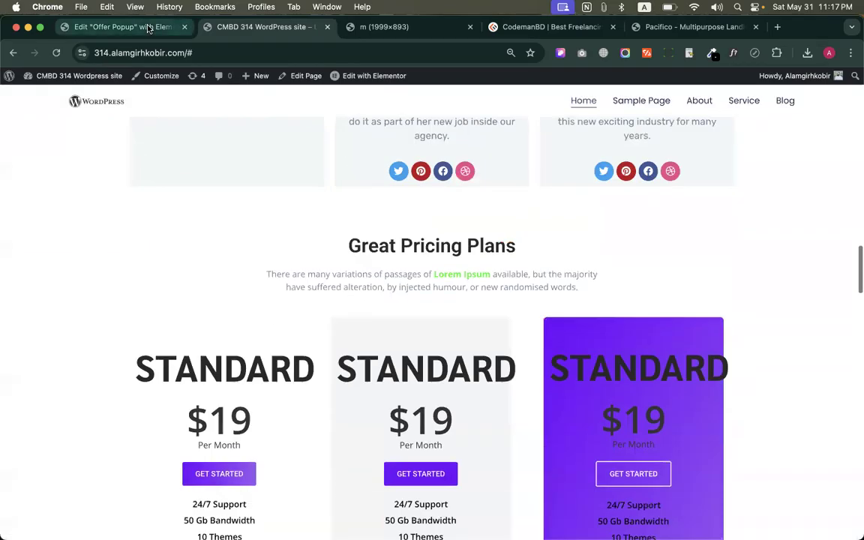
In the Offer Popup's publish settings, replace the On Click trigger with On Page Exit Intent and save
click(143, 27)
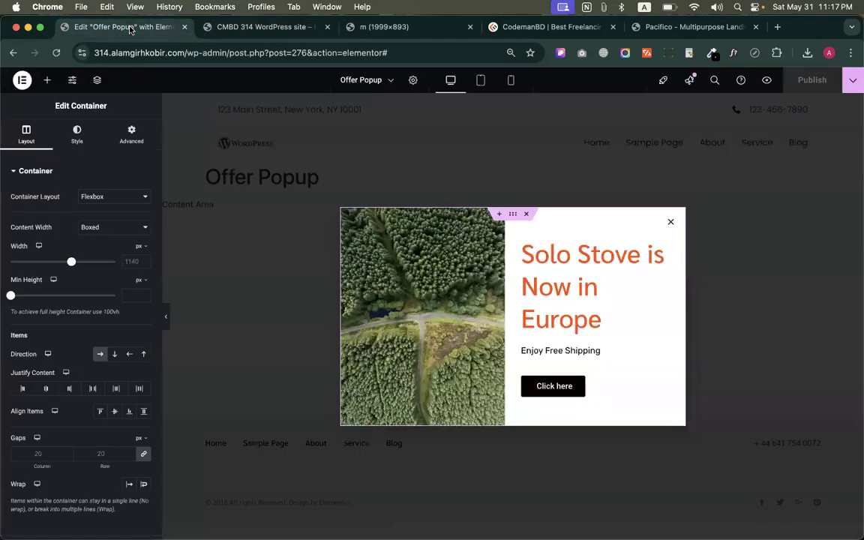
click(853, 79)
click(778, 189)
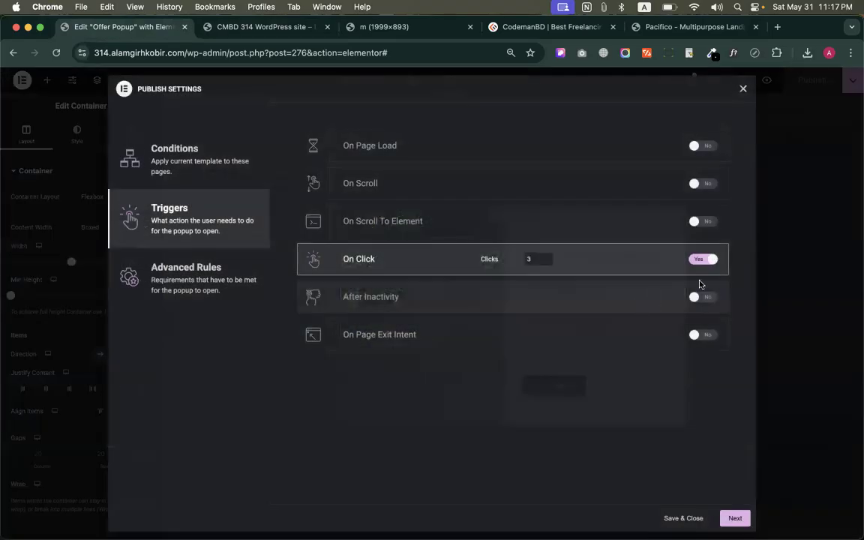
click(700, 259)
click(704, 298)
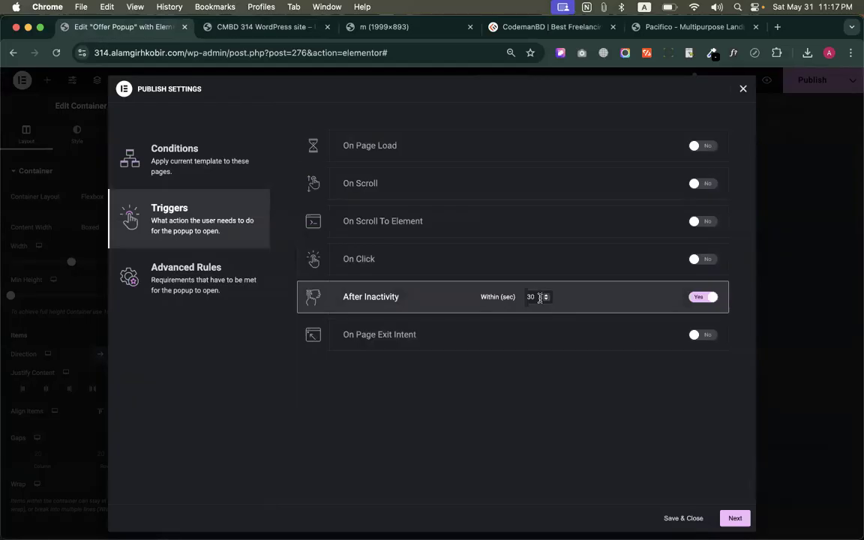
click(700, 298)
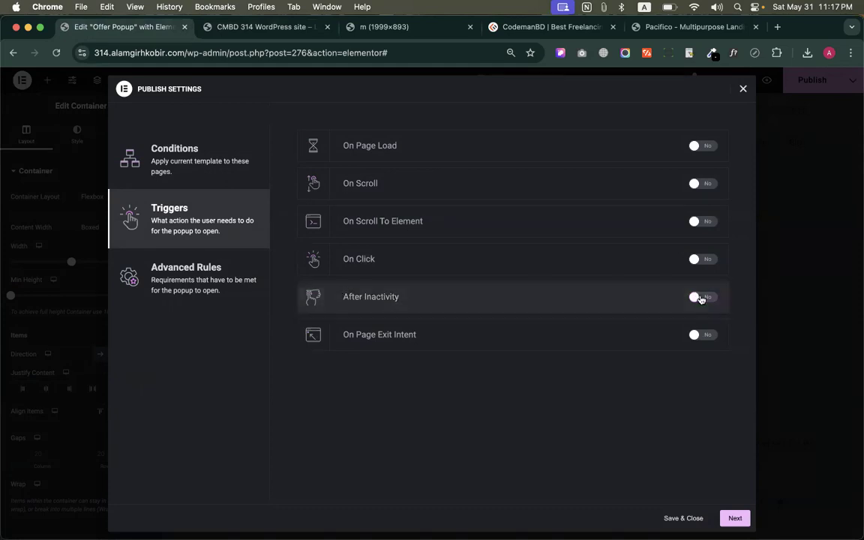
click(701, 335)
click(682, 518)
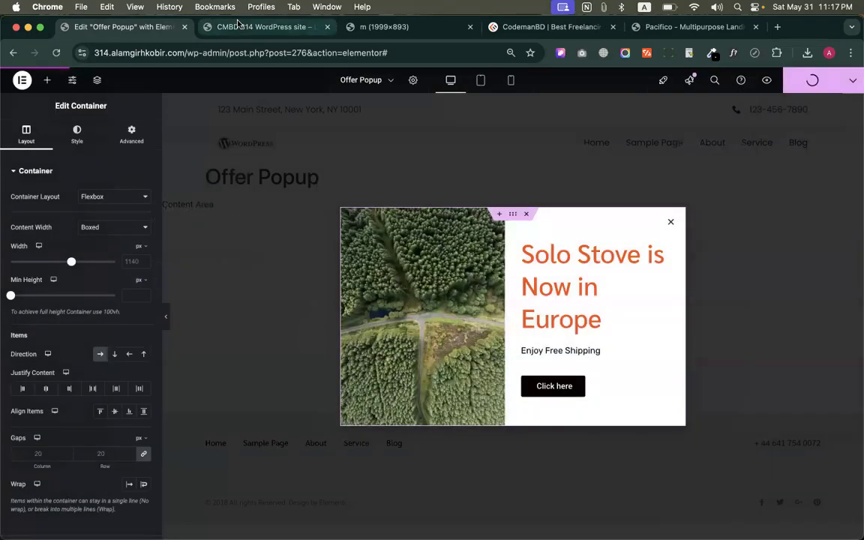
Reload the live home page, scroll through it, move the pointer off the page to test the exit-intent popup, and close the popup
click(228, 27)
click(189, 52)
key(Return)
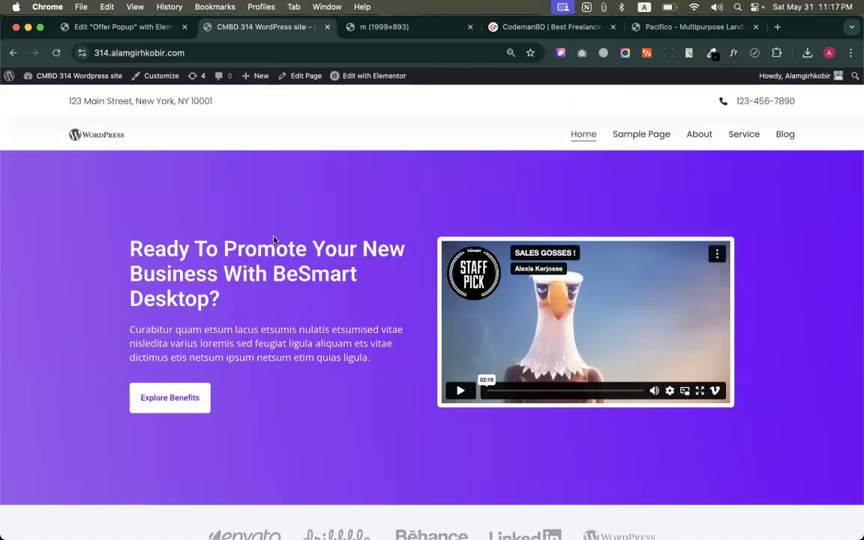
scroll(412, 358, down, 20)
scroll(412, 359, up, 20)
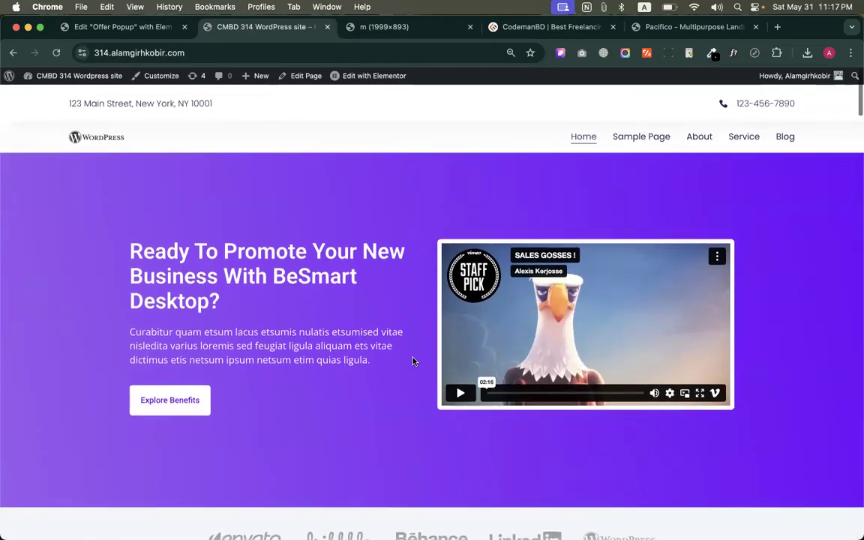
scroll(412, 361, down, 20)
scroll(413, 361, up, 20)
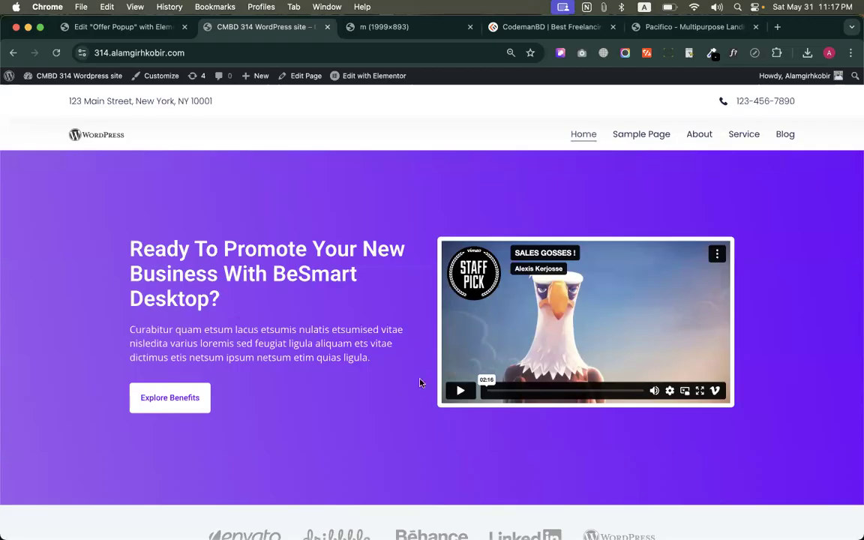
mouse_move(337, 29)
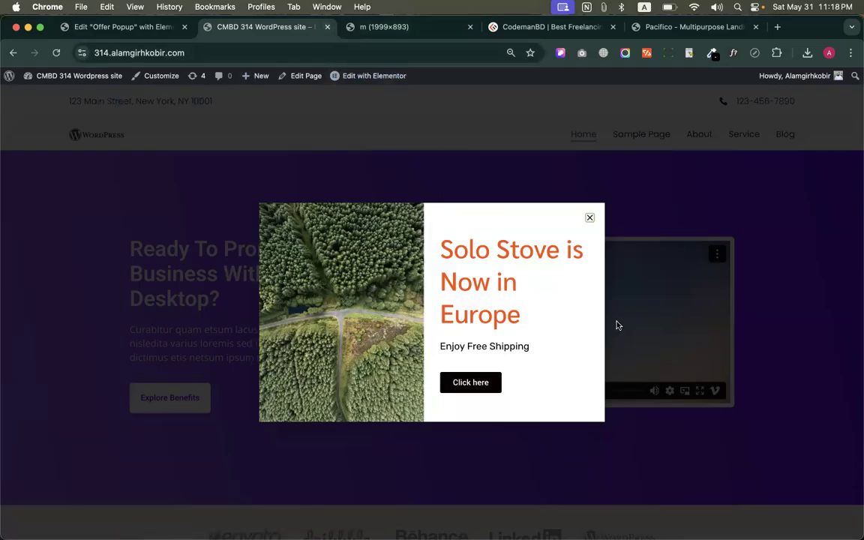
click(590, 218)
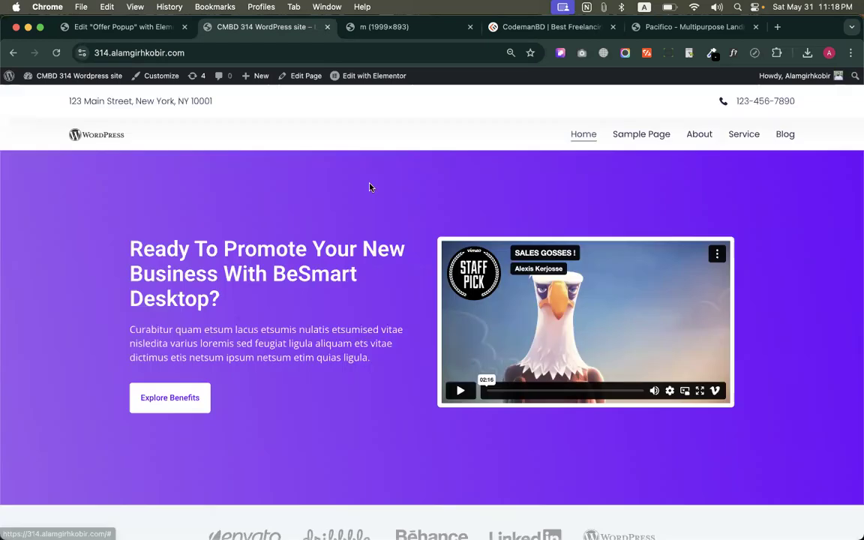
Reopen the Offer Popup's trigger settings and switch On Page Exit Intent off and on again
key(ctrl+shift+Tab)
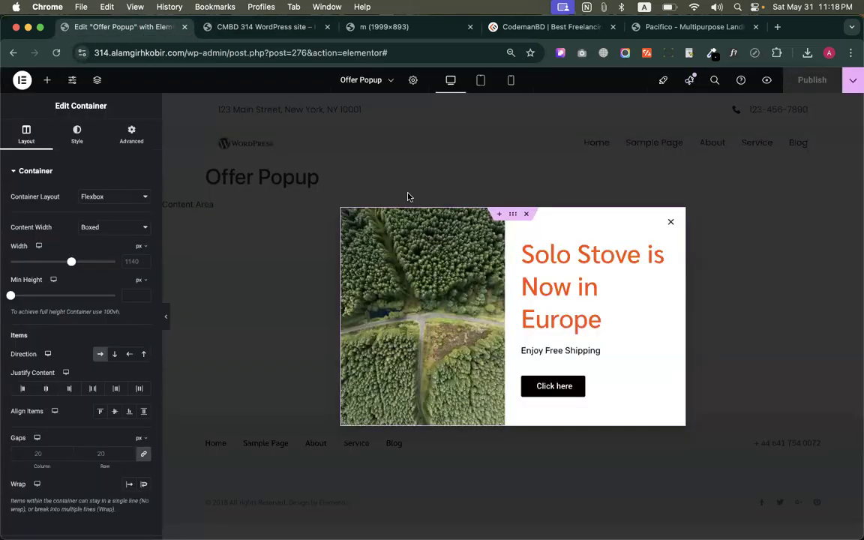
click(852, 81)
click(853, 80)
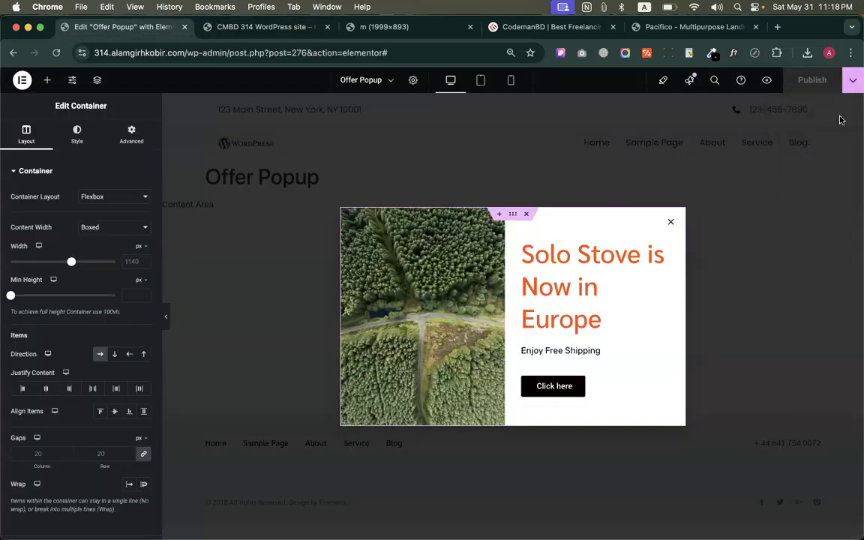
click(853, 79)
click(718, 187)
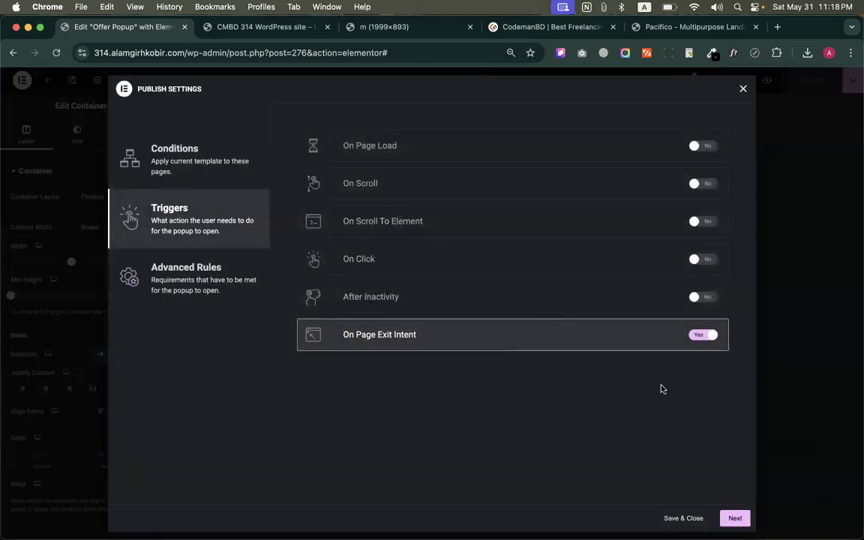
click(700, 336)
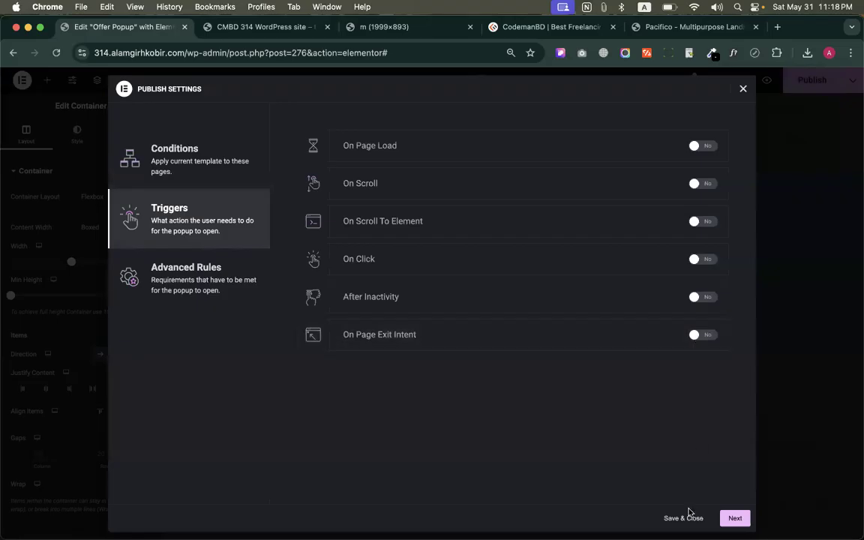
click(707, 339)
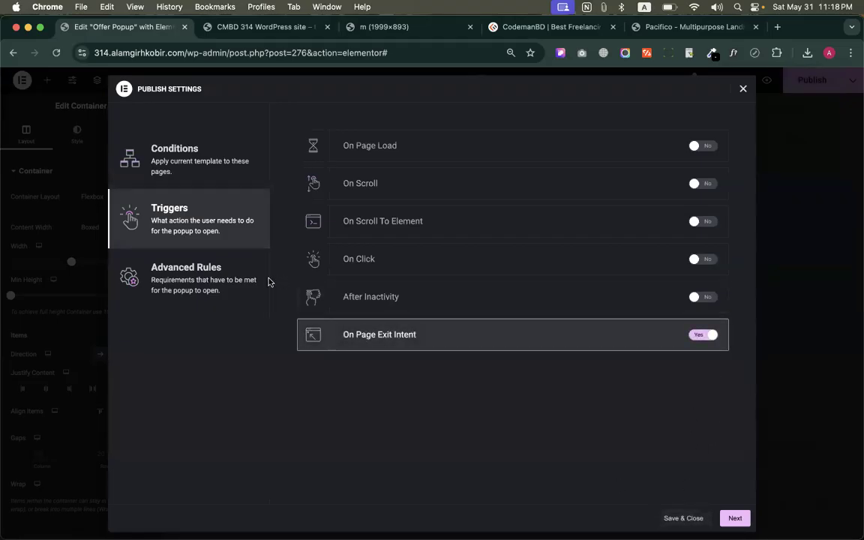
Review the popup's Advanced Rules, Conditions and Triggers, check the live home page, and return to the Advanced Rules
click(192, 288)
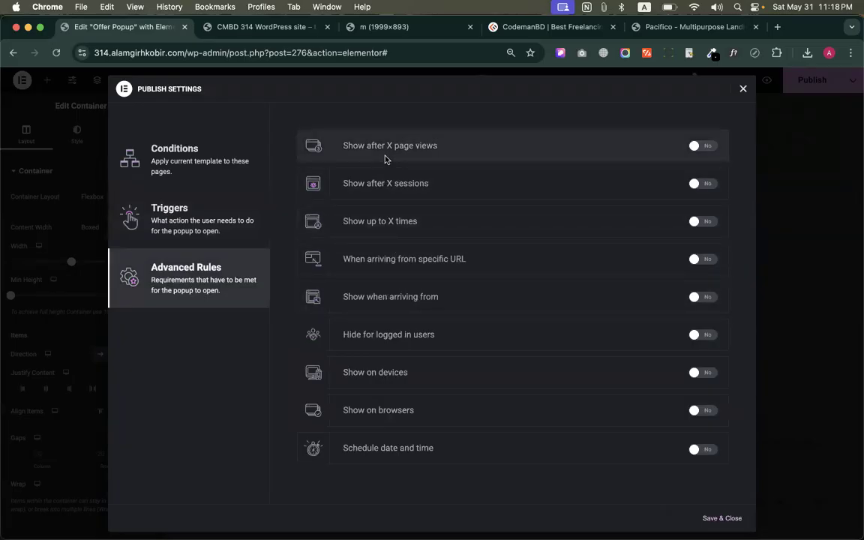
click(174, 154)
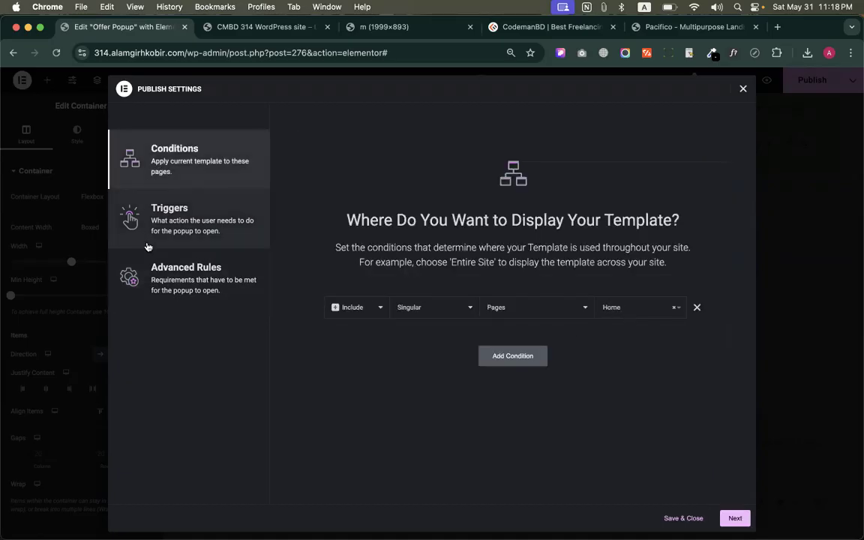
click(154, 219)
click(159, 271)
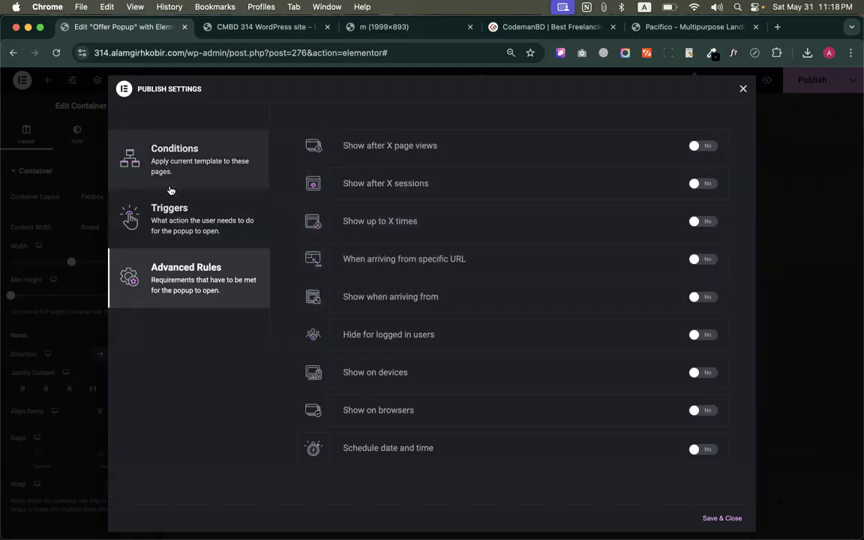
click(259, 27)
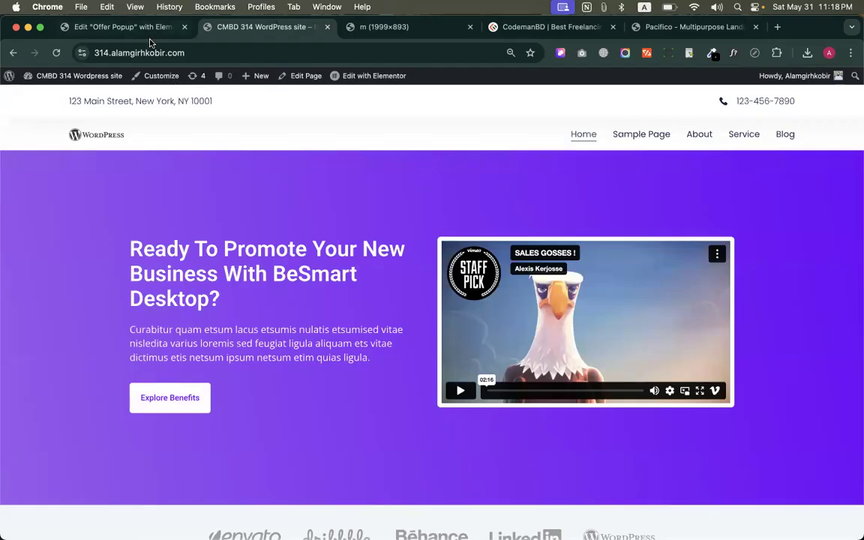
click(127, 27)
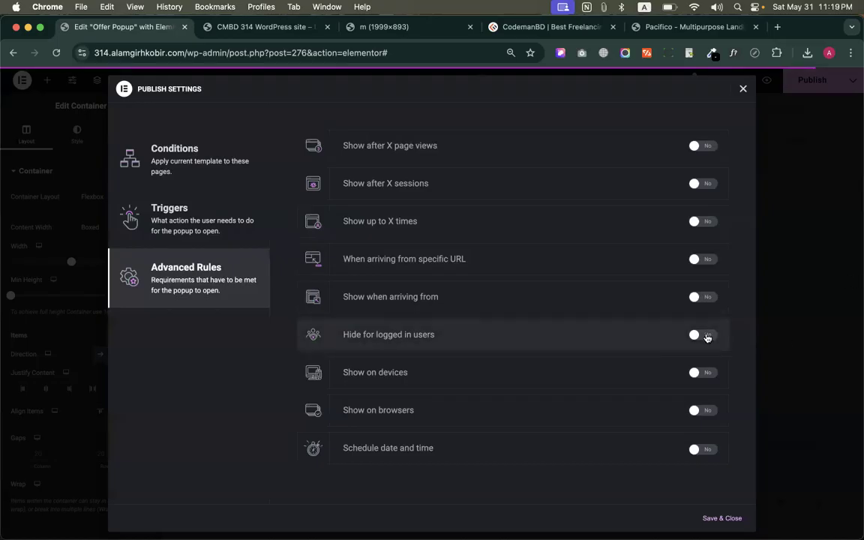
Enable Show on devices for Desktop, Mobile Portrait and Tablet Portrait, and enable Show on browsers for All Browsers
click(707, 372)
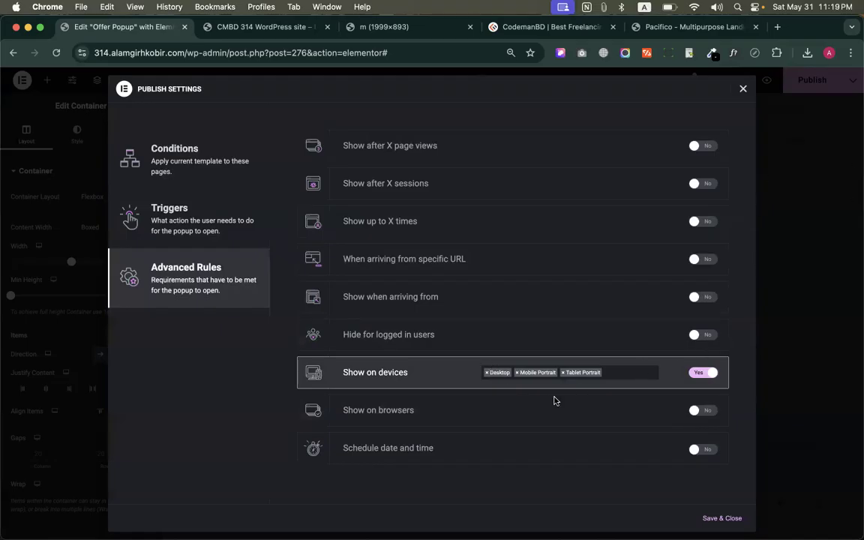
click(613, 373)
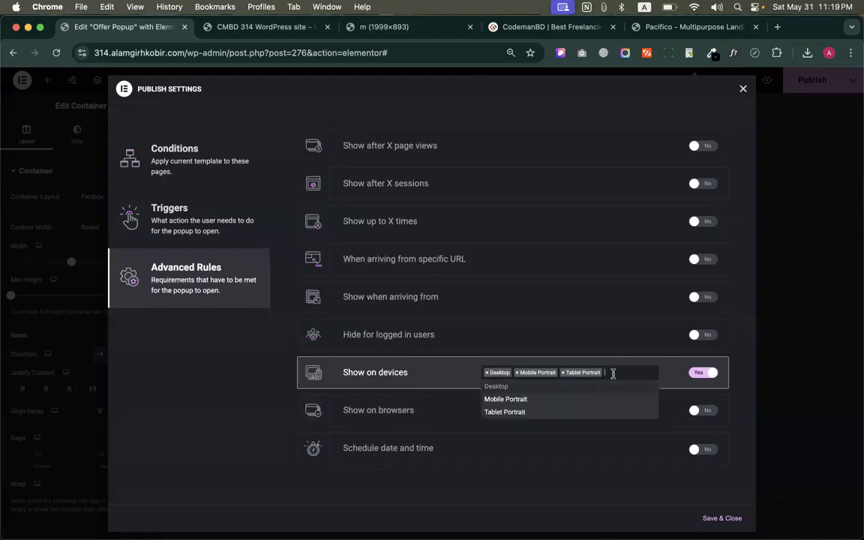
click(265, 488)
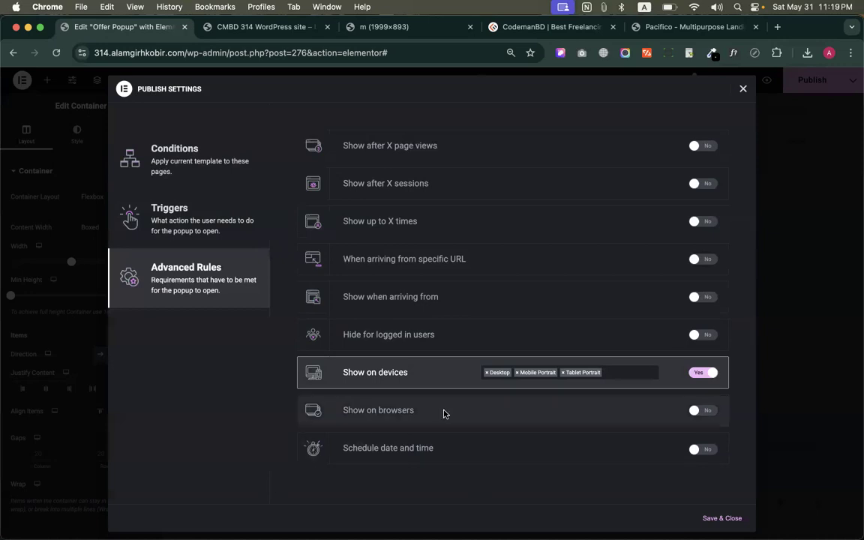
click(706, 412)
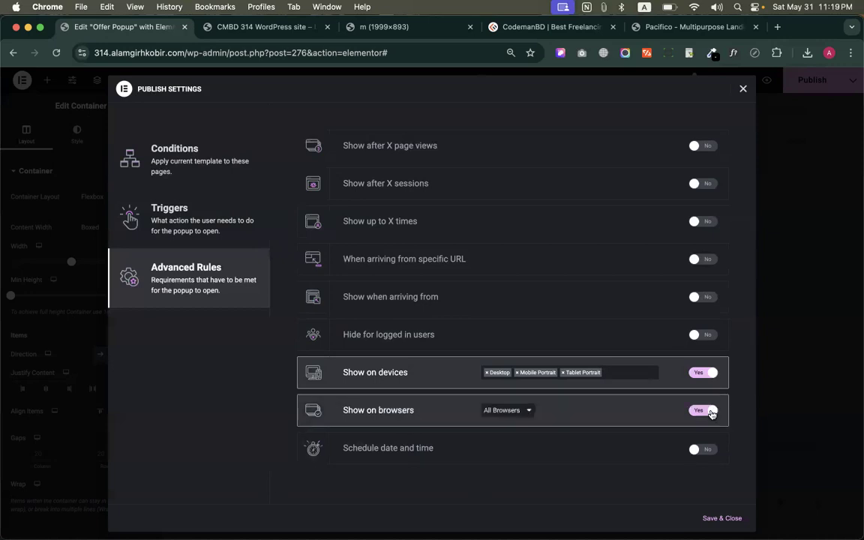
Disable the Show on browsers rule, and switch the Show on devices rule off and back on
click(703, 373)
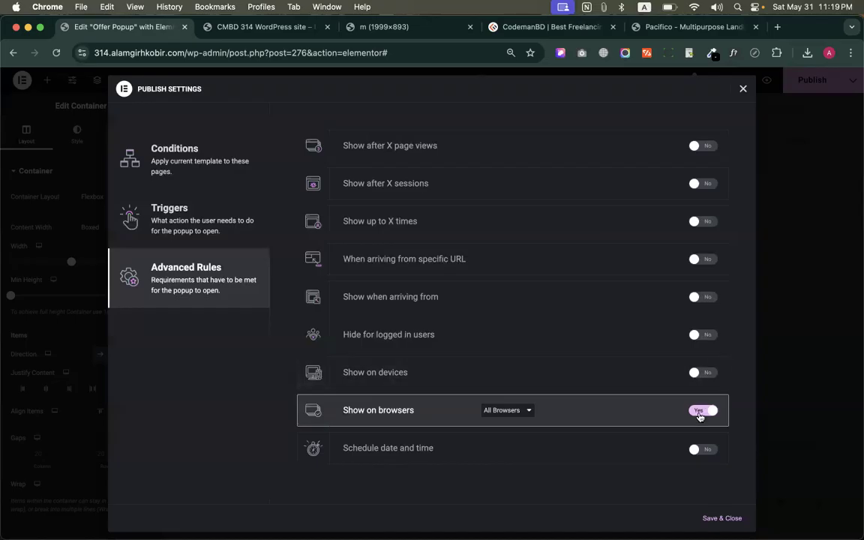
click(699, 411)
click(705, 373)
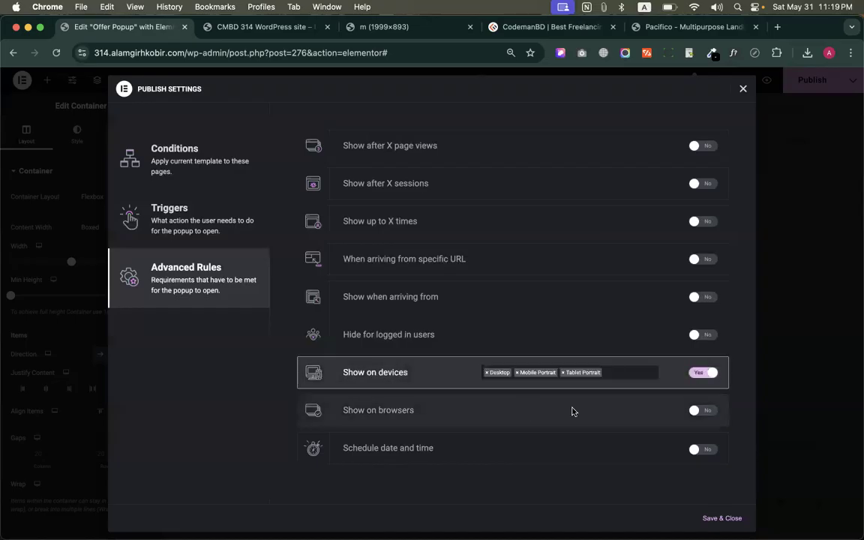
Remove Mobile Portrait from the Show on devices rule and add it back
scroll(513, 397, up, 5)
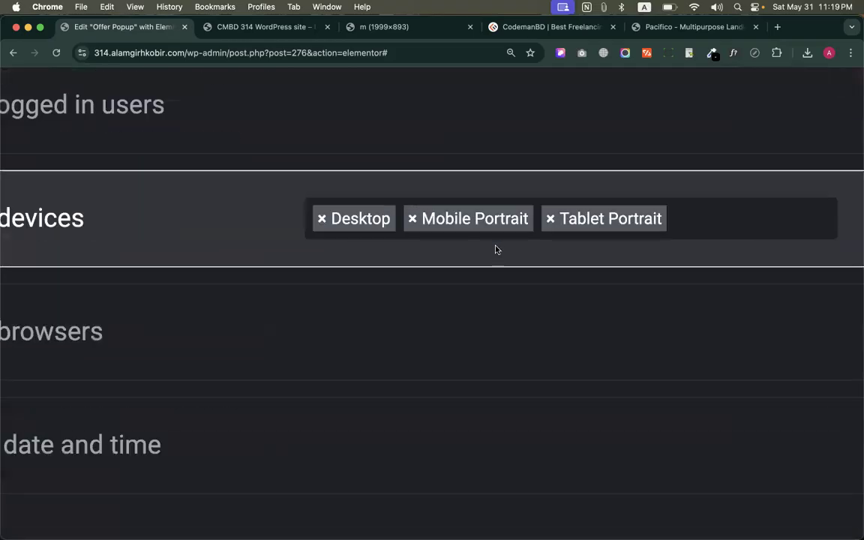
scroll(495, 249, up, 1)
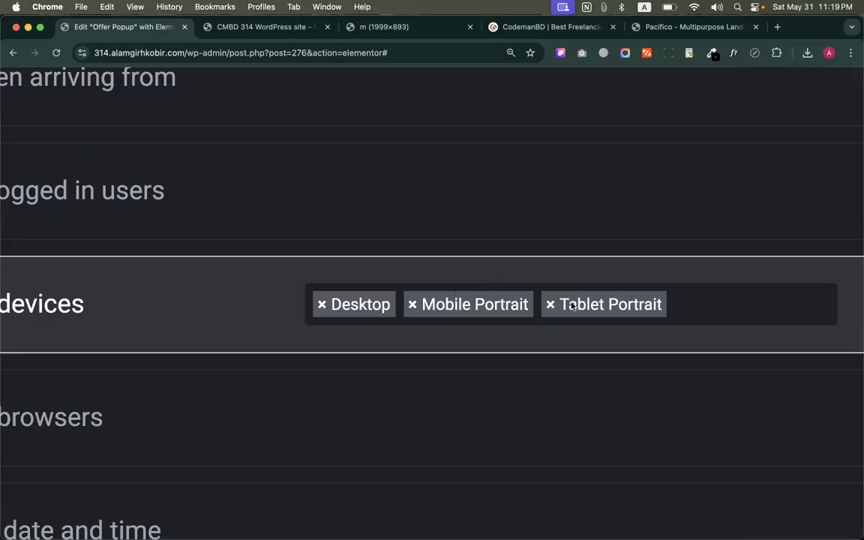
click(412, 304)
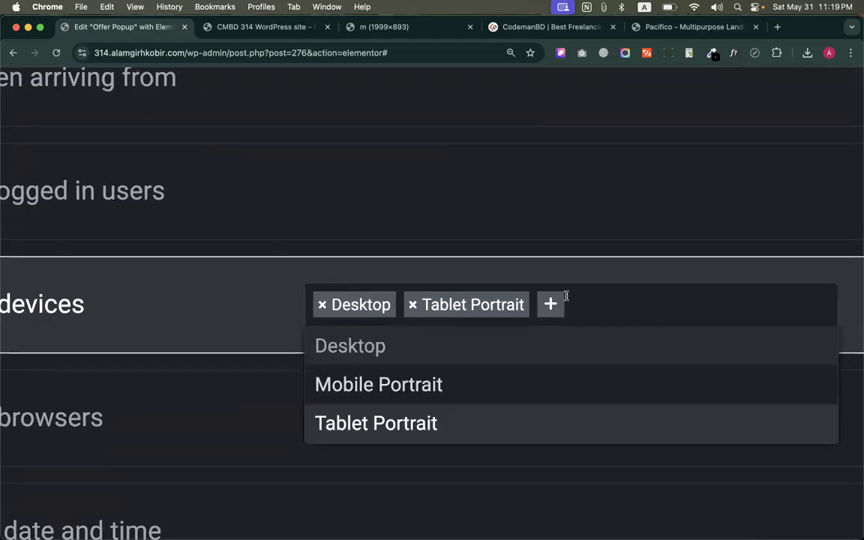
click(523, 274)
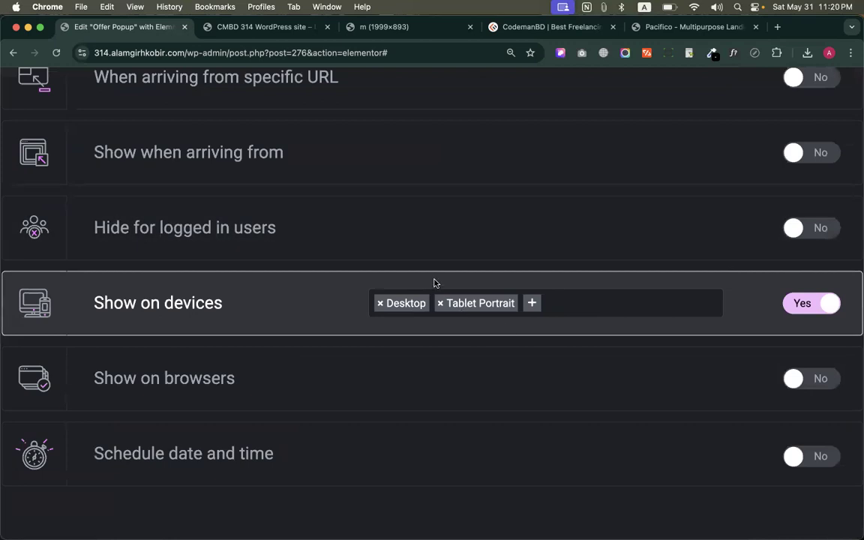
click(531, 306)
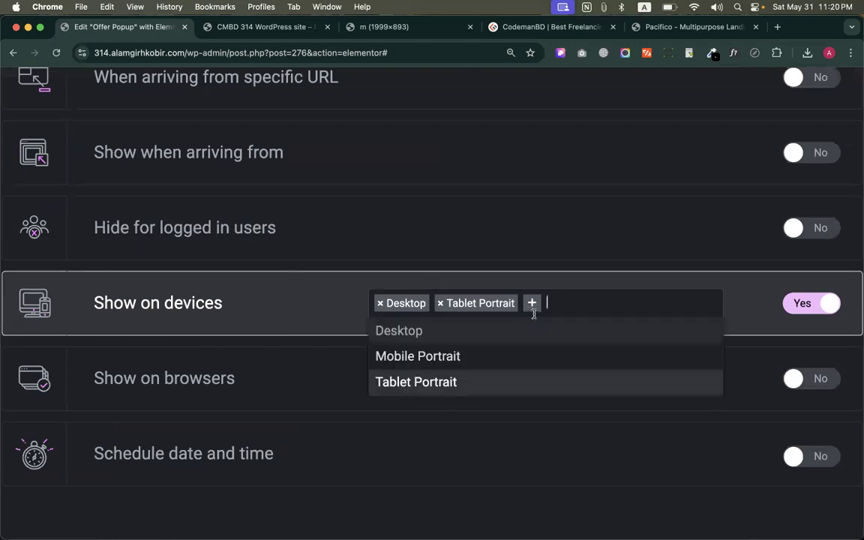
click(410, 358)
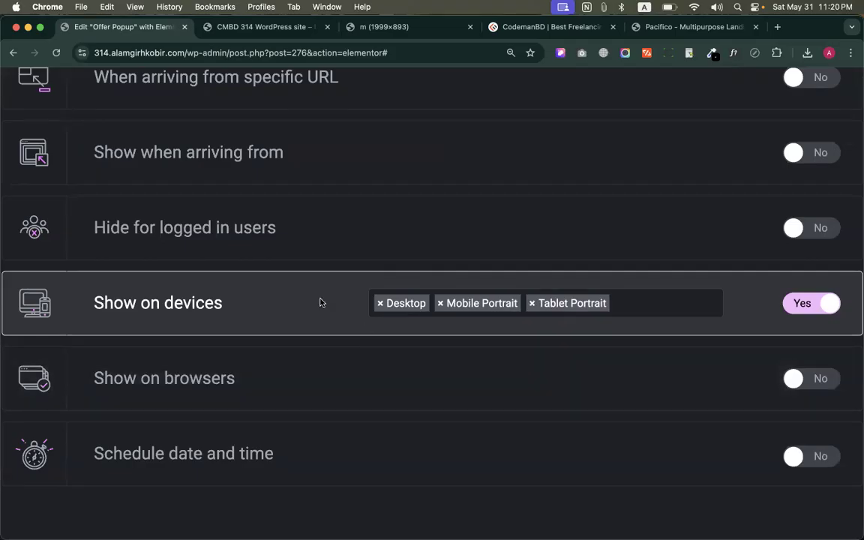
Disable the Show on devices rule
key(super+equal)
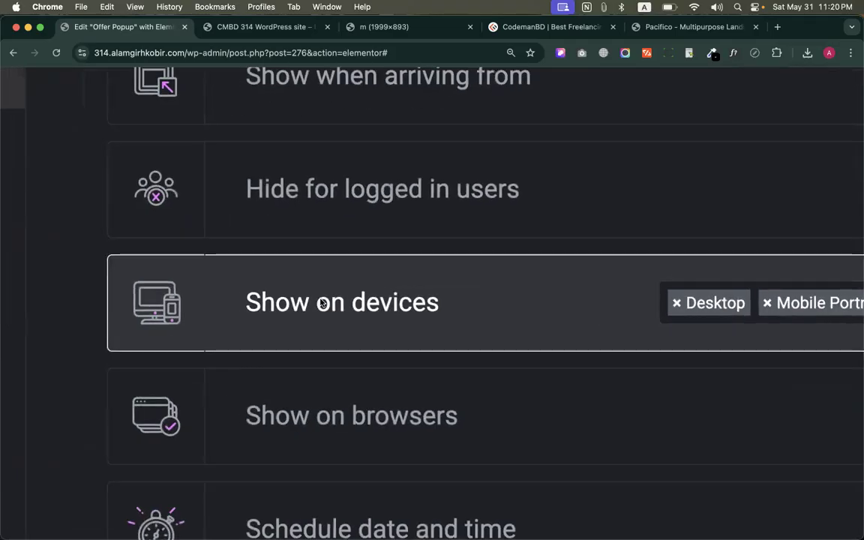
key(super+0)
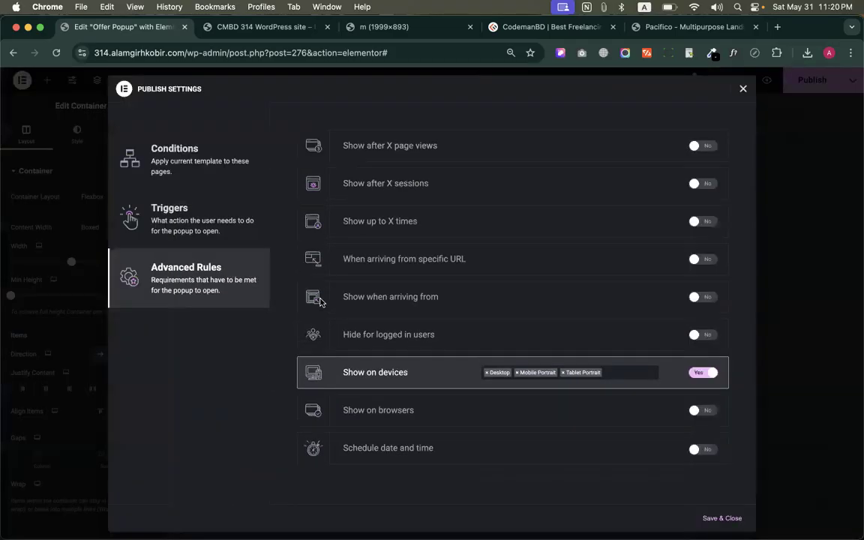
click(702, 372)
Enable the Show on browsers rule, set it to Custom to view the selectable browsers, and disable the rule again
click(698, 410)
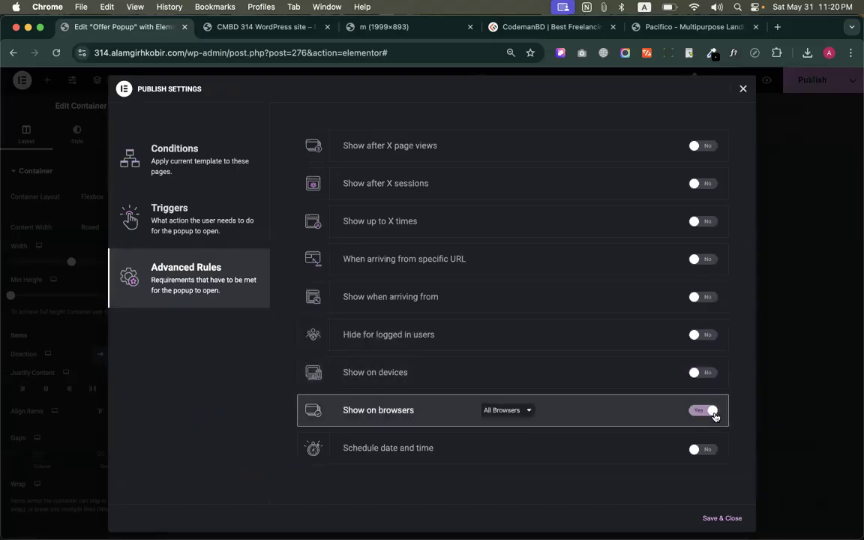
click(513, 412)
click(506, 422)
click(572, 405)
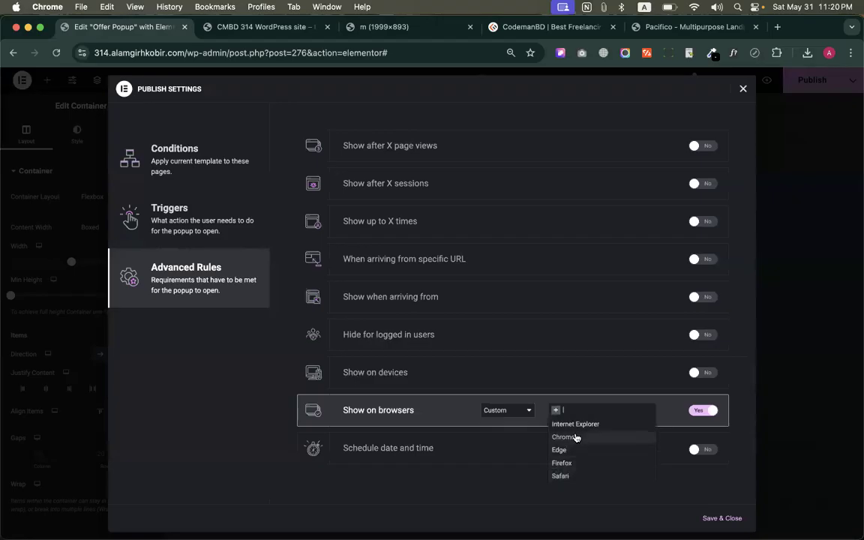
click(700, 411)
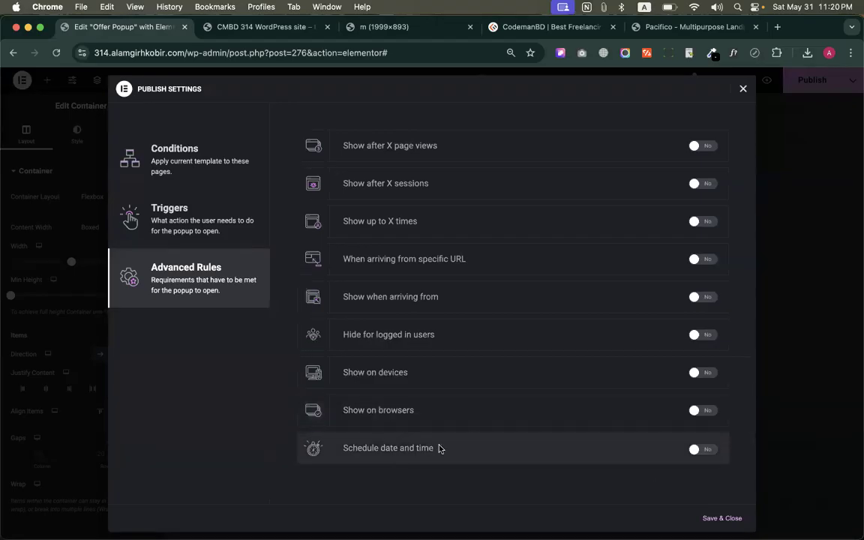
Enable the Schedule date and time rule and examine its Timezone options
click(705, 449)
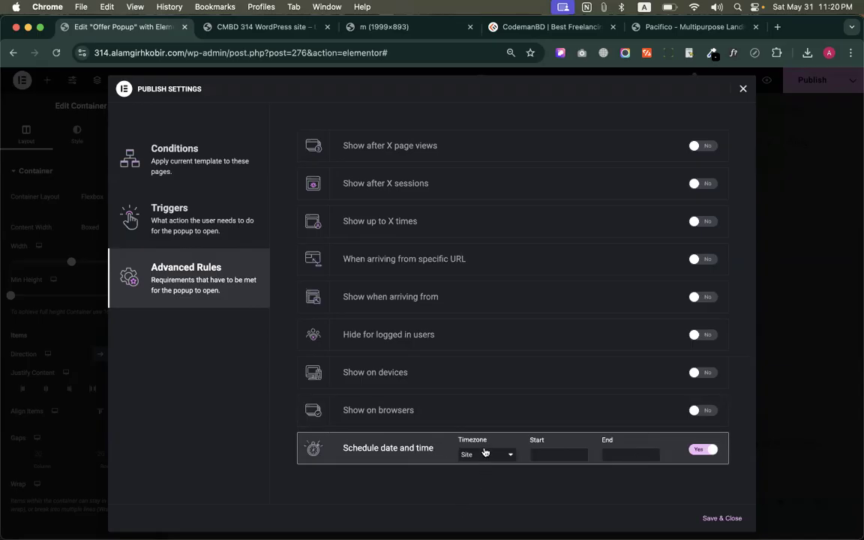
click(512, 456)
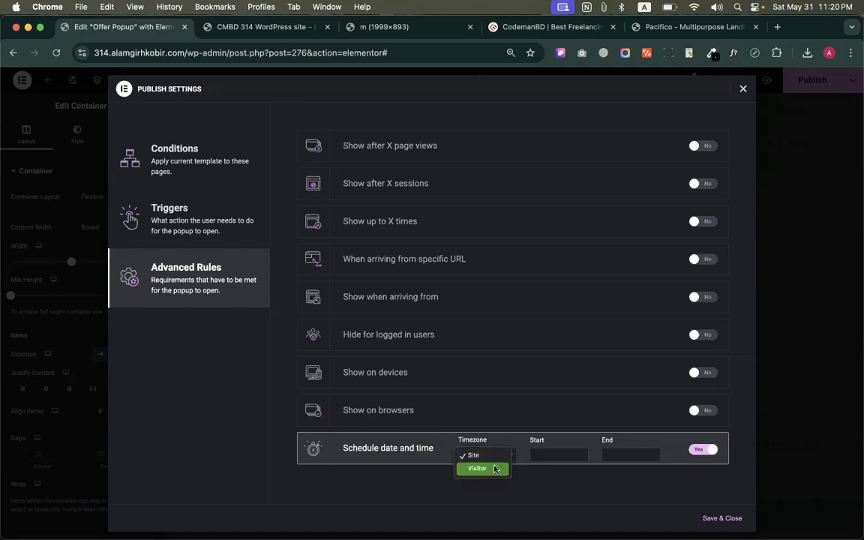
click(429, 448)
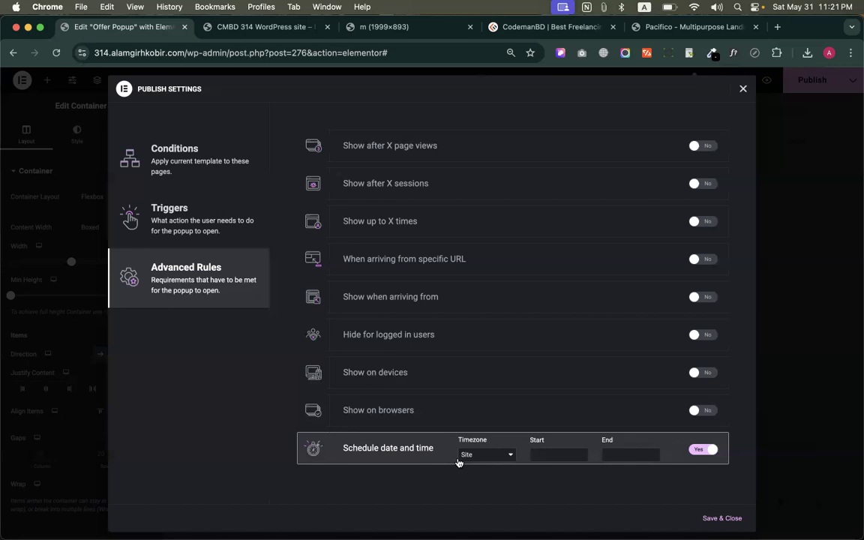
click(458, 458)
click(409, 456)
click(474, 455)
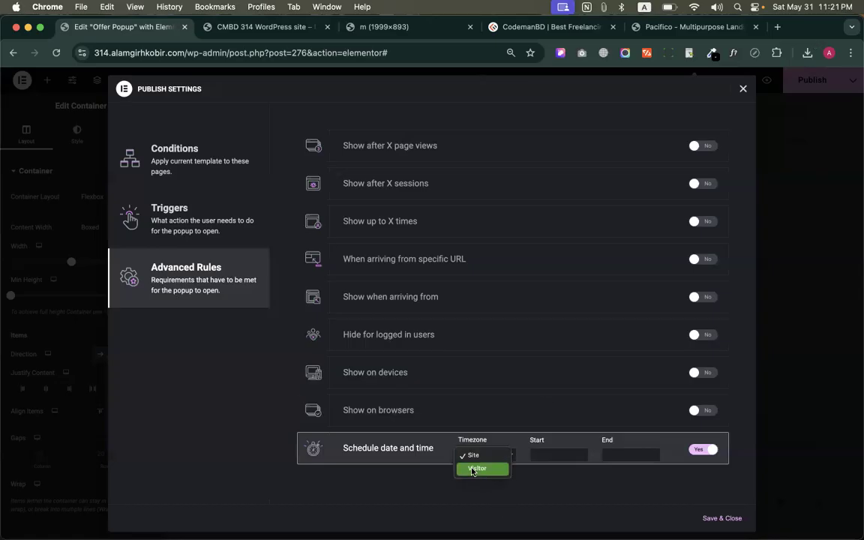
click(411, 464)
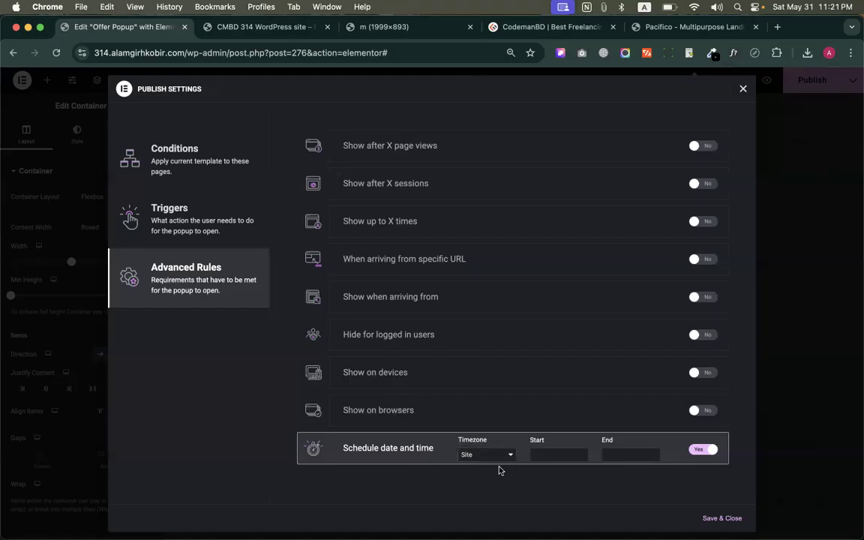
Look at the Start and End date pickers of the schedule rule, and save and close the publish settings
click(554, 459)
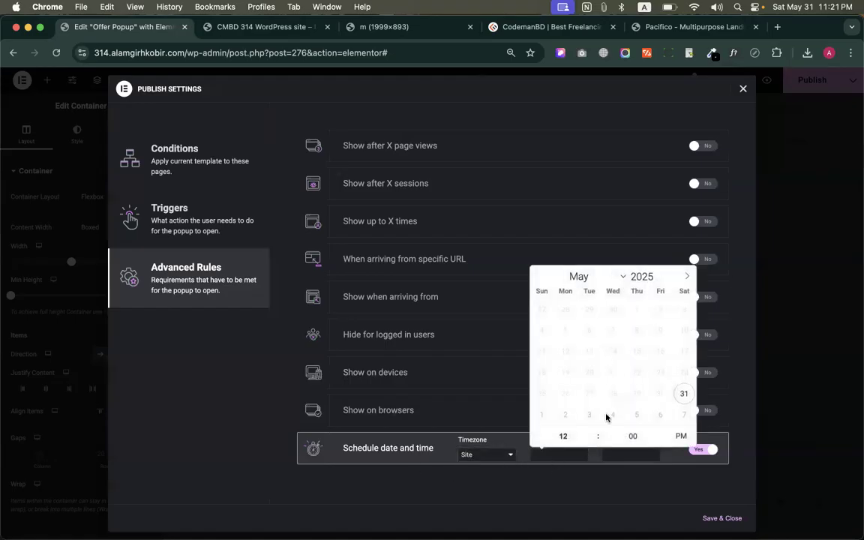
click(643, 504)
click(635, 456)
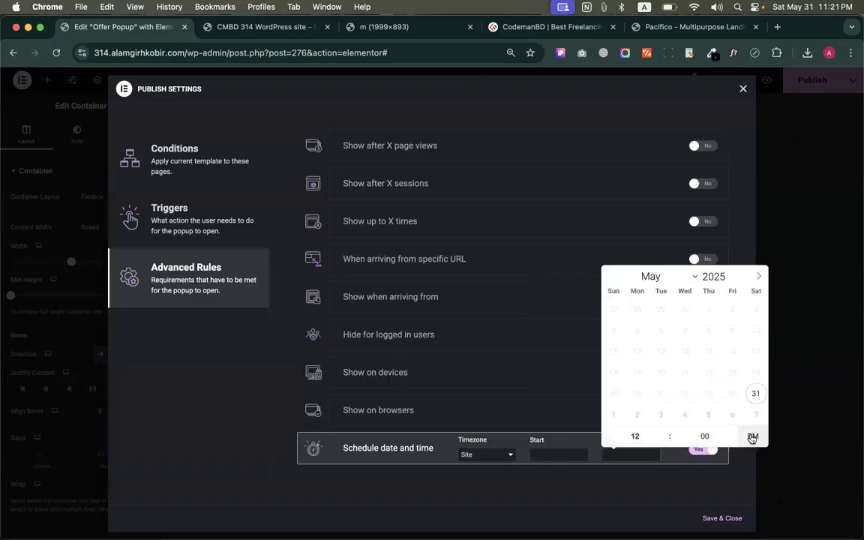
click(735, 519)
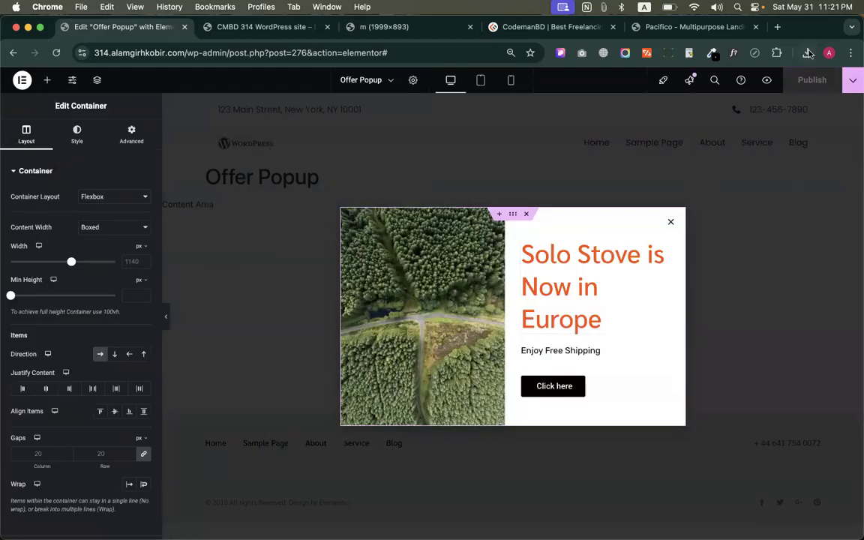
Reopen the popup's Advanced Rules, disable Schedule date and time, and save and close the publish settings
click(852, 80)
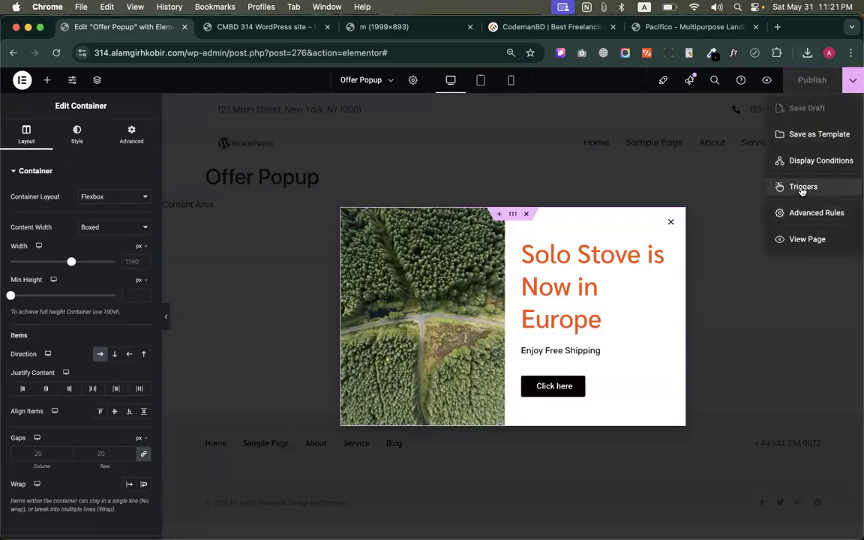
click(801, 189)
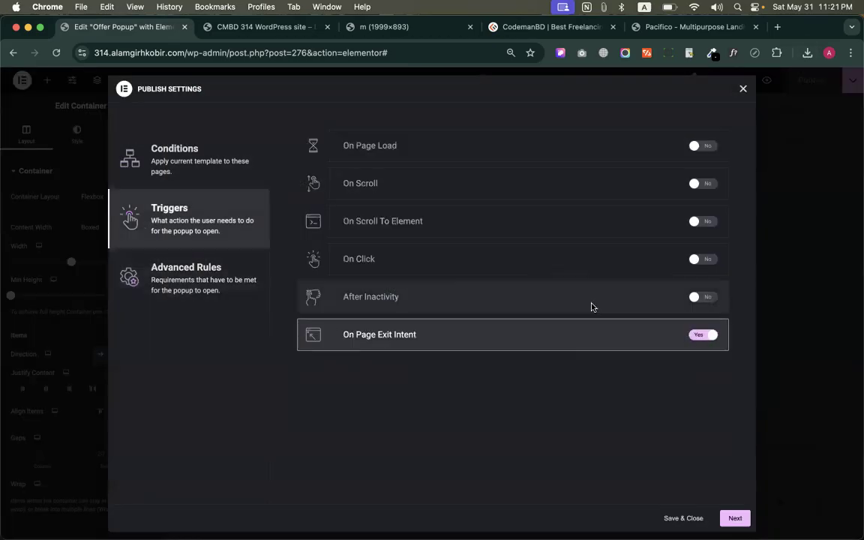
click(226, 293)
click(701, 451)
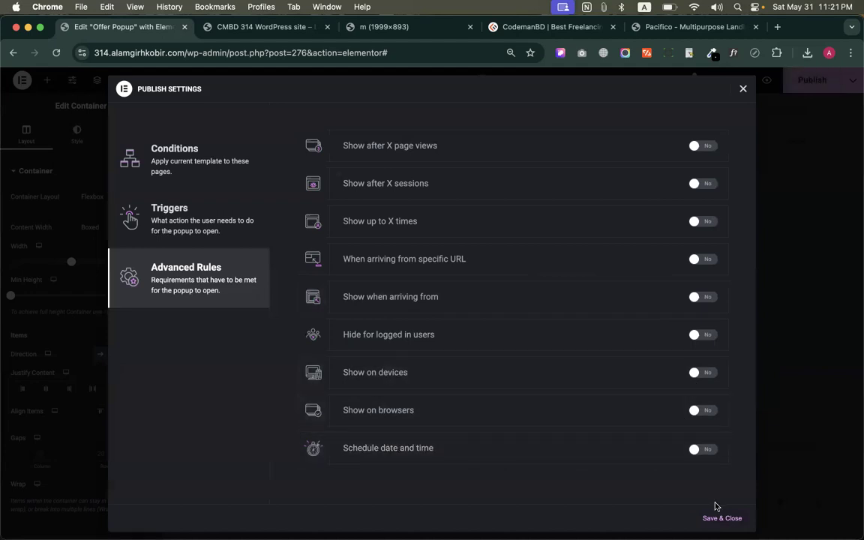
click(711, 517)
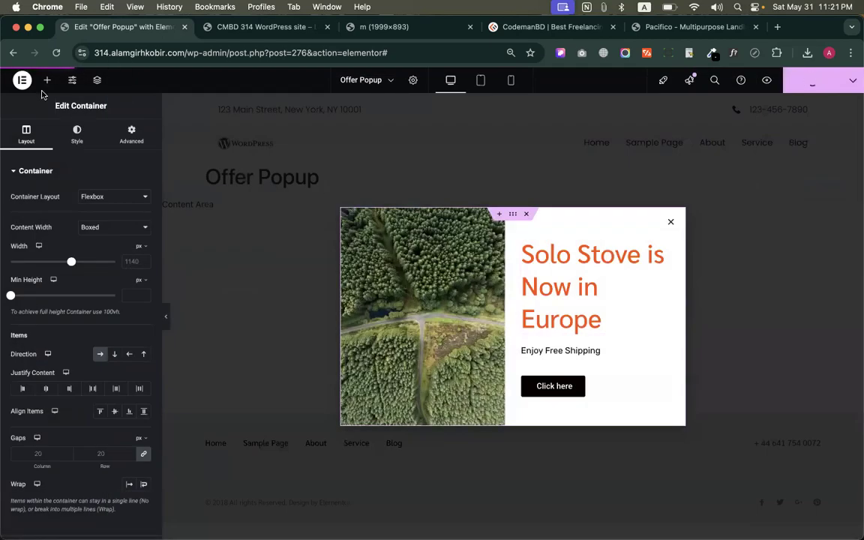
click(21, 79)
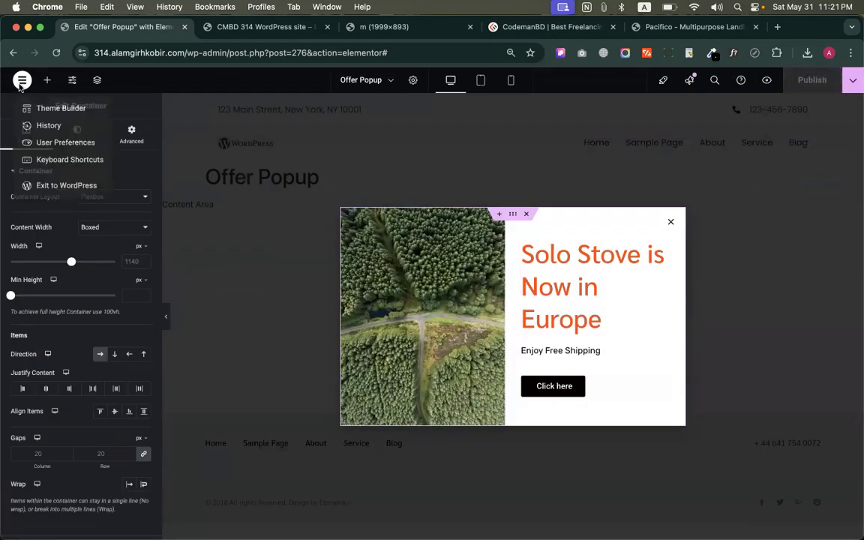
click(441, 280)
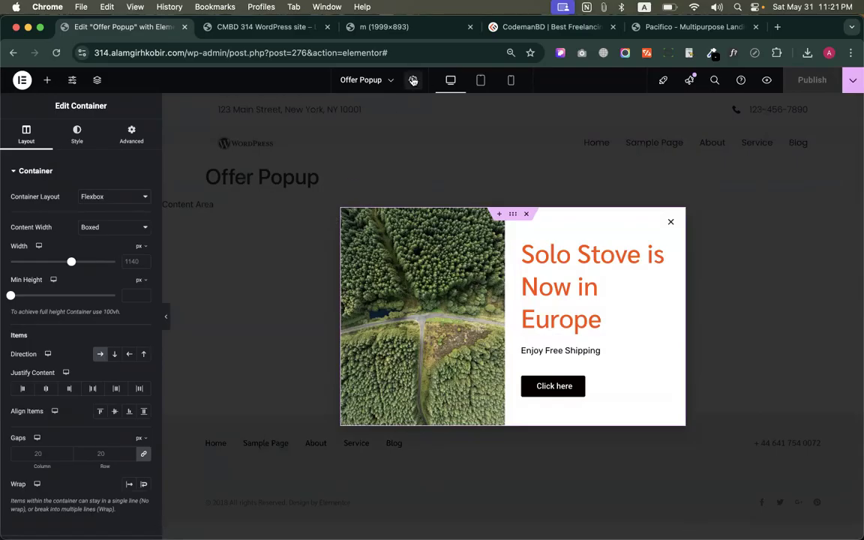
Open the Popup Settings of the Offer Popup
scroll(411, 87, up, 5)
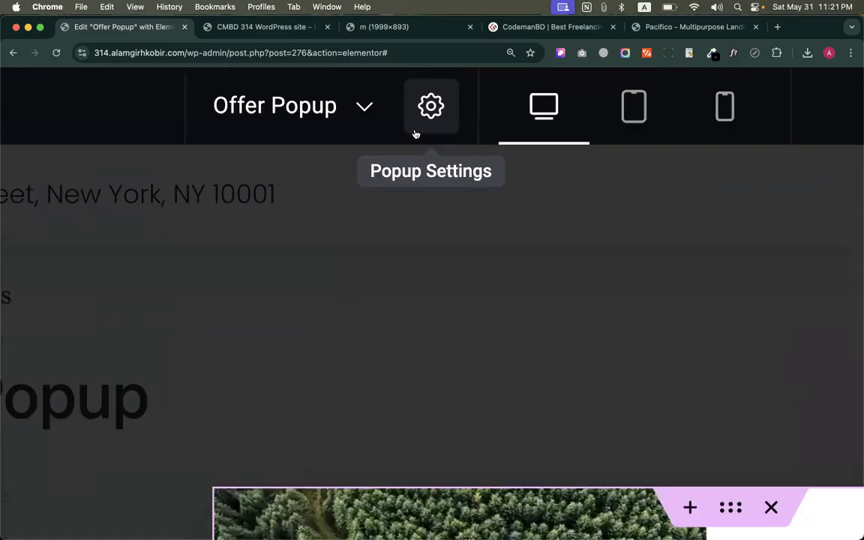
scroll(433, 110, down, 5)
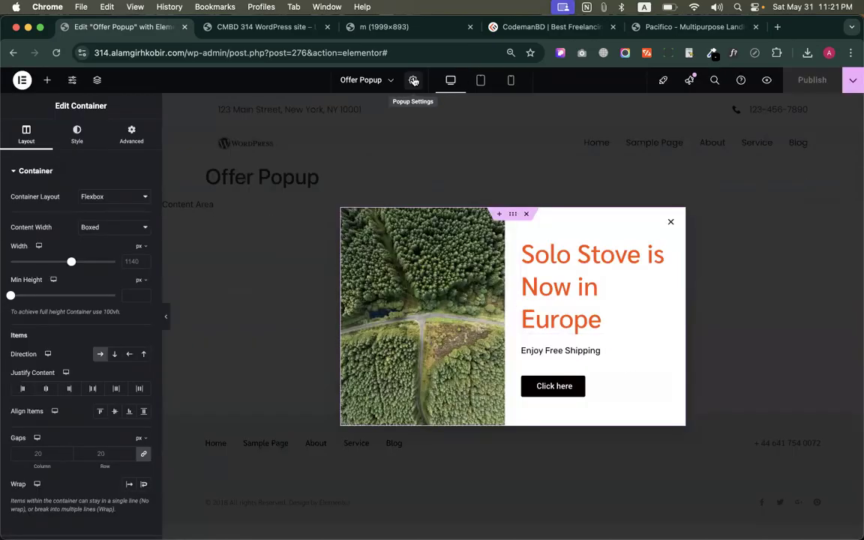
click(413, 80)
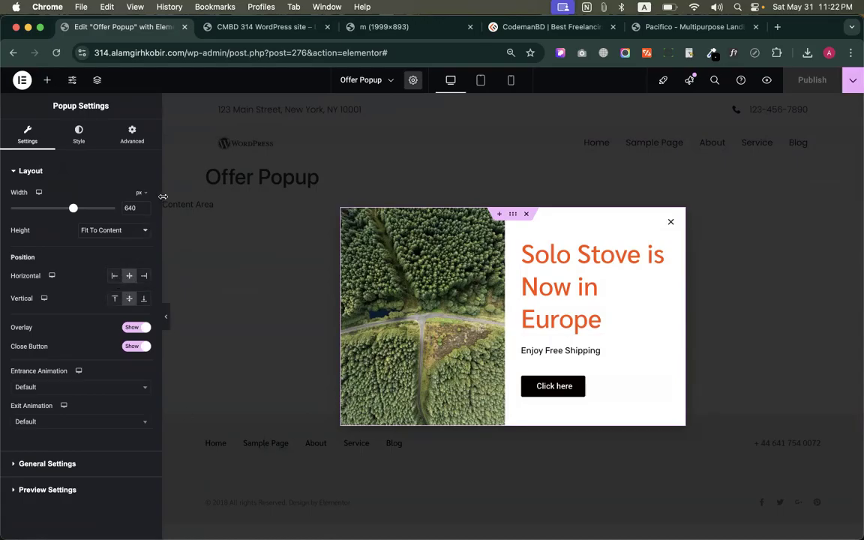
Try the popup at the left, top, bottom and right positions, and return it to the centre horizontally and vertically
click(113, 279)
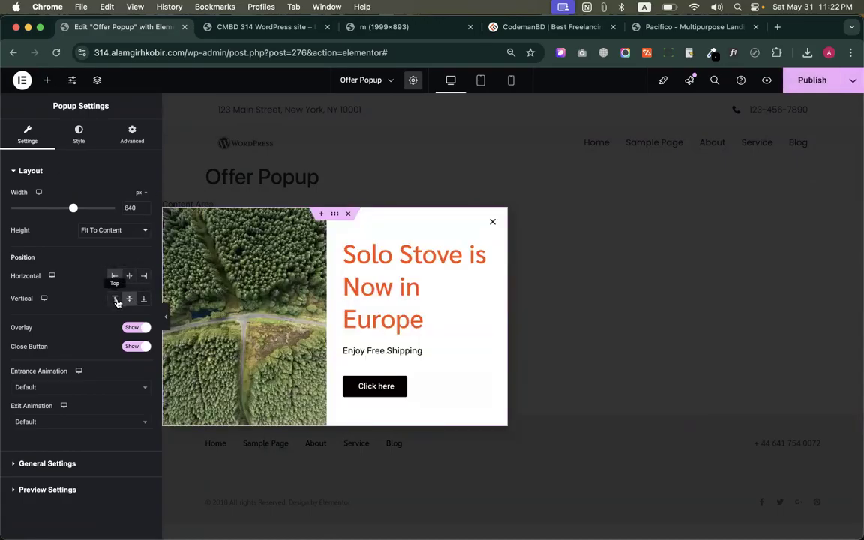
click(114, 299)
click(143, 299)
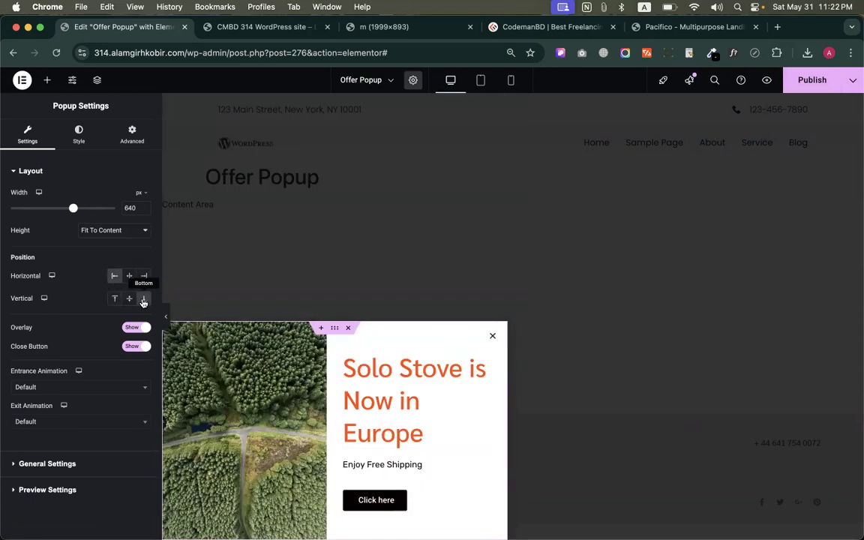
click(143, 278)
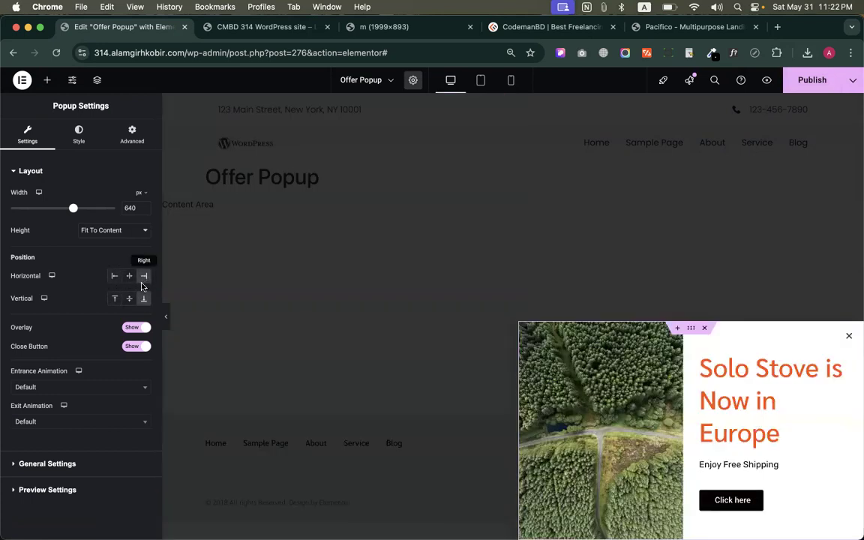
click(129, 298)
click(127, 276)
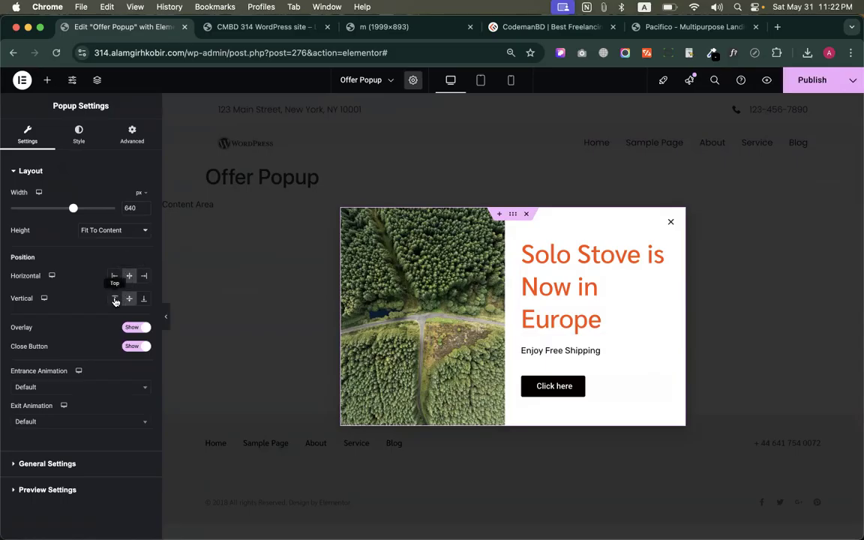
Set the popup's vertical position to Top and its horizontal position to Right
click(115, 299)
click(144, 277)
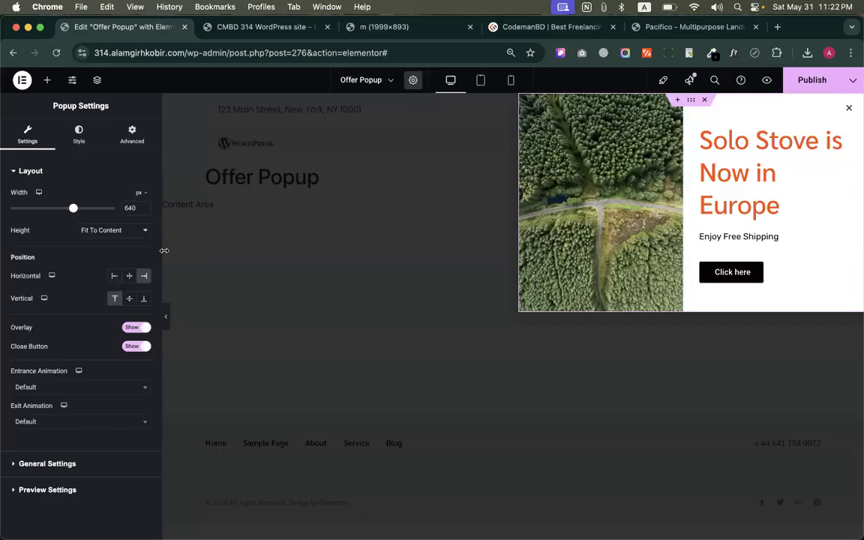
Centre the popup horizontally and vertically, and try turning its overlay and close button off and back on
click(129, 276)
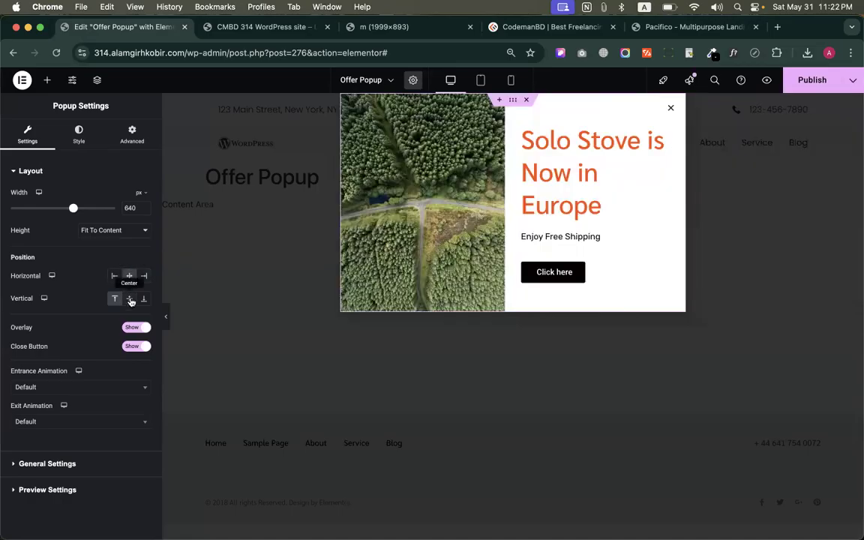
click(130, 300)
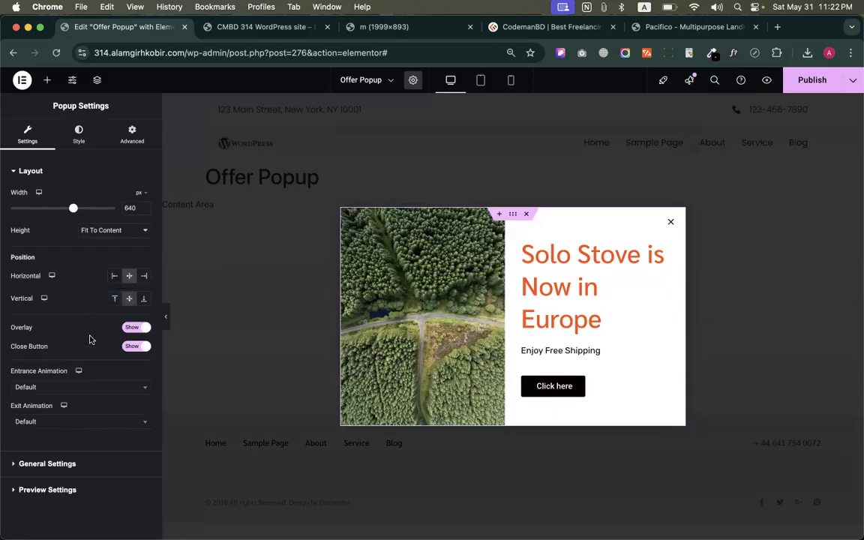
click(128, 328)
click(131, 328)
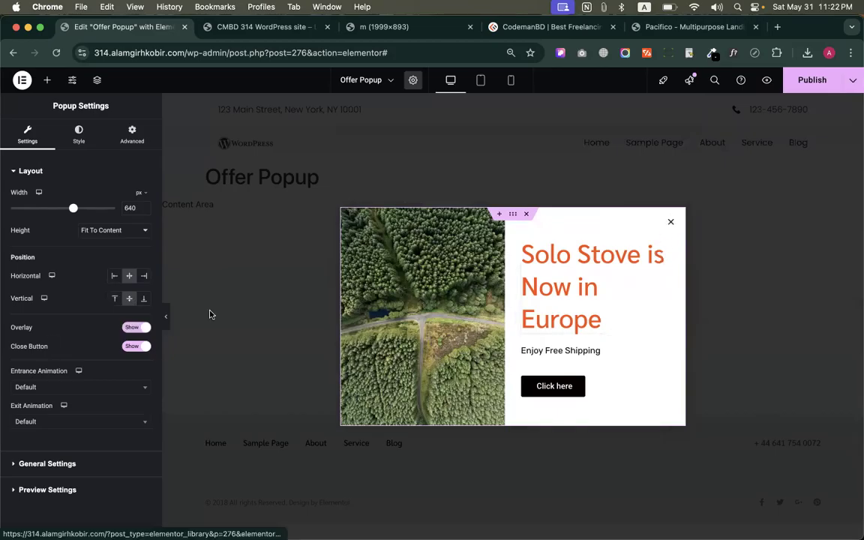
click(128, 347)
click(129, 348)
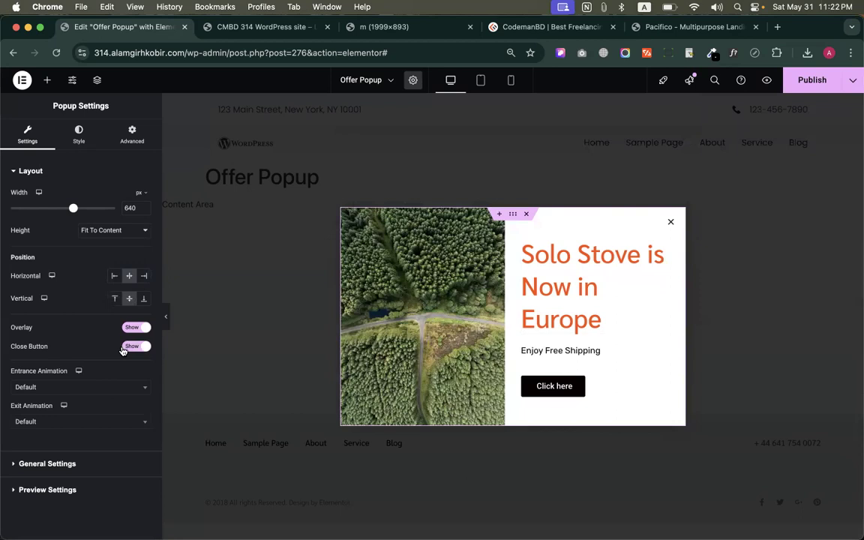
Set the popup's entrance animation to Fade In
click(53, 388)
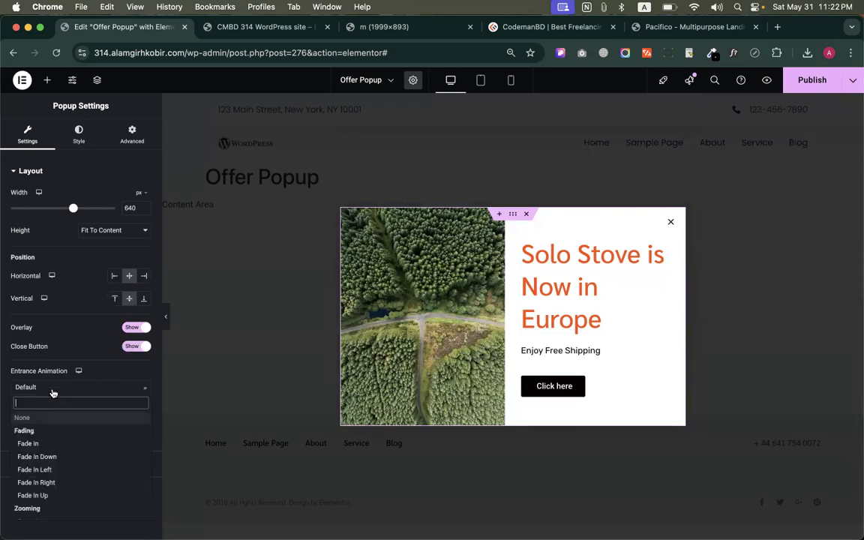
click(44, 444)
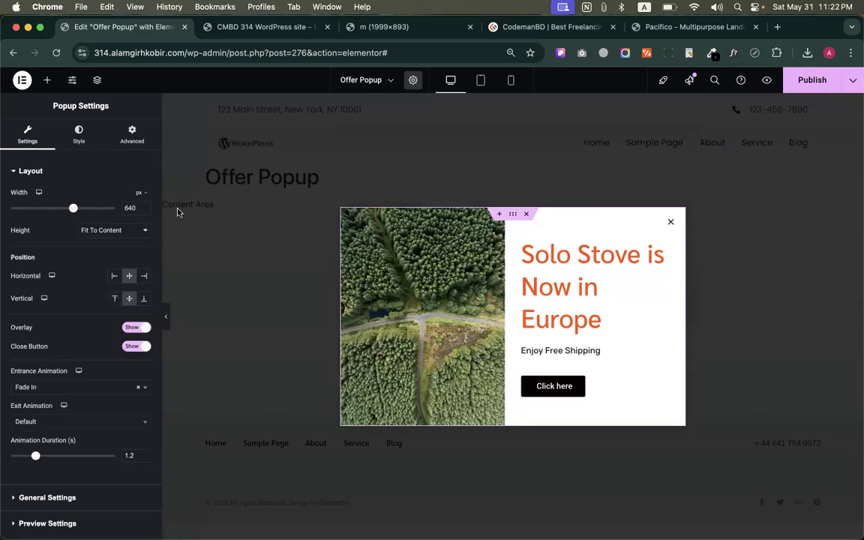
Position the popup at the left horizontally and the bottom vertically, and set its height to Fit To Screen
click(114, 275)
click(143, 298)
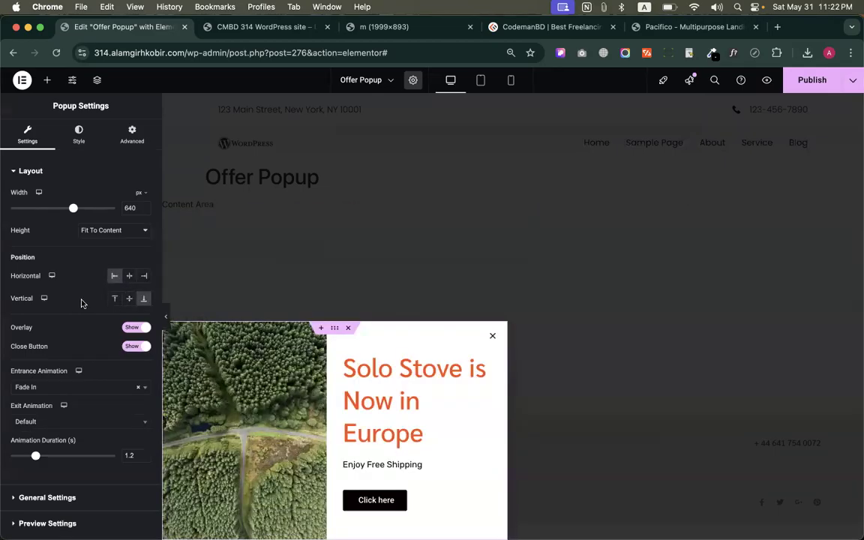
click(107, 237)
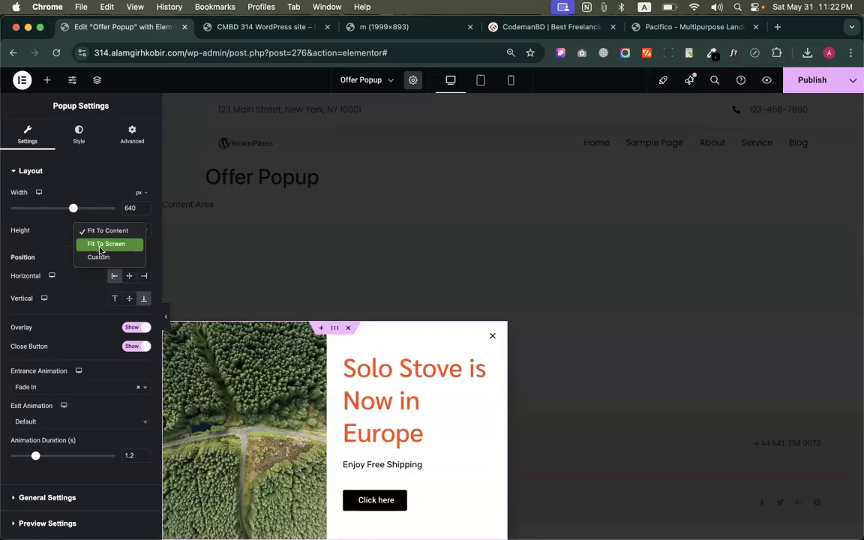
click(100, 251)
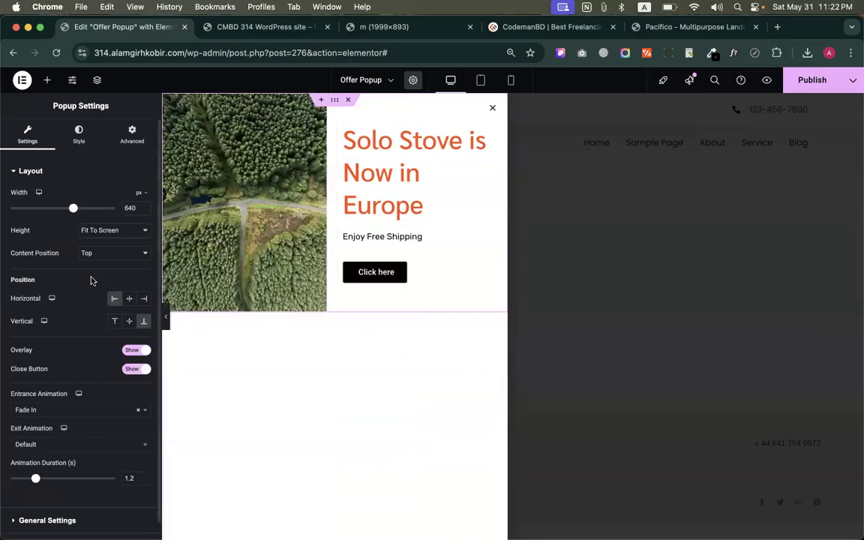
Set the popup's entrance animation to Slide In Left from the Sliding group
scroll(88, 345, down, 1)
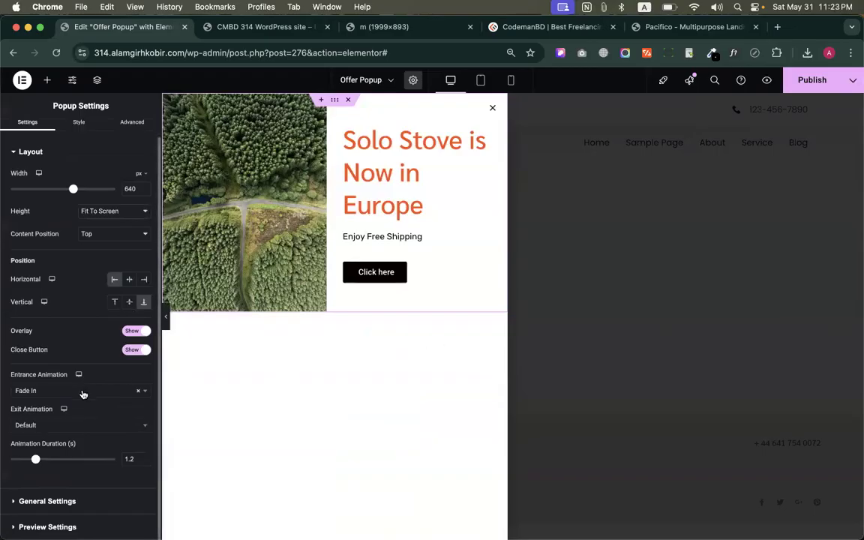
click(83, 391)
scroll(64, 484, down, 3)
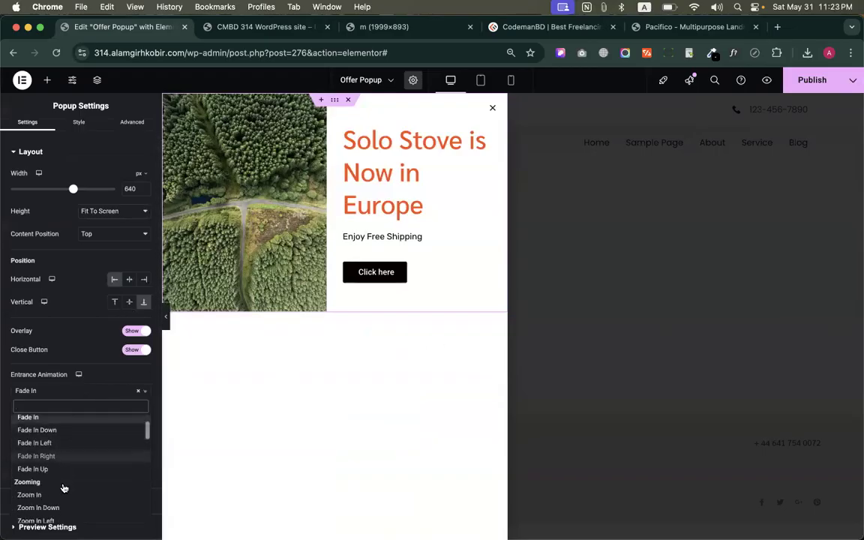
scroll(64, 471, up, 3)
scroll(63, 470, down, 5)
scroll(63, 470, down, 5)
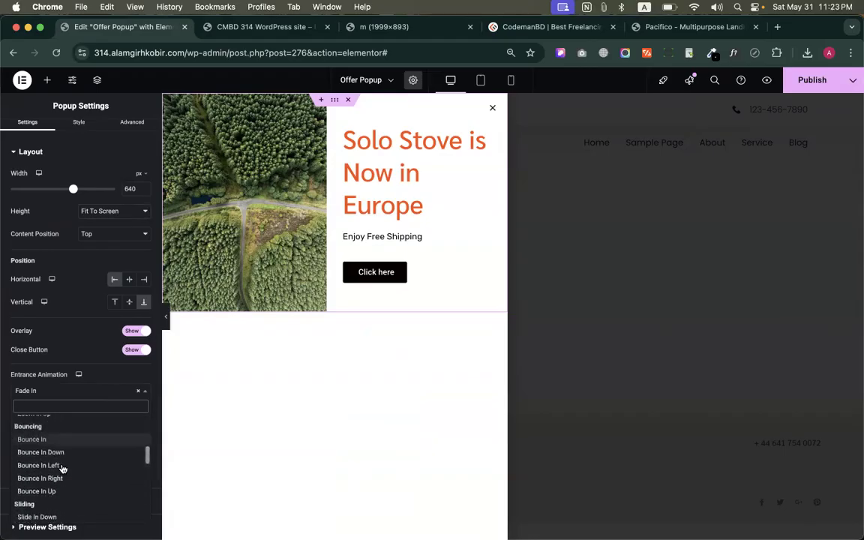
scroll(53, 462, up, 1)
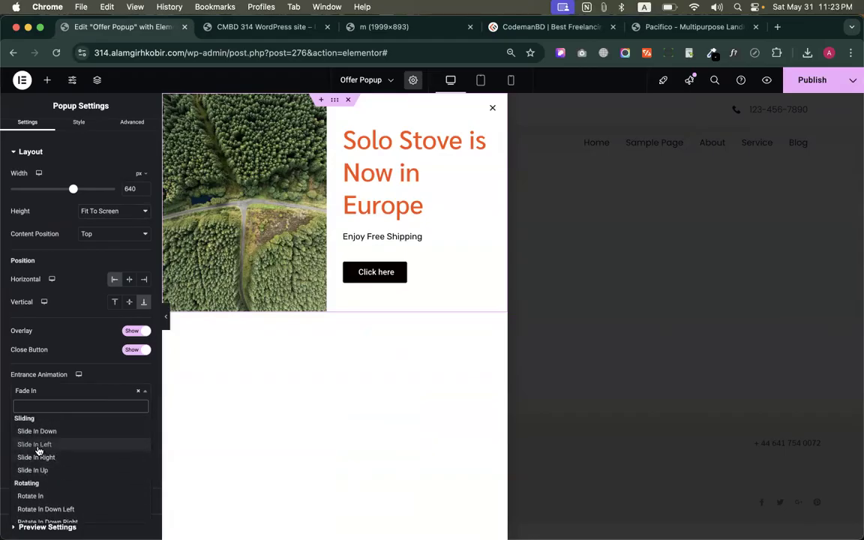
click(39, 447)
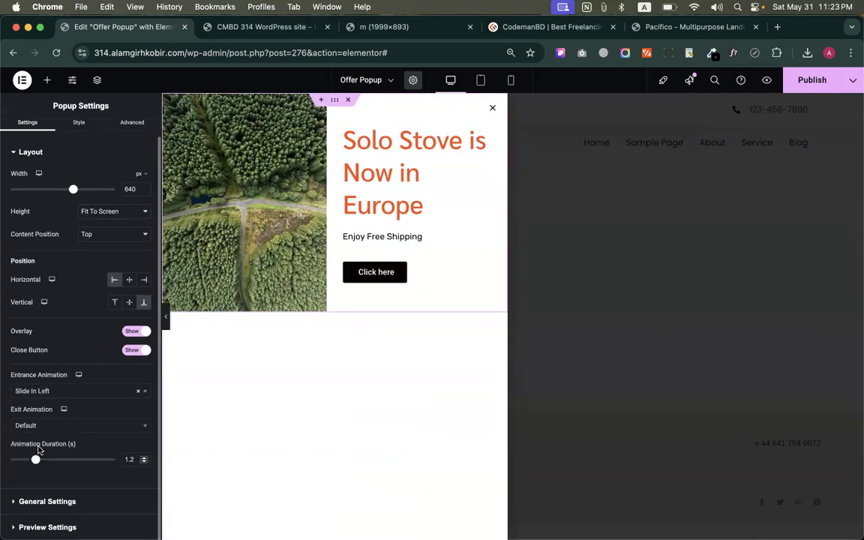
Set the popup's exit animation to Slide Out Left
click(56, 426)
scroll(60, 395, down, 5)
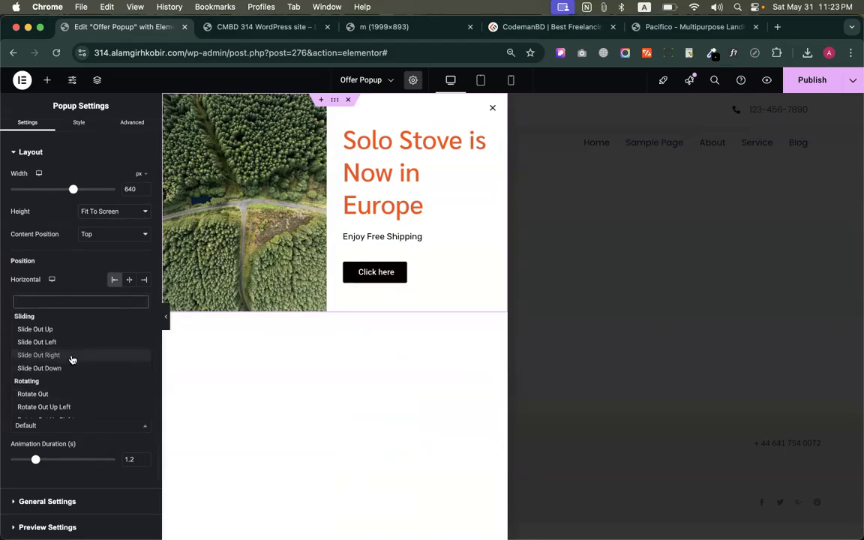
click(47, 343)
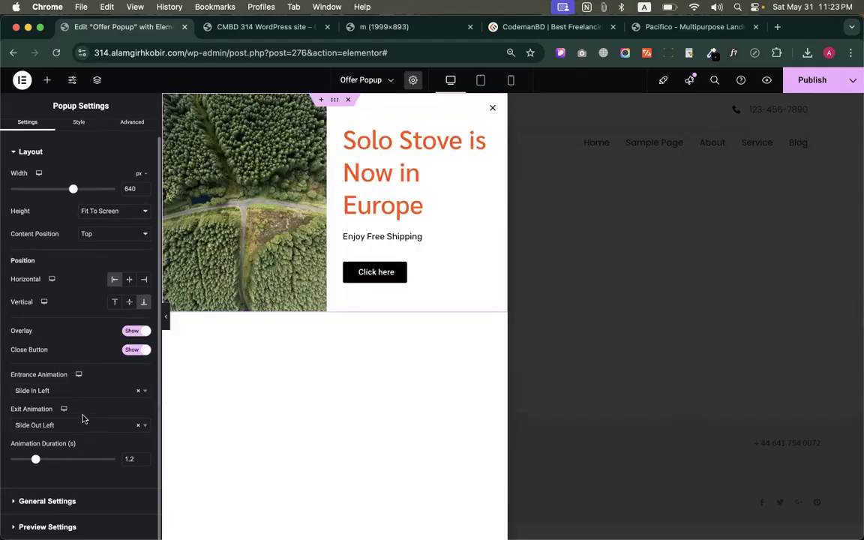
Examine the popup's General Settings, Preview Settings and style options
click(66, 500)
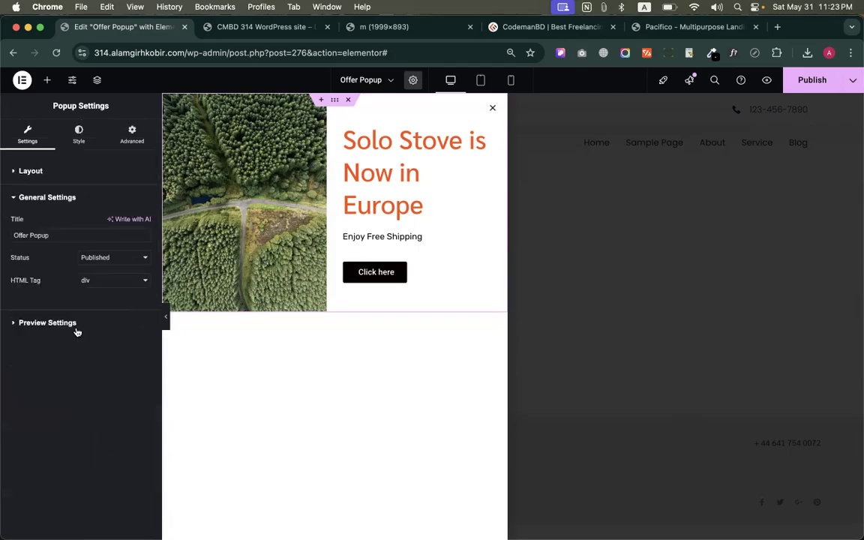
click(53, 322)
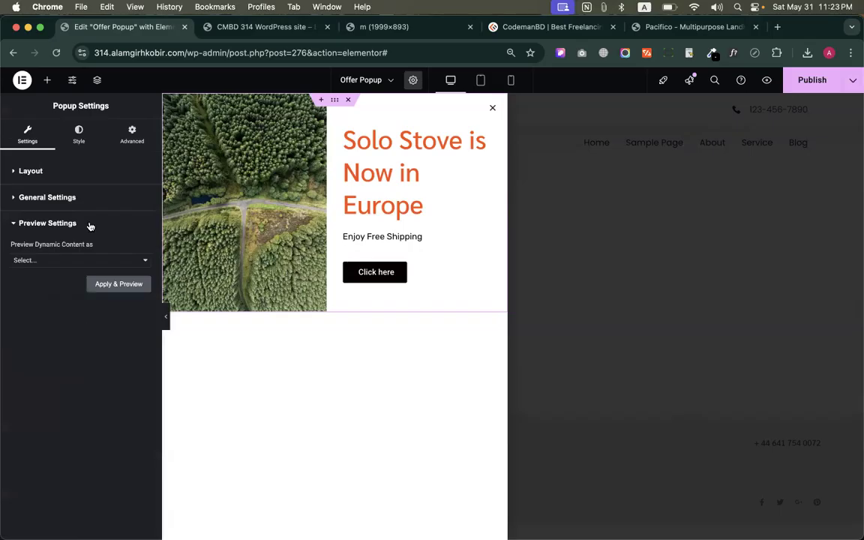
click(77, 131)
click(27, 133)
click(79, 139)
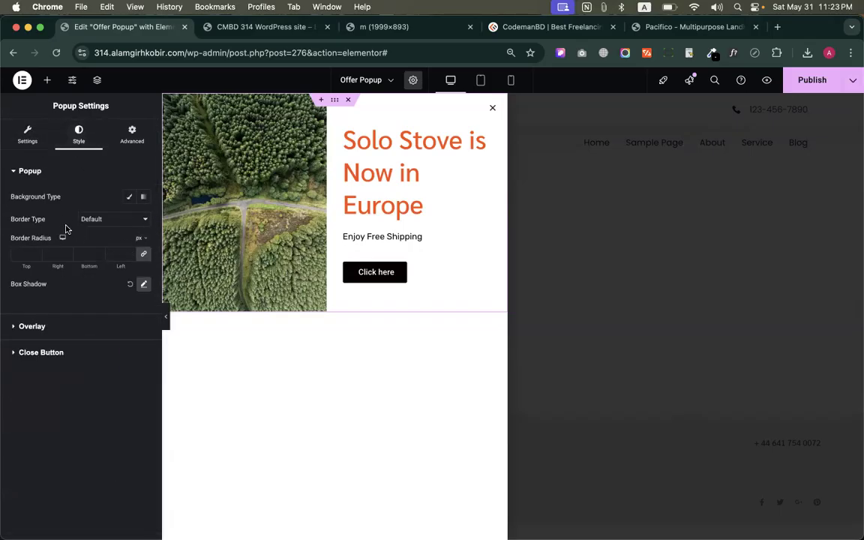
Set the popup's background type to Classic, try the red colour #E54A4A and clear it again
drag(12, 197, 66, 198)
click(79, 201)
click(126, 198)
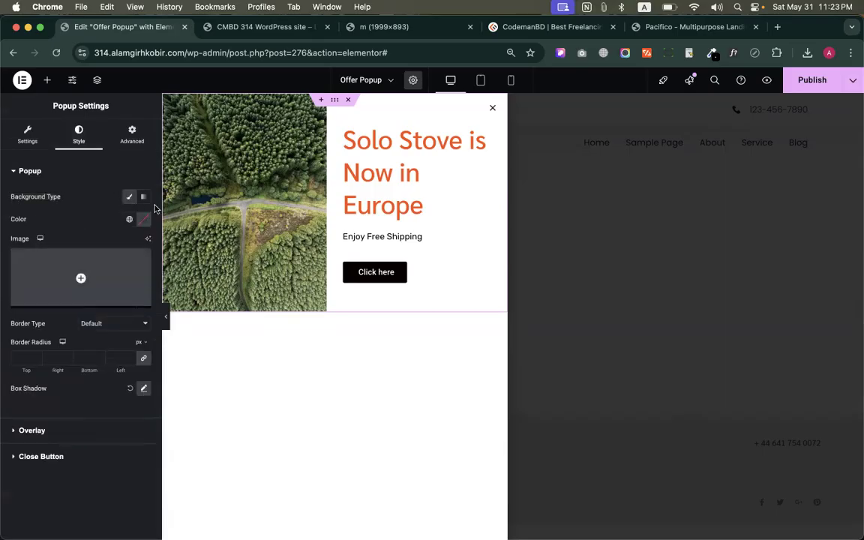
click(143, 219)
drag(147, 265, 165, 271)
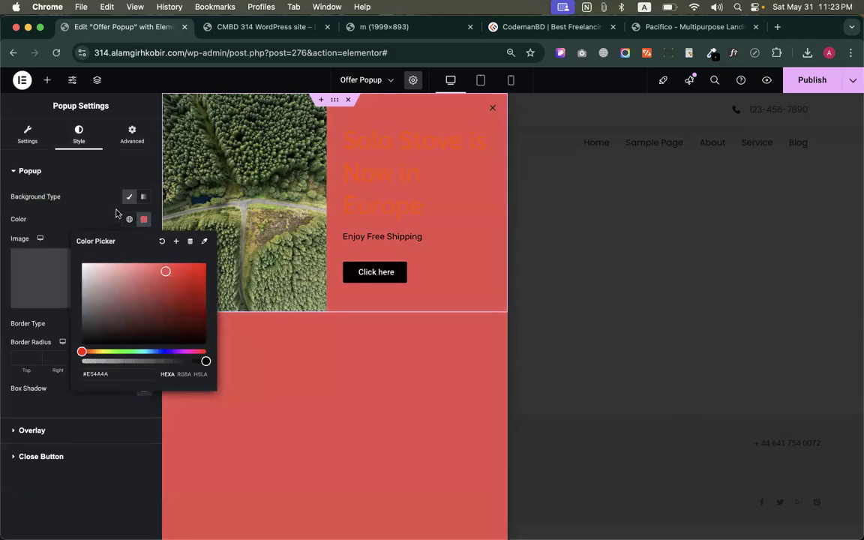
click(189, 241)
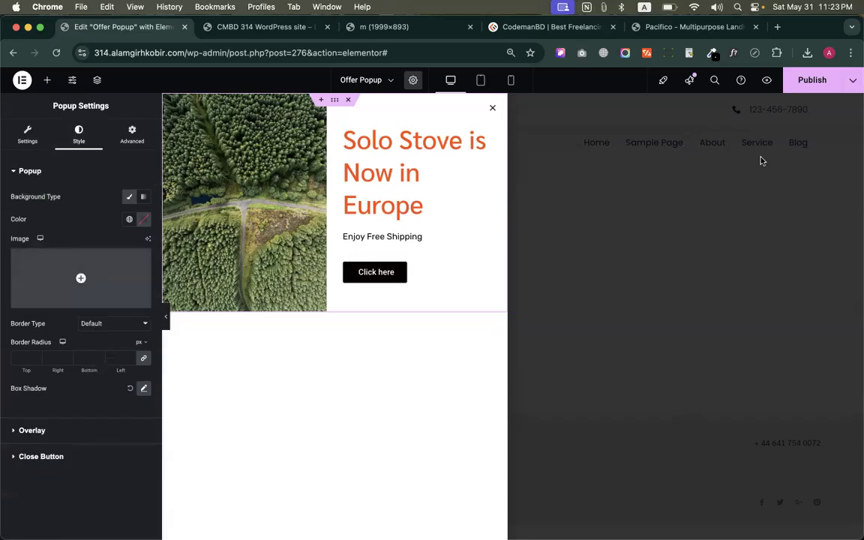
Publish the popup changes, and set the popup's horizontal and vertical positions to Center
click(809, 80)
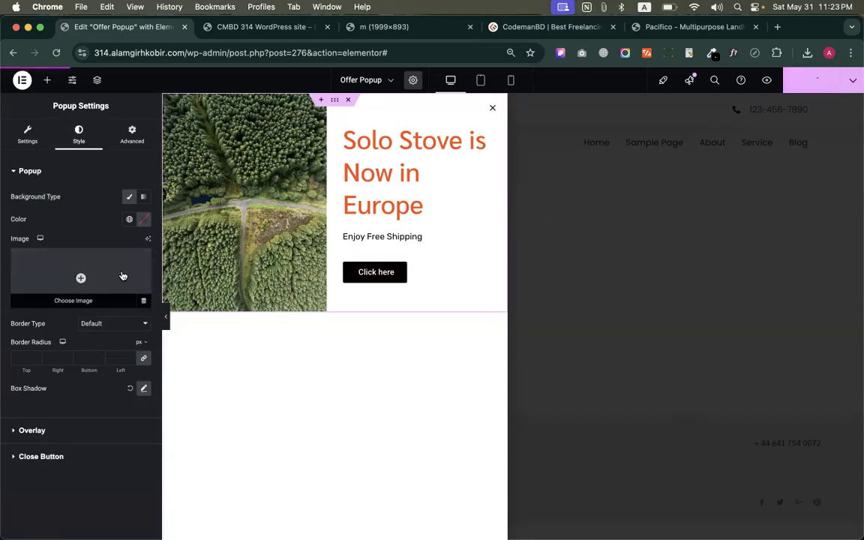
click(47, 136)
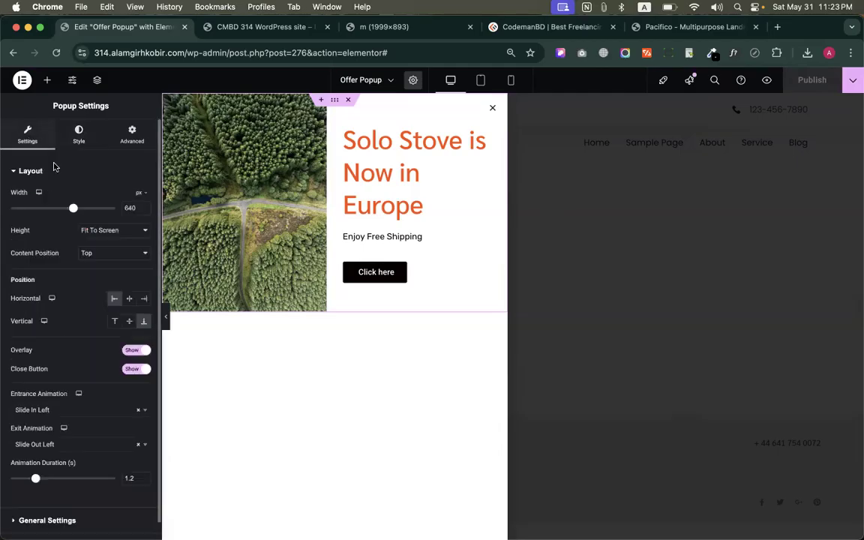
click(129, 298)
click(129, 321)
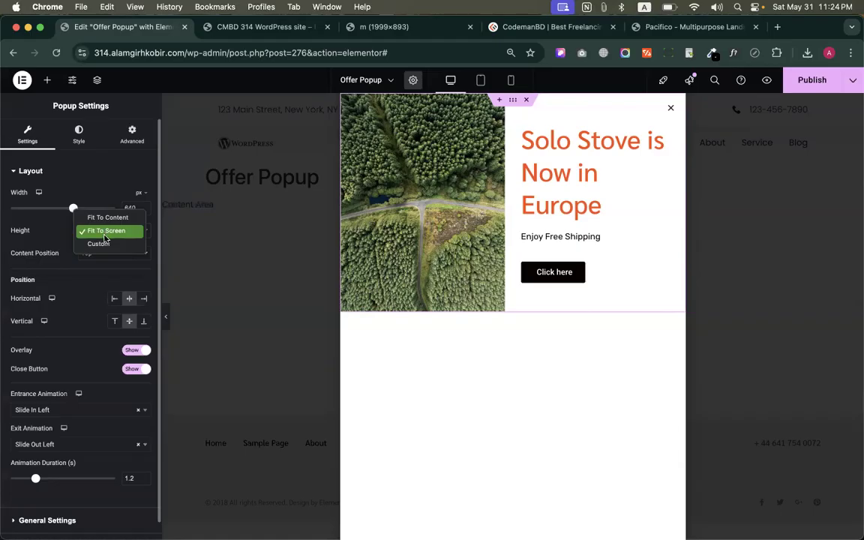
Try a custom popup height, first at 300 px and at 947 px
click(99, 244)
mouse_move(40, 267)
mouse_down()
mouse_move(61, 265)
mouse_move(34, 265)
mouse_up()
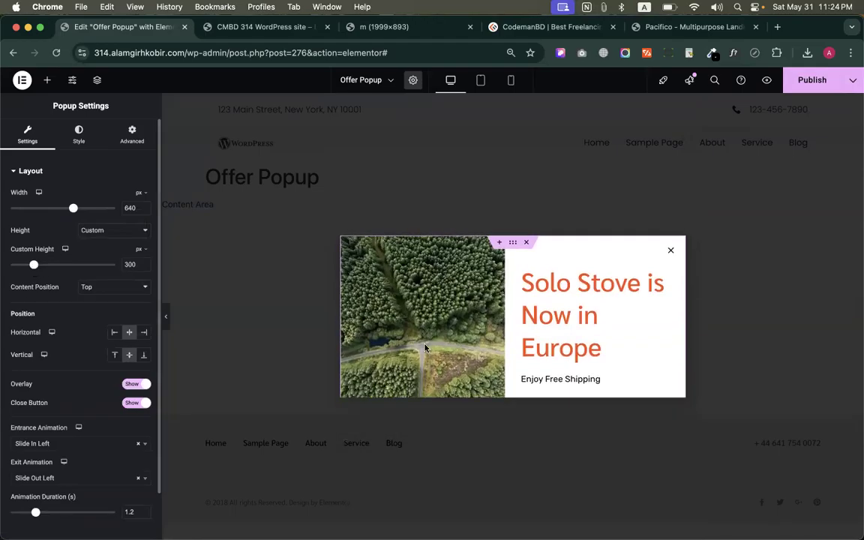
scroll(512, 284, down, 2)
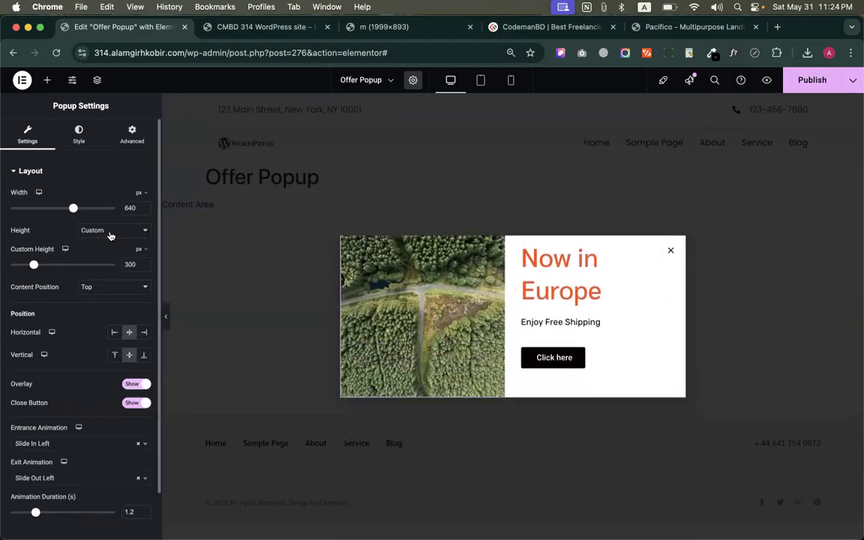
drag(34, 265, 109, 265)
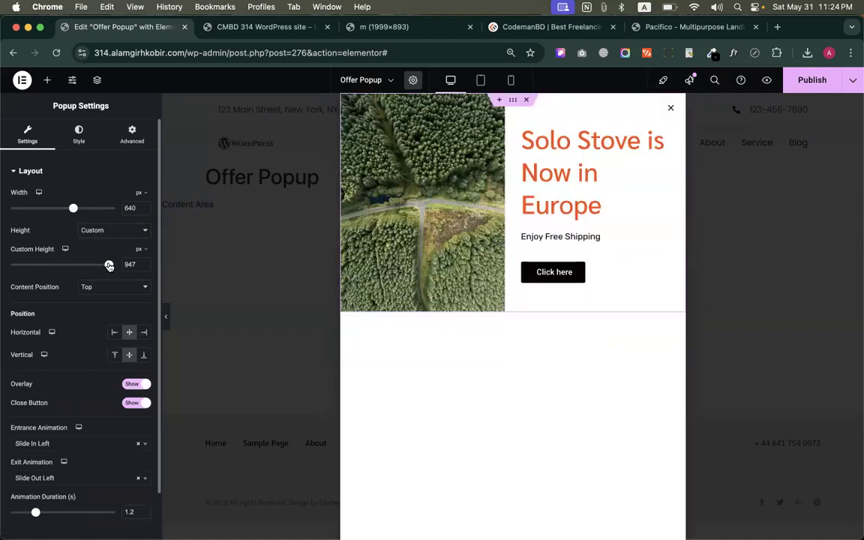
Set the popup's height to Fit To Content and publish the changes
click(98, 237)
click(101, 211)
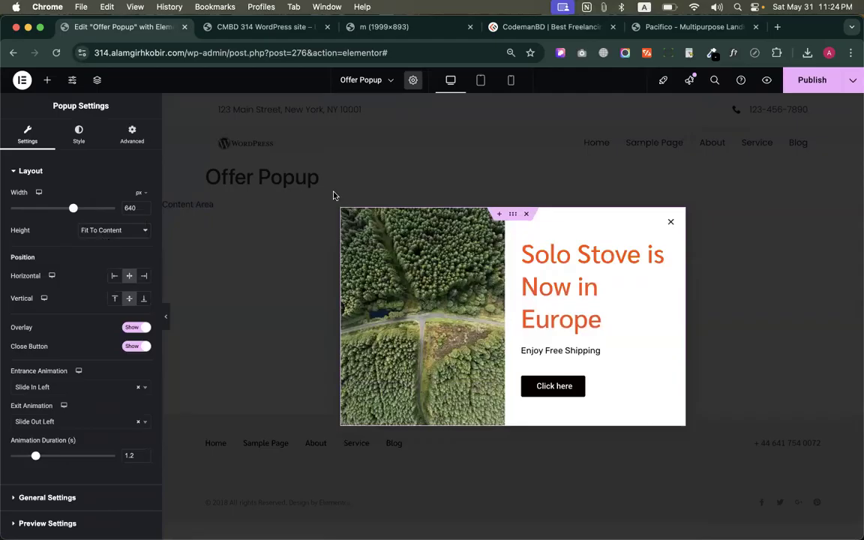
click(833, 82)
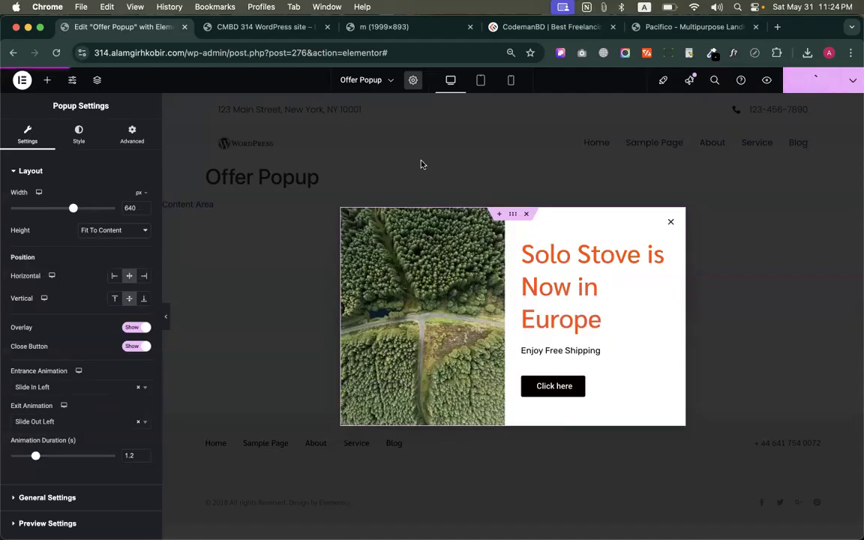
Exit the popup editor to WordPress, and open the site's Home page for editing with Elementor in the other browser tab
click(23, 79)
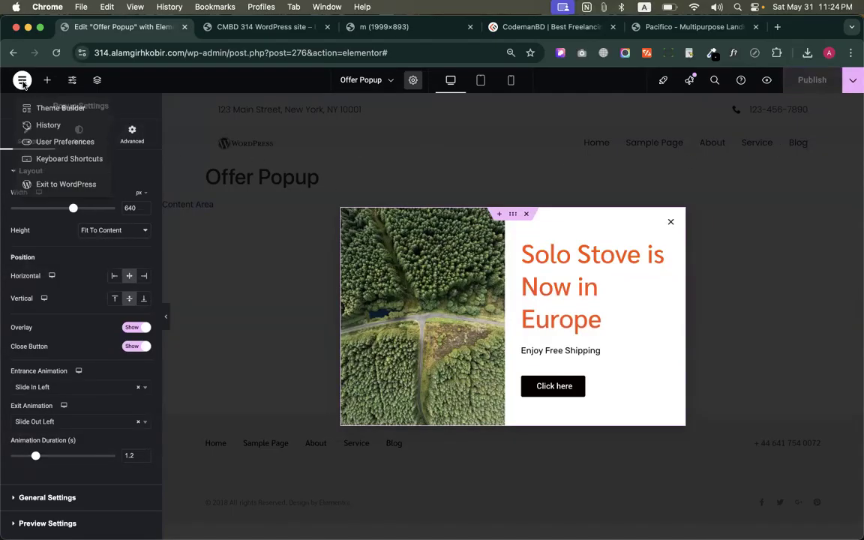
click(51, 171)
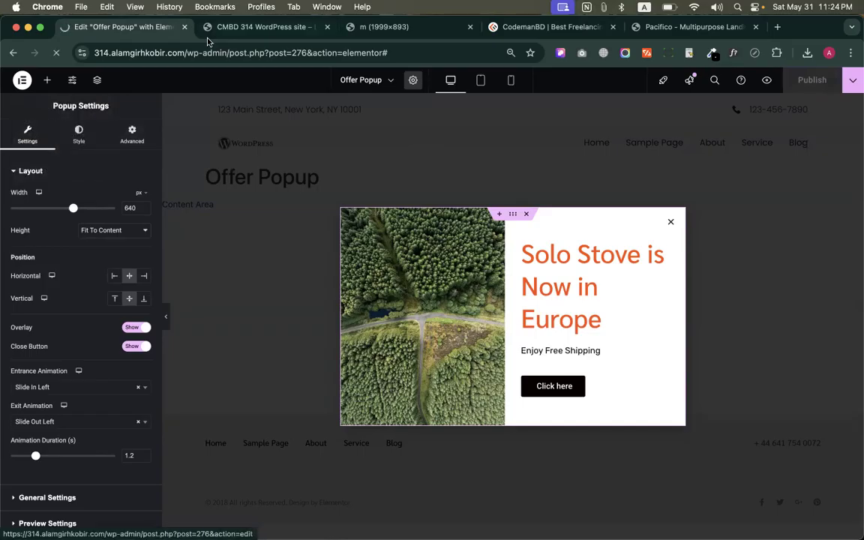
click(248, 27)
click(366, 75)
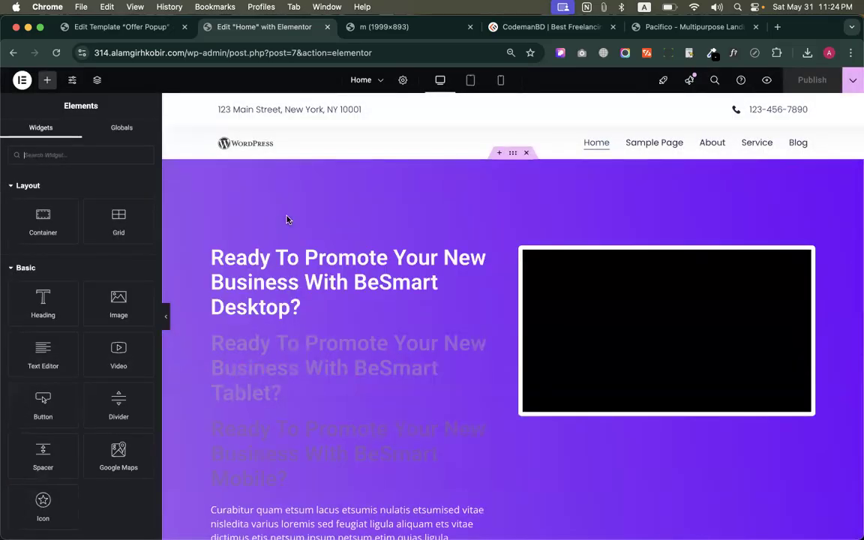
Set the link of the hero section's Explore Benefits button to the dynamic Popup action
scroll(397, 293, down, 4)
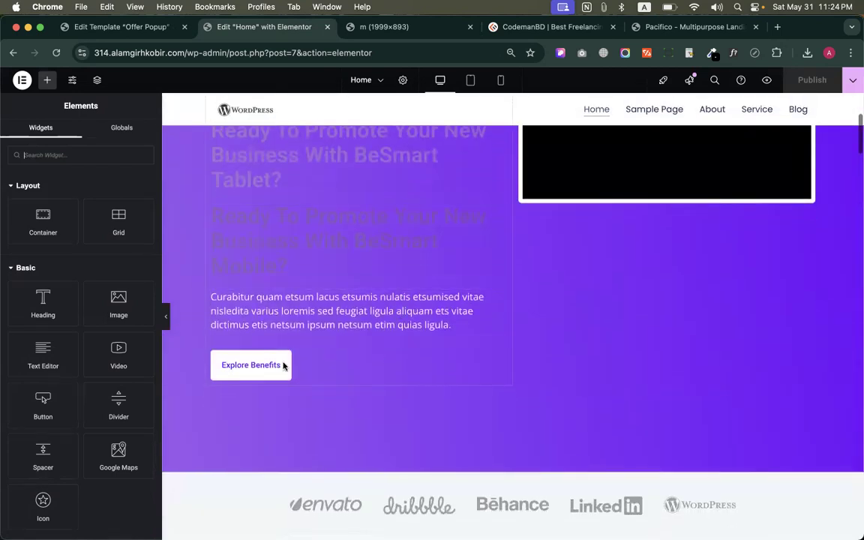
scroll(284, 367, up, 4)
scroll(295, 408, down, 4)
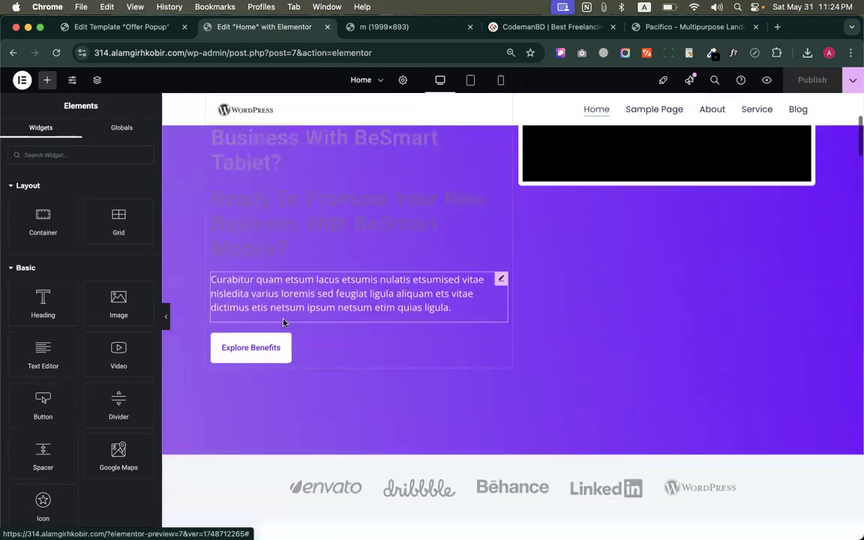
click(252, 347)
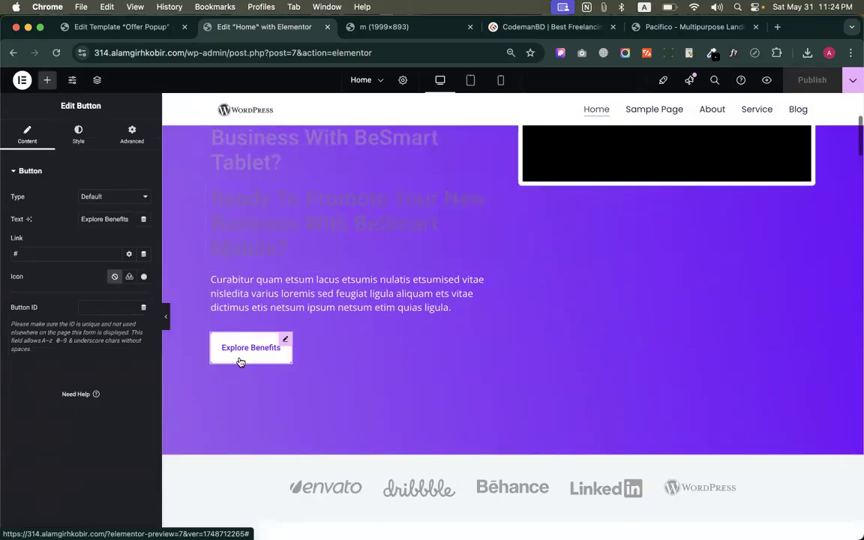
click(145, 256)
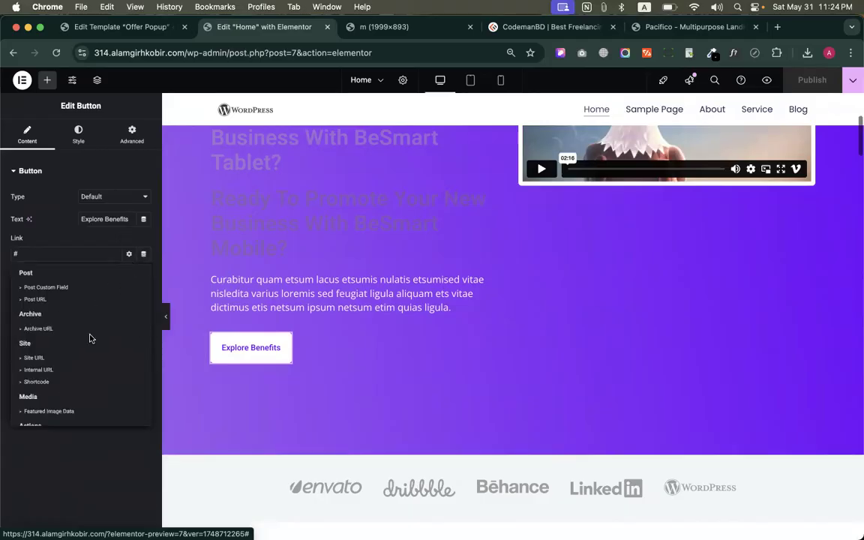
scroll(36, 345, down, 3)
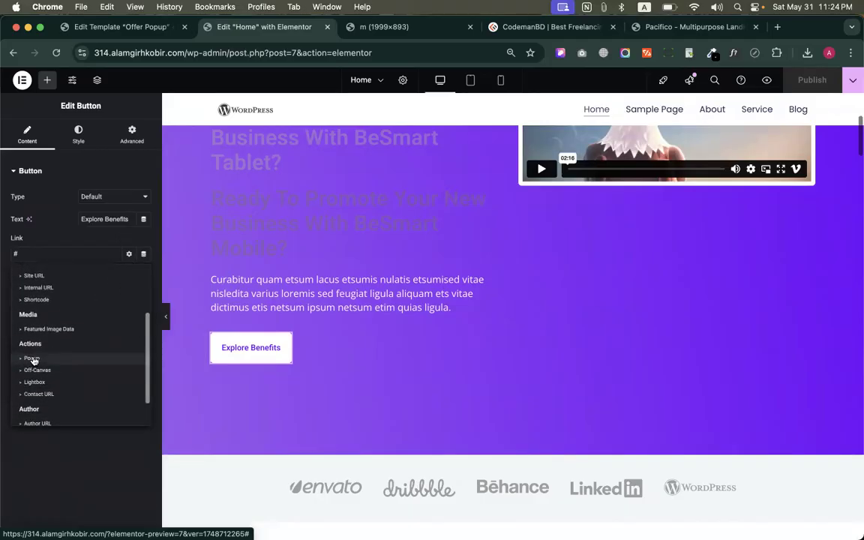
click(32, 359)
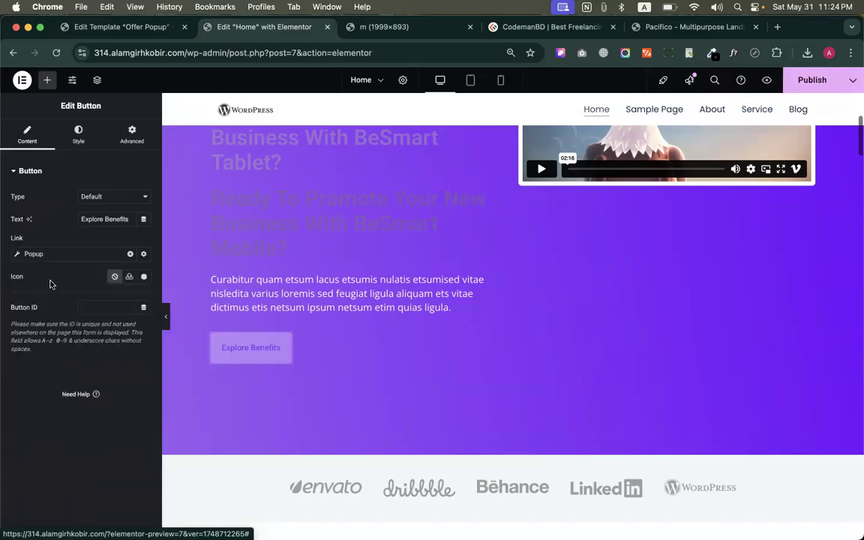
Choose Offer Popup (Template) as the popup that the Explore Benefits button's link opens
click(43, 256)
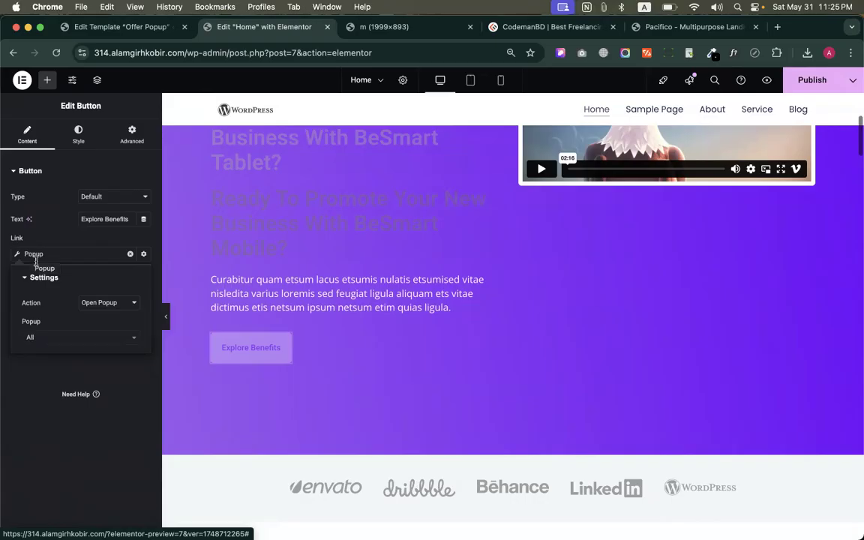
click(32, 338)
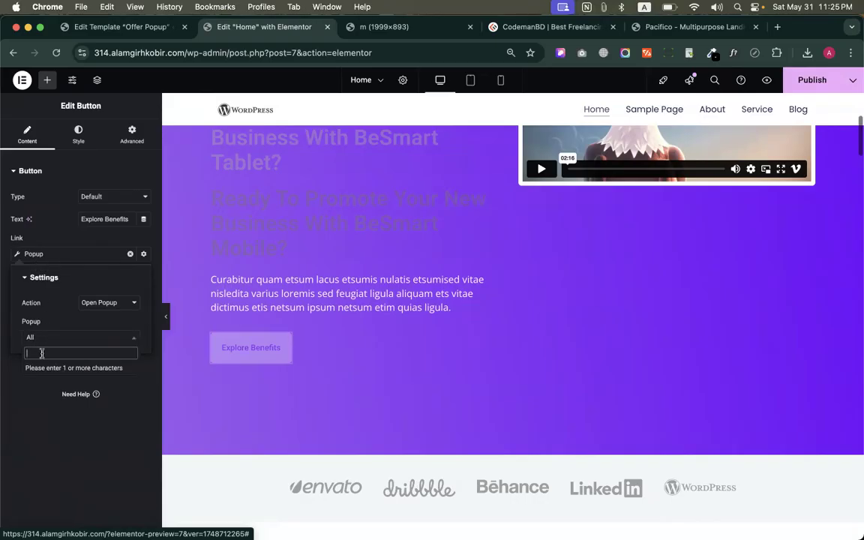
text(of)
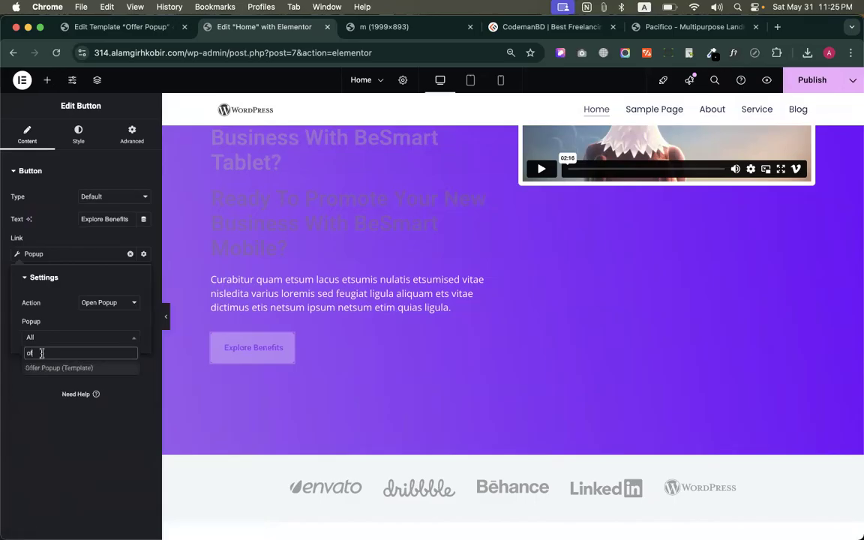
click(48, 370)
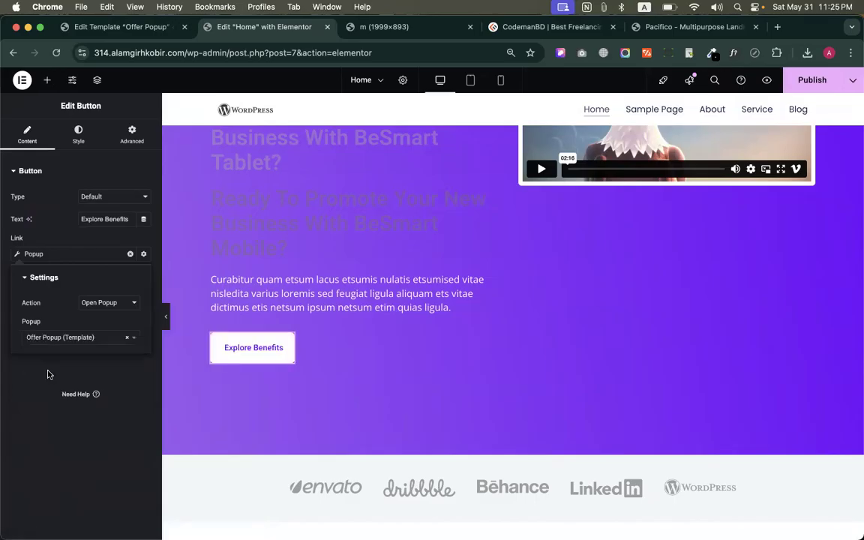
Preview the Home page without the editing panel, test the Explore Benefits button's popup and close it
click(168, 313)
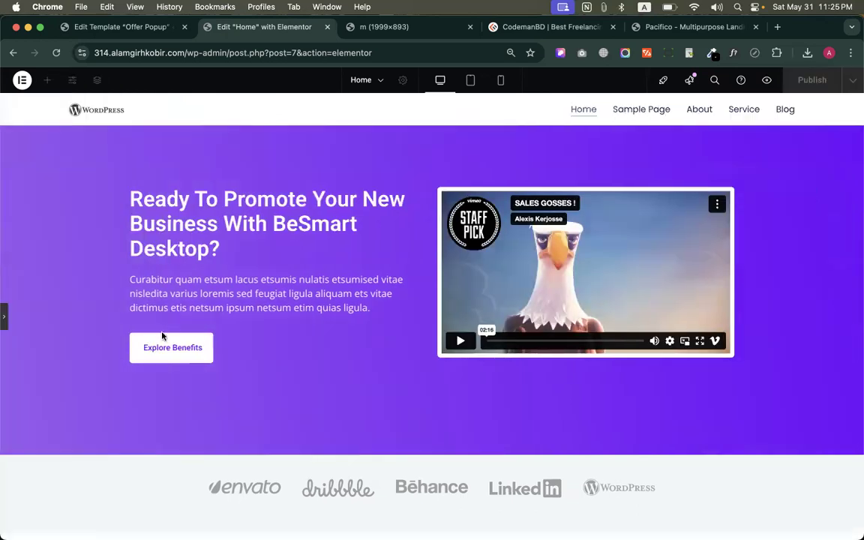
click(158, 347)
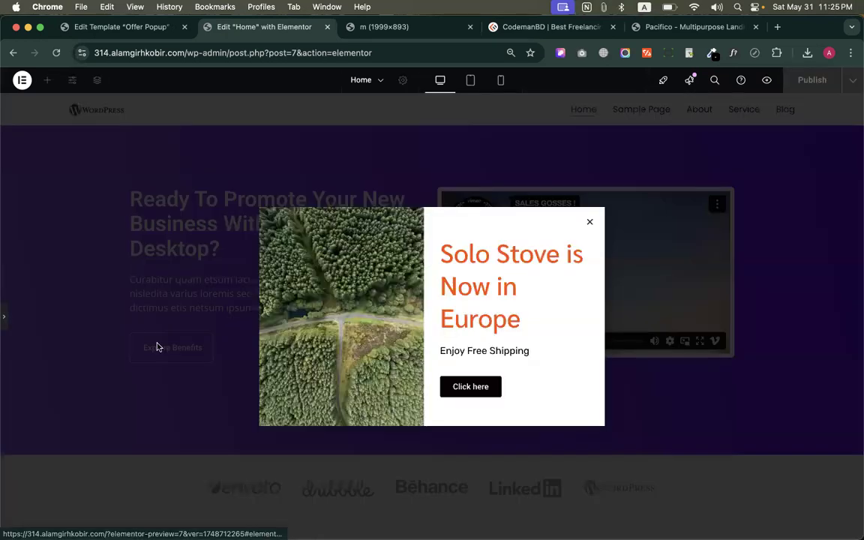
click(590, 222)
click(7, 322)
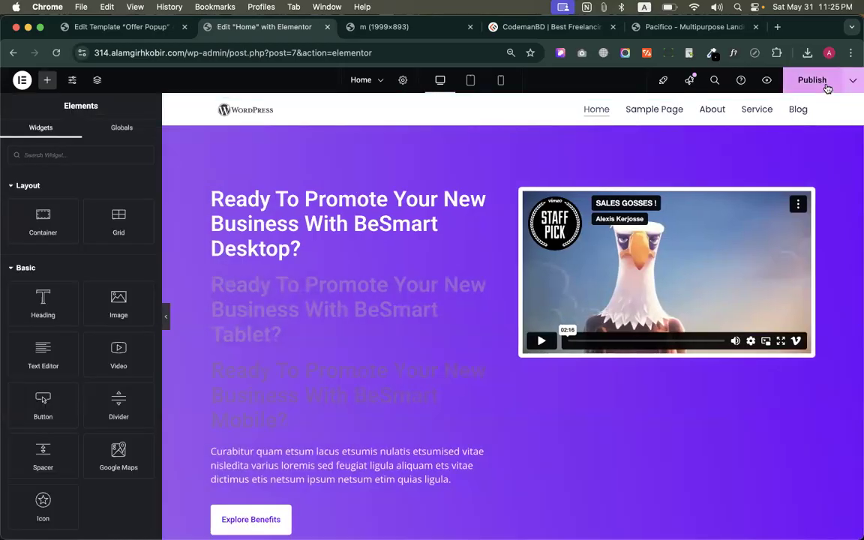
Publish the Home page, exit to WordPress and return to the list of all pages
click(827, 88)
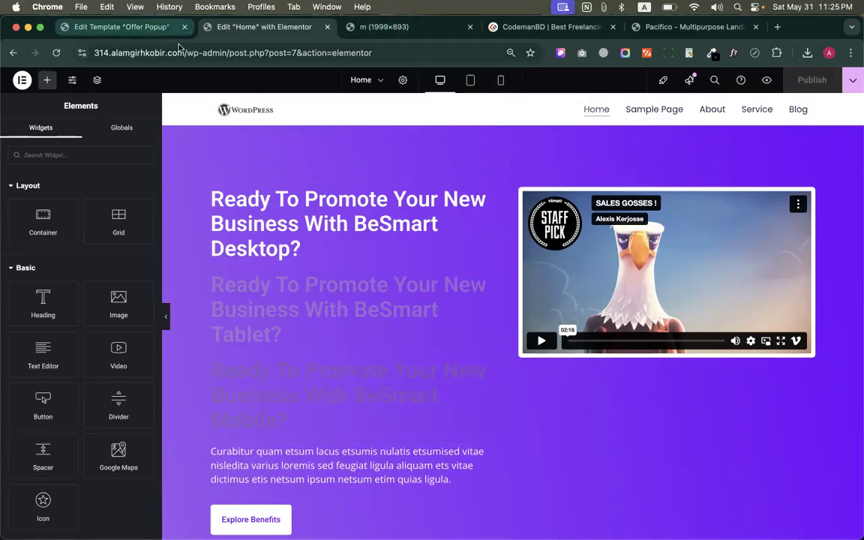
click(21, 80)
click(72, 185)
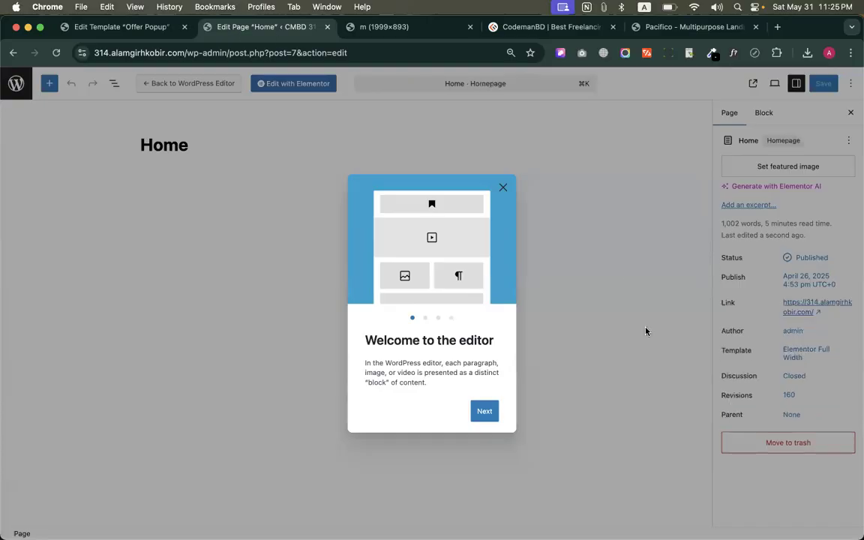
click(504, 189)
click(22, 88)
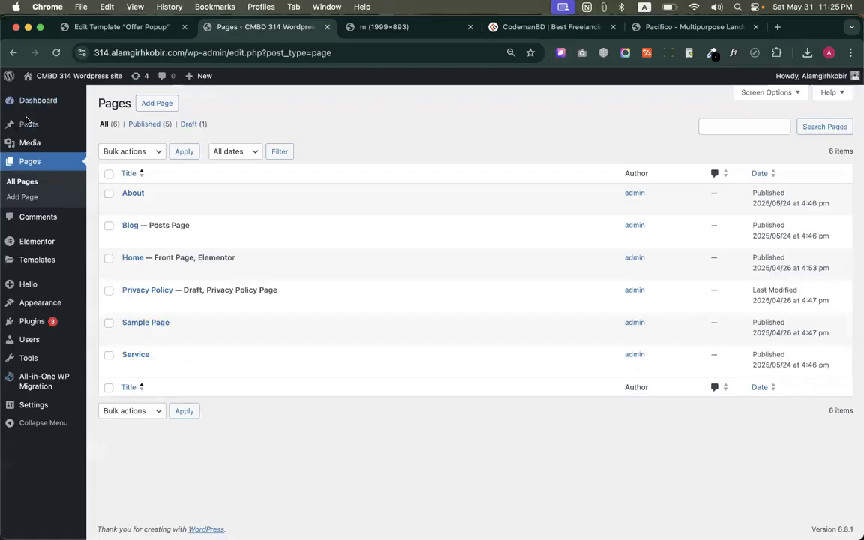
Close the Offer Popup template and image browser tabs, and open the site's installed plugins
mouse_move(36, 323)
click(185, 27)
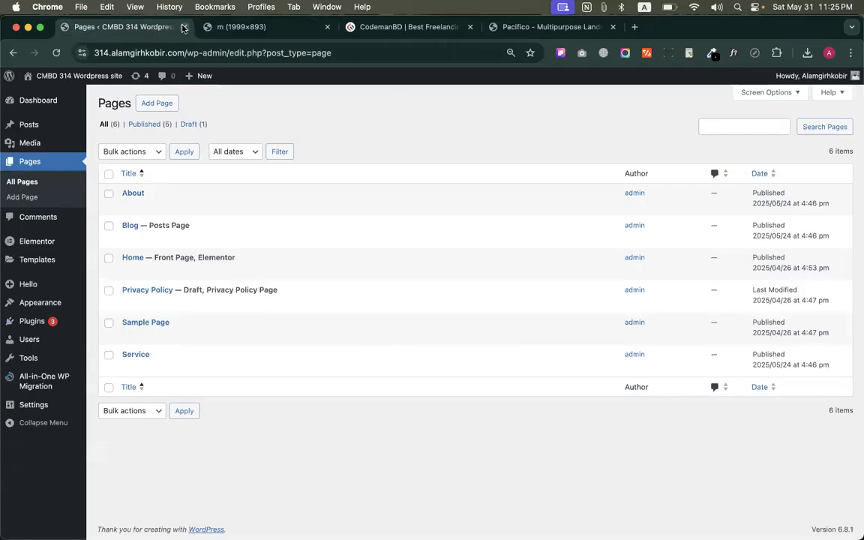
click(327, 27)
click(38, 321)
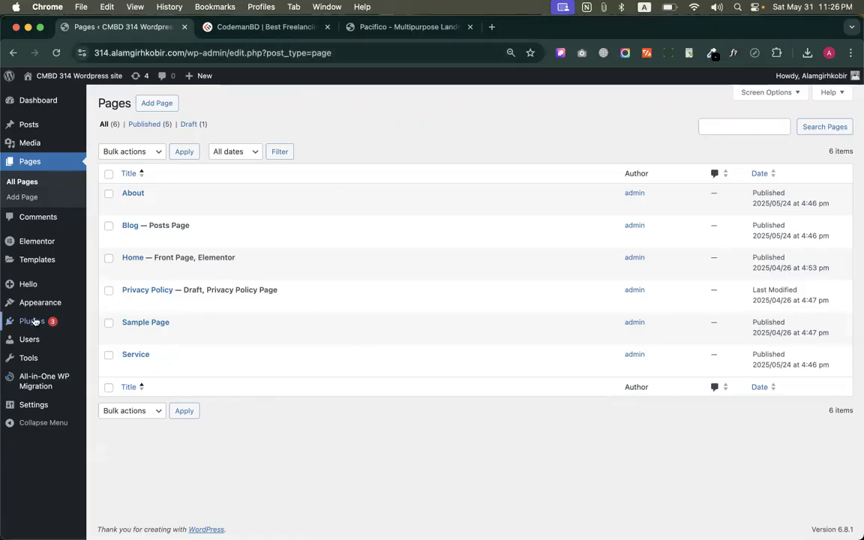
Search Google for "Elemetor adds" in a new browser tab and open the Elementor Add-ons page
right_click(129, 34)
click(144, 35)
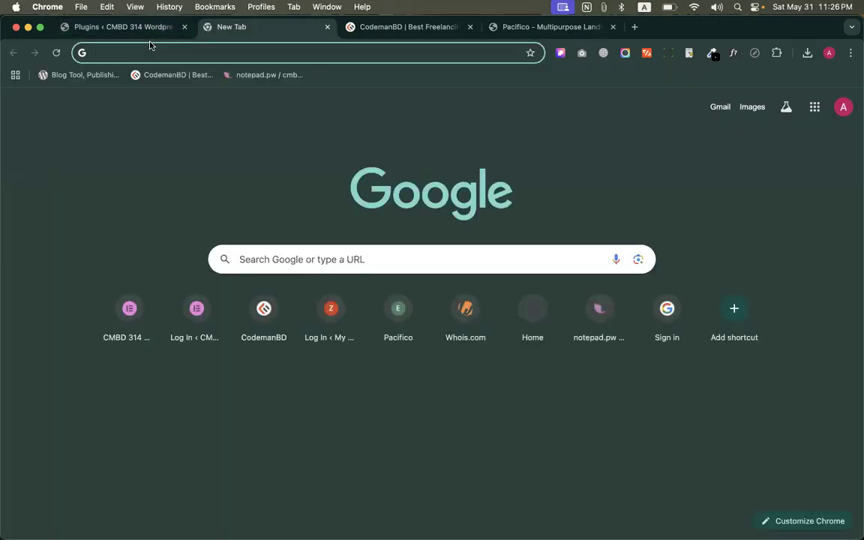
text(Elemetor a)
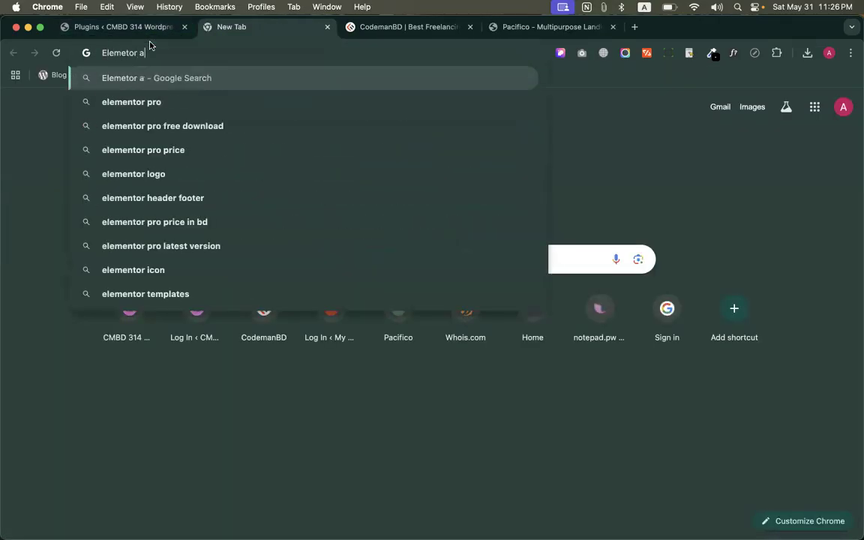
text(dd s)
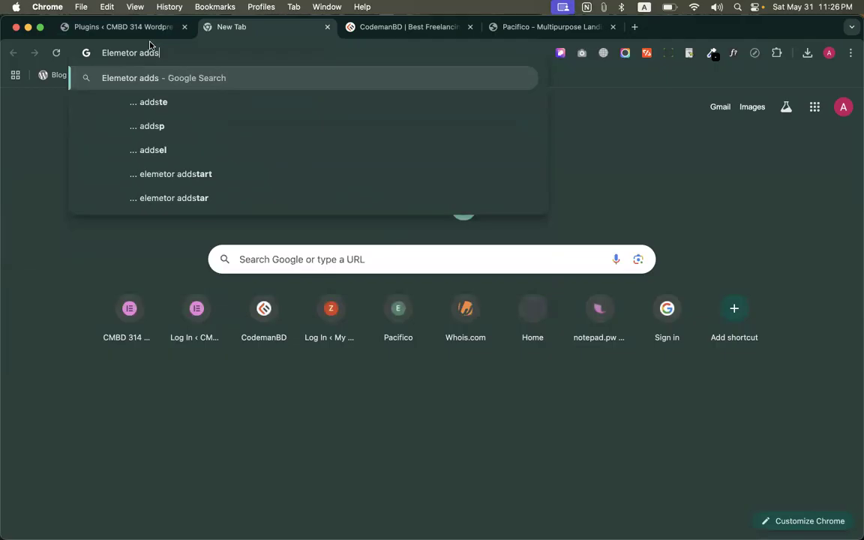
key(Return)
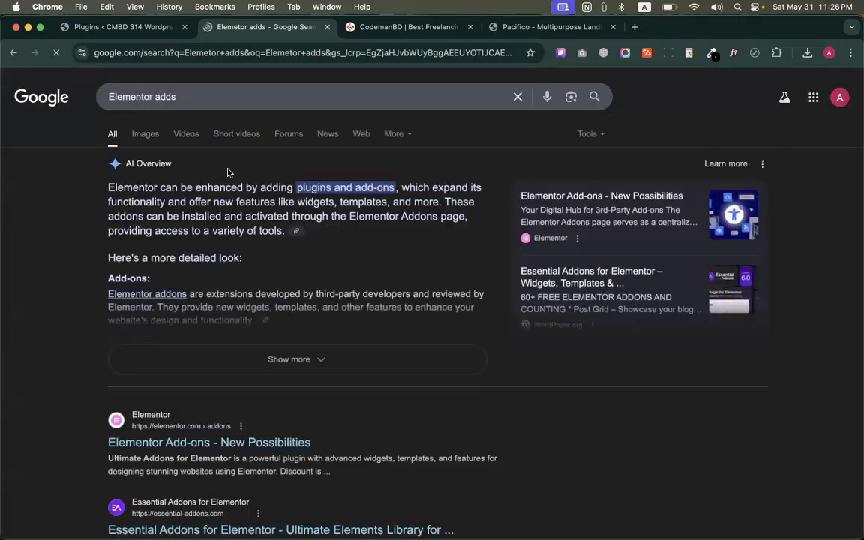
scroll(225, 180, down, 5)
click(201, 240)
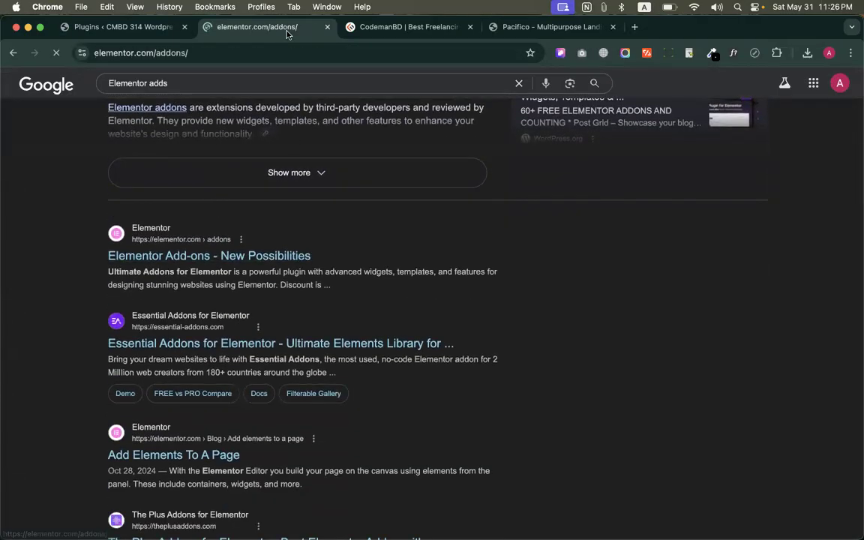
Browse the catalogue of third-party add-ons on elementor.com, and close that page
scroll(347, 324, down, 8)
scroll(348, 326, down, 10)
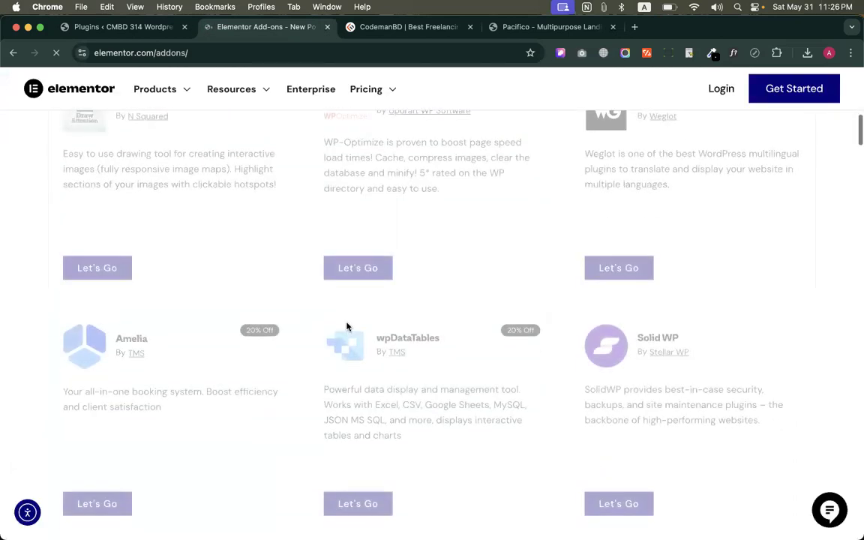
scroll(348, 325, up, 6)
scroll(348, 326, up, 4)
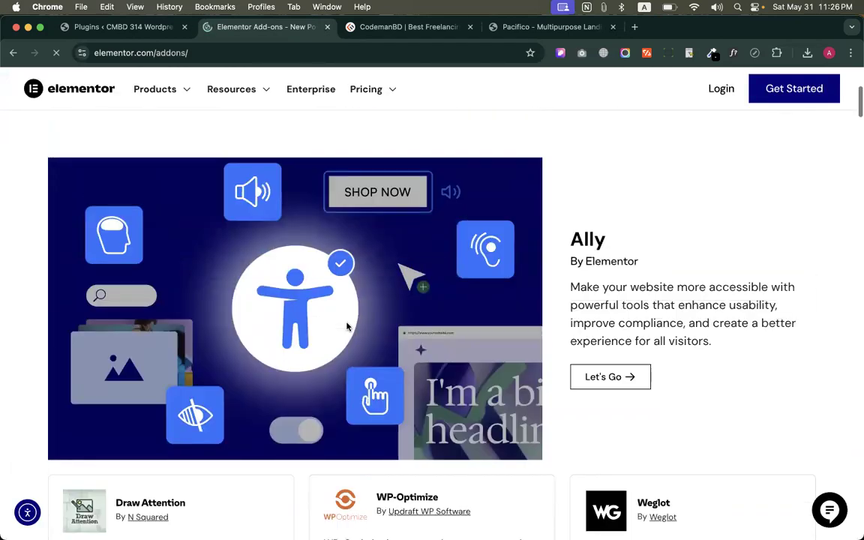
scroll(347, 325, down, 10)
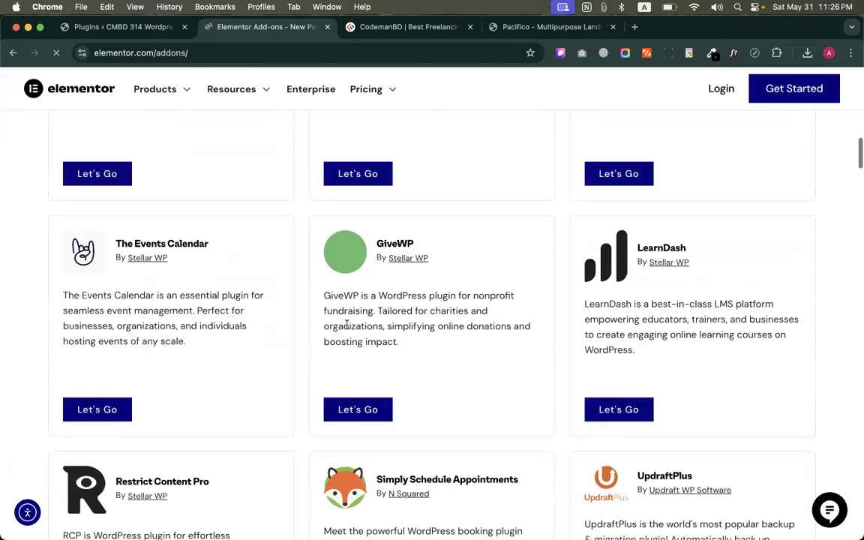
scroll(347, 324, down, 10)
scroll(348, 326, down, 15)
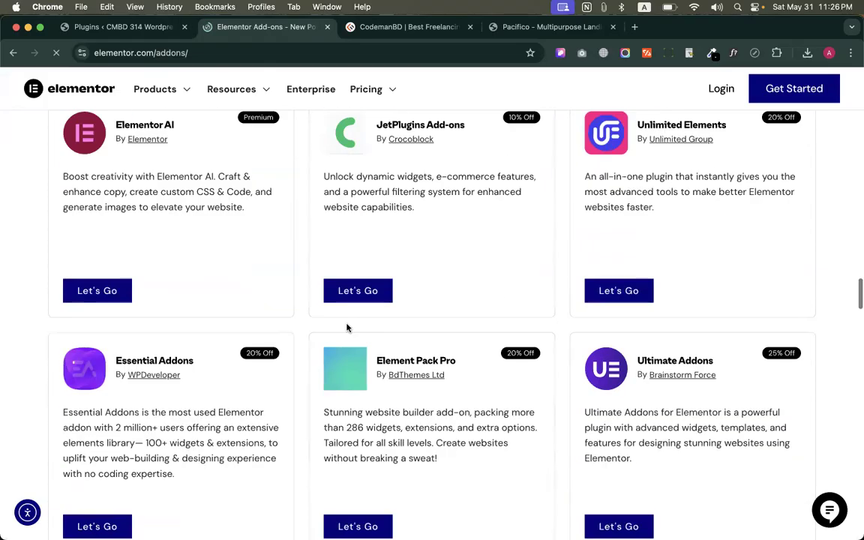
click(327, 27)
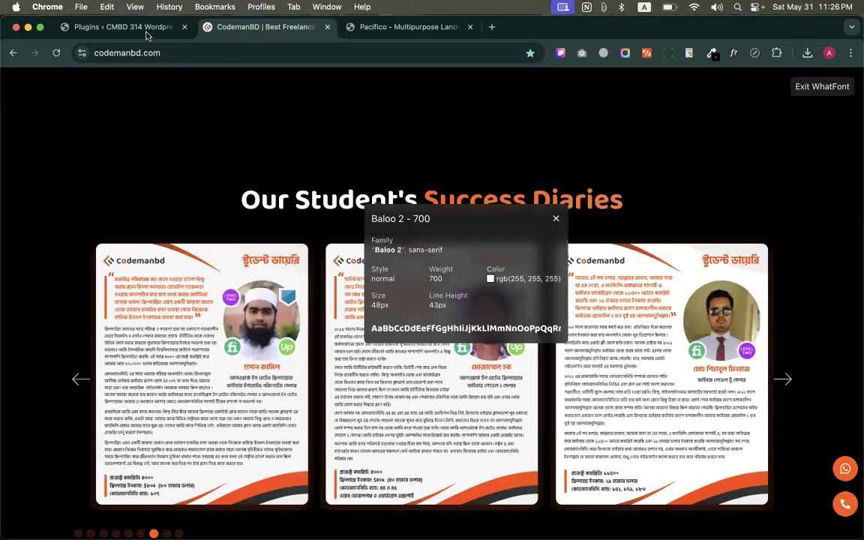
Return to the WordPress plugins page and review the Elementor and Elementor Pro entries
click(112, 27)
scroll(242, 256, down, 5)
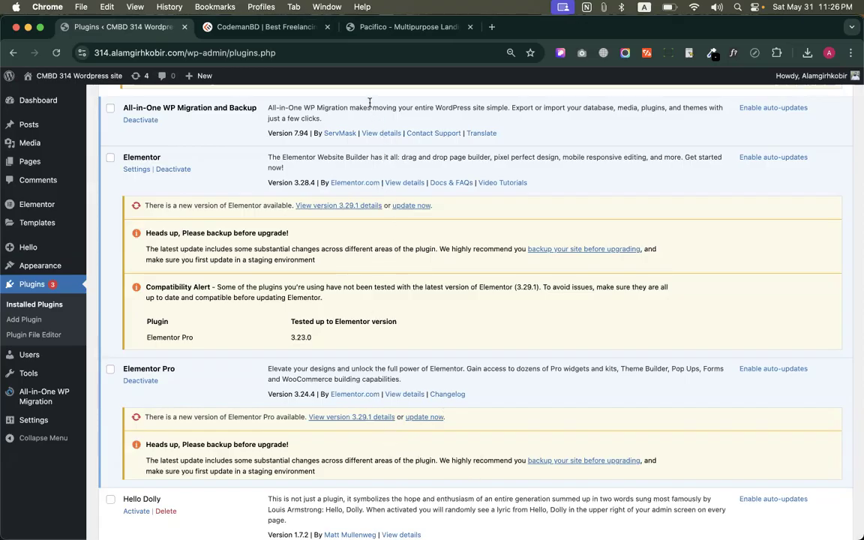
key(XF86AudioRaiseVolume)
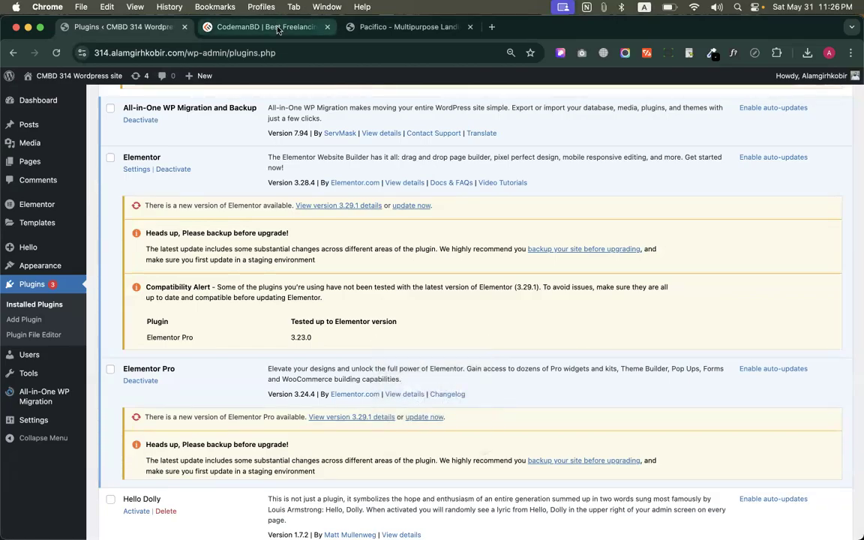
Search Google for "the plus addons for elementor" in a new browser tab
click(492, 28)
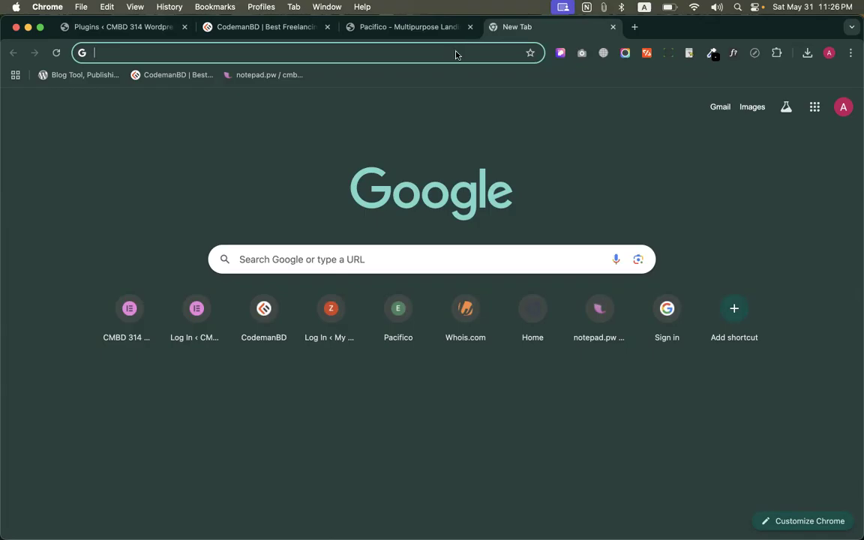
text(the)
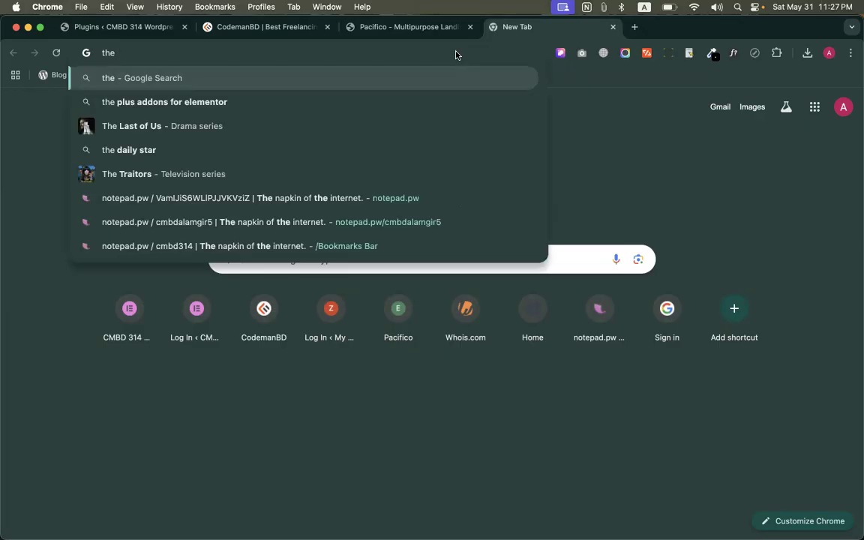
key(Down)
key(Return)
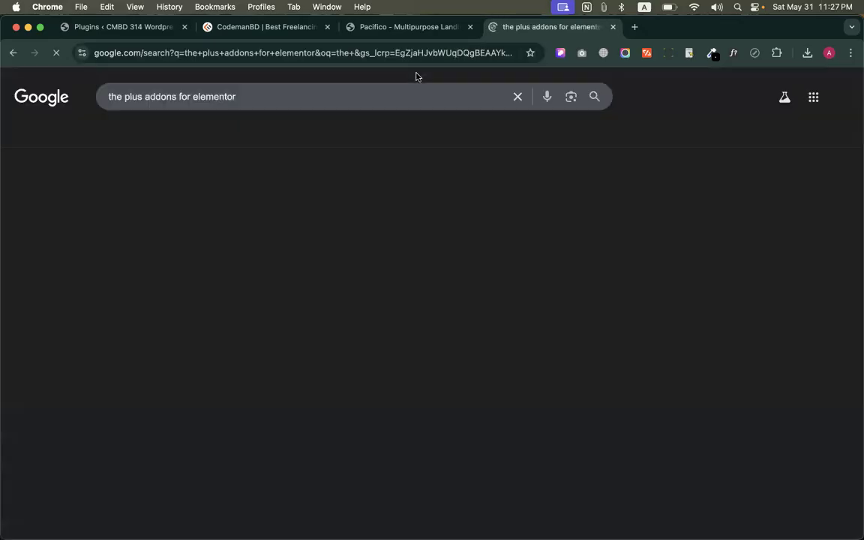
Open the "sreader" page on the developer's personal portfolio domain in the current browser tab
click(282, 53)
text(alamgir)
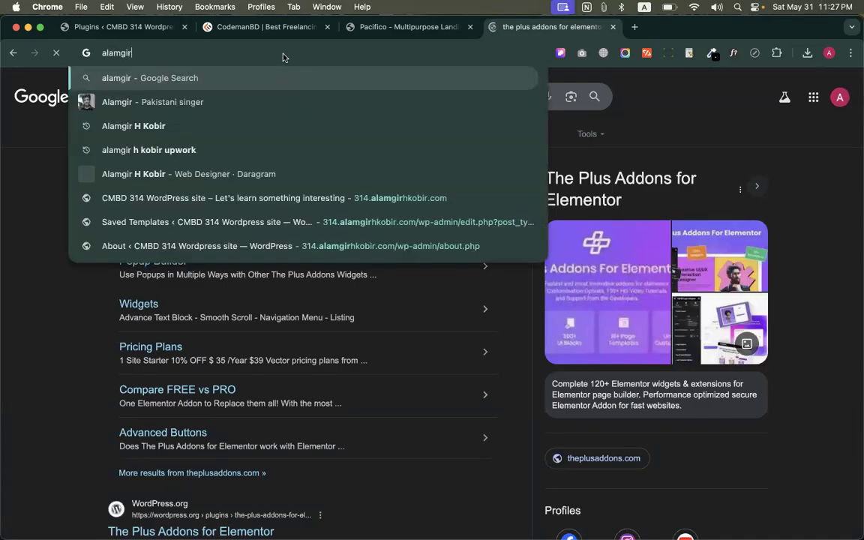
text(hkob i)
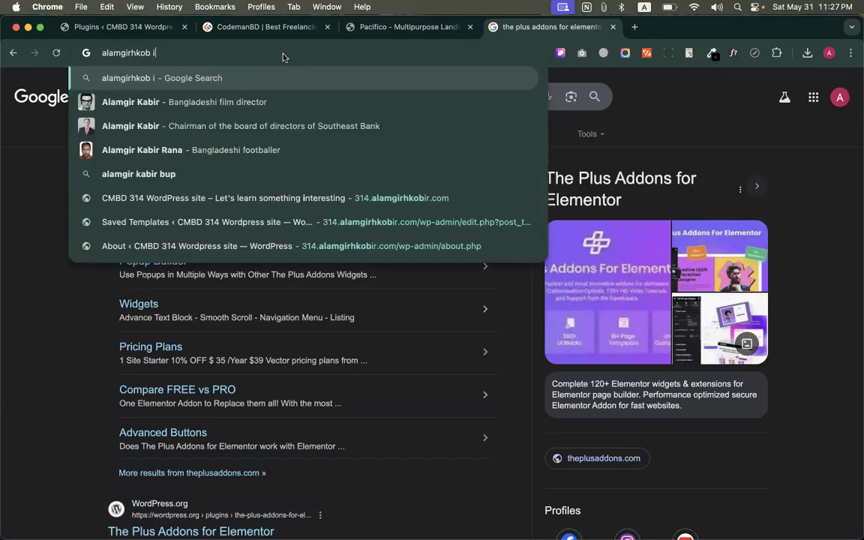
key(BackSpace)
key(BackSpace)
text(ir.com/)
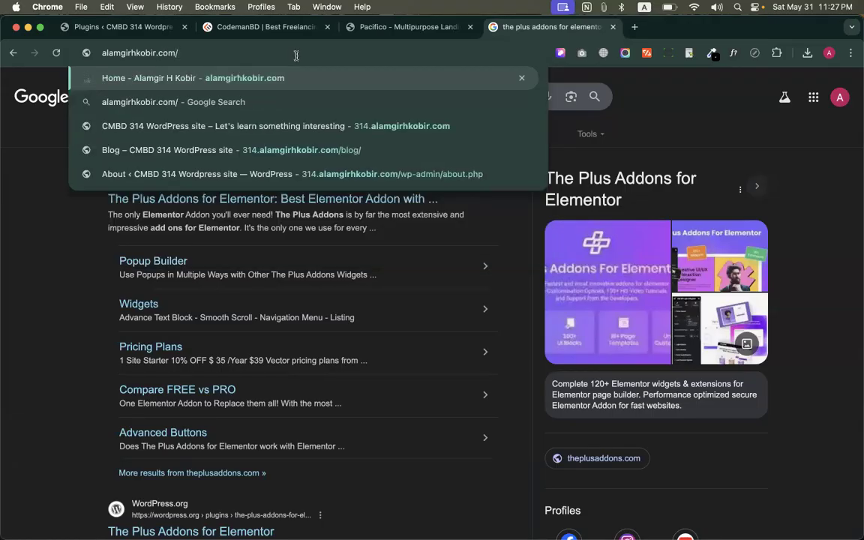
text(s)
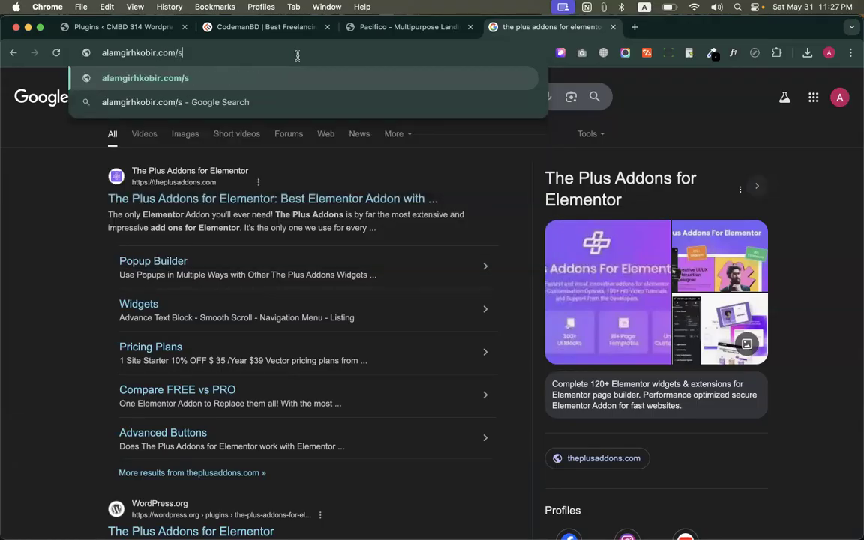
text(reader)
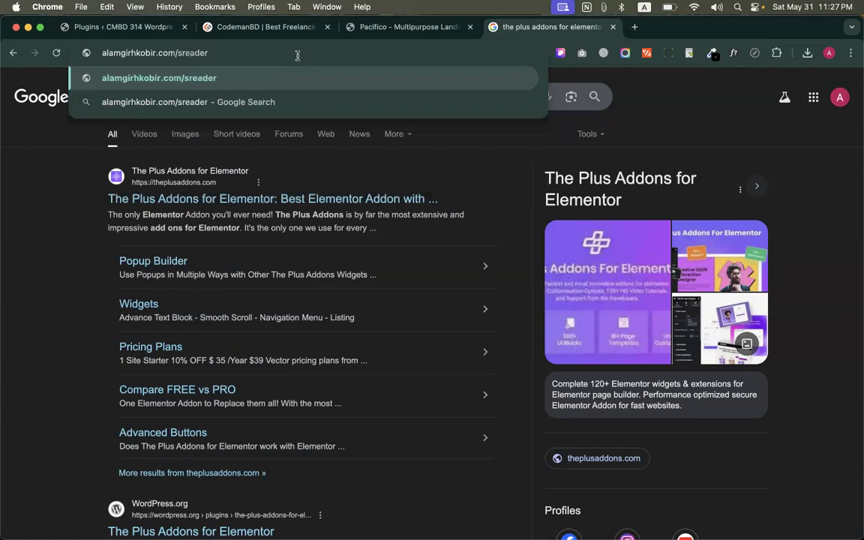
key(Return)
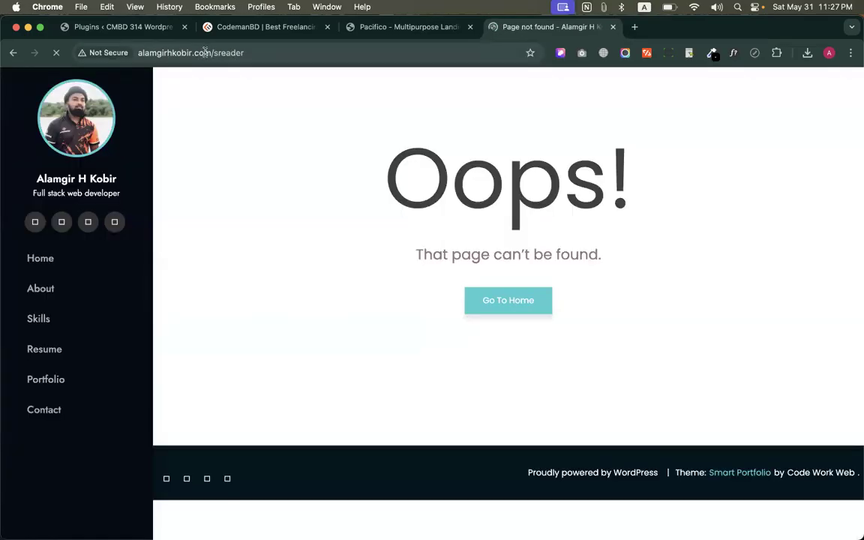
Switch to the browser window with cPanel and open its main Tools page
key(ctrl+Up)
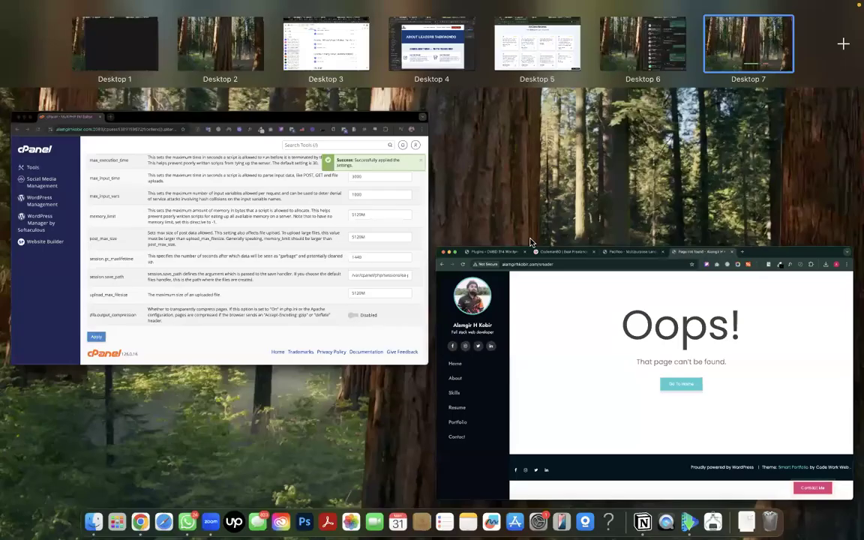
click(353, 263)
click(55, 95)
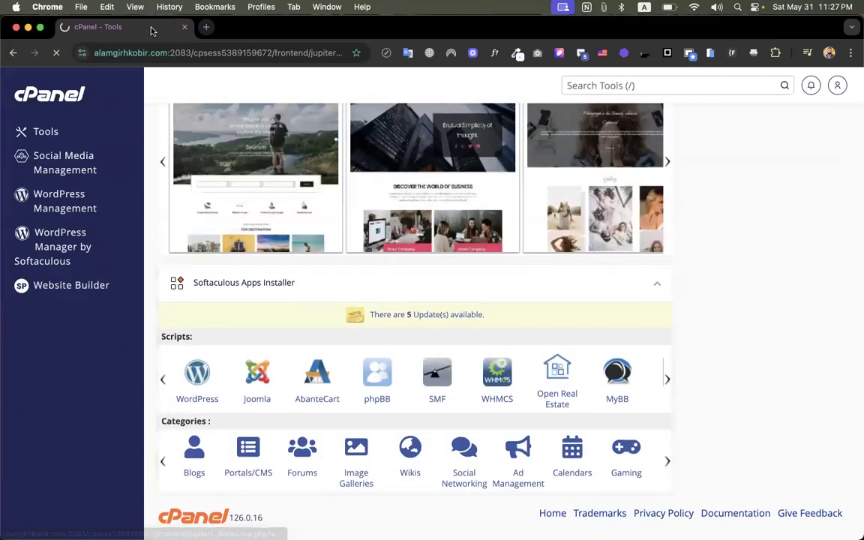
click(335, 202)
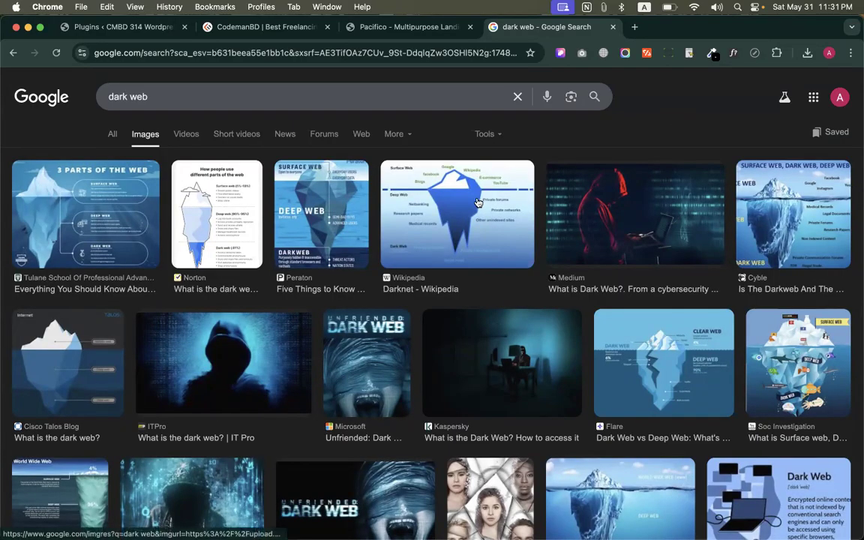
Examine the iceberg diagrams from Cyble and Antoanthongtin.vn in the "dark web" image results, and close the search page
scroll(335, 216, up, 1)
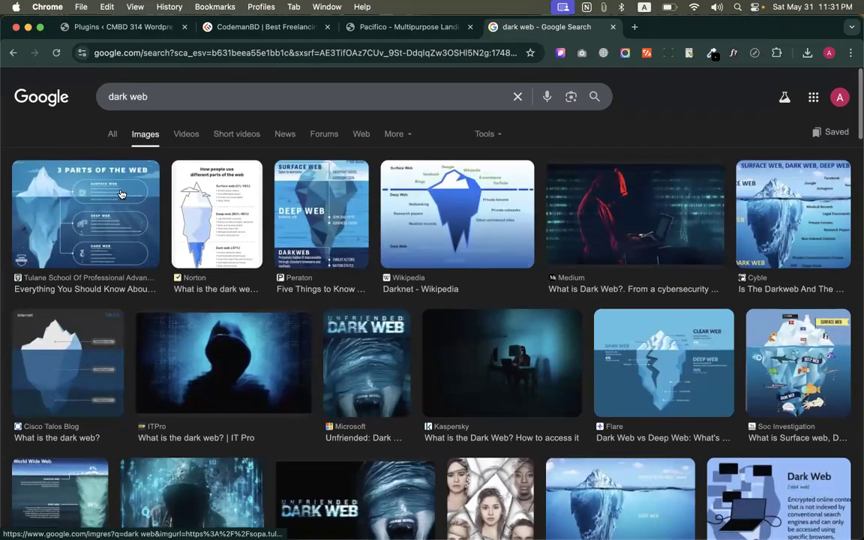
click(784, 226)
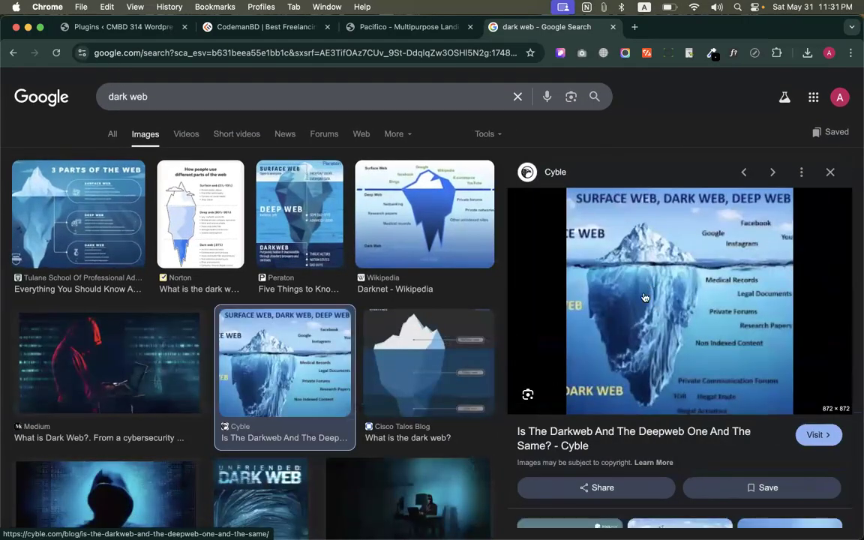
scroll(684, 283, down, 5)
scroll(684, 282, down, 1)
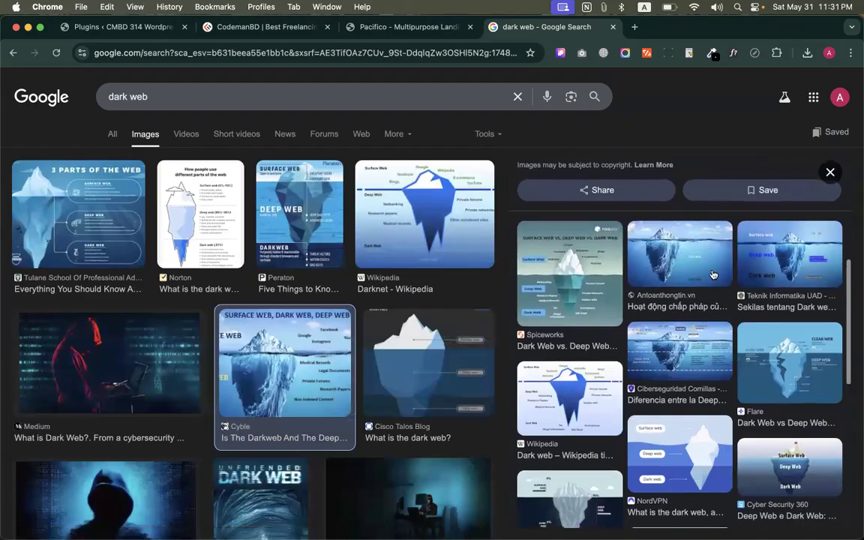
click(708, 270)
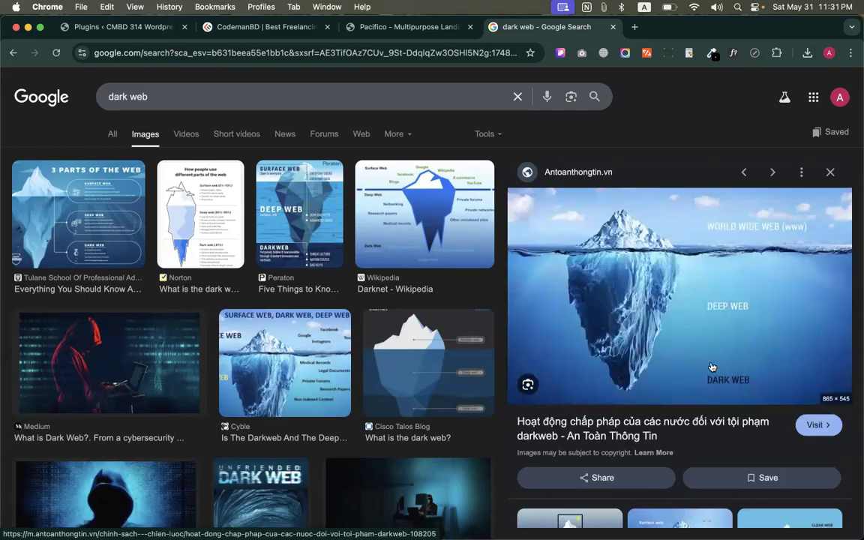
scroll(633, 332, down, 2)
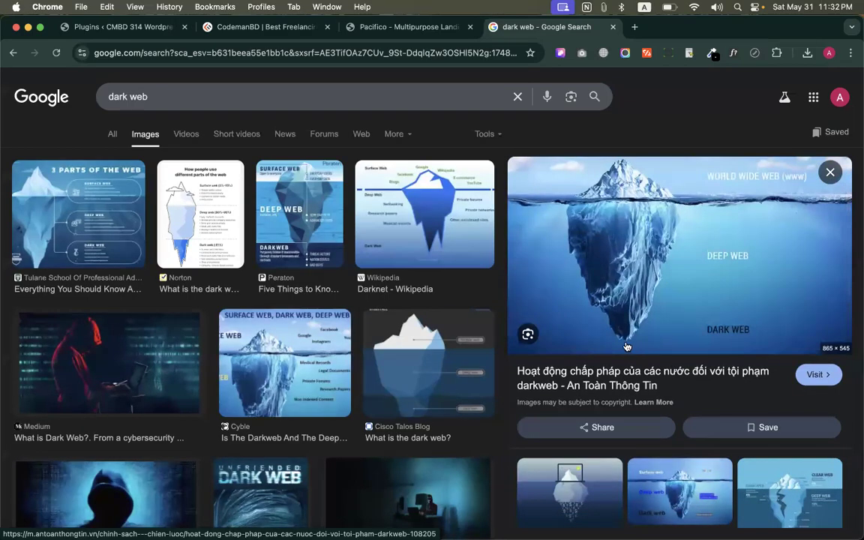
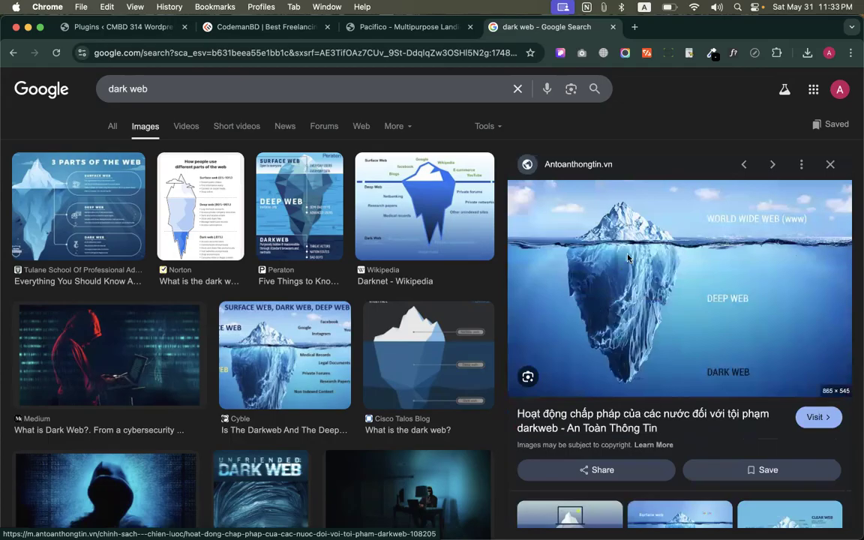
click(613, 27)
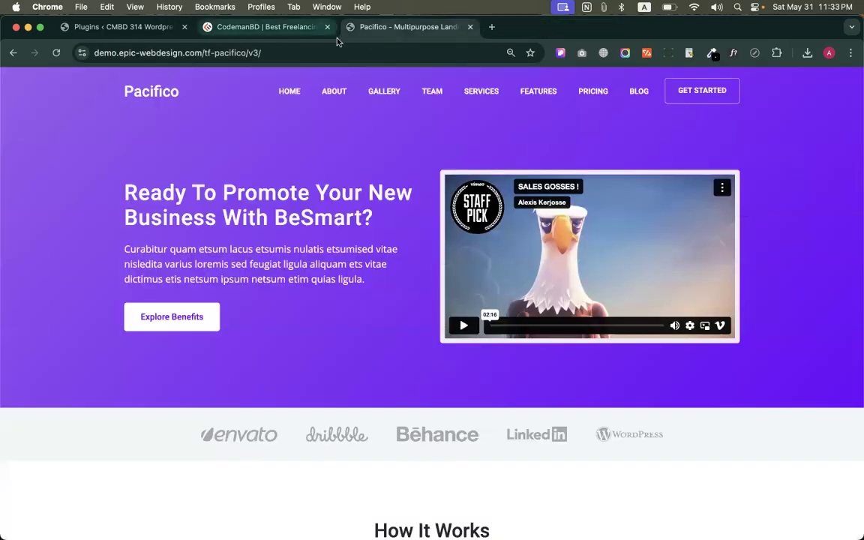
Return to the WordPress plugins page and review the All-in-One WP Migration and Backup description
click(137, 27)
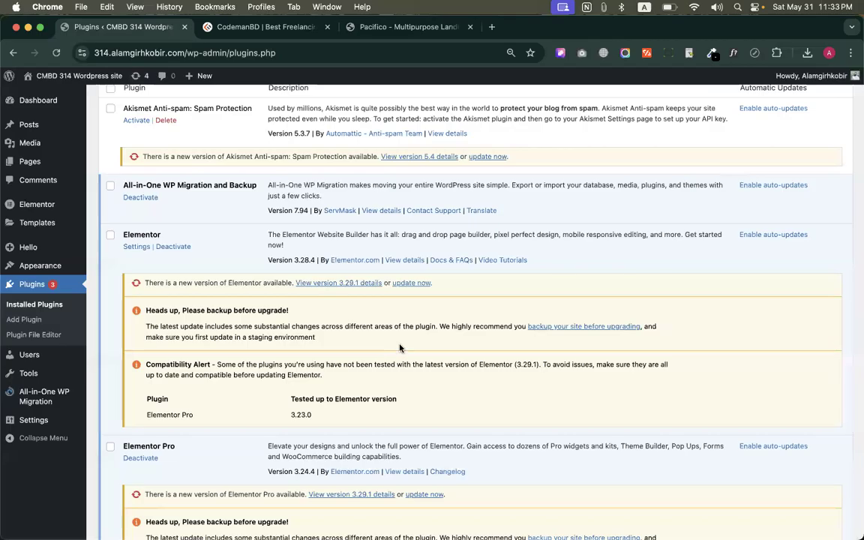
scroll(360, 308, up, 3)
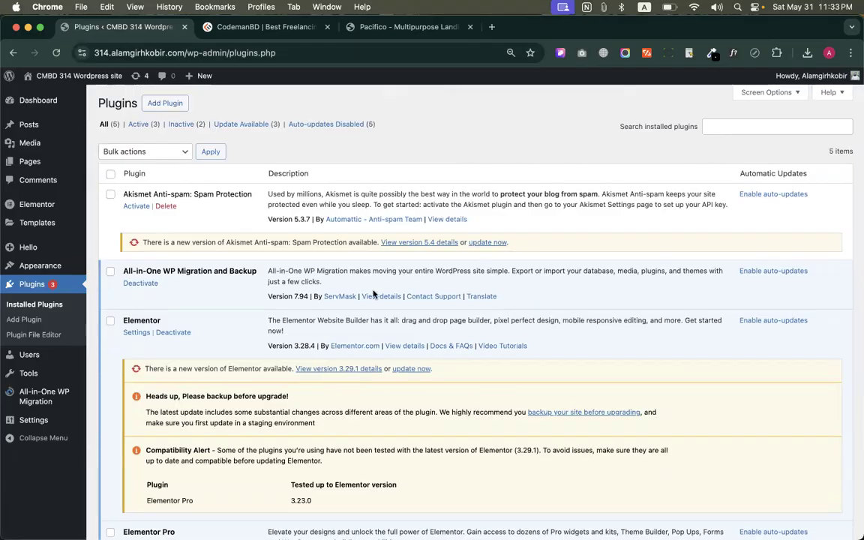
drag(324, 283, 349, 283)
click(304, 271)
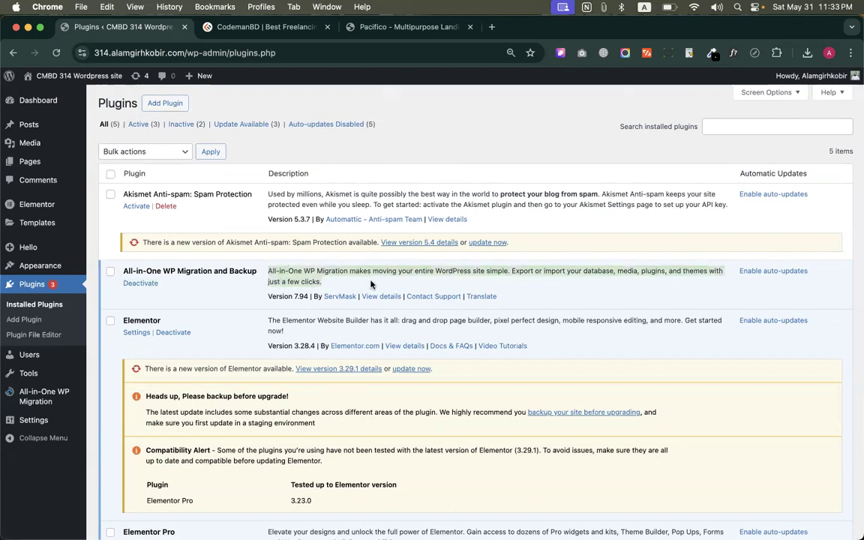
click(332, 279)
drag(296, 277, 264, 273)
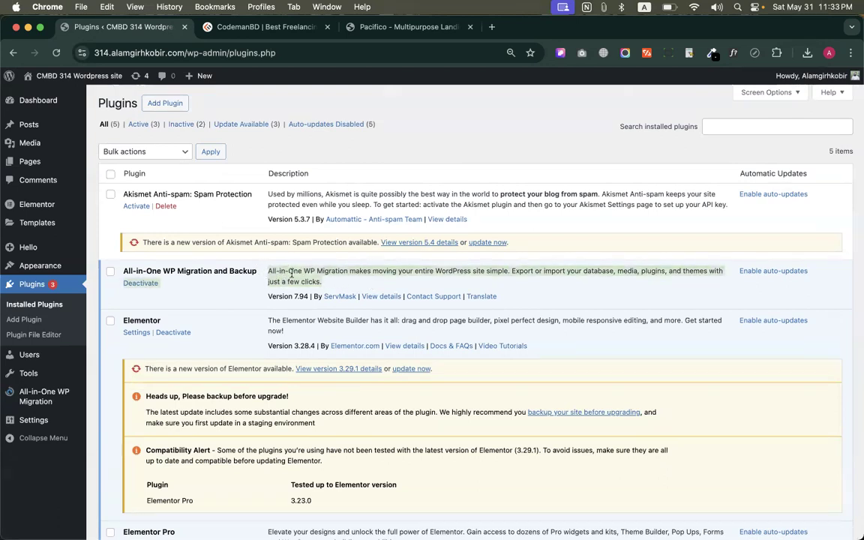
click(264, 272)
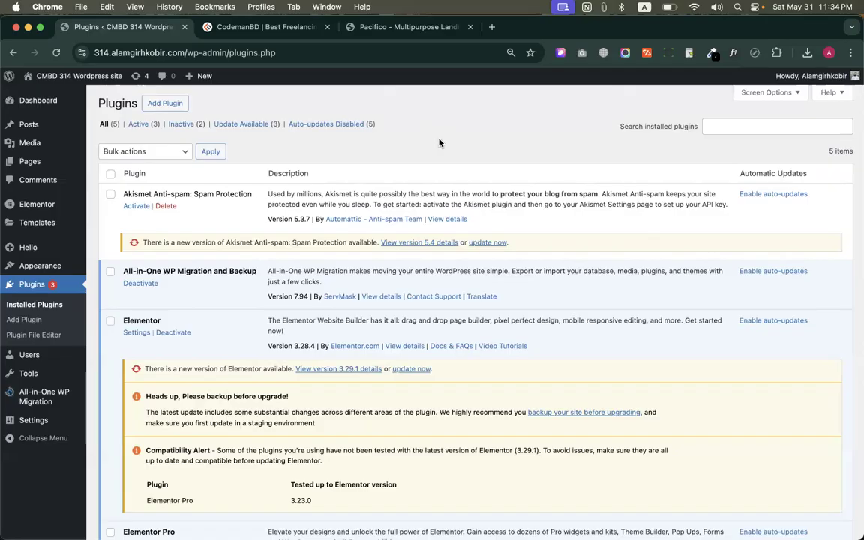
Review the installed plugins list, including the update notices for Elementor and Elementor Pro
scroll(440, 142, down, 5)
scroll(411, 195, up, 5)
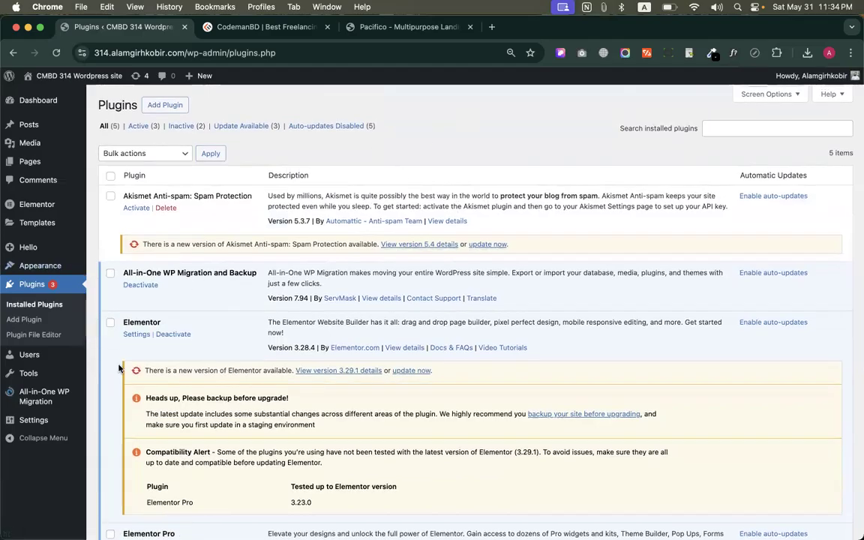
scroll(237, 281, down, 5)
scroll(255, 233, up, 5)
click(225, 26)
click(124, 26)
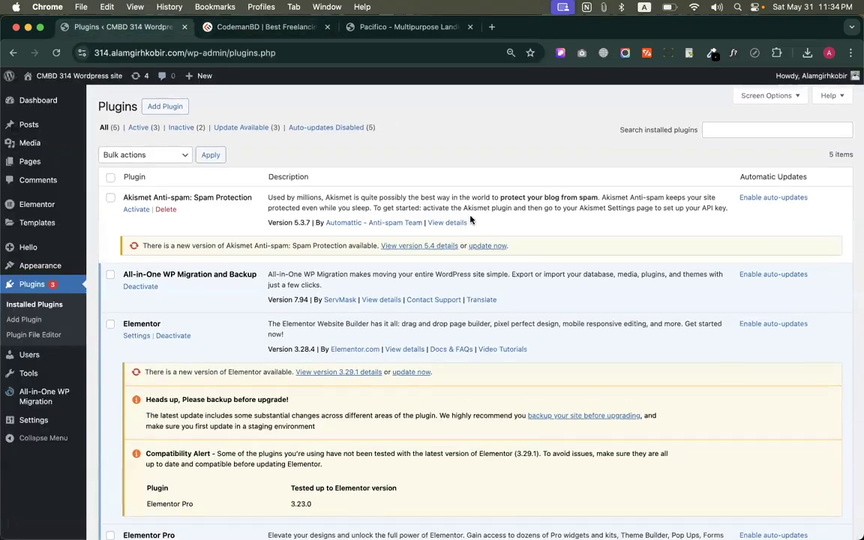
scroll(375, 271, down, 5)
scroll(283, 265, up, 1)
scroll(282, 285, down, 1)
scroll(443, 263, up, 2)
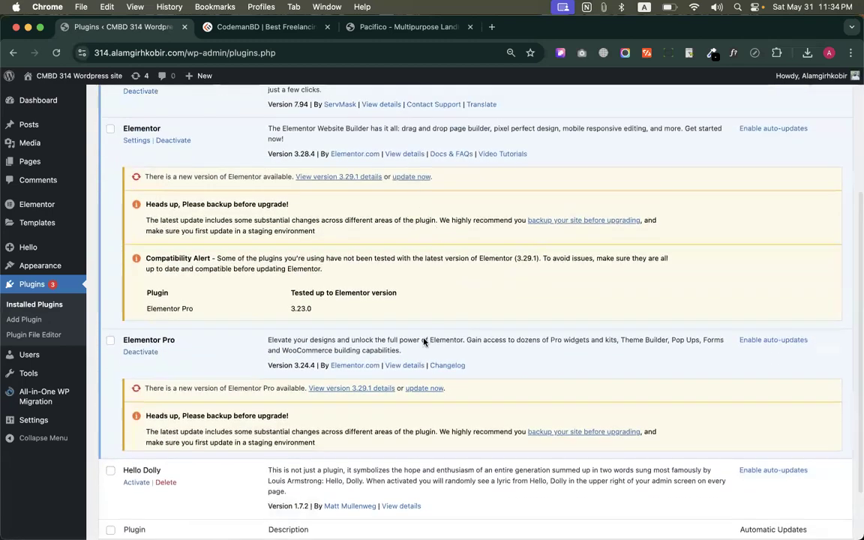
scroll(422, 339, up, 5)
Search for "easy update manager" among the plugins to add, and install and activate Easy Updates Manager
click(184, 130)
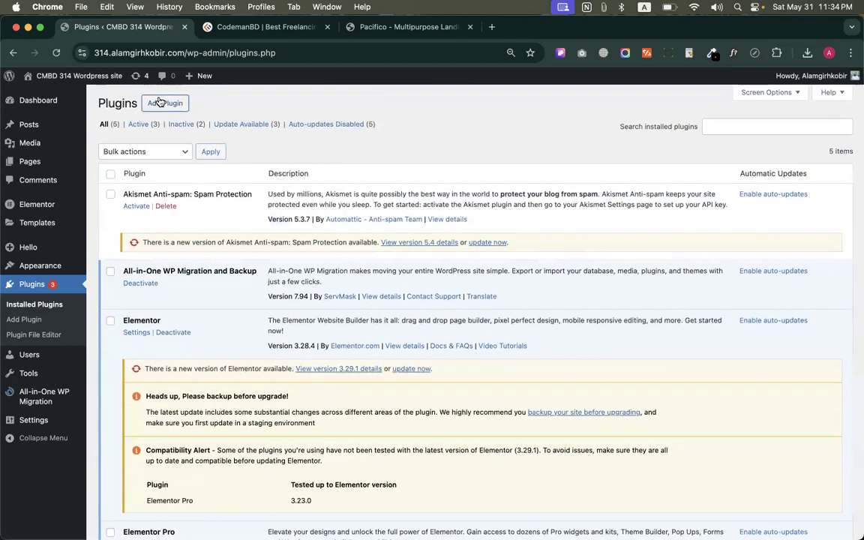
scroll(218, 399, down, 2)
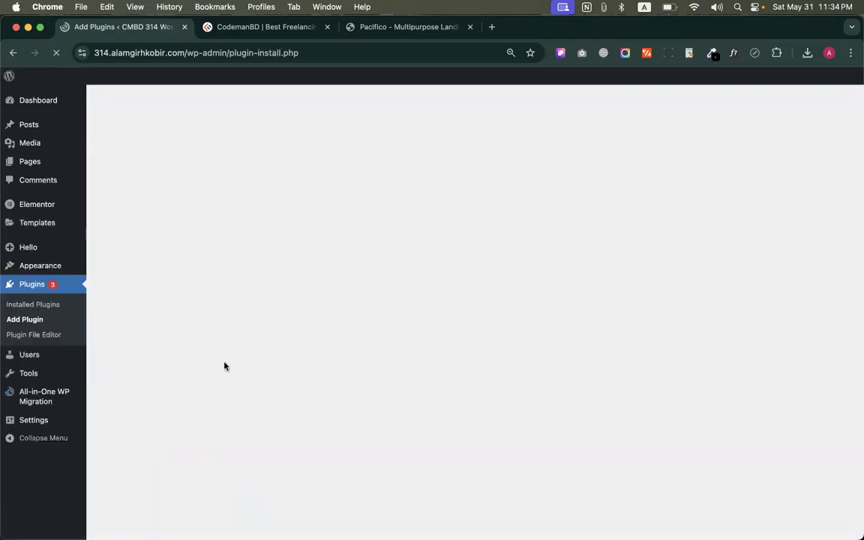
click(713, 134)
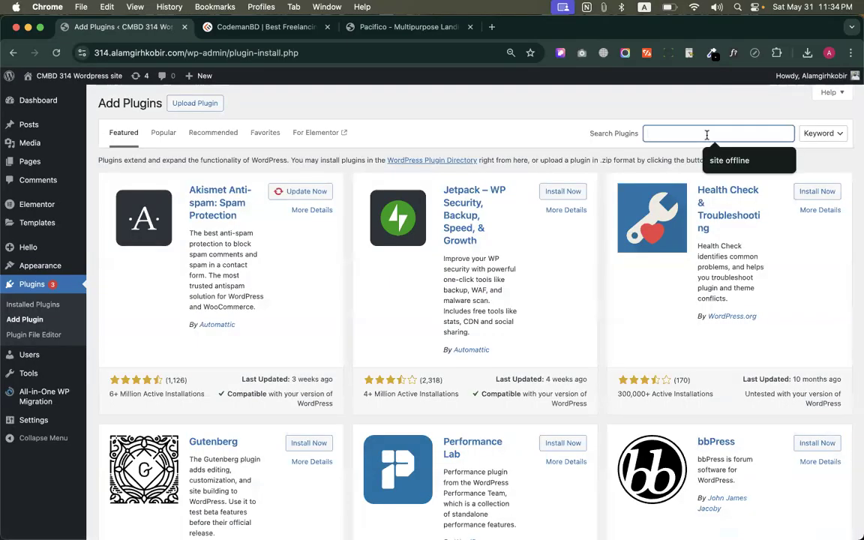
text(asy update manager)
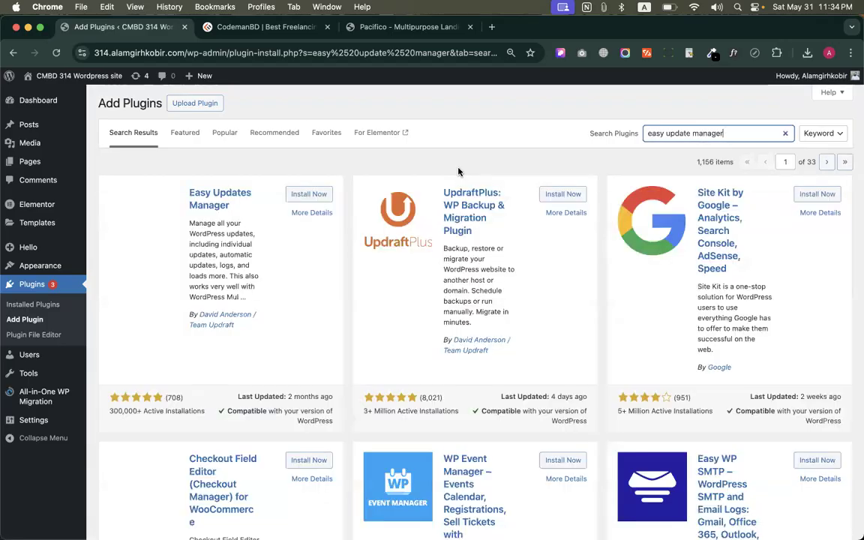
click(309, 194)
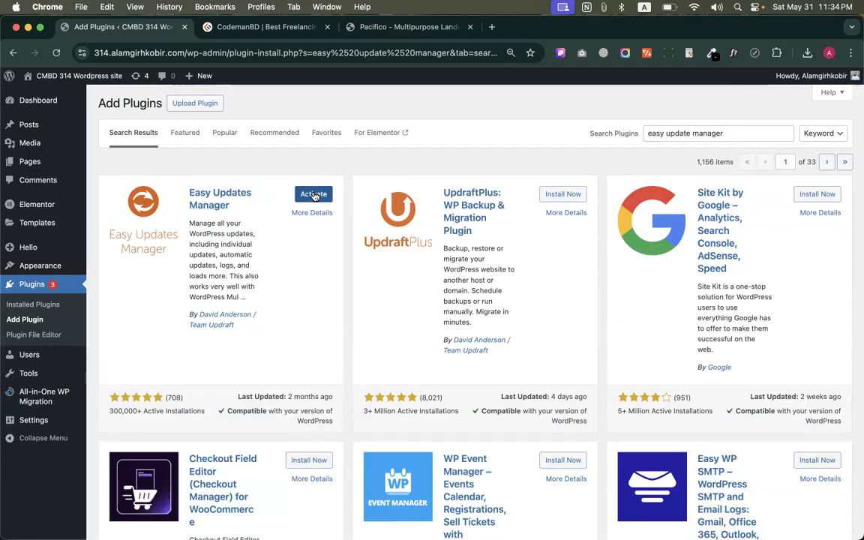
click(313, 194)
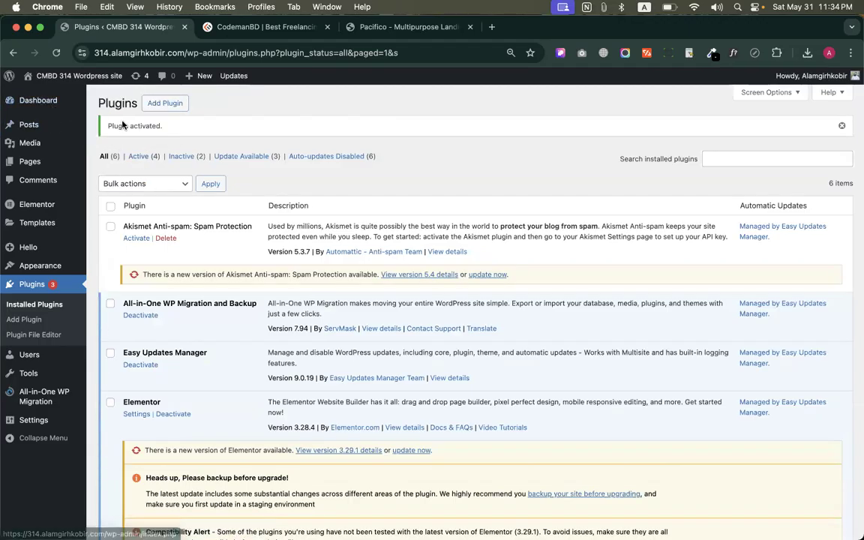
Block plugin updates for Elementor and Elementor Pro in the Easy Updates Manager options
mouse_move(64, 96)
click(133, 137)
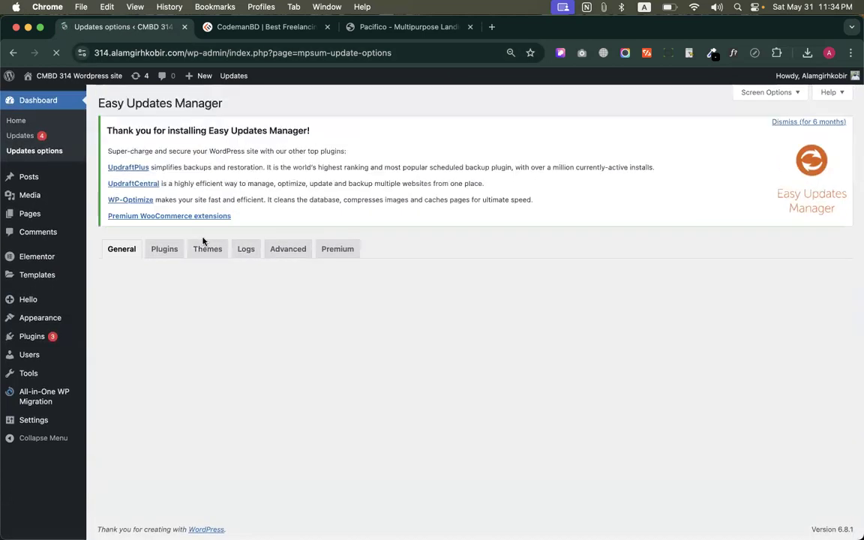
click(172, 249)
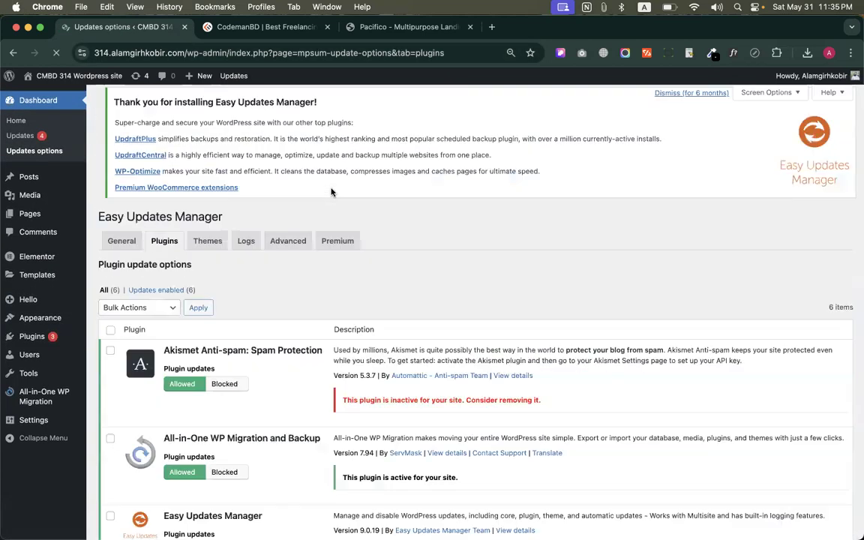
scroll(282, 244, down, 10)
click(227, 249)
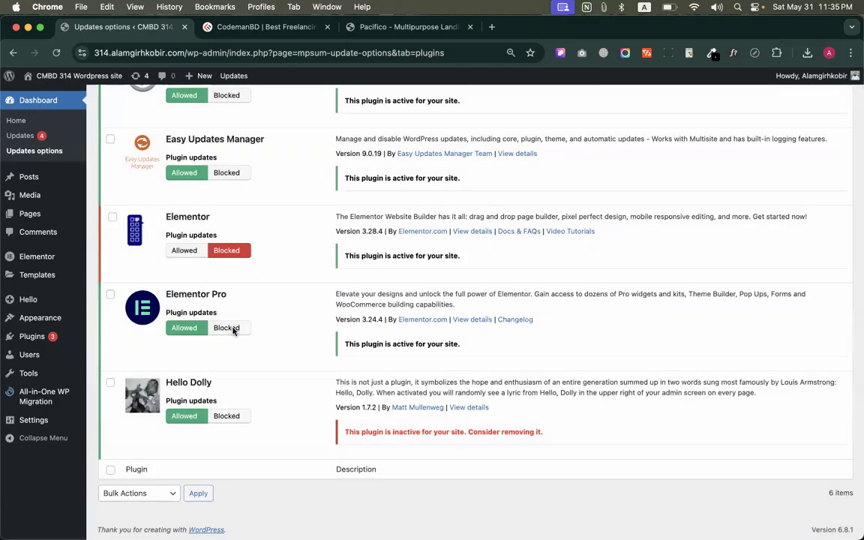
click(234, 329)
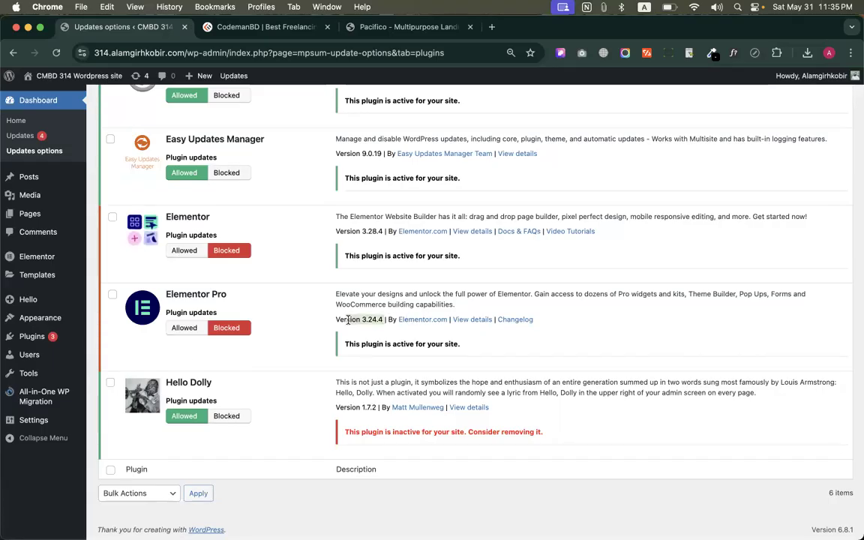
drag(334, 295, 465, 307)
click(488, 303)
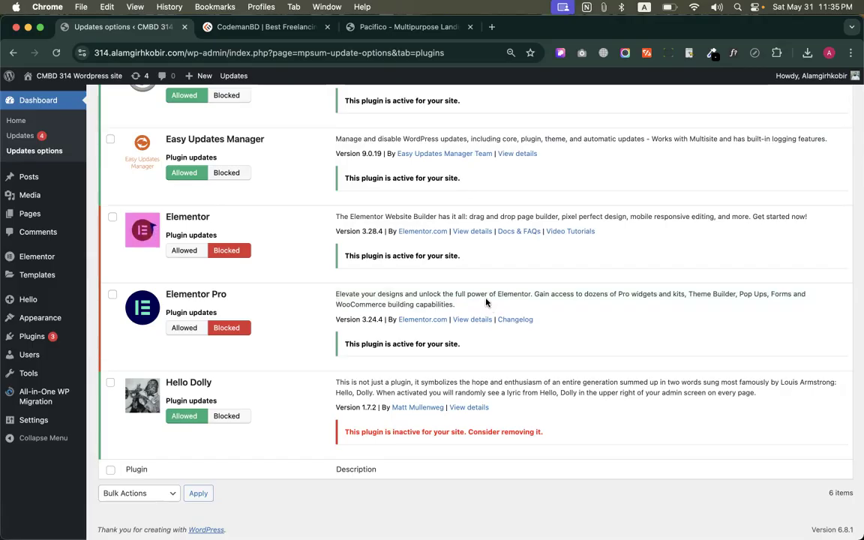
Review which plugins have updates allowed or blocked in the Easy Updates Manager plugin options
scroll(331, 245, up, 5)
scroll(330, 243, down, 2)
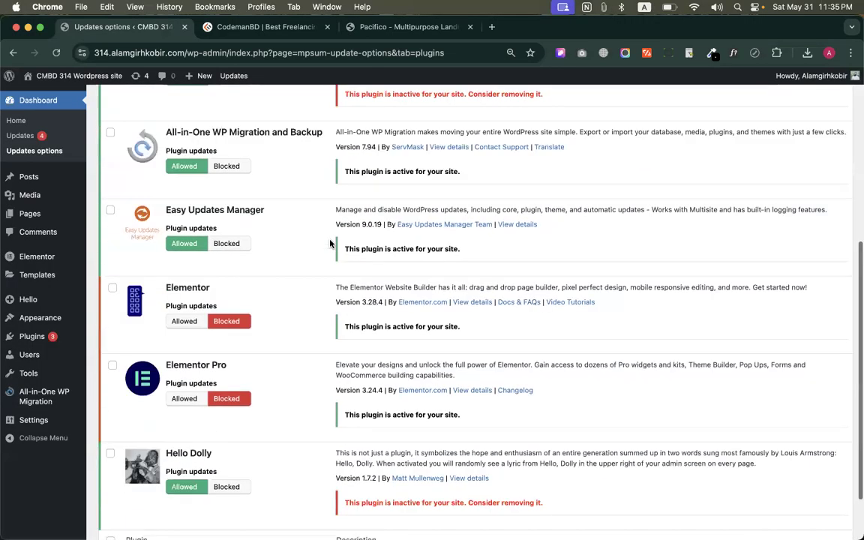
scroll(375, 263, down, 2)
scroll(367, 330, up, 1)
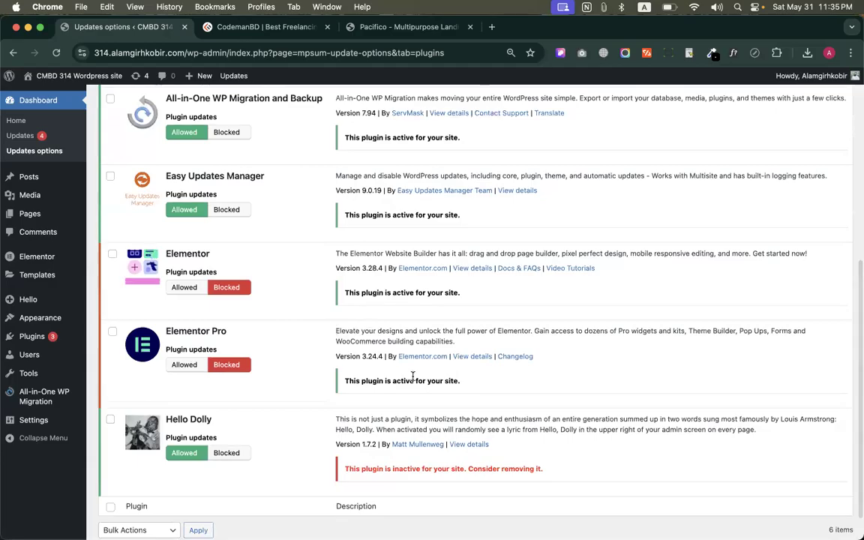
scroll(273, 285, up, 10)
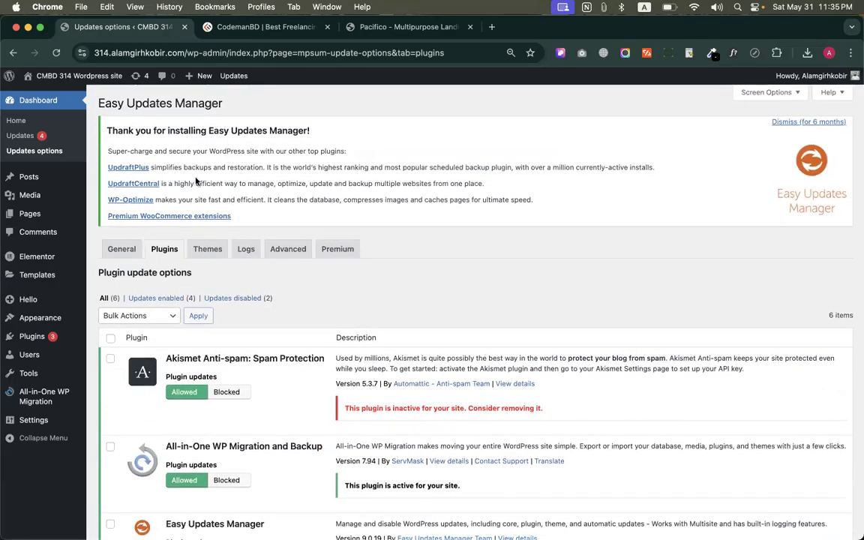
Open the installed plugins list and update Akismet Anti-spam: Spam Protection to version 5.4
click(45, 338)
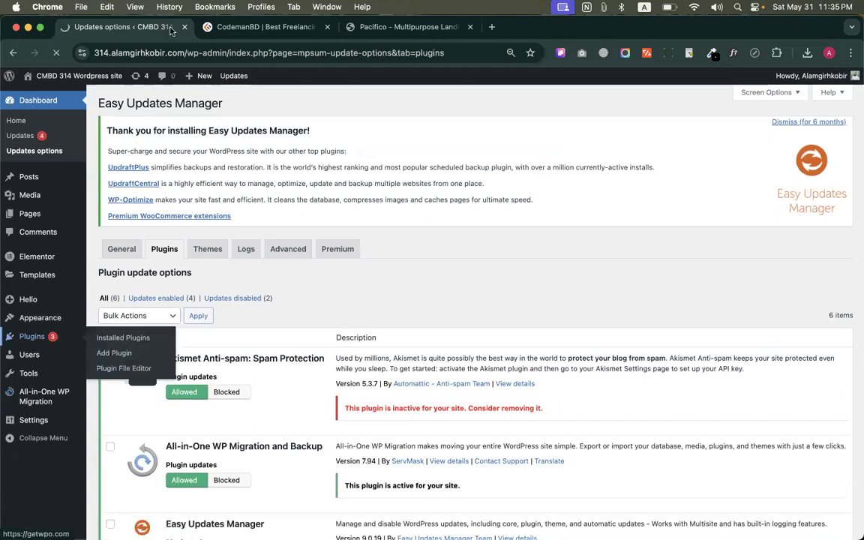
scroll(240, 218, down, 2)
scroll(240, 217, up, 2)
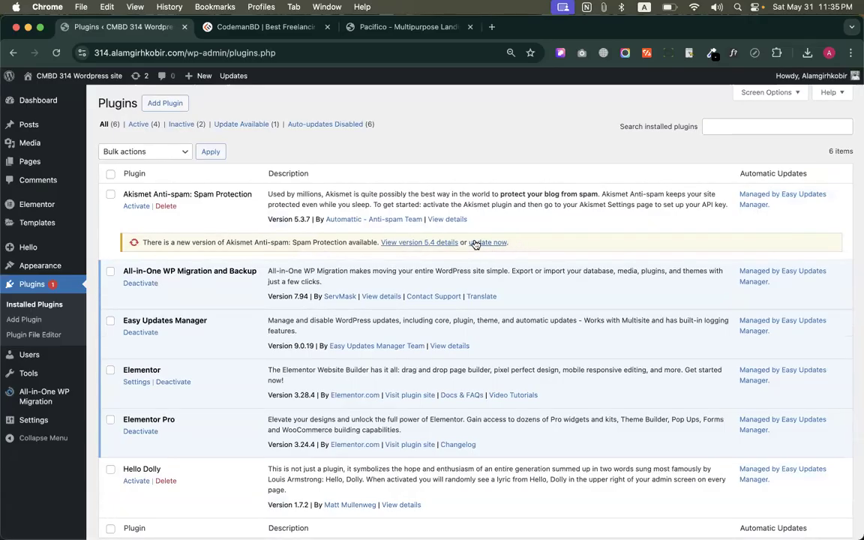
click(477, 243)
scroll(268, 282, down, 3)
scroll(269, 282, up, 2)
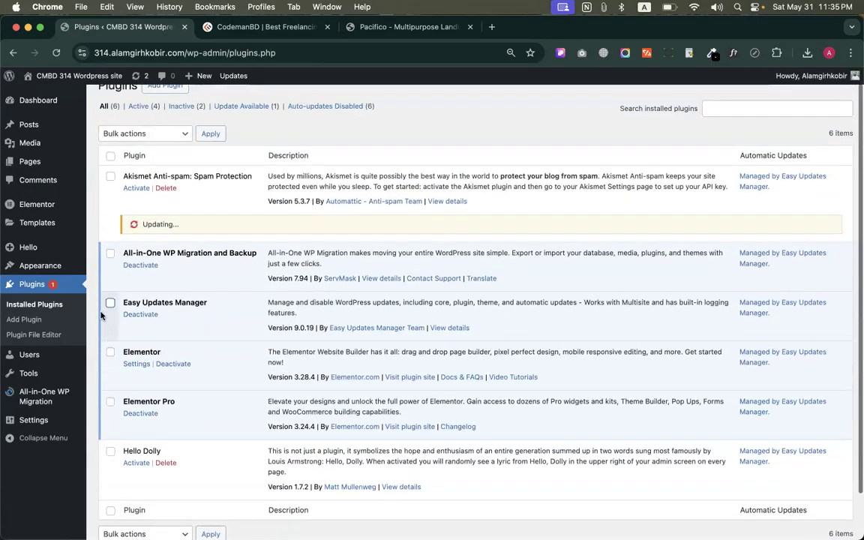
scroll(343, 253, up, 1)
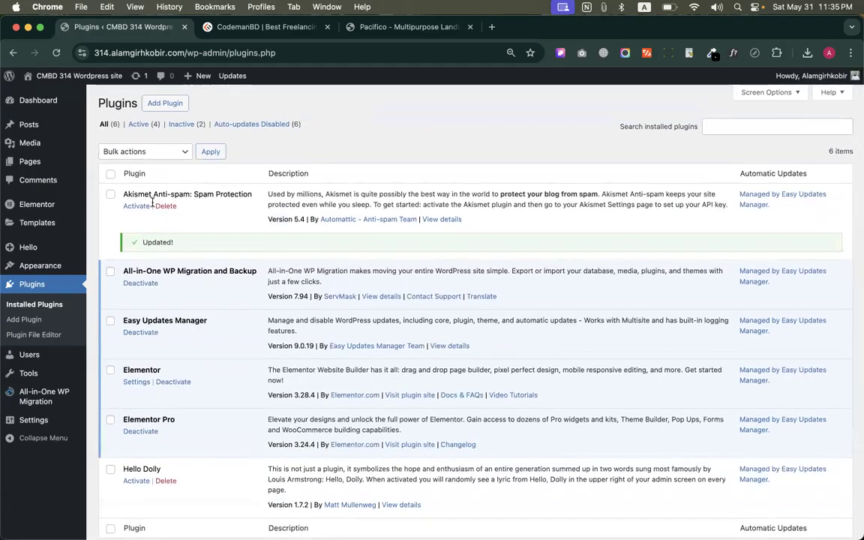
Update the active Hello Elementor theme and return to the installed plugins list
mouse_move(45, 266)
click(109, 268)
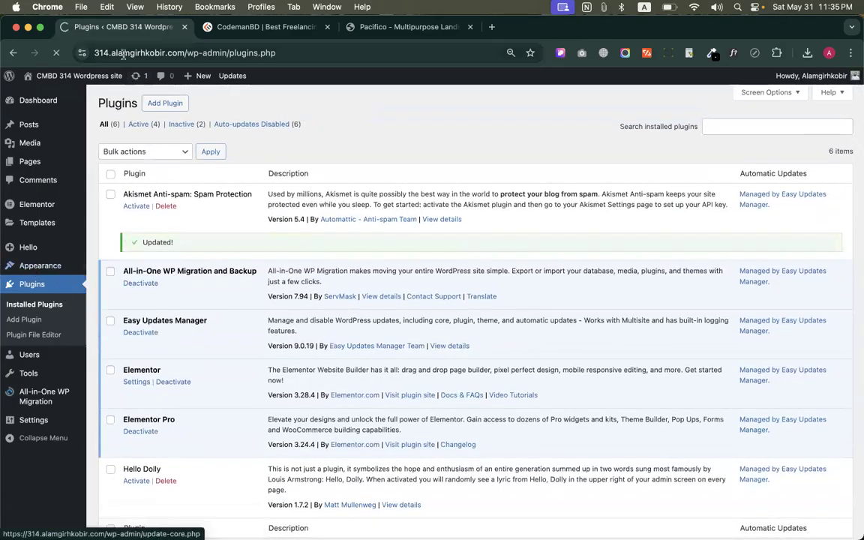
scroll(333, 247, down, 1)
scroll(525, 247, down, 1)
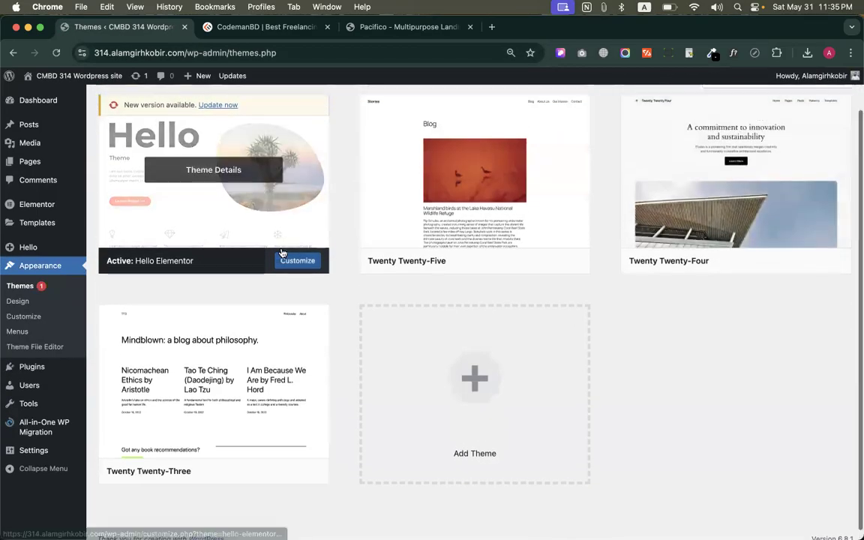
scroll(225, 188, up, 2)
click(218, 152)
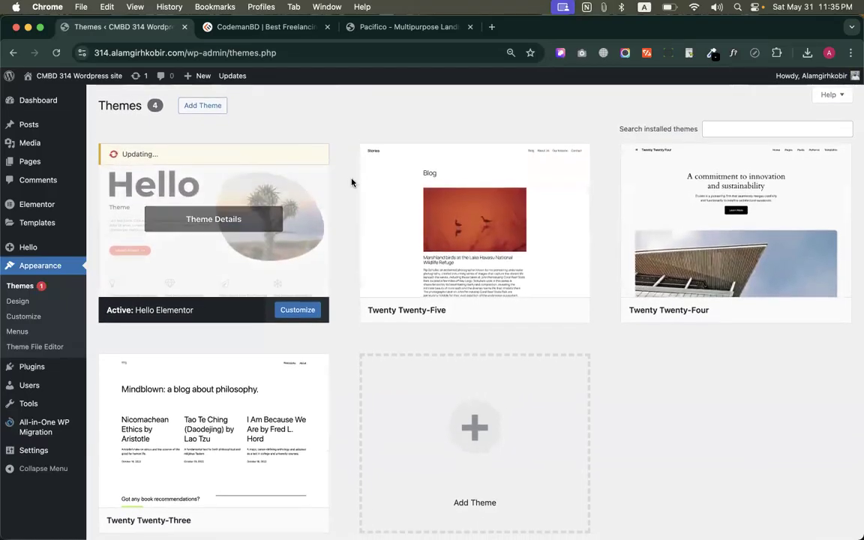
scroll(334, 172, down, 1)
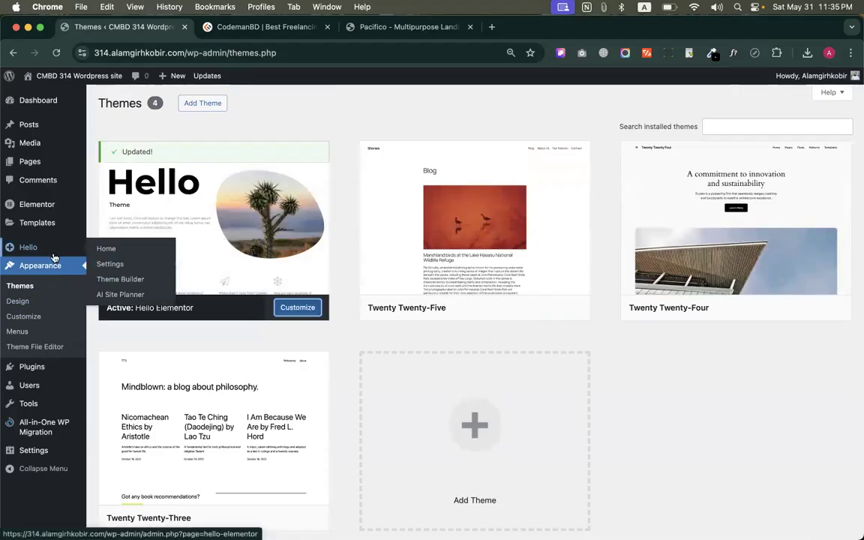
click(35, 366)
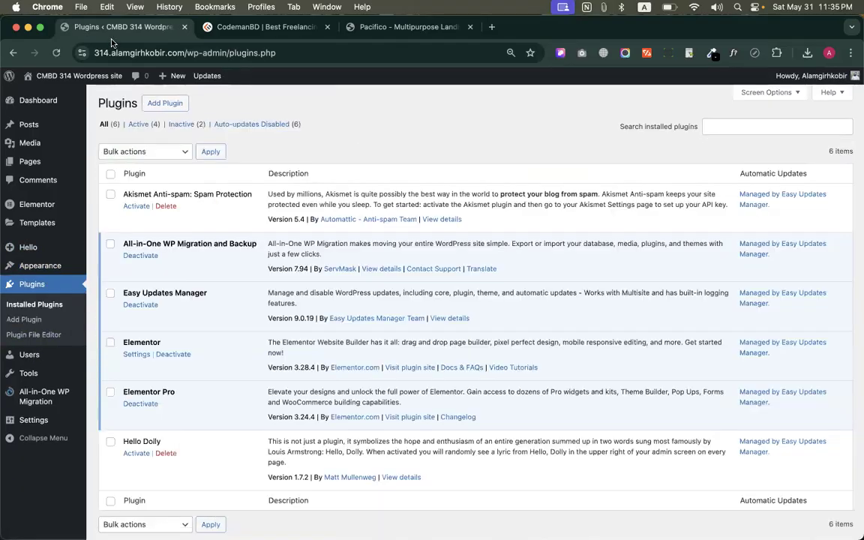
Search the web for "royal addon for elementor" in place of the Pacifico page and open the Royal Elementor Addons site
click(253, 27)
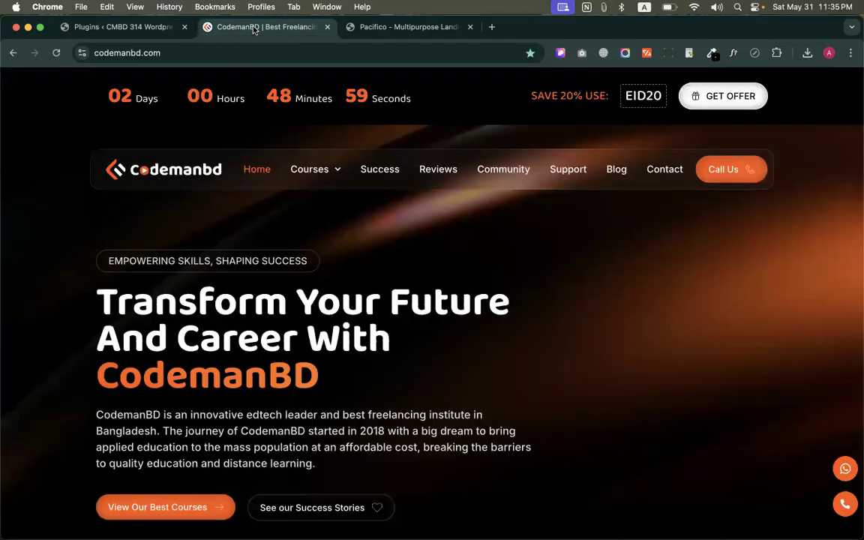
click(375, 27)
click(310, 54)
text(ro)
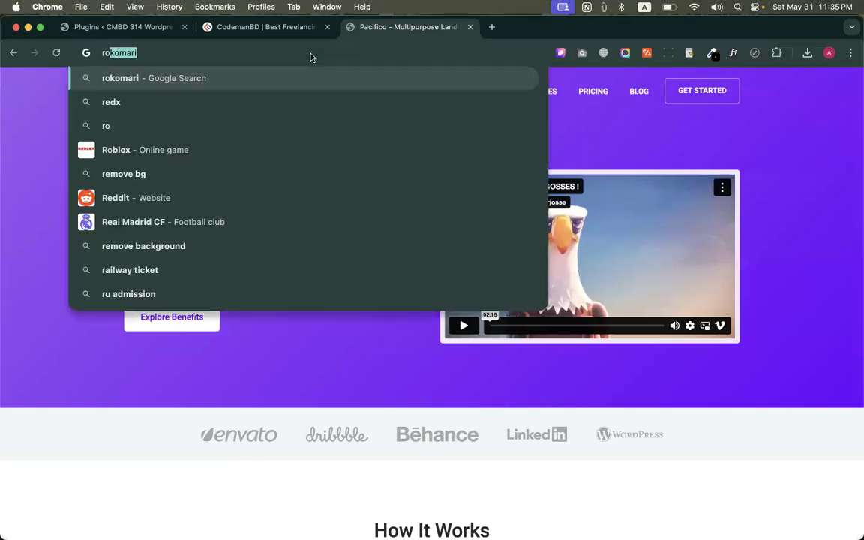
text(yal addon )
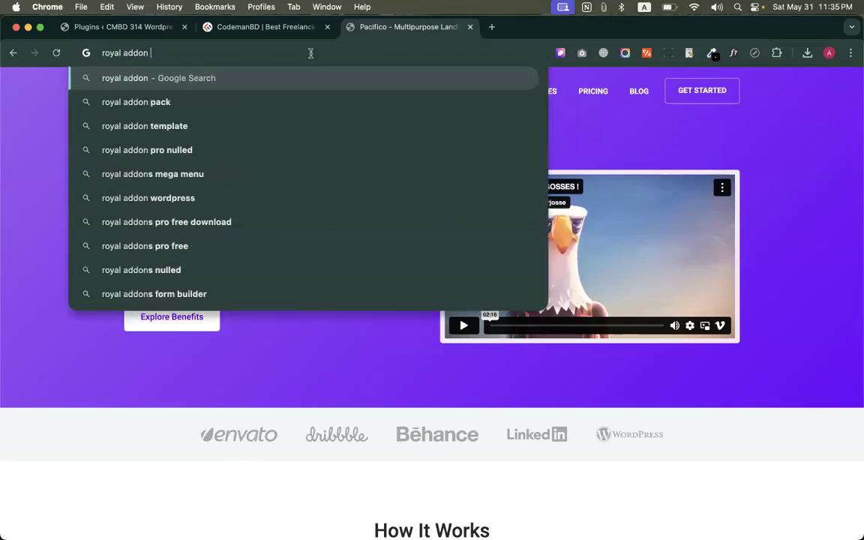
text(for elementor)
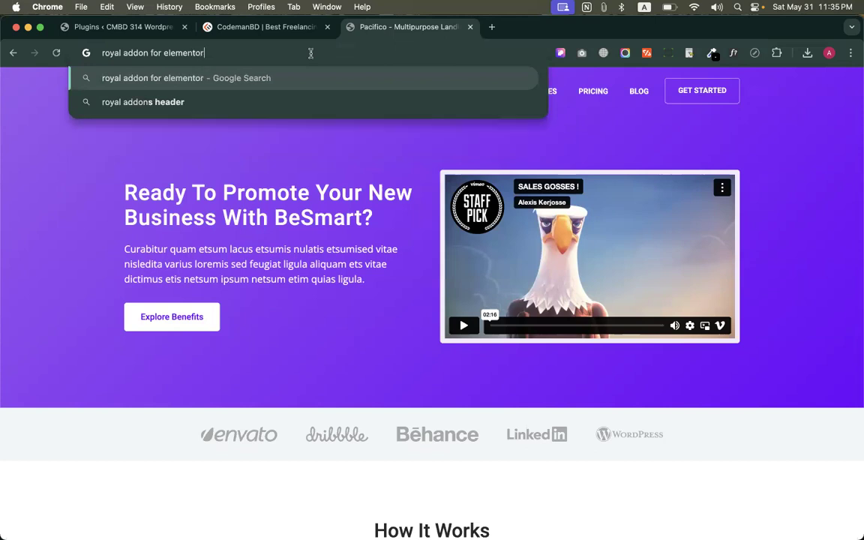
key(Return)
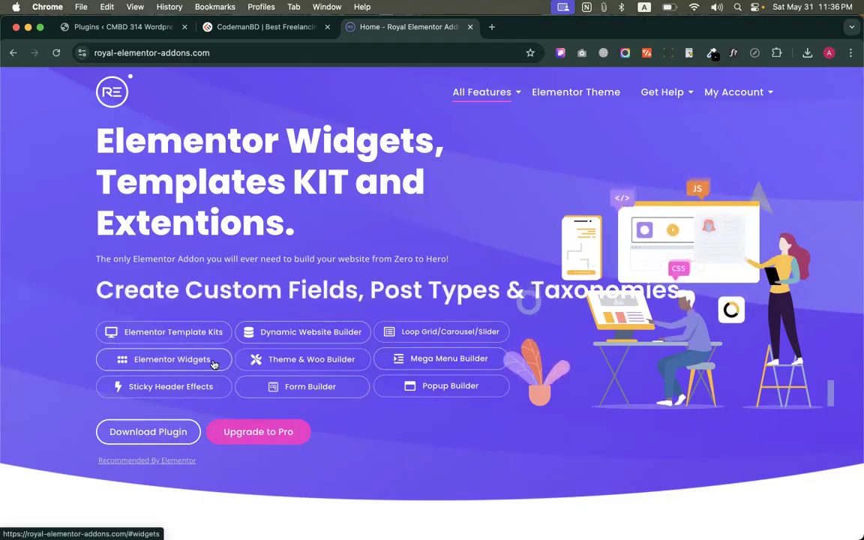
Search the web for "elements pro" in a new browser tab and open the PRO Elements site
click(492, 27)
text(elementor)
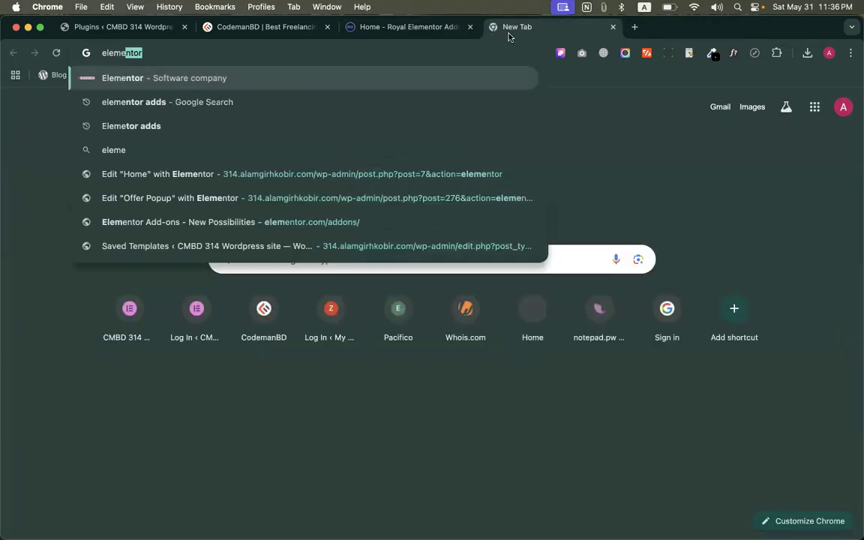
key(BackSpace)
key(BackSpace)
text(s pro)
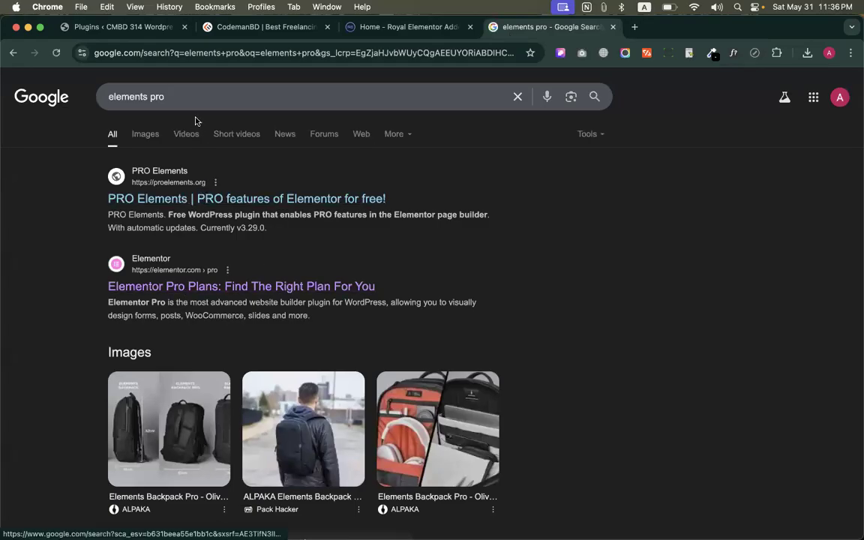
click(159, 196)
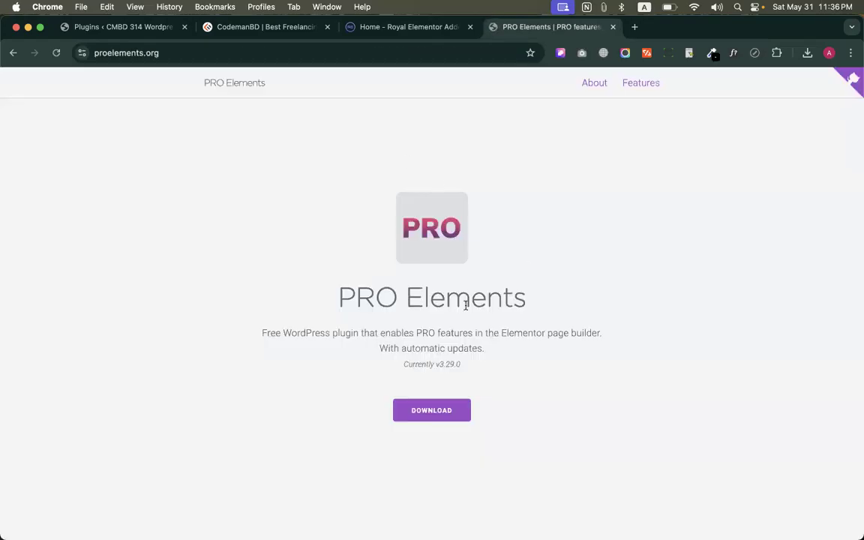
Read the PRO Elements introduction and examine the list of features included in the plugin
drag(338, 297, 570, 387)
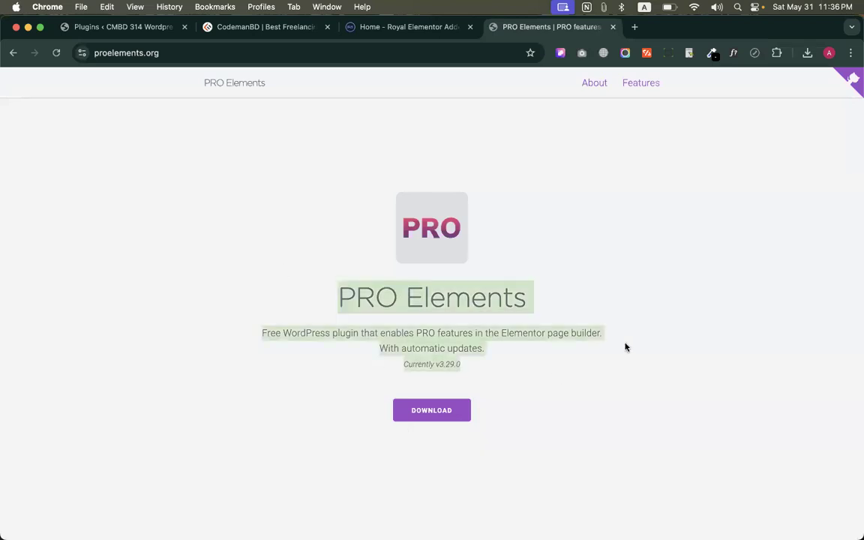
click(601, 322)
scroll(600, 322, down, 10)
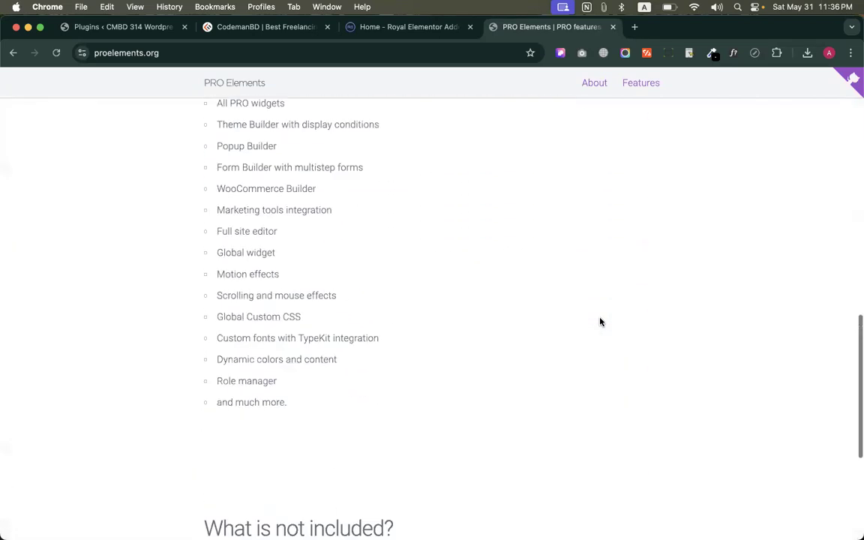
scroll(601, 322, up, 8)
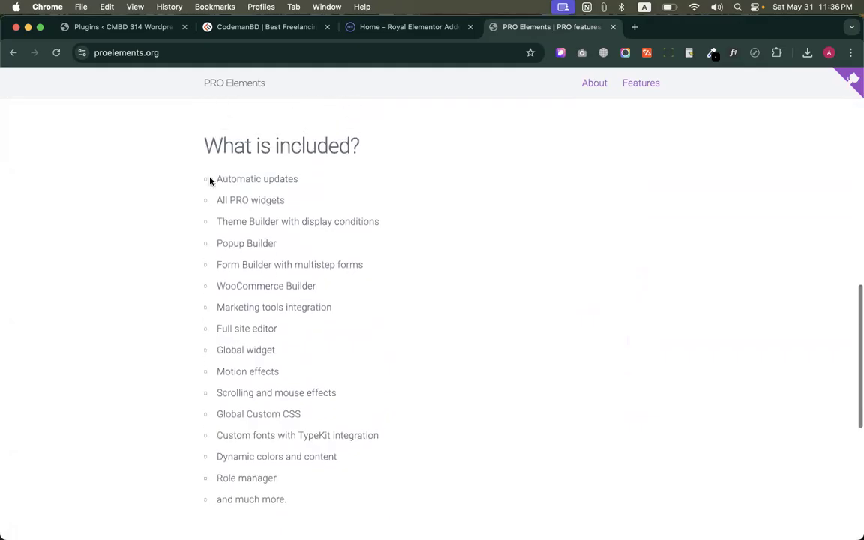
drag(204, 139, 304, 507)
click(422, 452)
scroll(423, 452, up, 10)
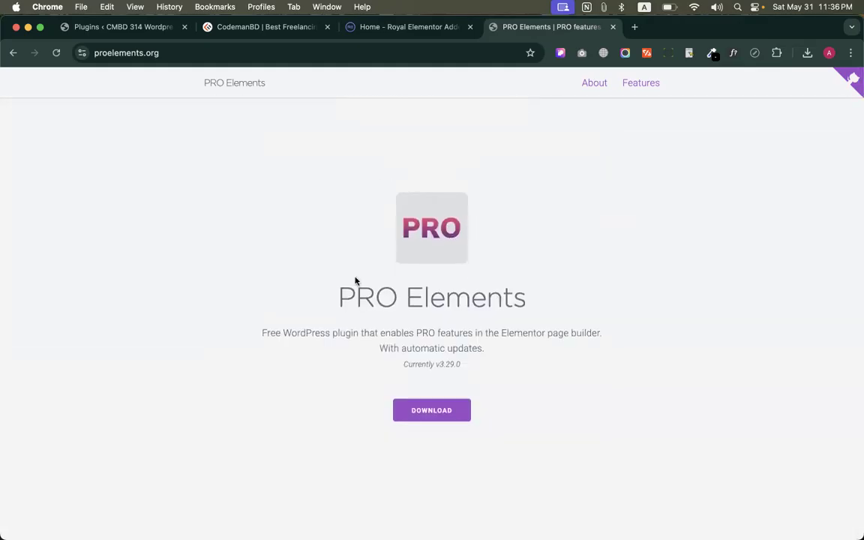
Examine the PRO Elements plugin description and its current version line on the home page
drag(382, 292, 596, 361)
click(616, 356)
scroll(569, 327, down, 2)
drag(334, 222, 453, 290)
click(431, 283)
click(487, 294)
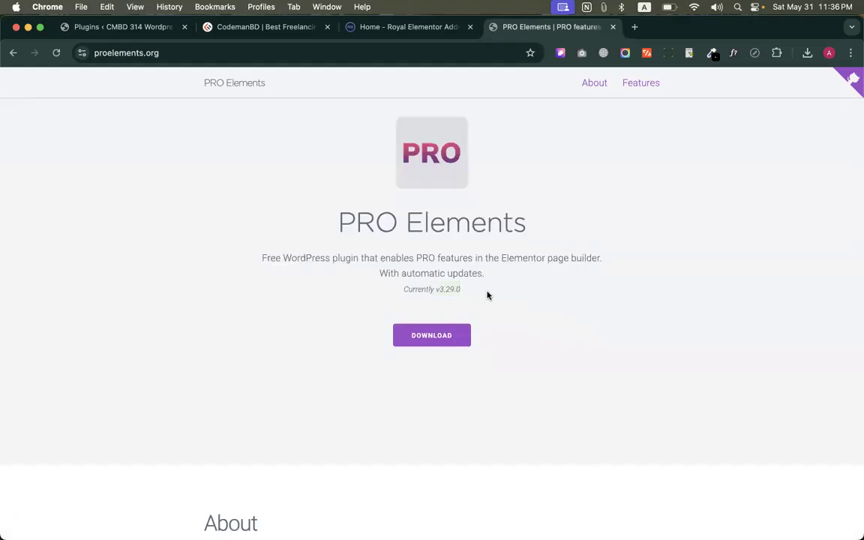
Open the proelements GitHub repository, look through its files and license, and close it again
click(855, 78)
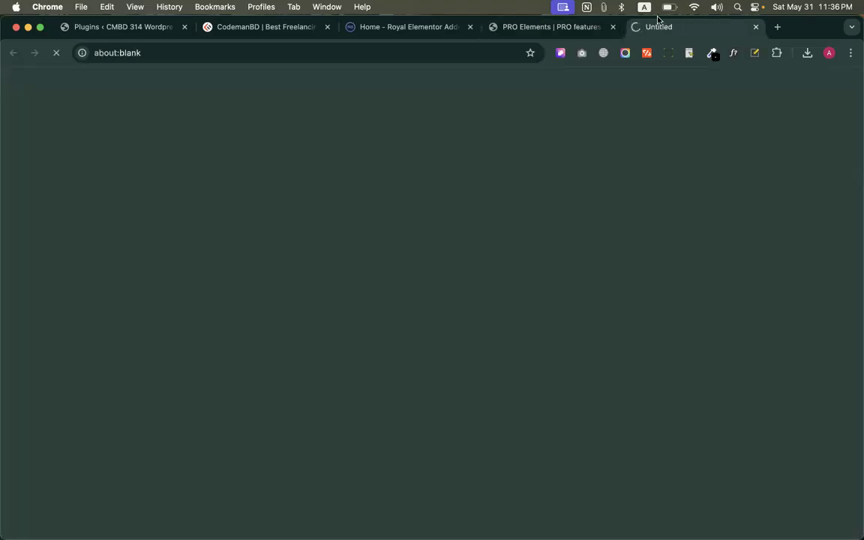
scroll(583, 352, down, 10)
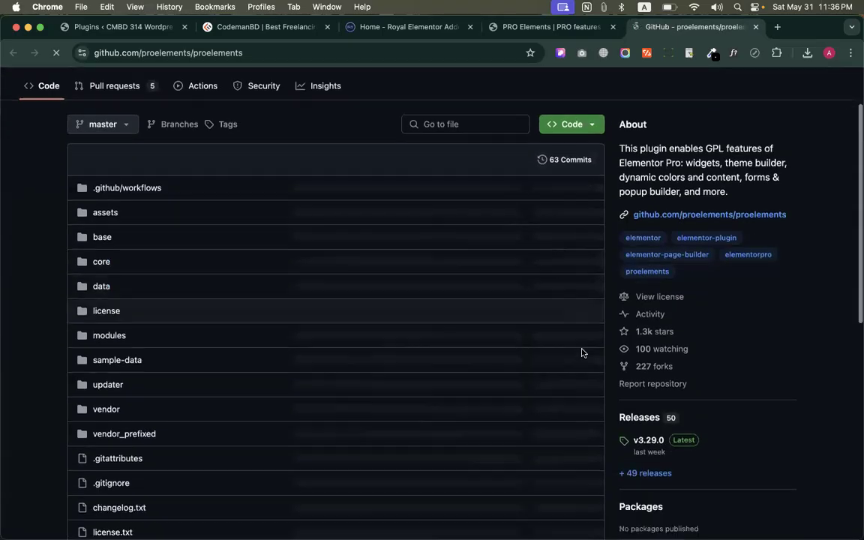
scroll(583, 351, down, 1)
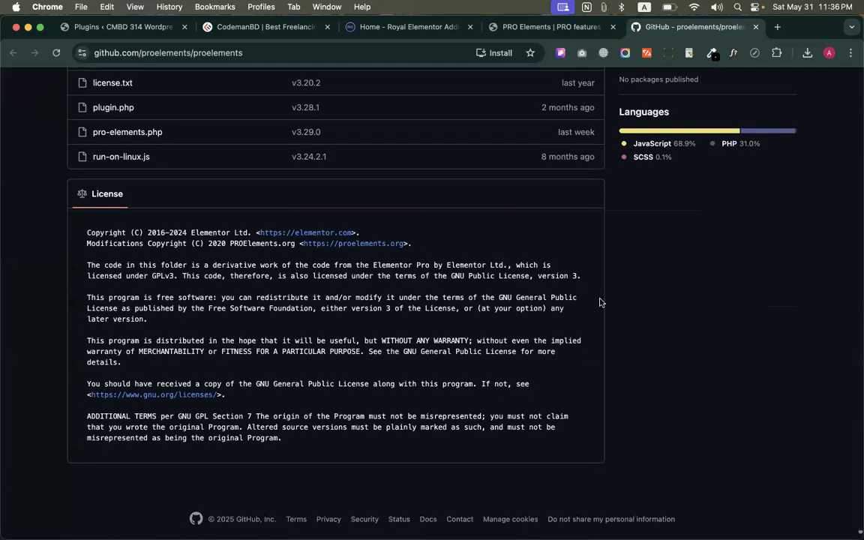
scroll(546, 298, up, 15)
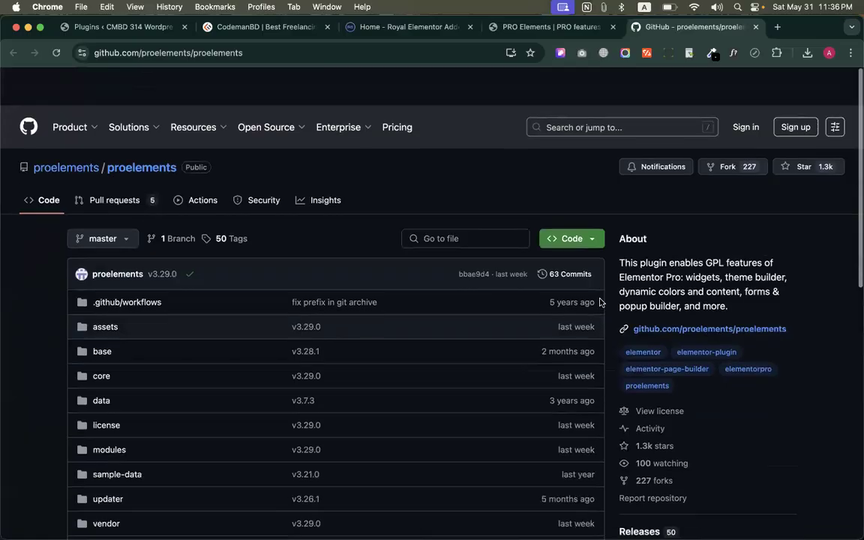
key(super+w)
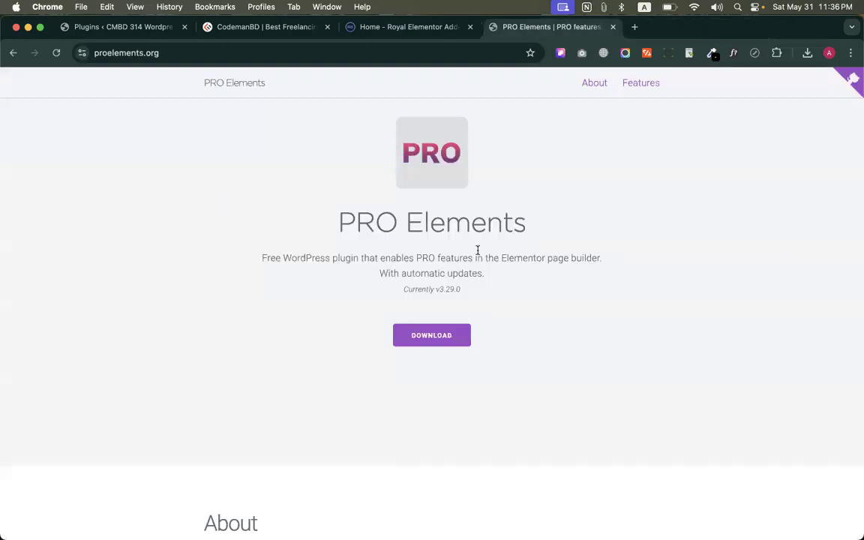
Look over the whole PRO Elements page and its heading and description again, and select the site's web address
drag(320, 232, 506, 296)
click(574, 330)
scroll(574, 330, down, 20)
scroll(574, 330, up, 20)
drag(347, 290, 552, 305)
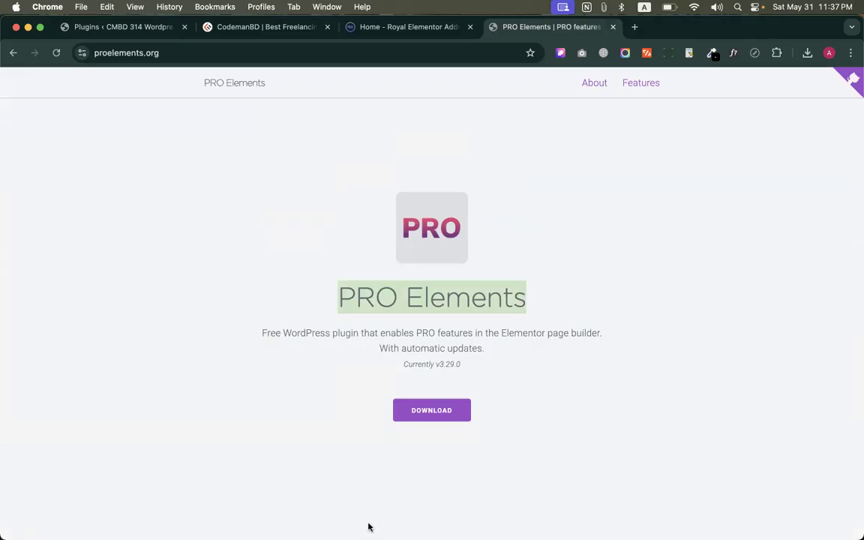
click(526, 354)
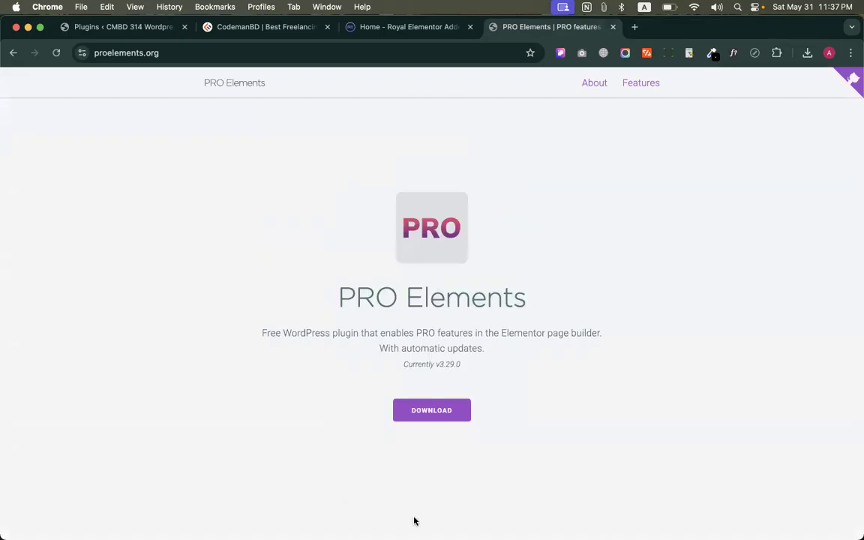
drag(379, 314, 525, 387)
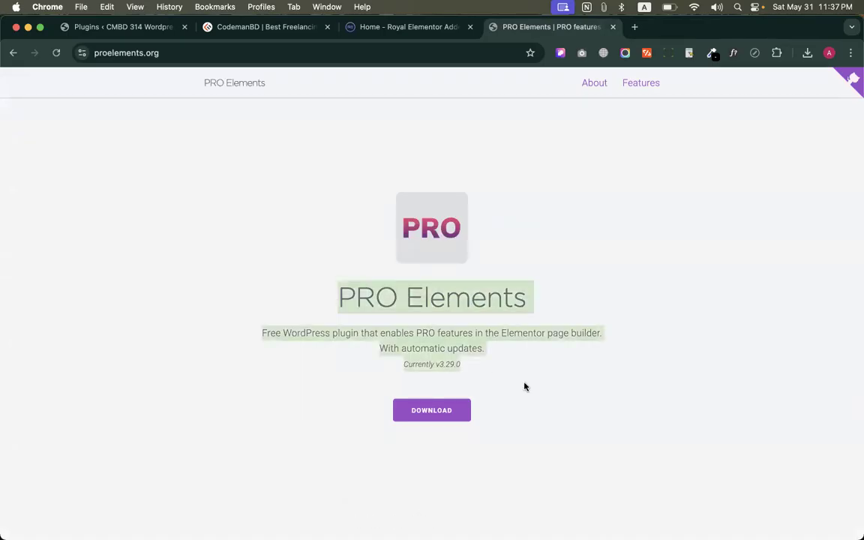
click(546, 313)
click(221, 53)
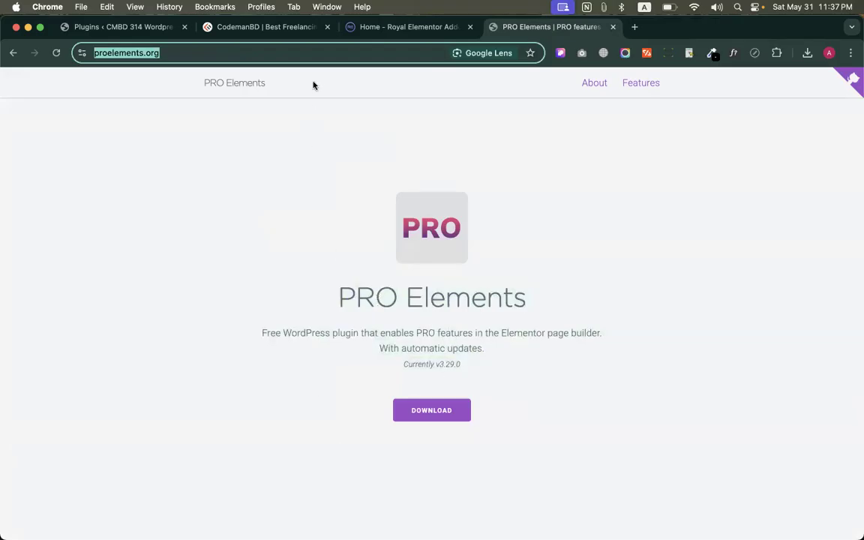
scroll(588, 187, up, 2)
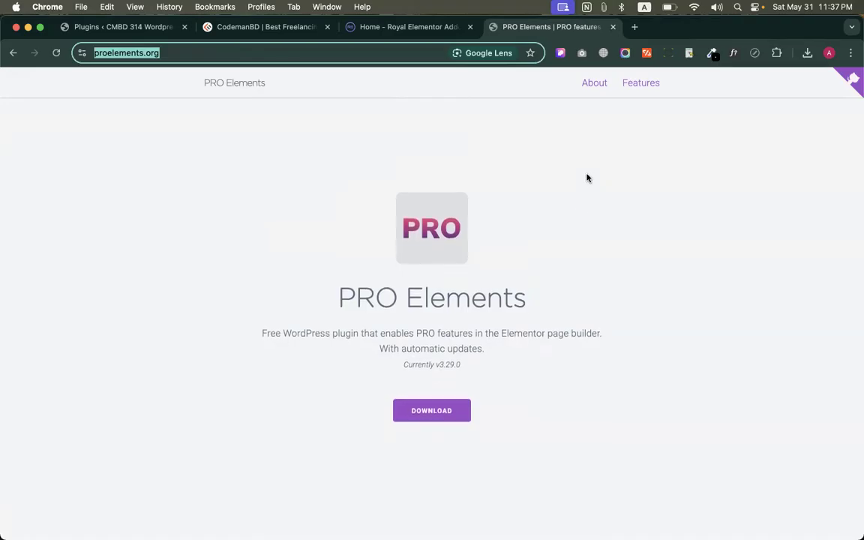
Look through the About section and the included features of the PRO Elements site again and return to its home page
click(171, 83)
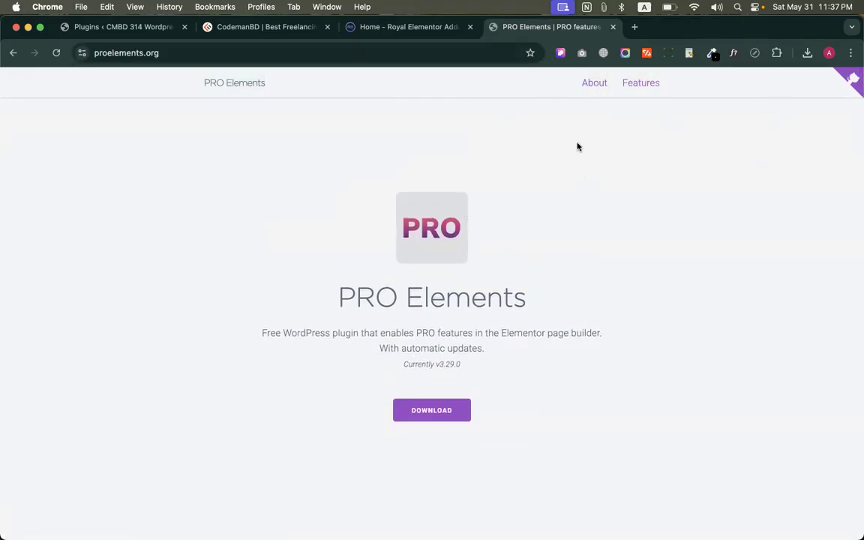
scroll(573, 257, down, 2)
click(591, 82)
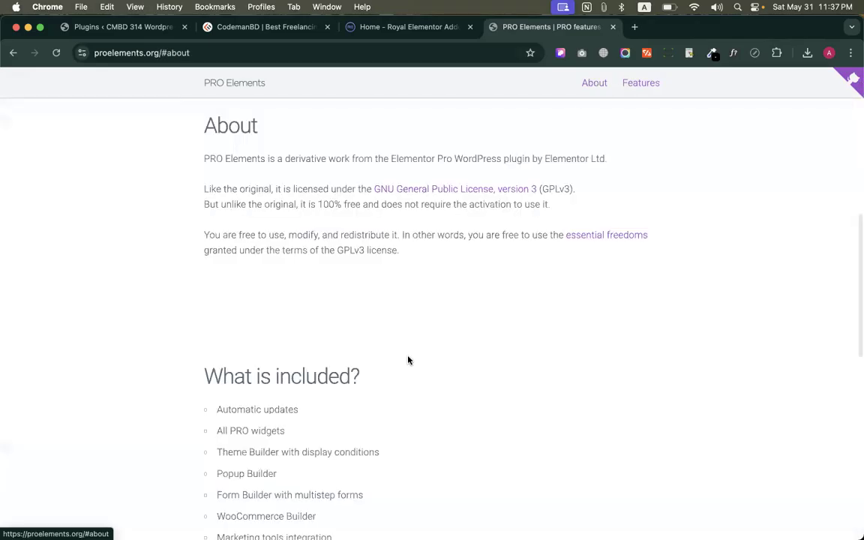
scroll(408, 359, down, 10)
scroll(409, 360, up, 20)
scroll(408, 360, down, 10)
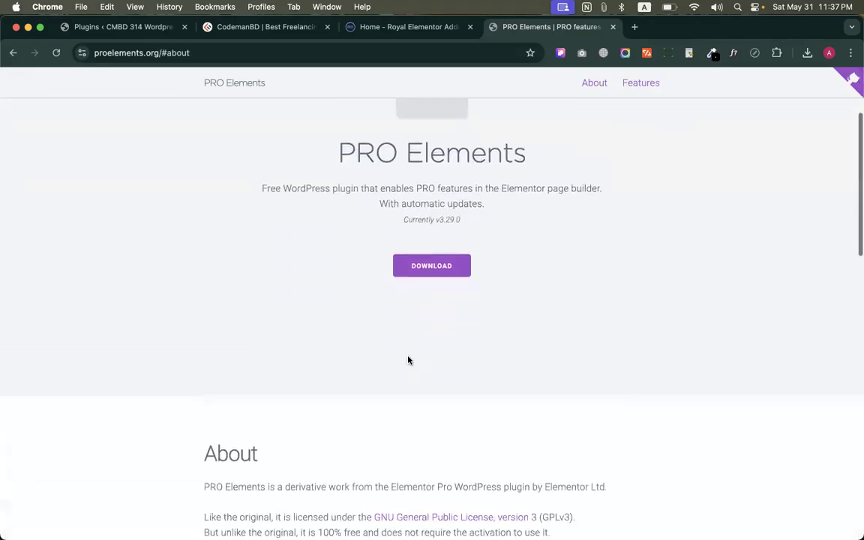
scroll(408, 358, up, 6)
scroll(408, 356, up, 5)
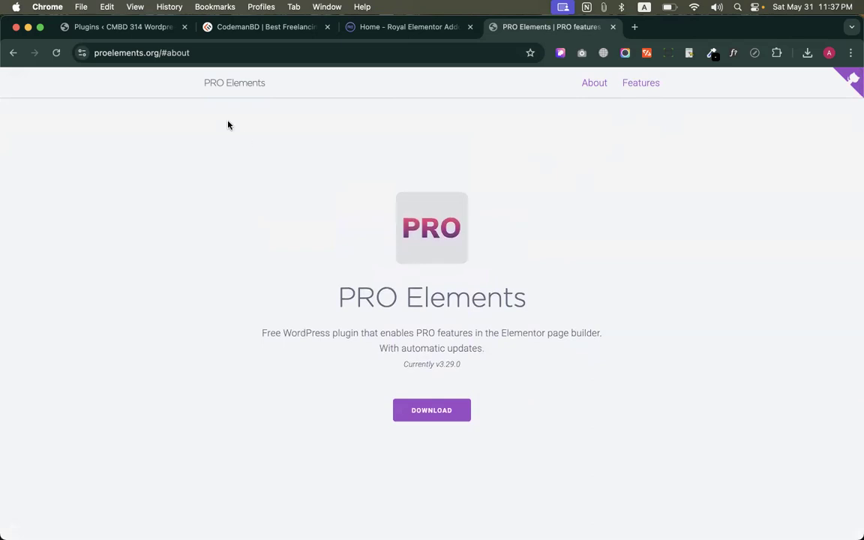
click(240, 85)
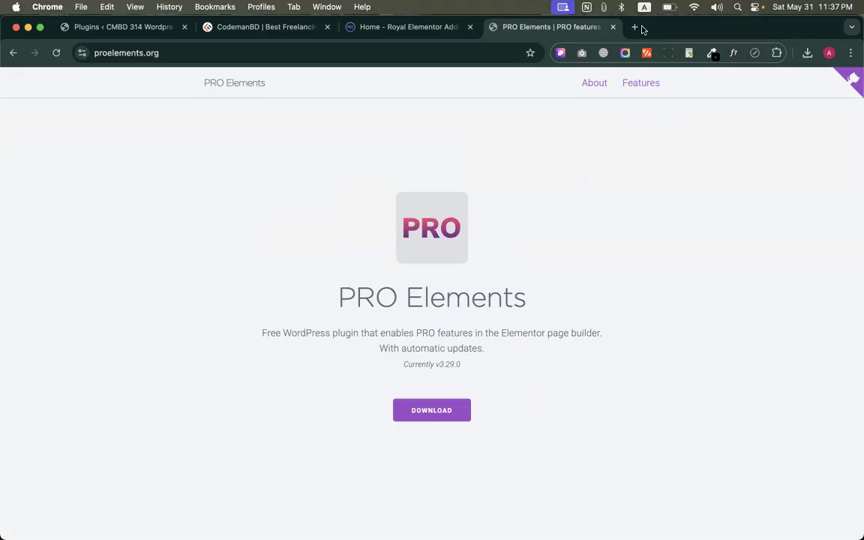
Compare the PRO Elements description with the Royal Elementor Addons home page, dismissing the template kits banner there
click(399, 29)
click(518, 27)
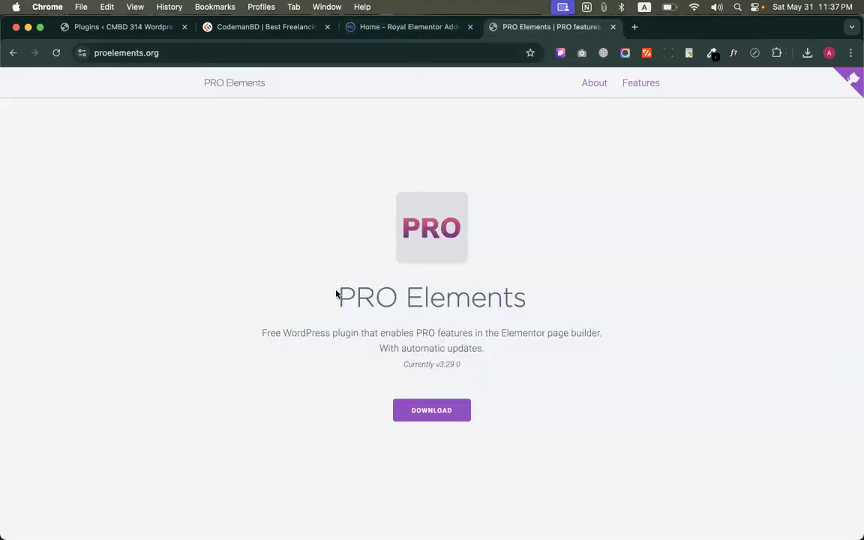
drag(336, 293, 467, 361)
click(539, 366)
click(388, 26)
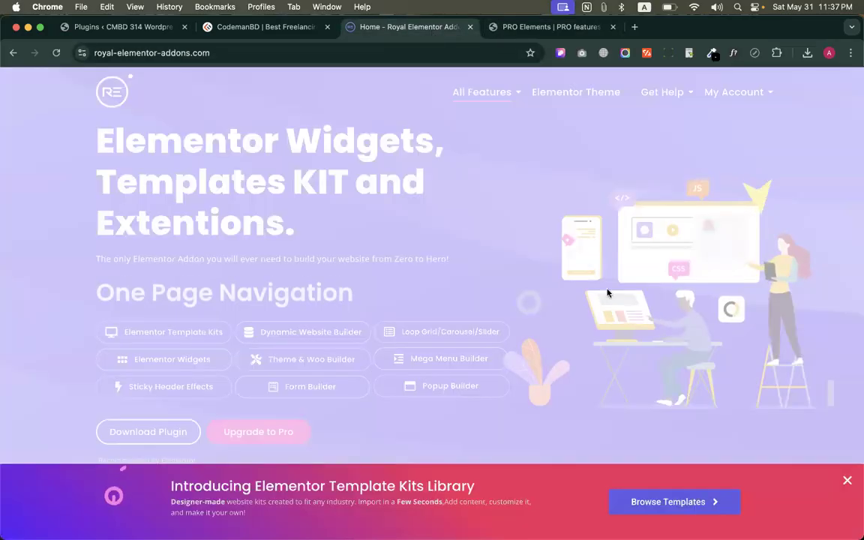
click(850, 480)
scroll(451, 299, down, 1)
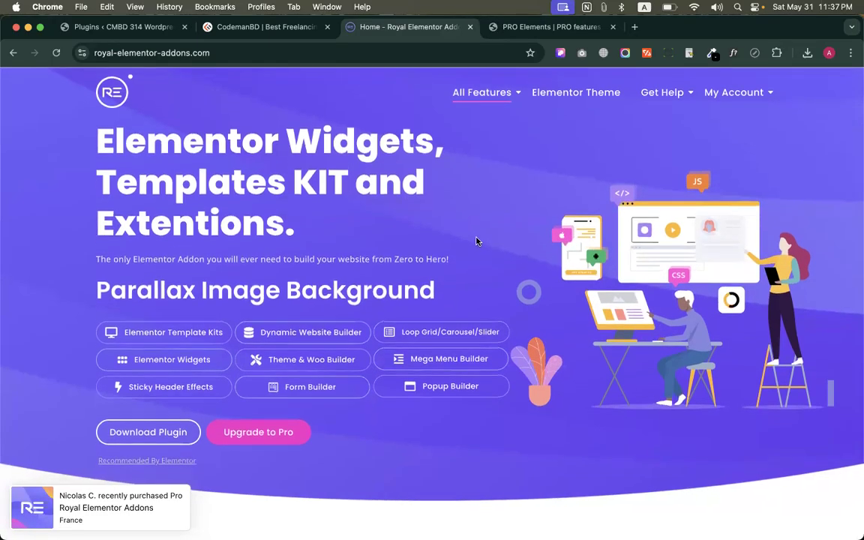
click(506, 52)
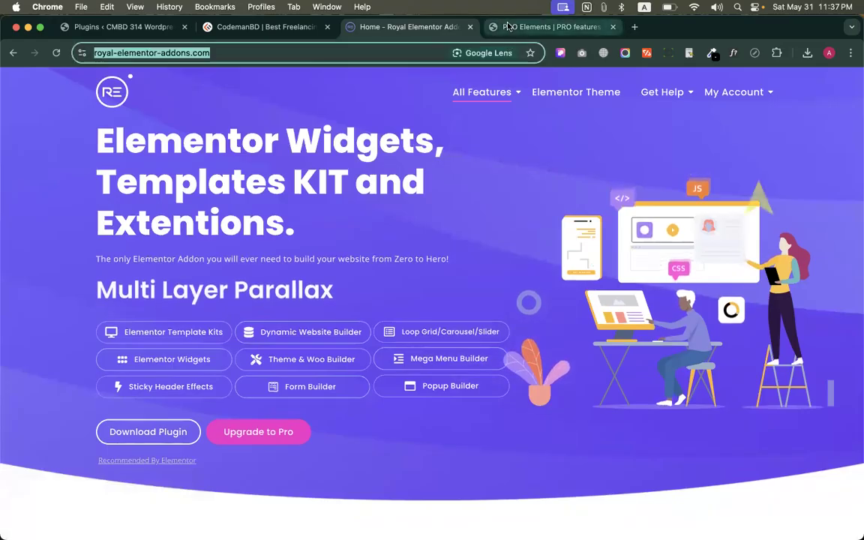
Return to the PRO Elements site and download the plugin
click(507, 27)
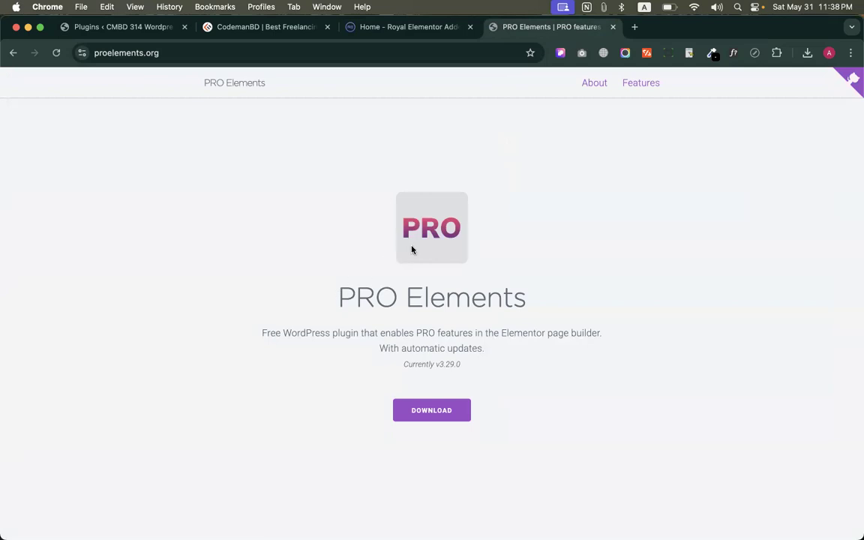
click(418, 413)
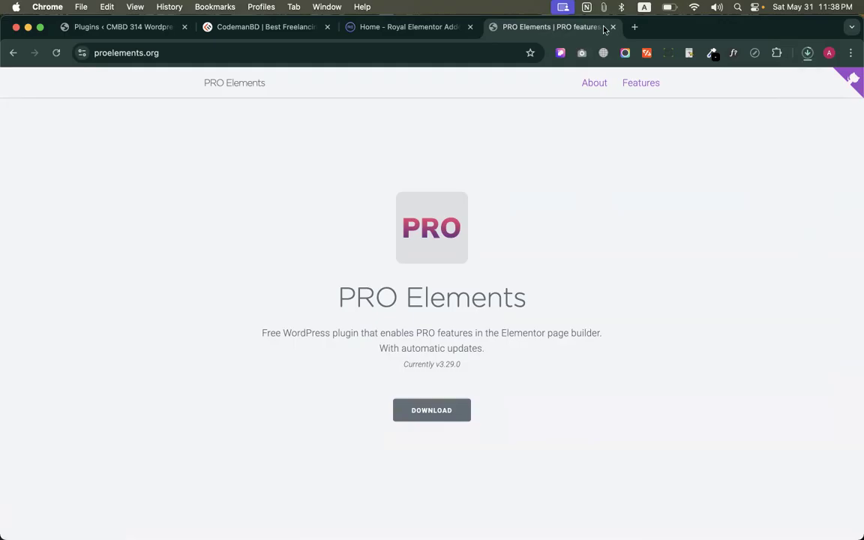
Open VirusTotal through a web search in a new browser tab and submit the downloaded pro-elements (1).zip for scanning
click(634, 27)
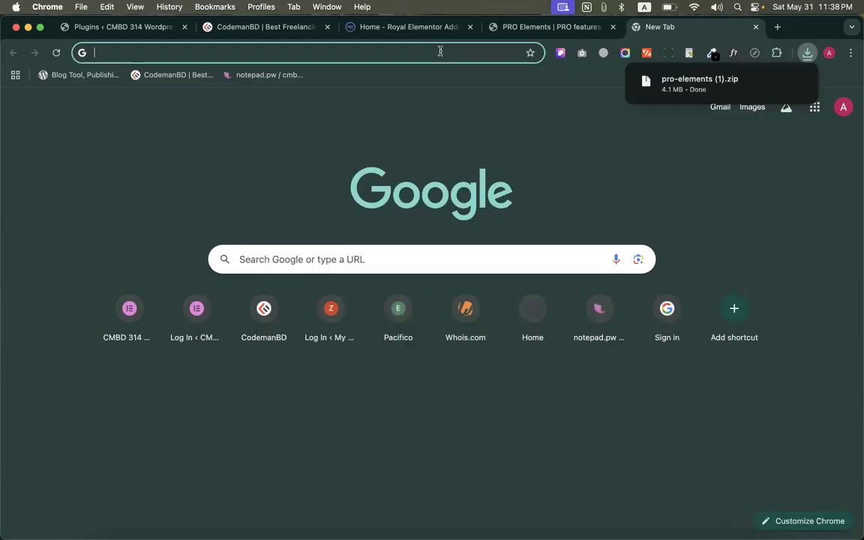
click(440, 51)
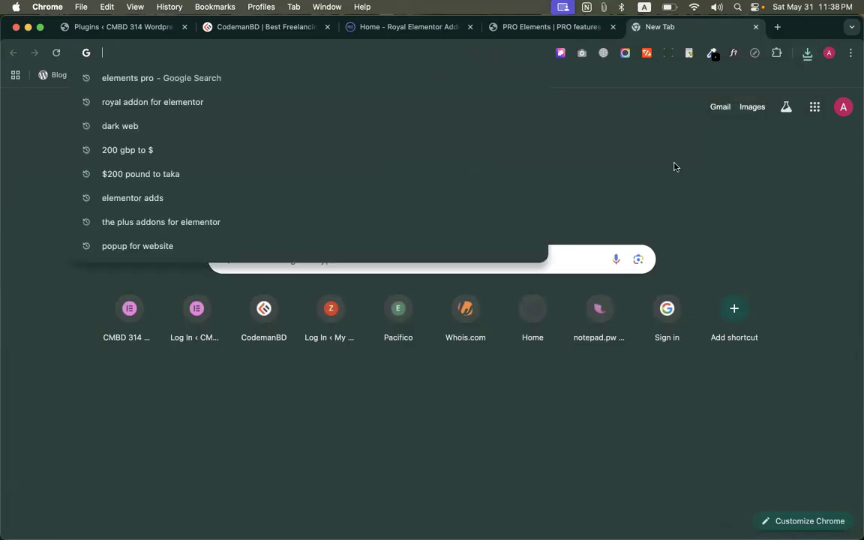
click(674, 167)
click(413, 54)
text(virusto)
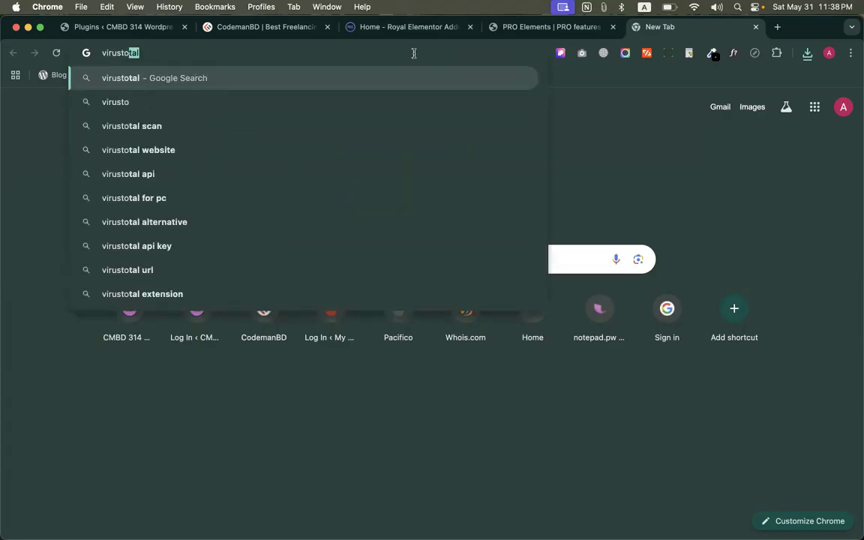
key(Return)
click(145, 197)
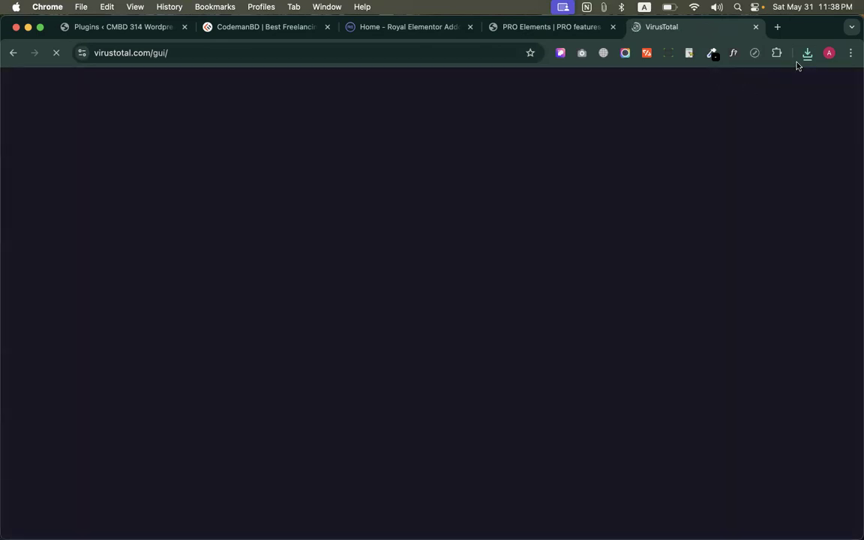
click(806, 54)
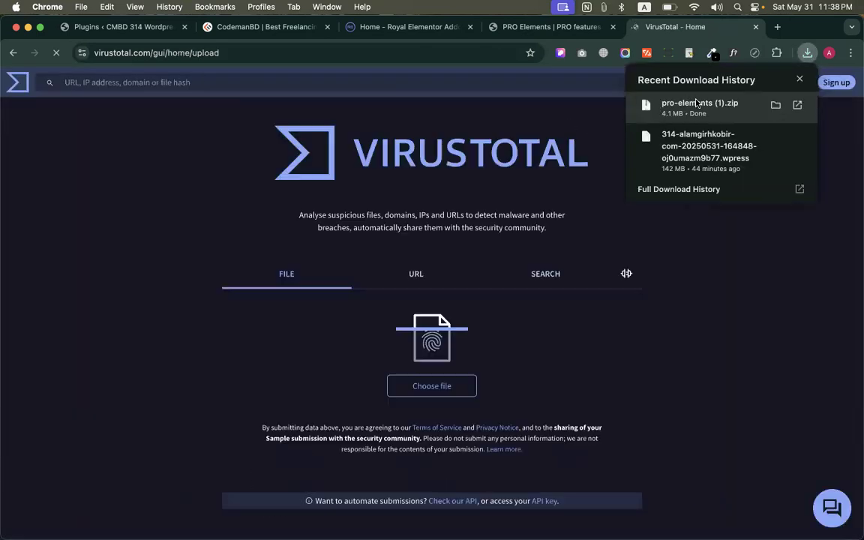
drag(591, 178, 430, 388)
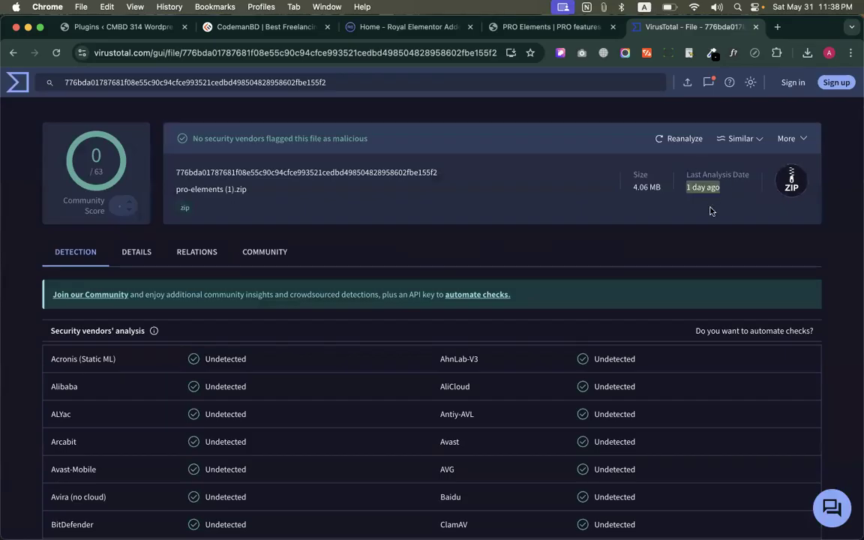
Examine the VirusTotal report for the plugin file, including the security vendors' results, file name and last analysis date
scroll(517, 322, down, 3)
scroll(517, 321, up, 3)
scroll(401, 389, down, 10)
scroll(422, 353, up, 10)
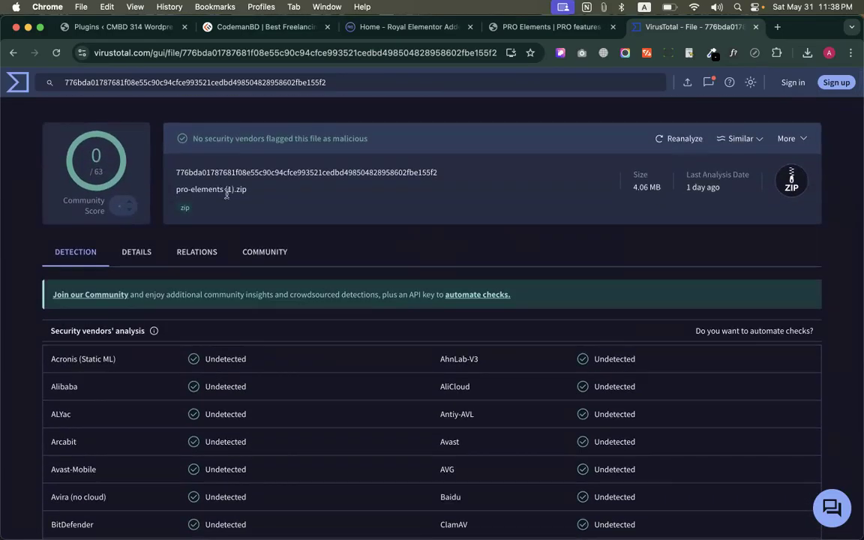
drag(173, 171, 347, 198)
click(347, 198)
drag(683, 185, 760, 190)
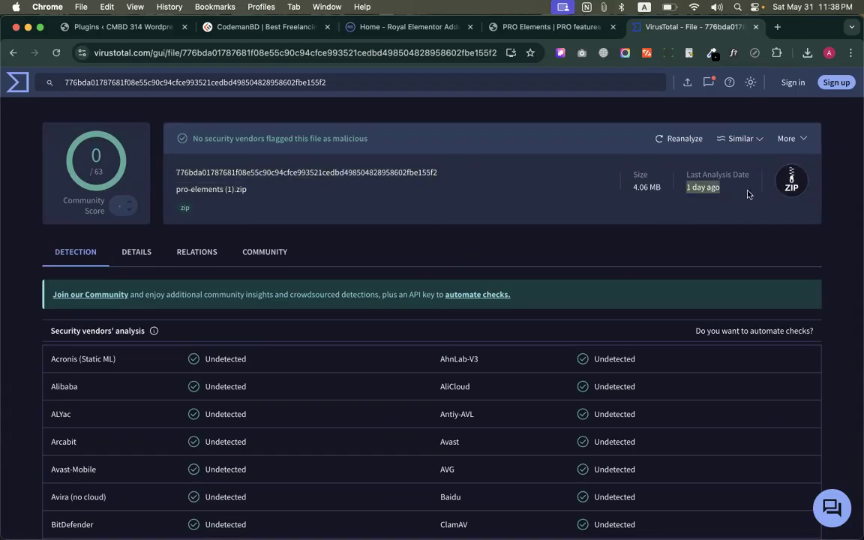
click(734, 192)
Reanalyze the plugin file and check the first security vendors' results as they come in
click(685, 140)
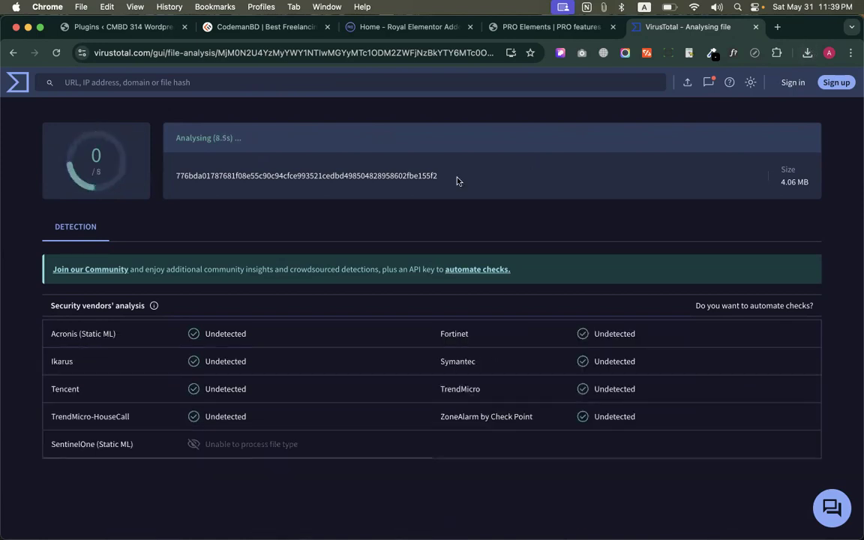
drag(162, 143, 251, 140)
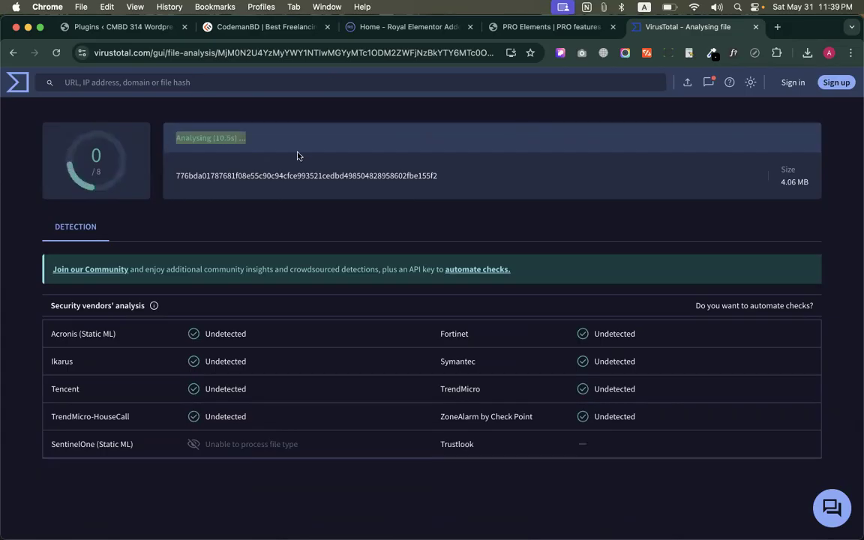
scroll(496, 178, down, 2)
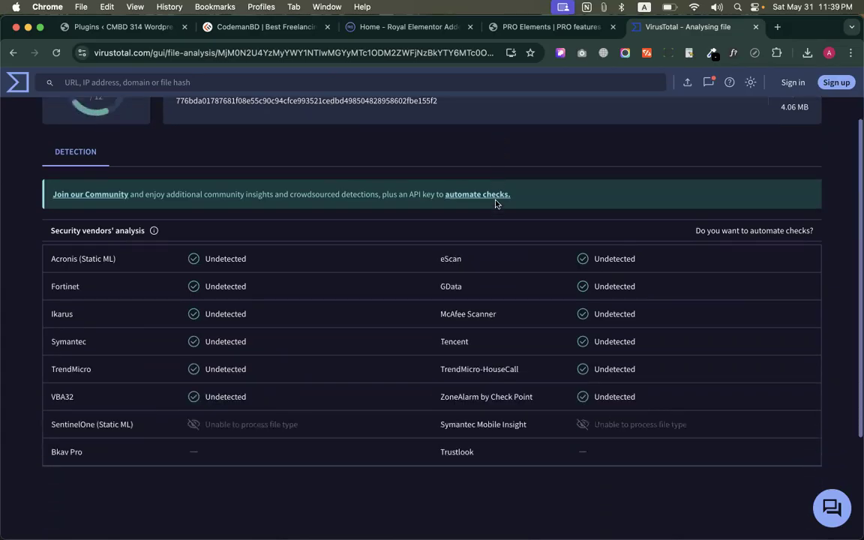
scroll(495, 203, down, 1)
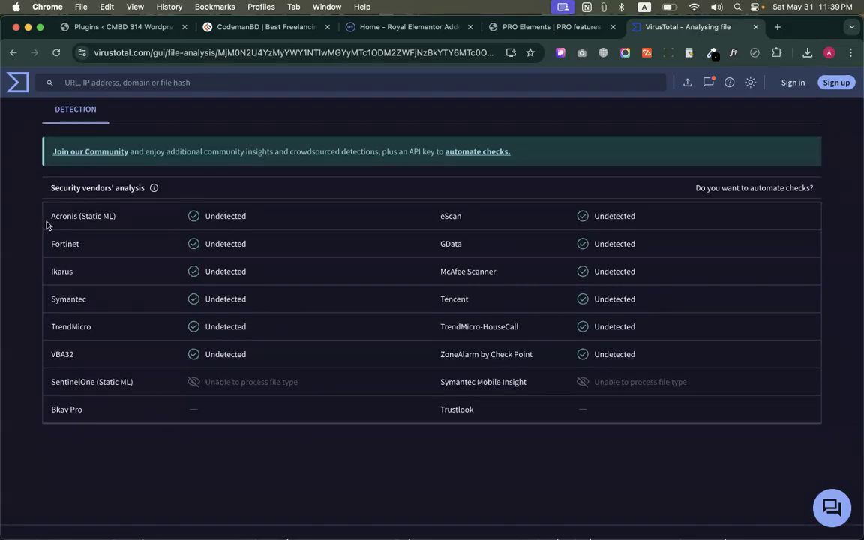
drag(46, 225, 120, 225)
drag(47, 246, 82, 246)
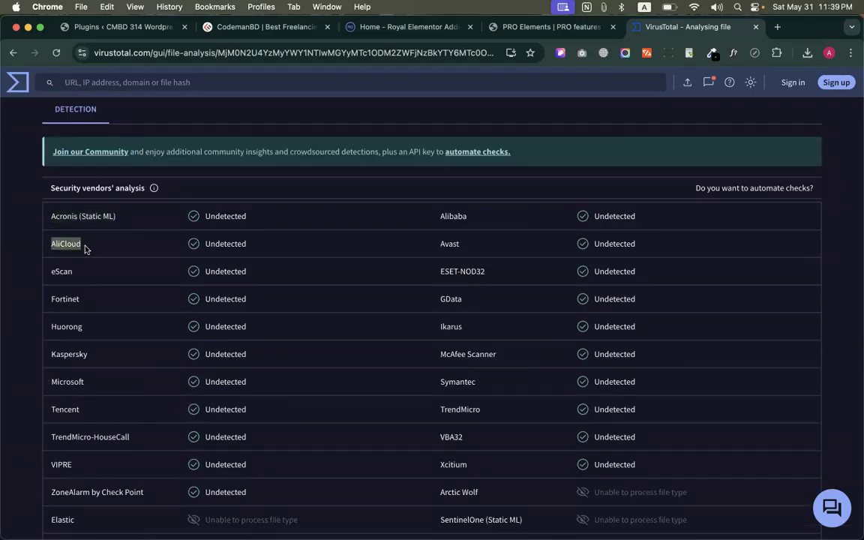
click(120, 288)
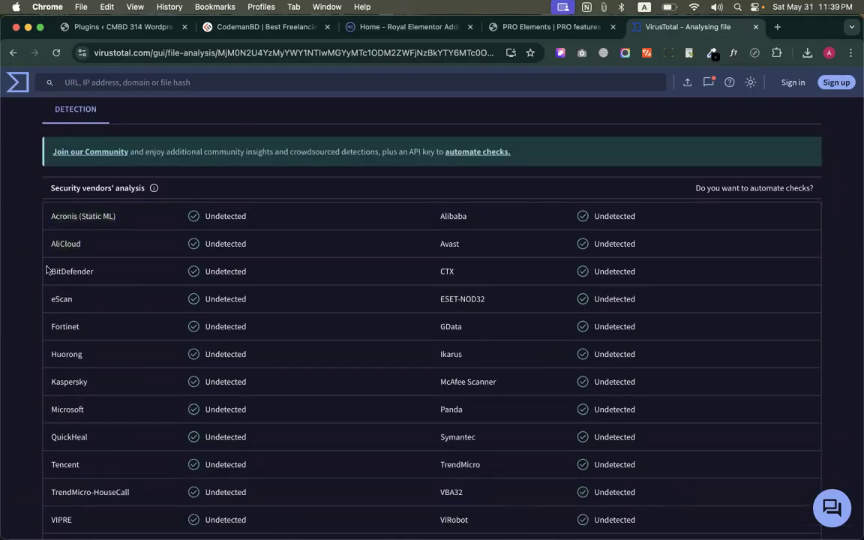
drag(46, 271, 106, 271)
click(112, 286)
Review the complete list of security vendors' results and the progress of the running analysis
scroll(122, 327, down, 3)
scroll(123, 326, down, 5)
scroll(467, 253, up, 10)
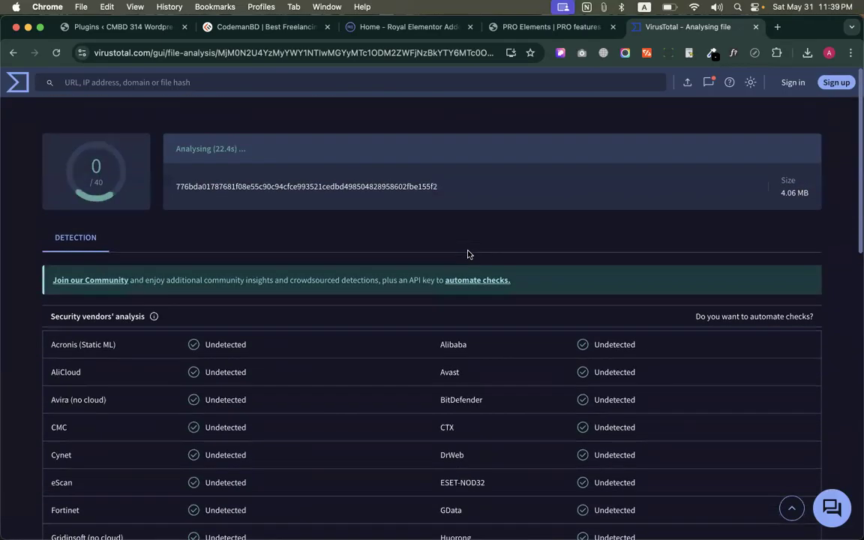
scroll(459, 296, down, 10)
scroll(484, 219, up, 5)
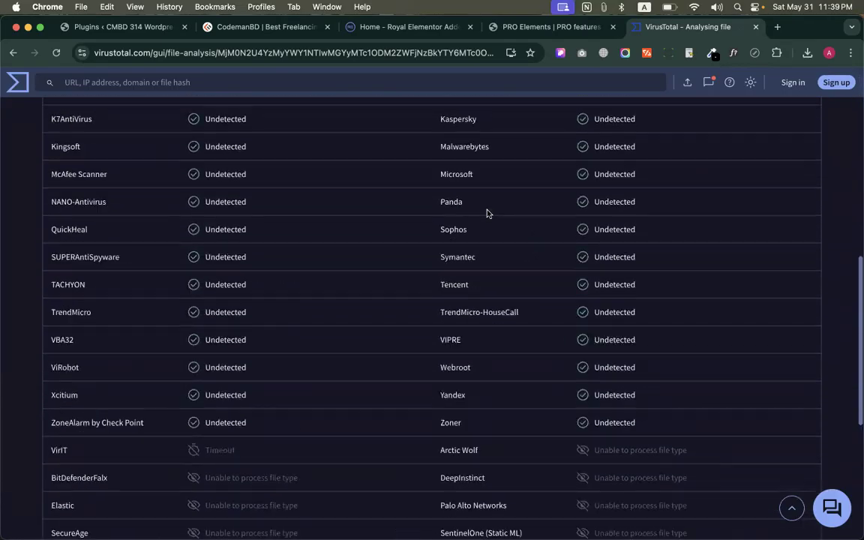
scroll(486, 217, up, 5)
scroll(480, 327, down, 3)
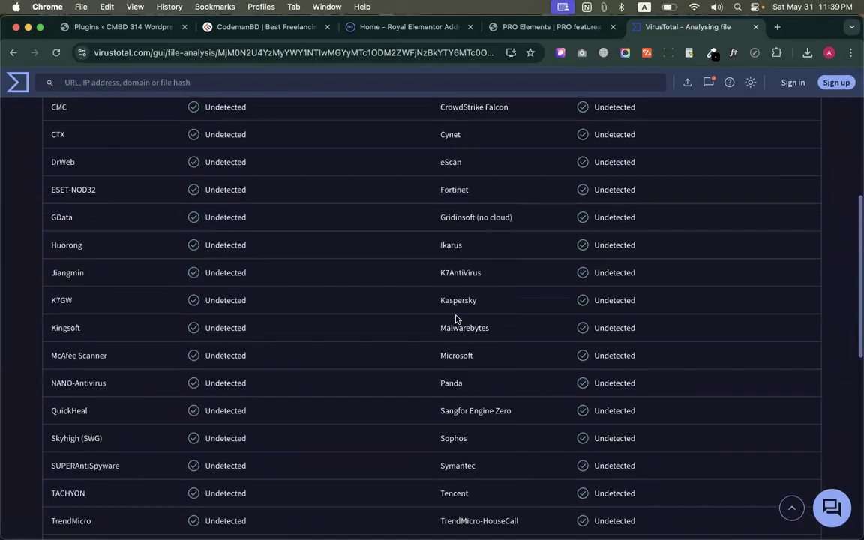
scroll(457, 319, down, 6)
scroll(529, 295, up, 1)
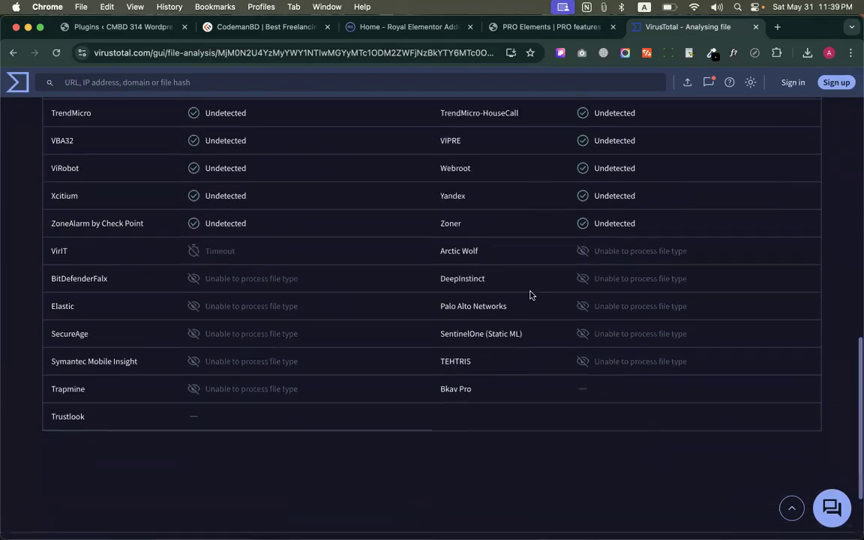
scroll(529, 294, up, 15)
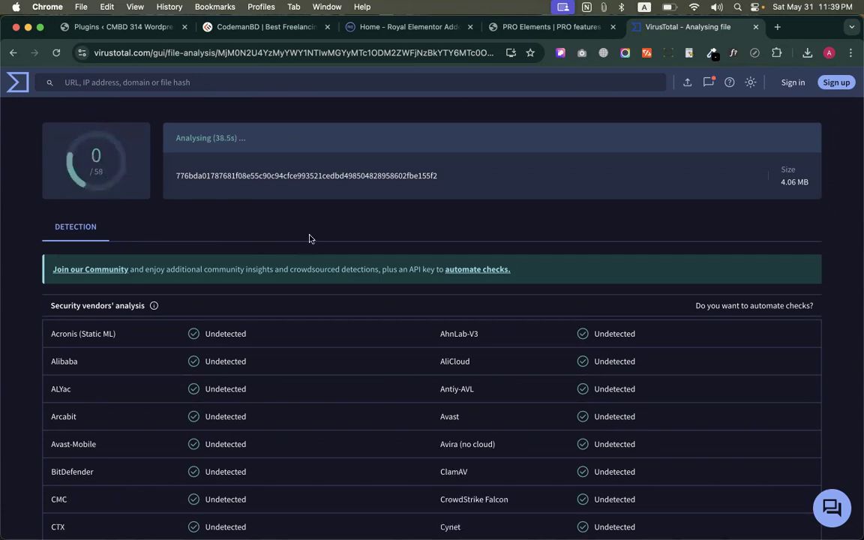
scroll(374, 218, down, 15)
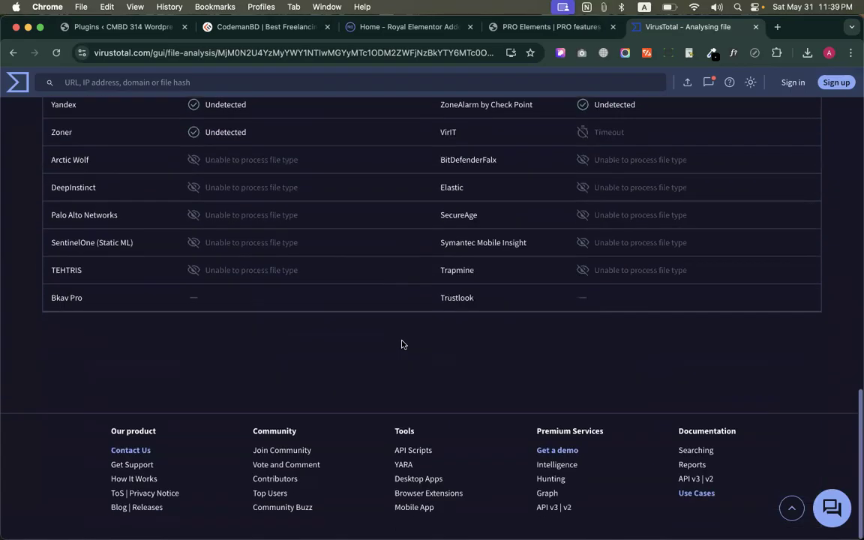
scroll(401, 344, up, 15)
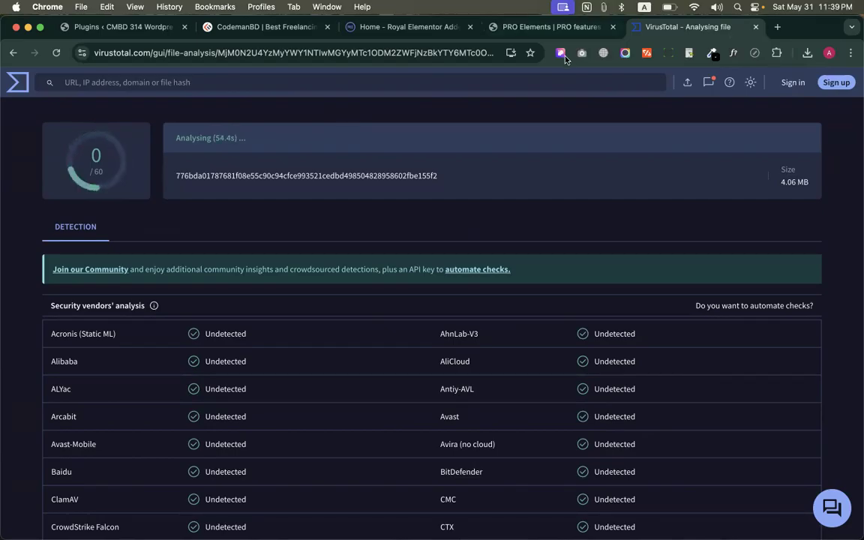
Close the PRO Elements page and look over the Royal Elementor Addons home page again
click(613, 28)
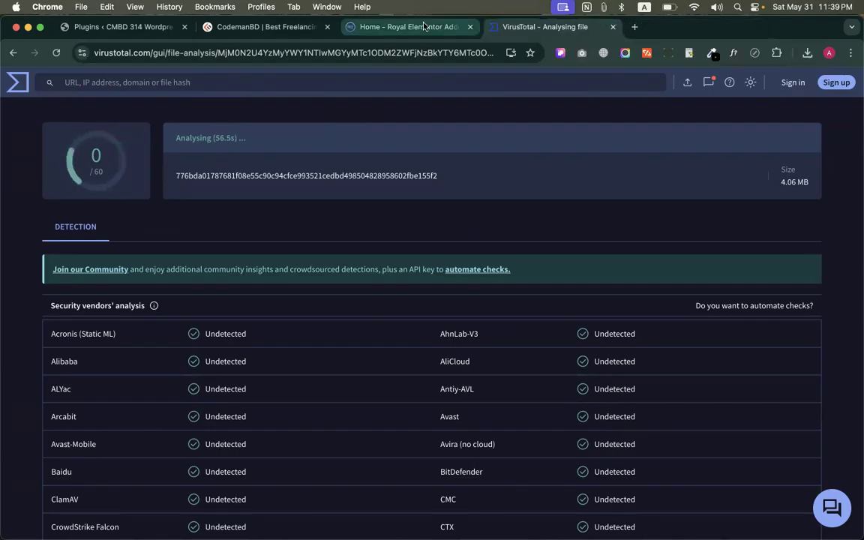
click(397, 27)
scroll(430, 236, down, 3)
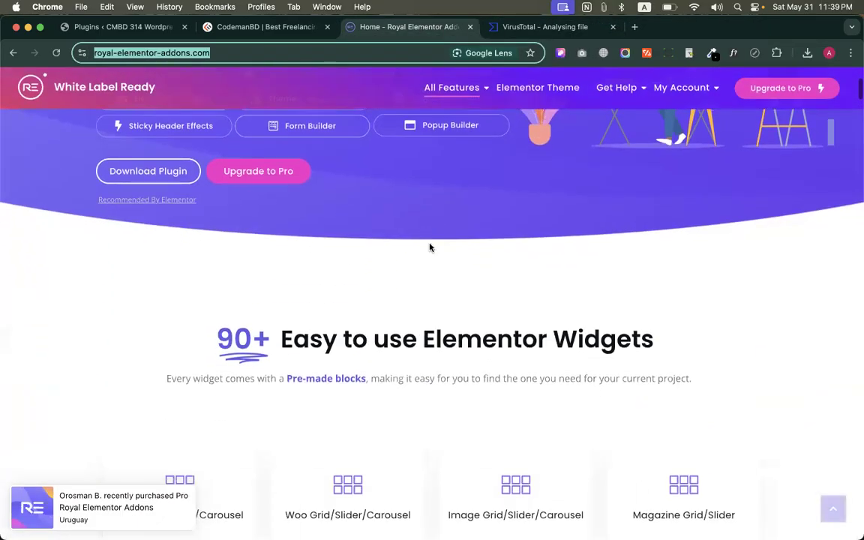
scroll(430, 246, up, 4)
click(403, 139)
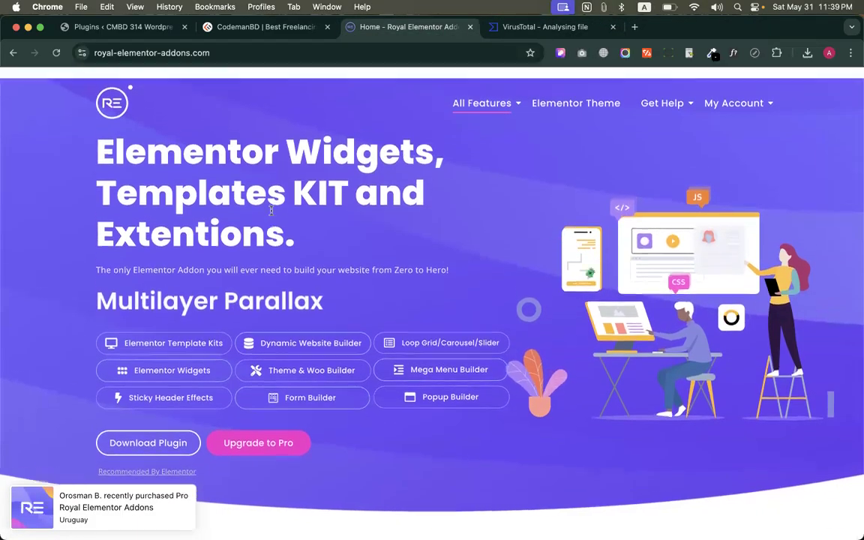
Examine the Royal Elementor Addons home page, including its headline and the complete grid of Elementor and product widgets
drag(99, 134, 323, 220)
click(323, 219)
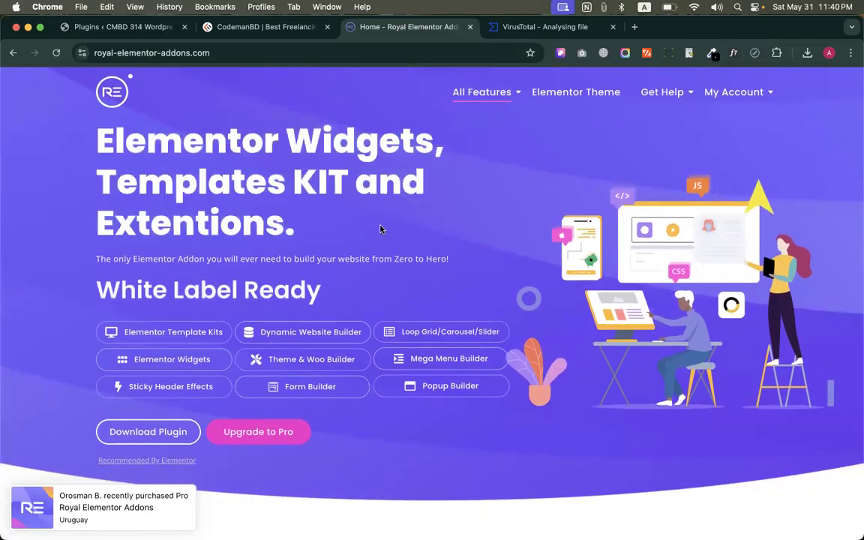
scroll(158, 220, down, 4)
scroll(425, 222, down, 2)
scroll(425, 225, up, 5)
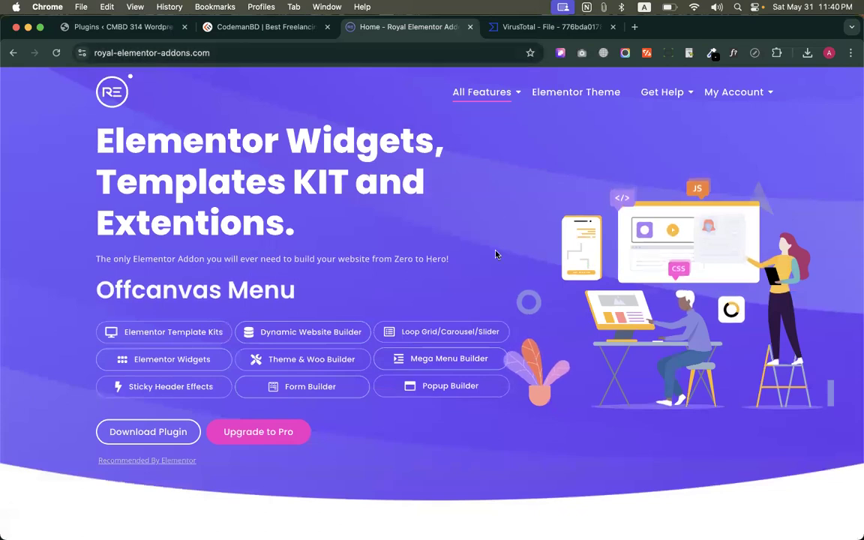
scroll(496, 251, down, 8)
drag(251, 255, 634, 248)
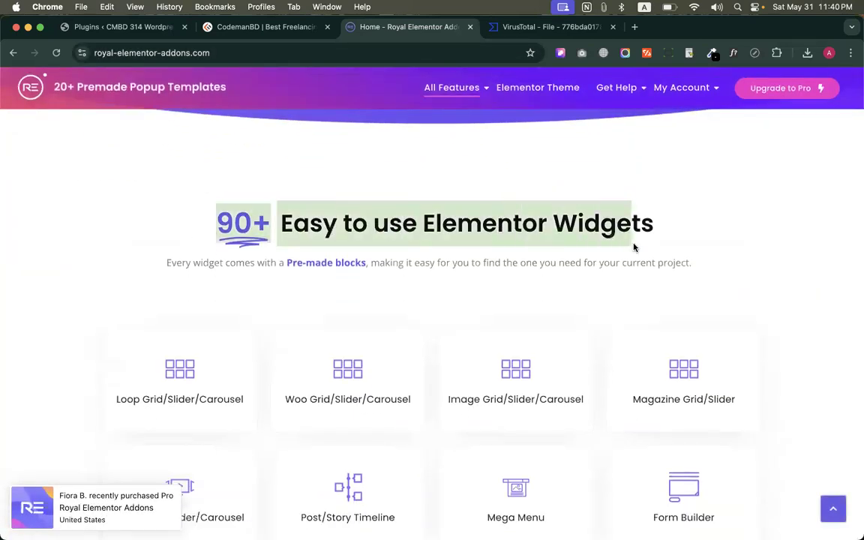
click(679, 247)
scroll(596, 372, down, 10)
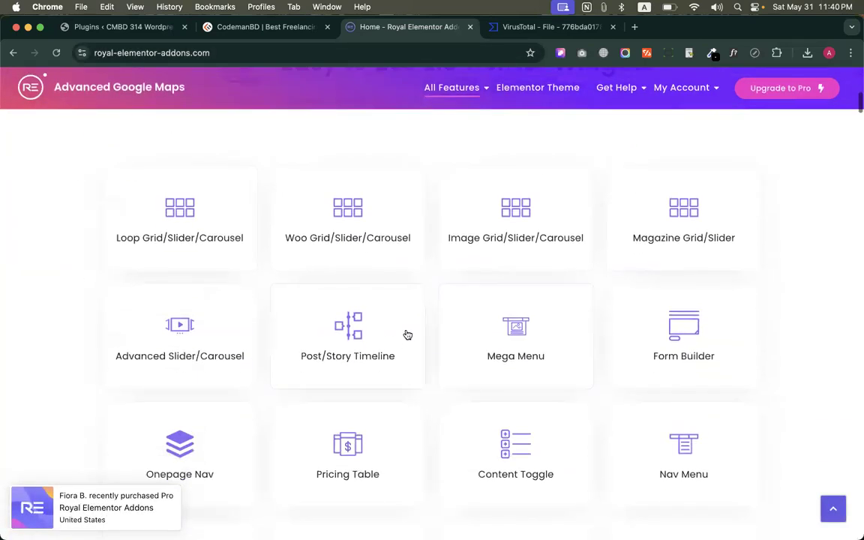
scroll(407, 335, down, 5)
scroll(407, 335, up, 15)
scroll(407, 334, down, 15)
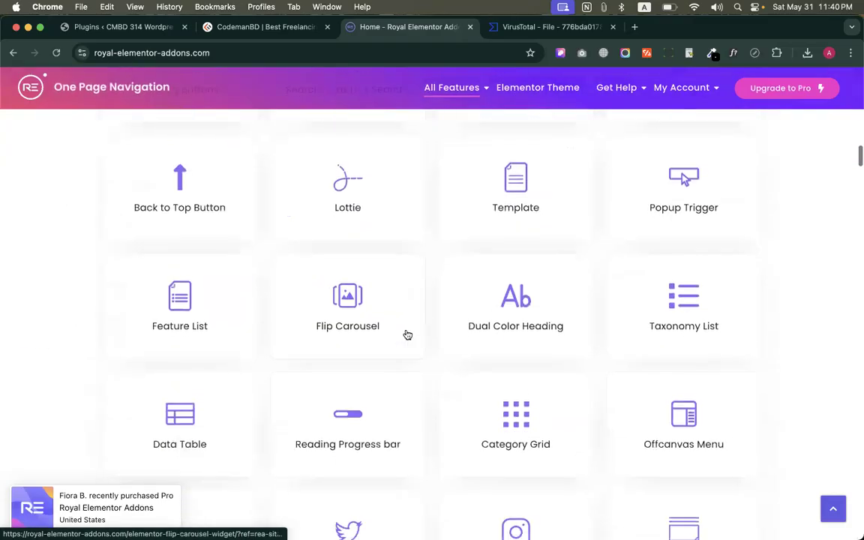
scroll(407, 335, down, 5)
scroll(407, 334, up, 10)
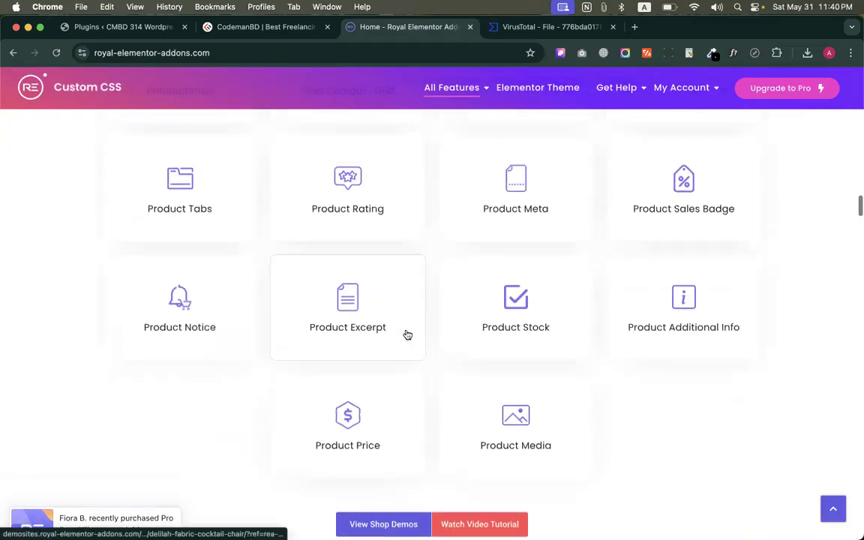
scroll(407, 335, up, 15)
scroll(405, 333, down, 1)
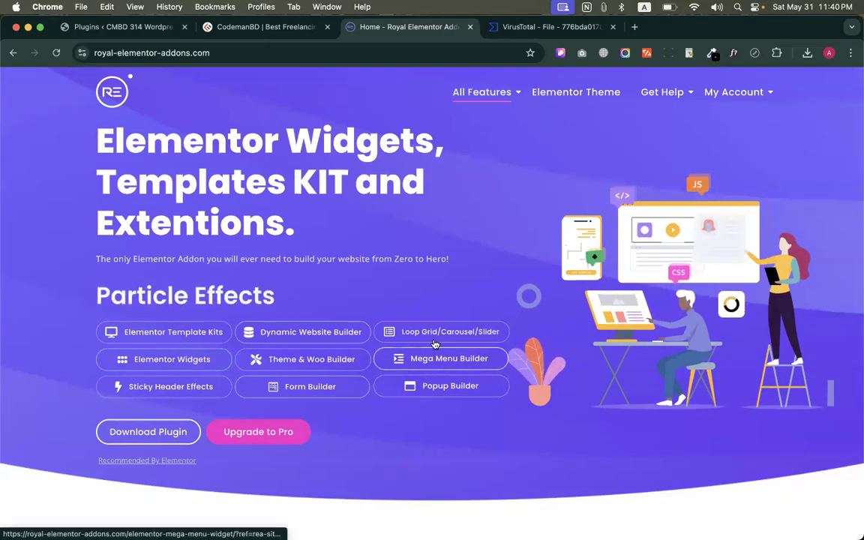
Return to the WordPress site's plugins and search the plugins available to add for "royal"
click(138, 30)
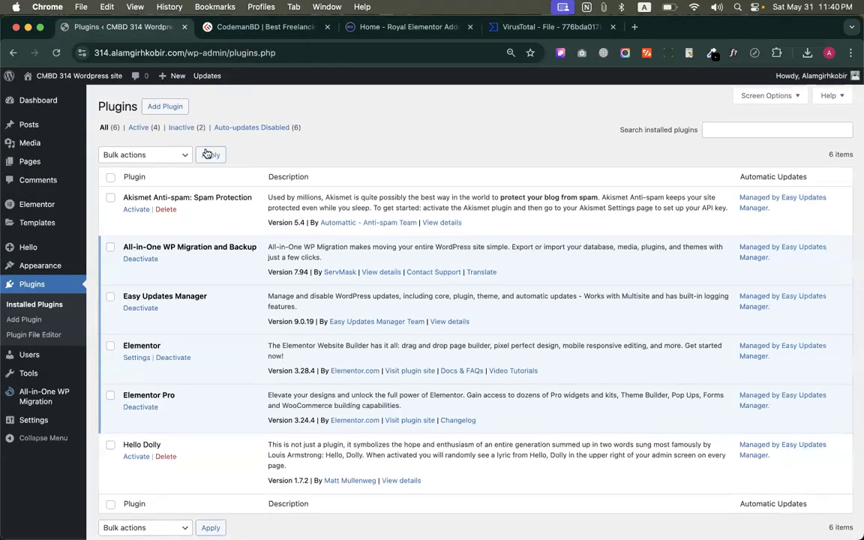
click(154, 104)
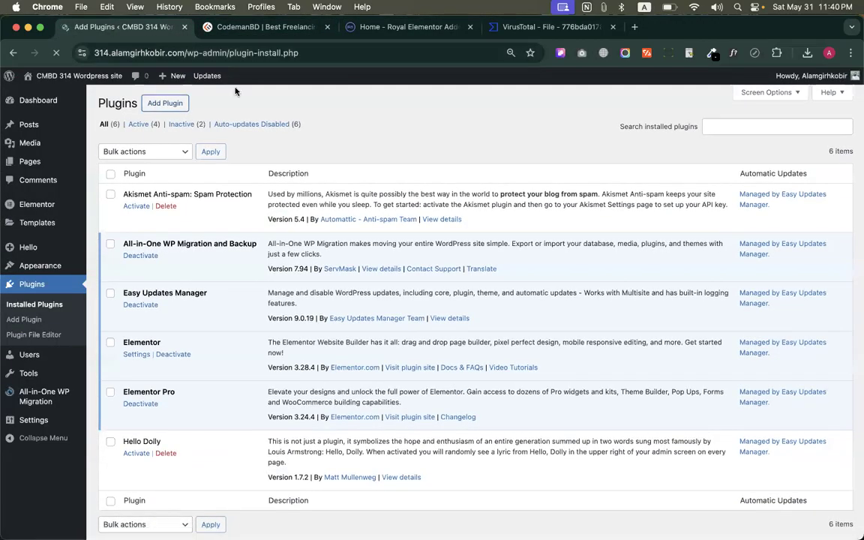
click(735, 133)
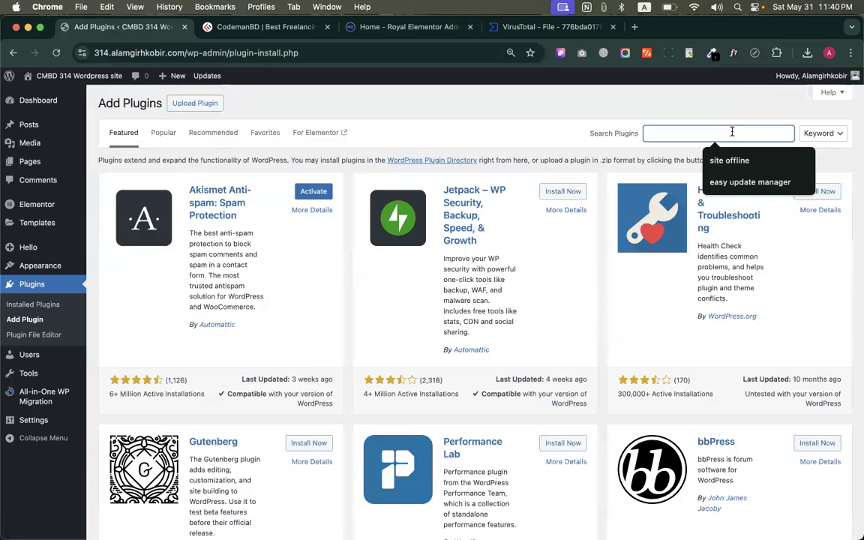
text(royal)
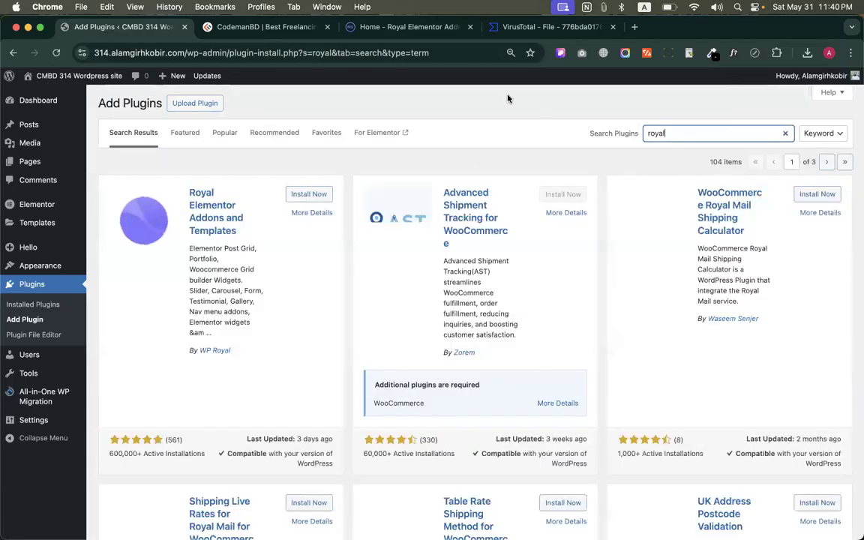
Install and activate Royal Elementor Addons and Templates, and allow its opt-in for update notifications
click(296, 199)
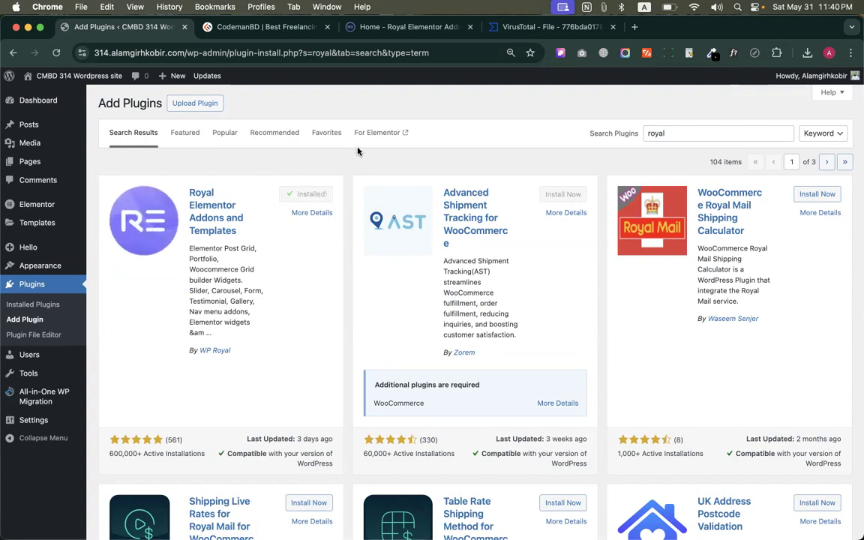
click(318, 197)
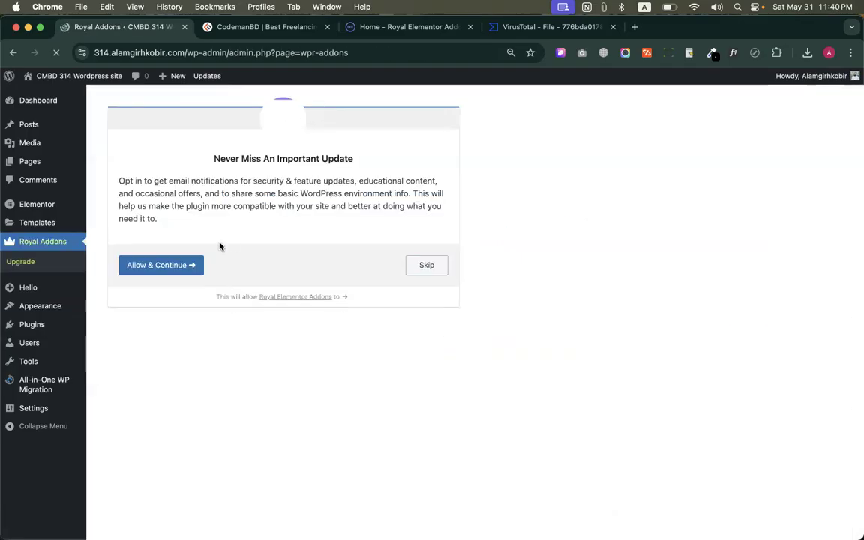
click(155, 267)
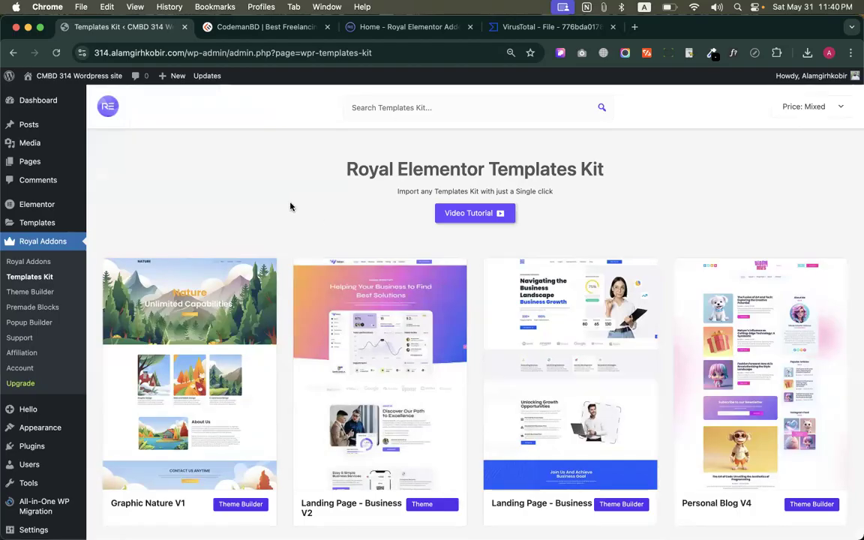
Browse the template kits offered in the Royal Elementor Templates Kit library
scroll(285, 294, down, 10)
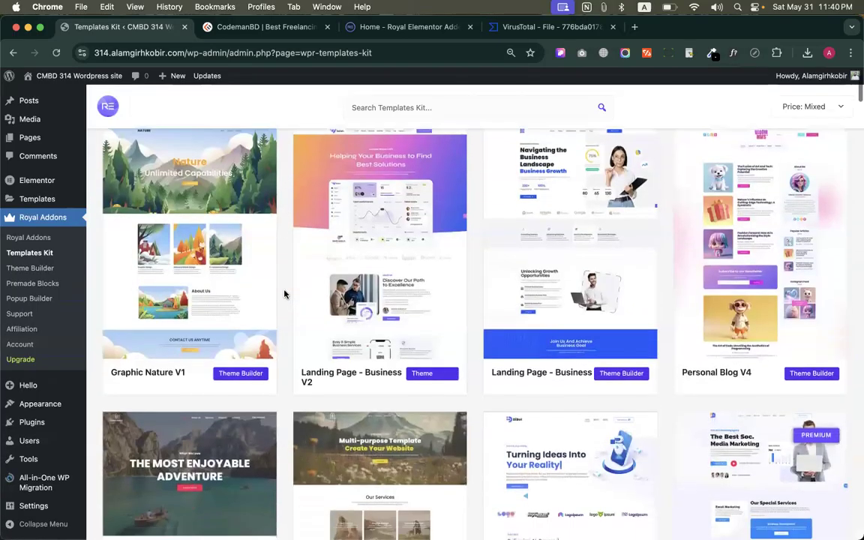
scroll(284, 294, down, 20)
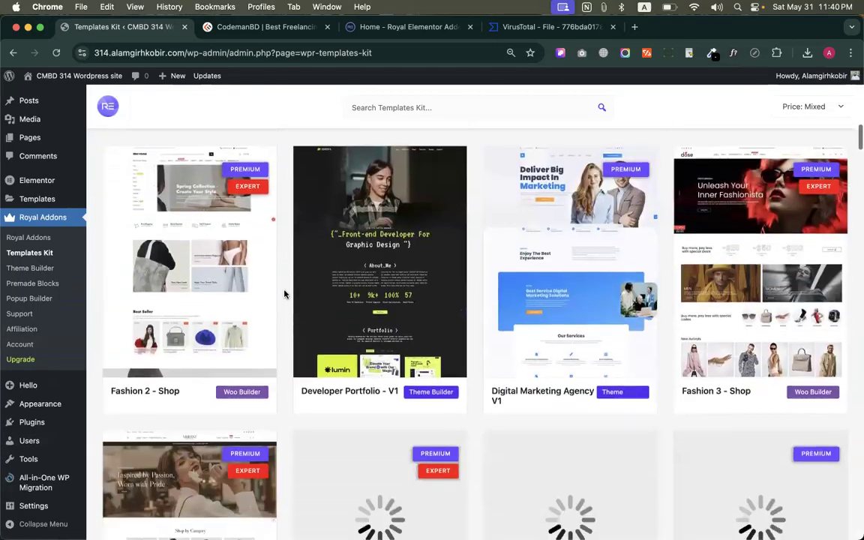
scroll(284, 293, down, 5)
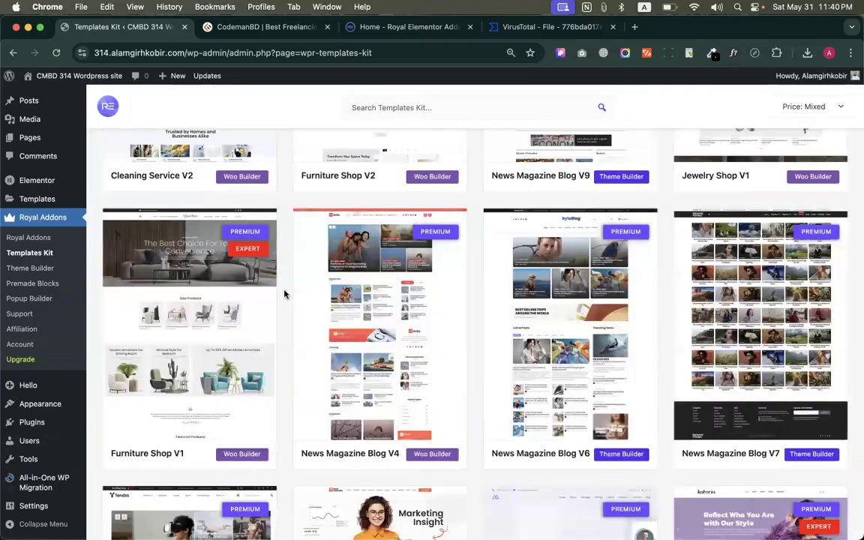
scroll(284, 293, up, 20)
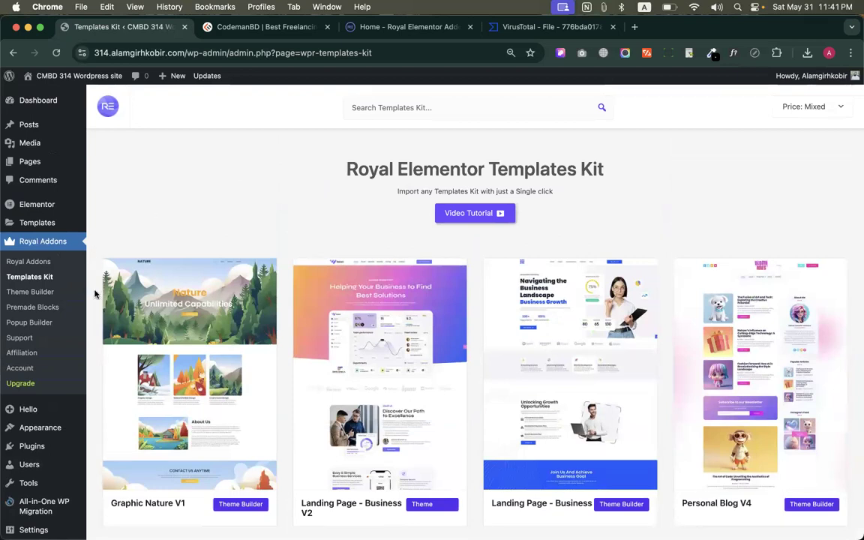
Open the Royal Elementor Addons settings from the installed plugins list and dismiss the Dynamic Content announcement
scroll(95, 355, down, 3)
click(34, 422)
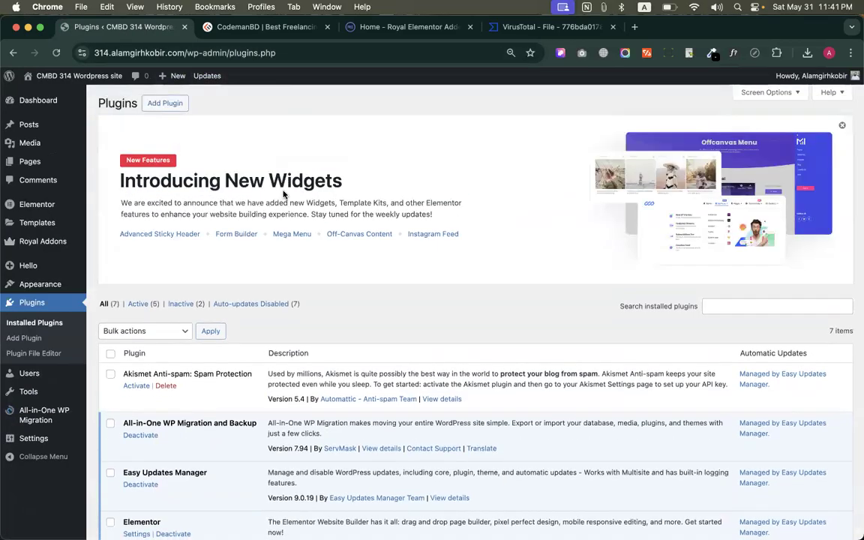
scroll(283, 192, down, 5)
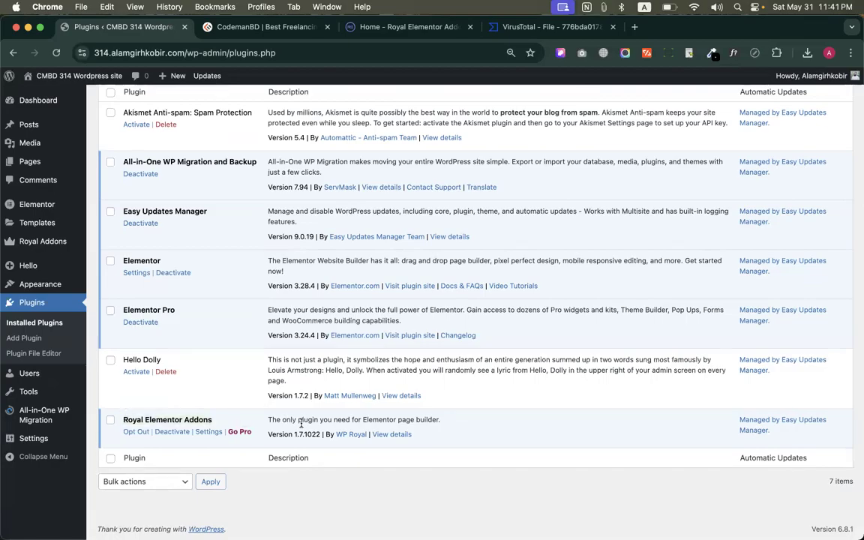
scroll(300, 424, up, 1)
click(209, 447)
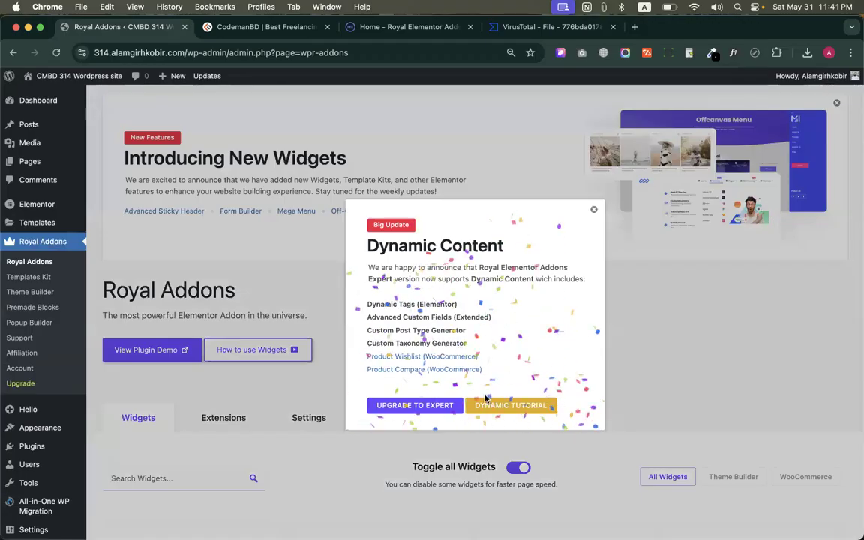
click(593, 209)
Look through the Royal Addons widget list and disable all widgets at once
scroll(397, 327, down, 10)
scroll(397, 326, down, 10)
scroll(397, 328, up, 15)
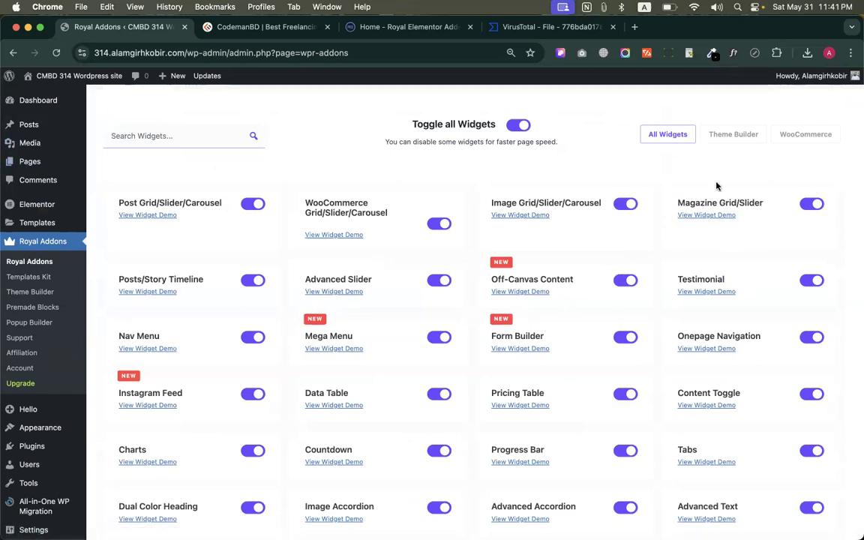
click(518, 125)
scroll(768, 375, down, 3)
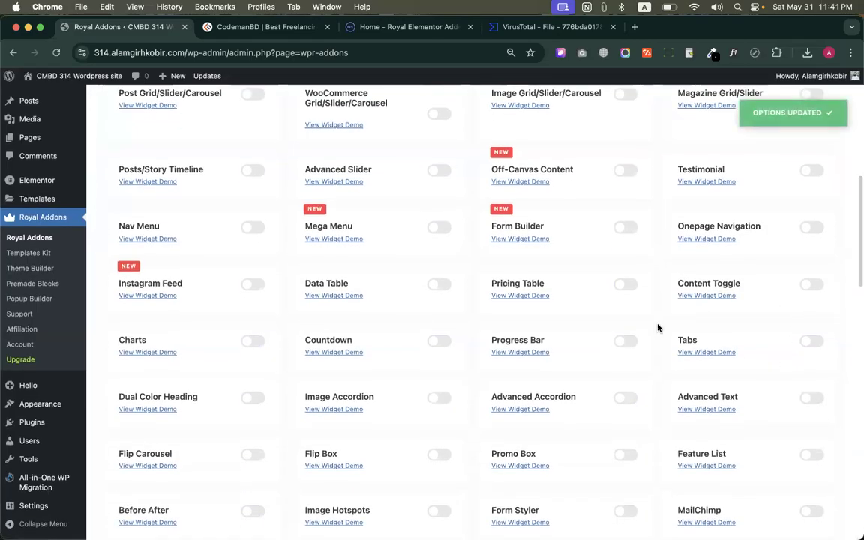
scroll(455, 449, down, 10)
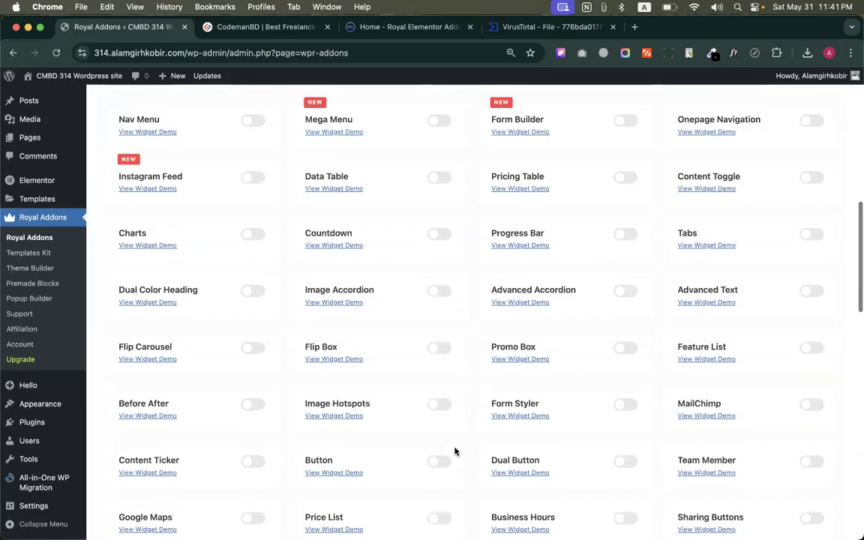
scroll(456, 450, up, 5)
scroll(455, 450, up, 20)
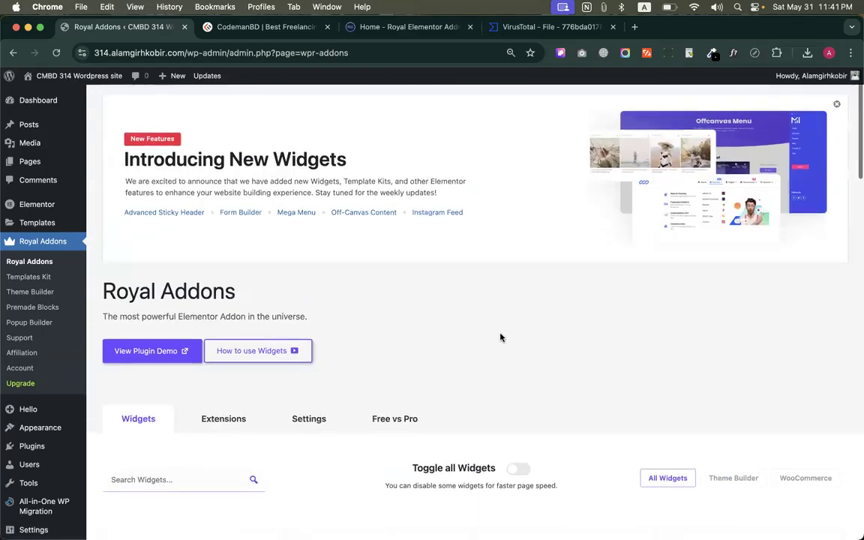
Enable all Royal Addons widgets again, including Post Grid/Slider/Carousel
scroll(502, 300, down, 4)
click(525, 201)
scroll(436, 226, down, 2)
scroll(435, 225, up, 2)
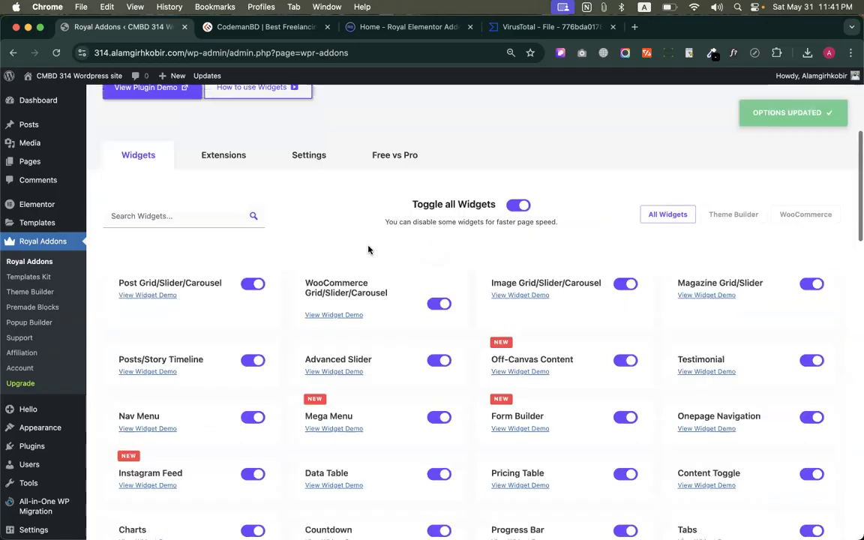
click(263, 287)
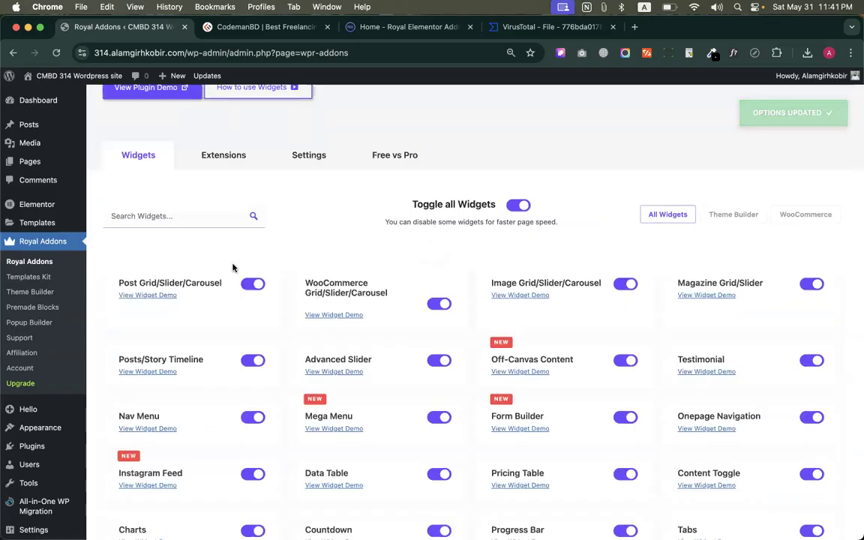
Examine the Royal Addons extensions and the plugin's General, Optimizers and WooCommerce settings
scroll(234, 268, up, 2)
click(229, 308)
scroll(229, 307, down, 3)
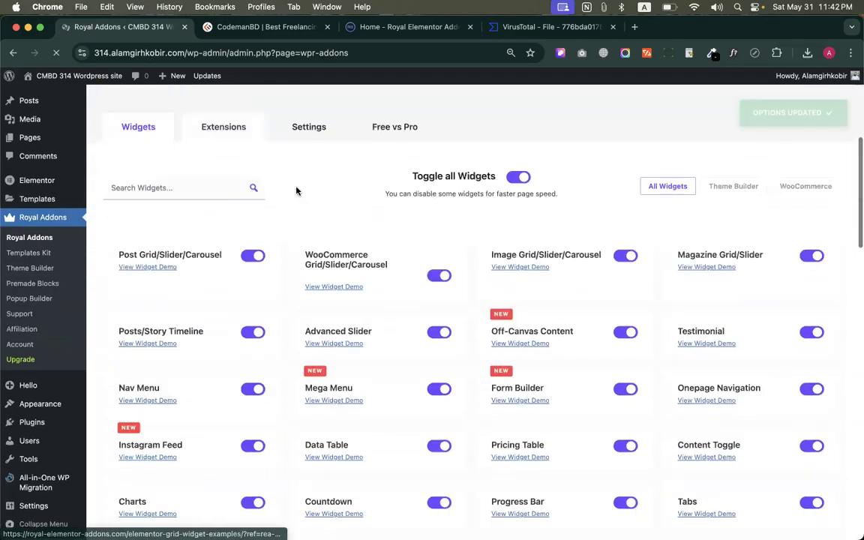
scroll(296, 205, down, 4)
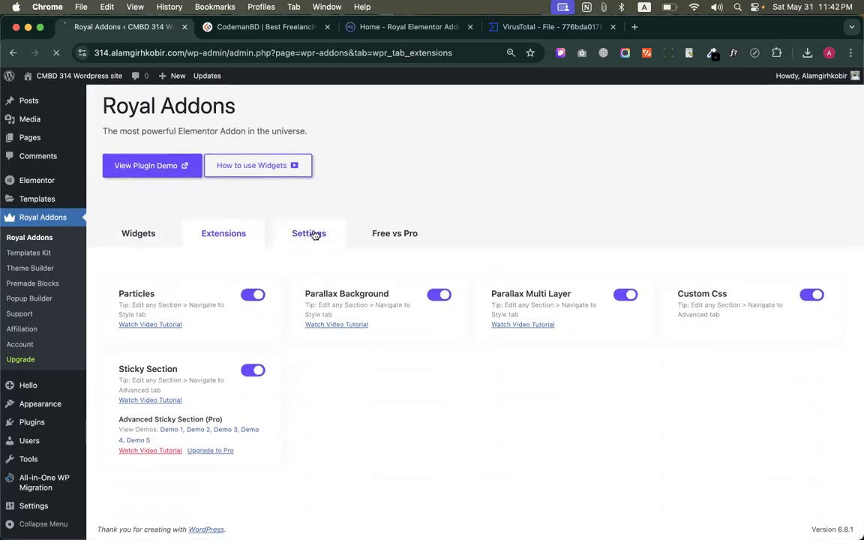
scroll(405, 243, down, 4)
scroll(403, 252, down, 5)
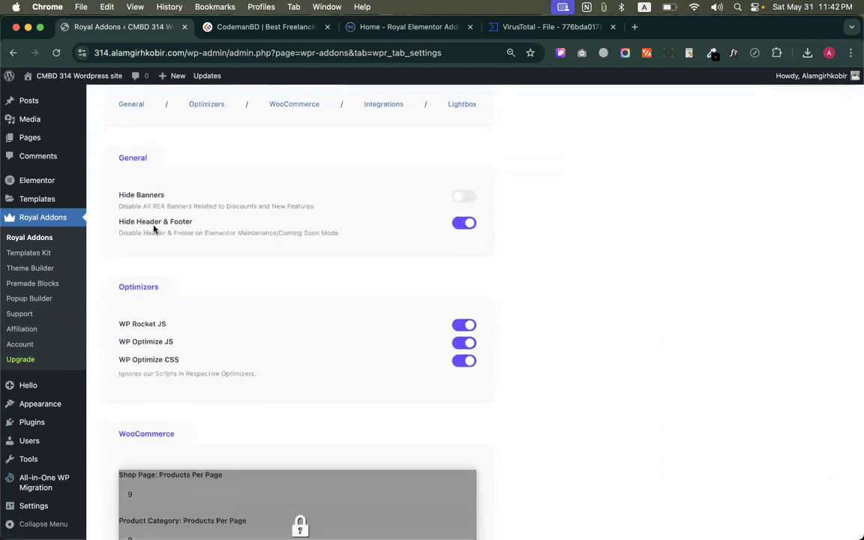
scroll(181, 229, down, 4)
scroll(194, 454, up, 10)
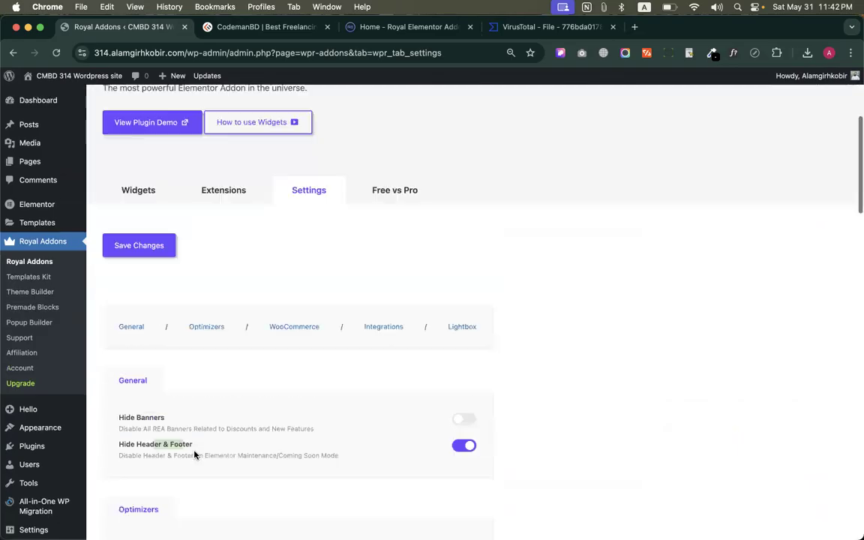
Add a new page titled Royal and choose the Elementor Full Width template for it
key(super+r)
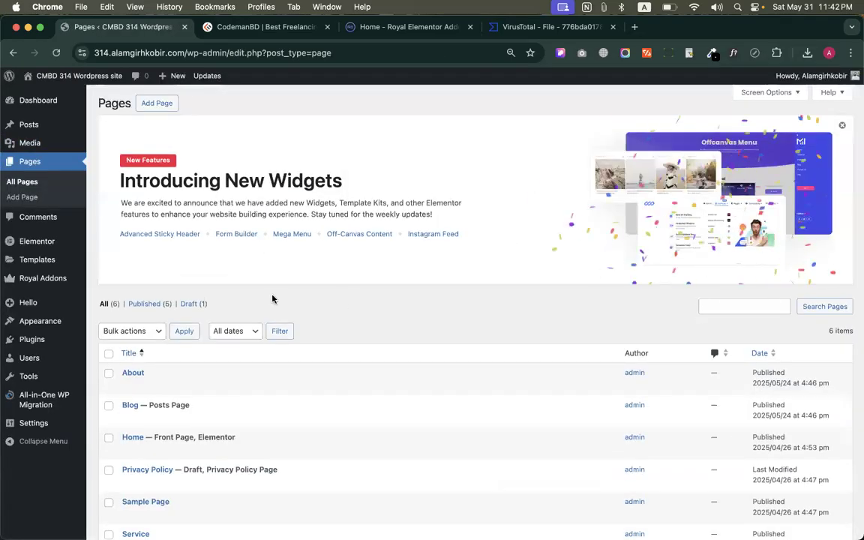
click(157, 103)
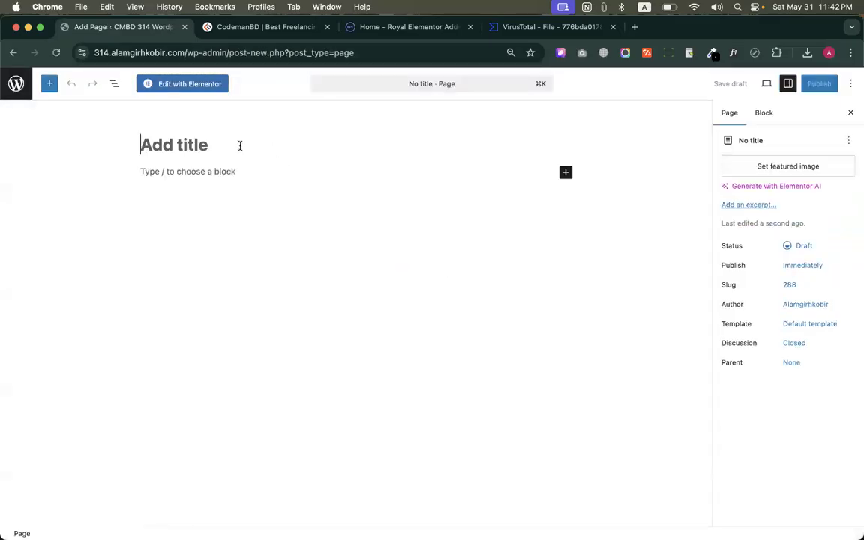
text(Royal)
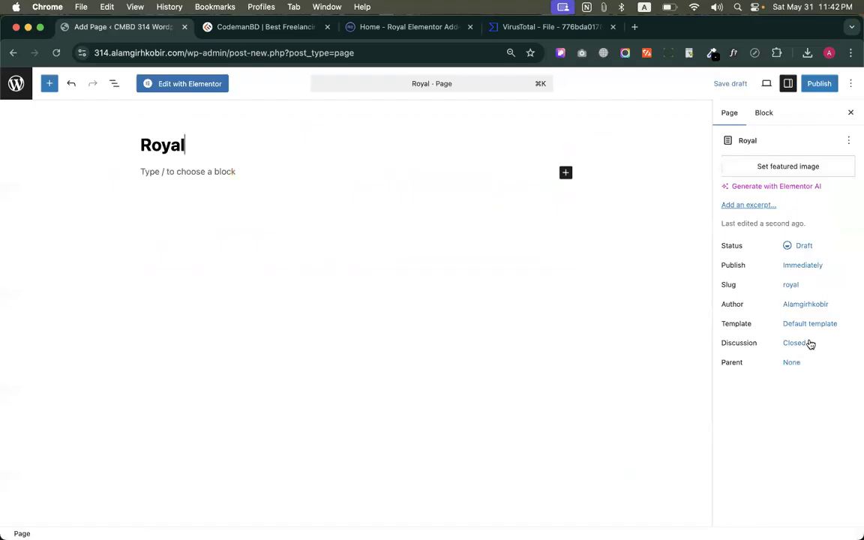
click(822, 328)
click(665, 399)
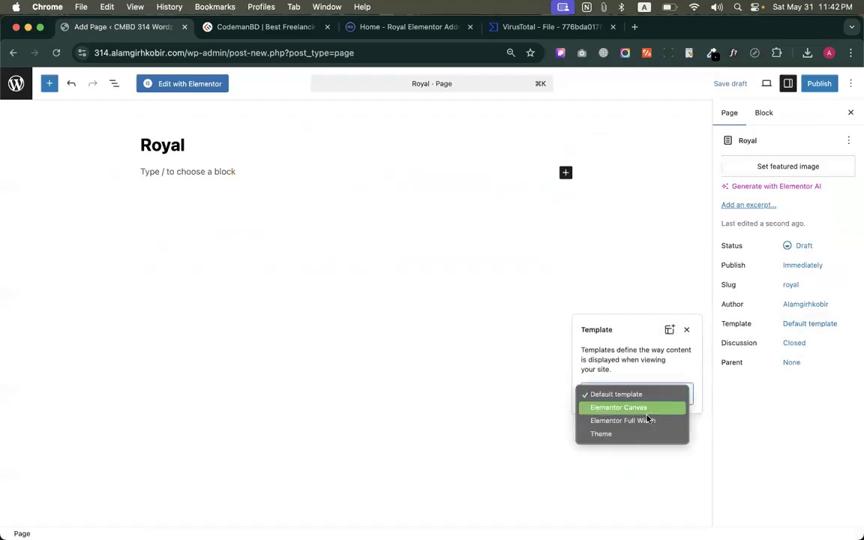
key(Escape)
Publish the Royal page and open it for editing in Elementor
click(820, 83)
click(823, 83)
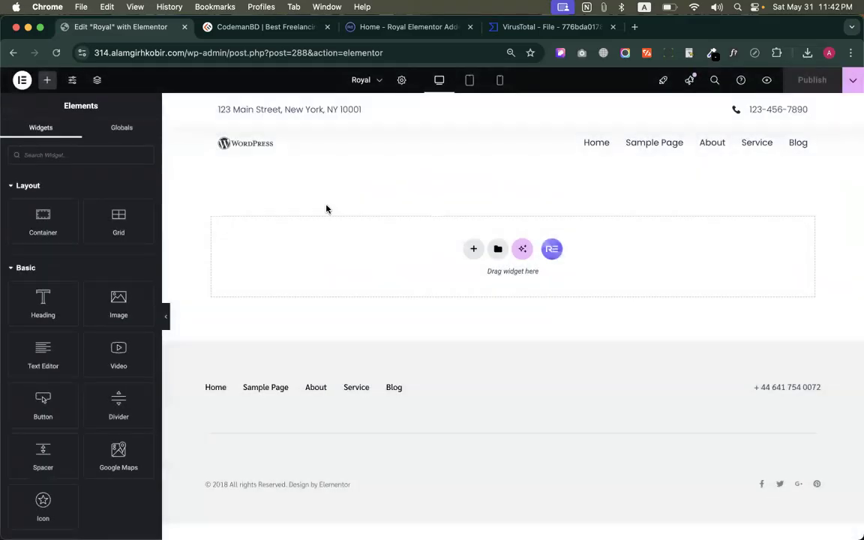
Open the Royal Addons template library and look through its free and pro page templates
click(552, 249)
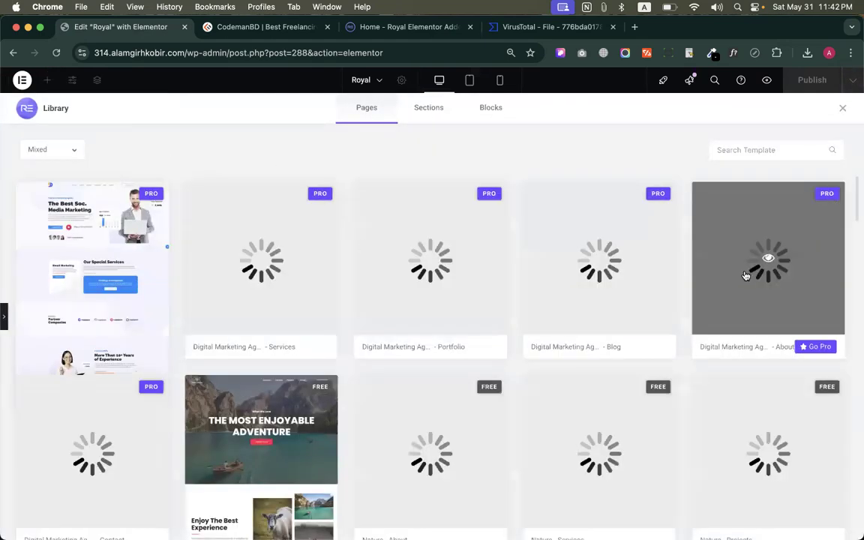
scroll(606, 333, down, 3)
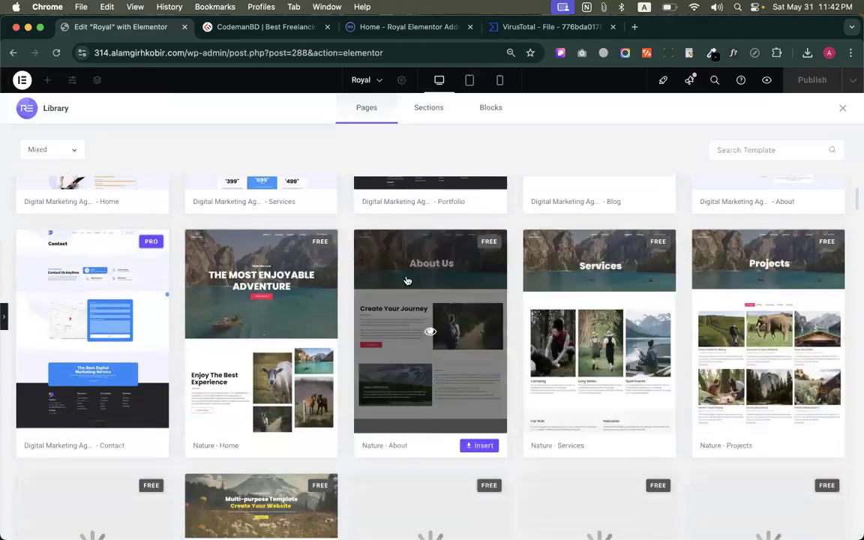
scroll(409, 332, down, 1)
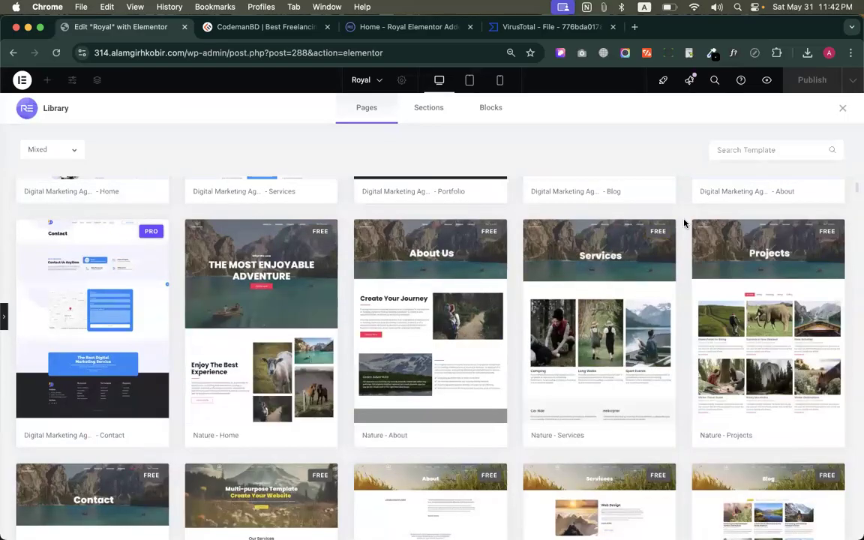
scroll(684, 215, down, 1)
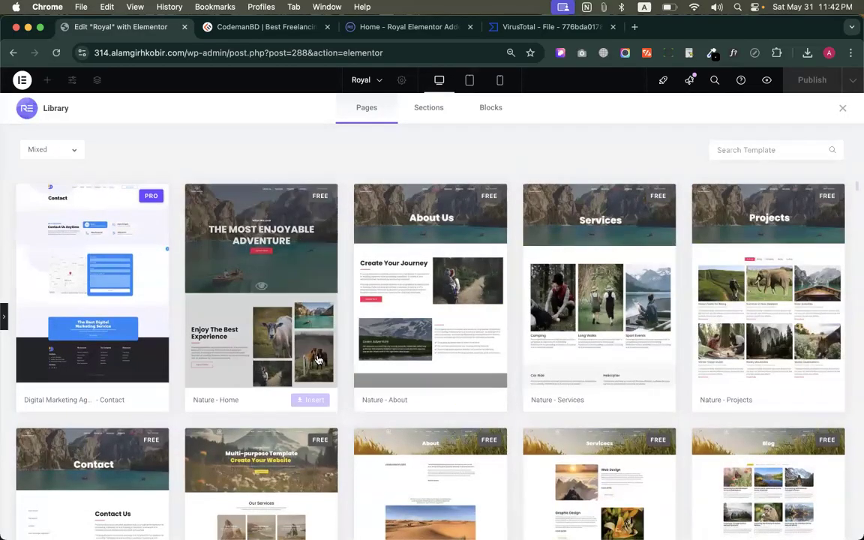
scroll(762, 335, down, 3)
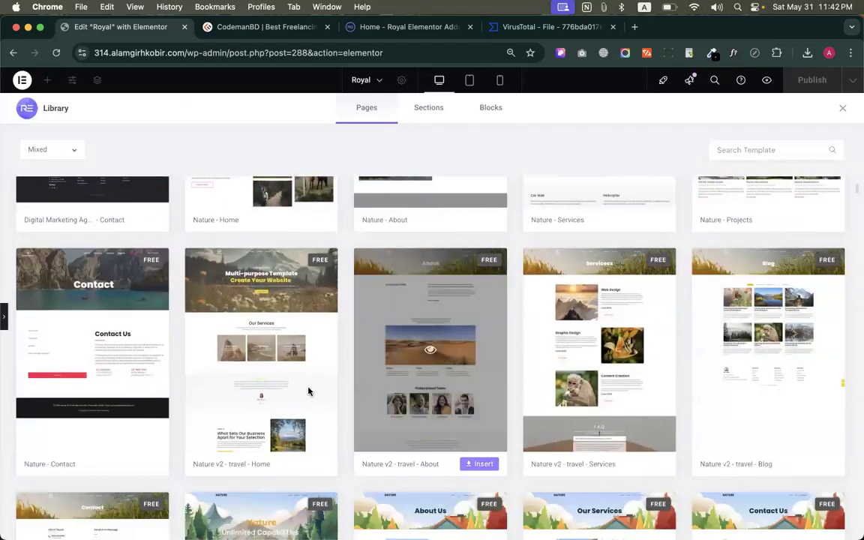
scroll(282, 394, down, 2)
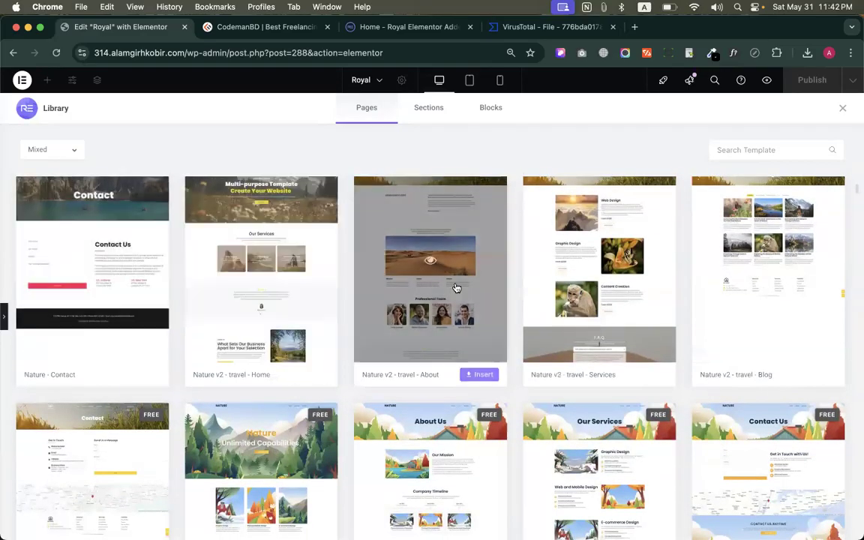
scroll(722, 270, down, 3)
scroll(690, 300, down, 2)
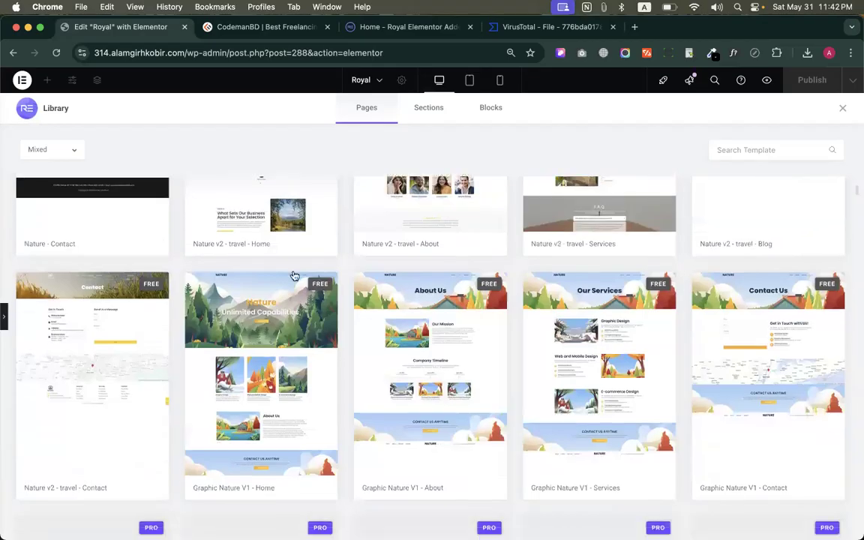
scroll(776, 322, down, 4)
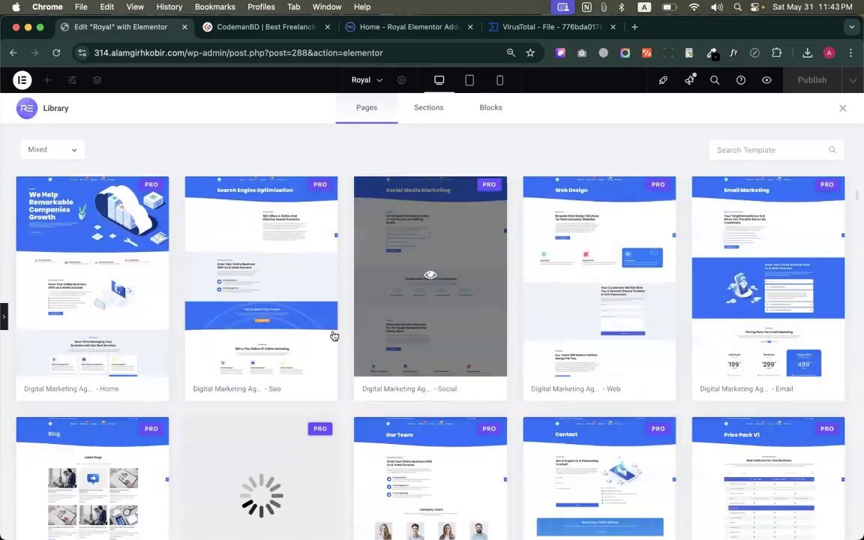
scroll(772, 328, down, 4)
scroll(604, 306, down, 10)
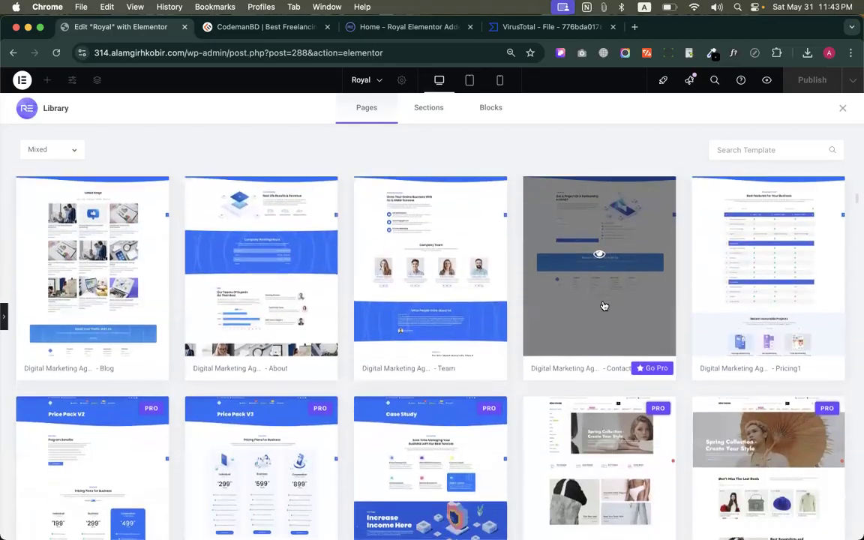
scroll(604, 306, down, 10)
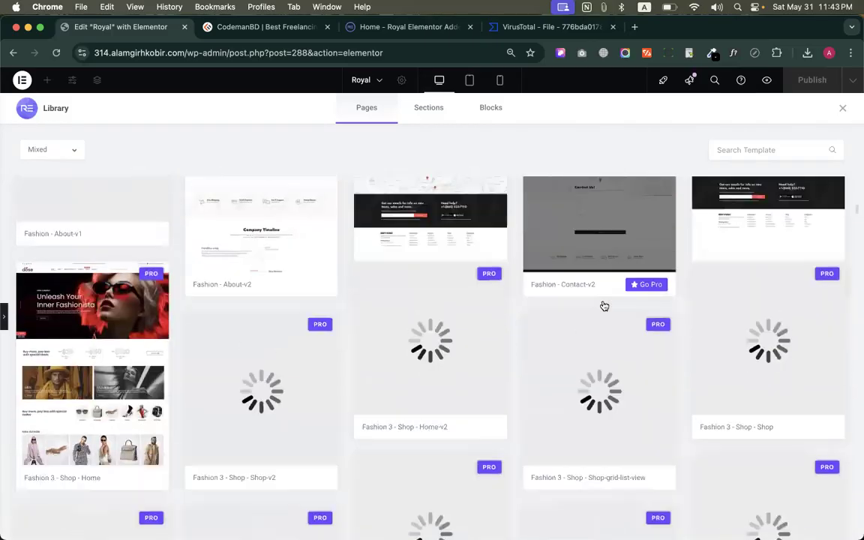
Examine the library's section templates and their category list, then close the library without inserting anything
click(429, 110)
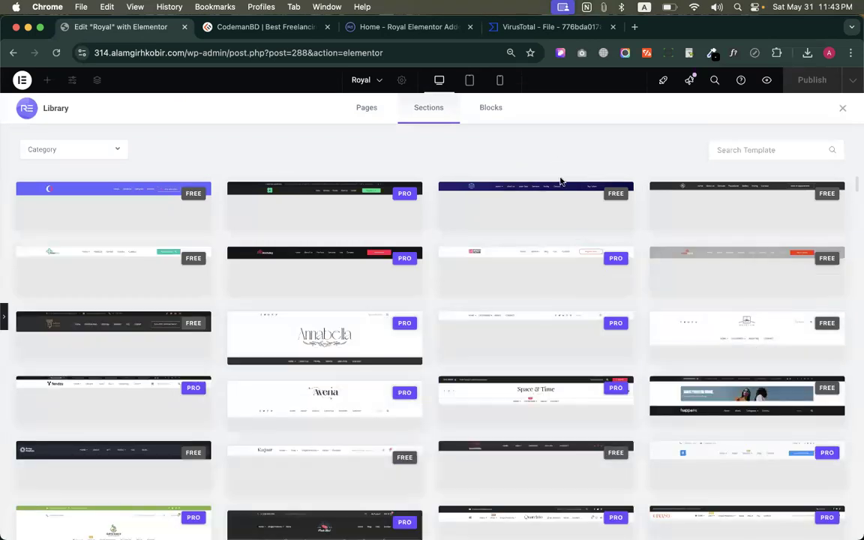
scroll(527, 390, down, 10)
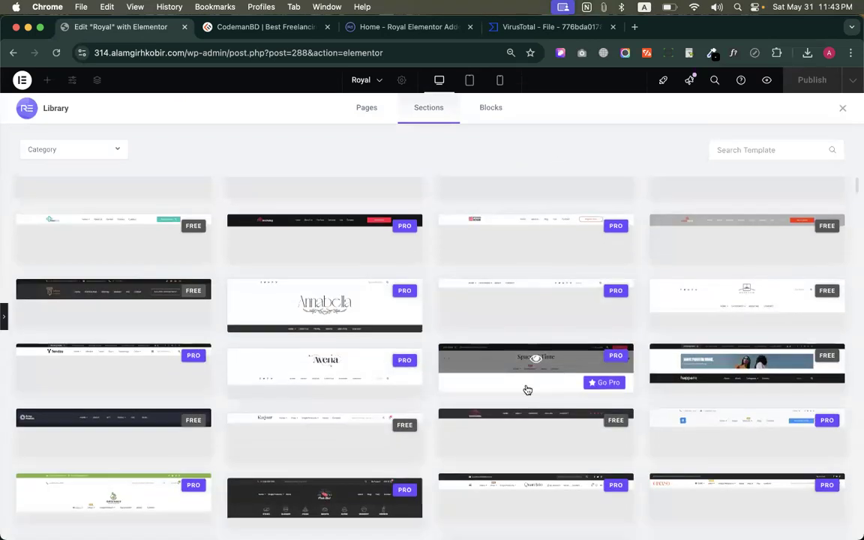
scroll(430, 337, down, 5)
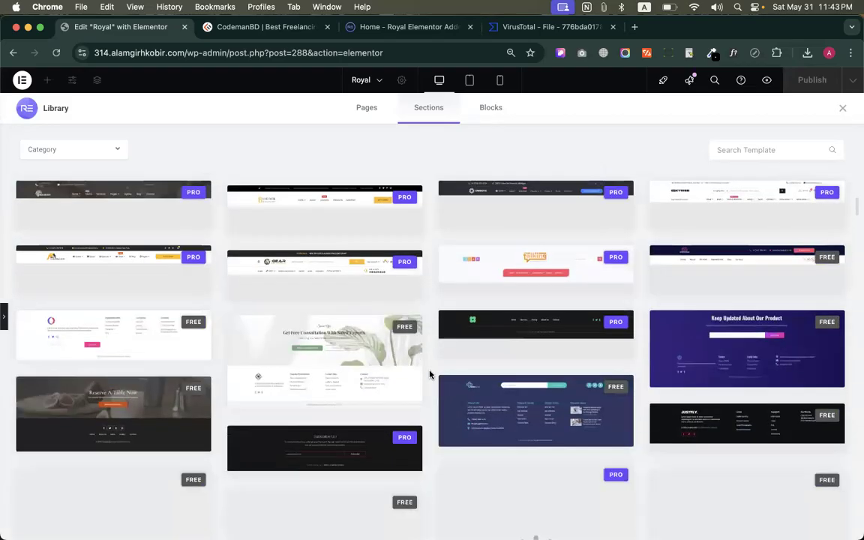
scroll(433, 402, down, 5)
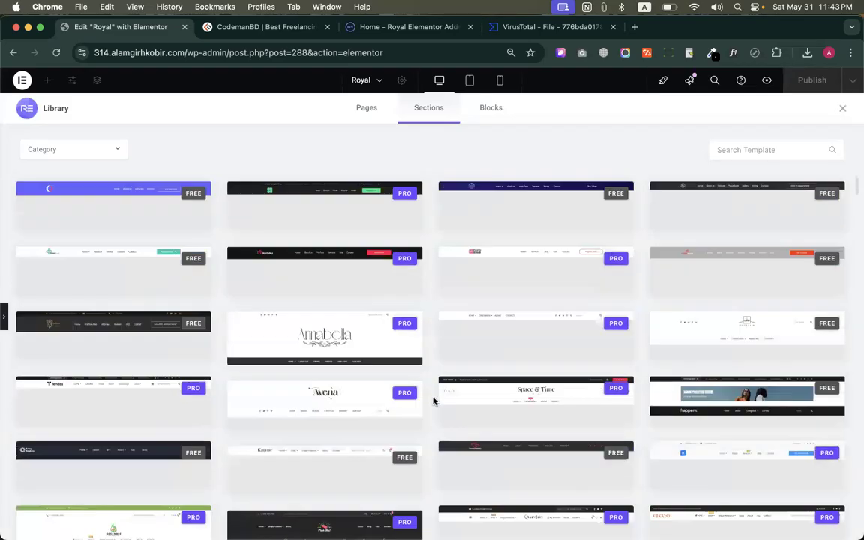
click(78, 150)
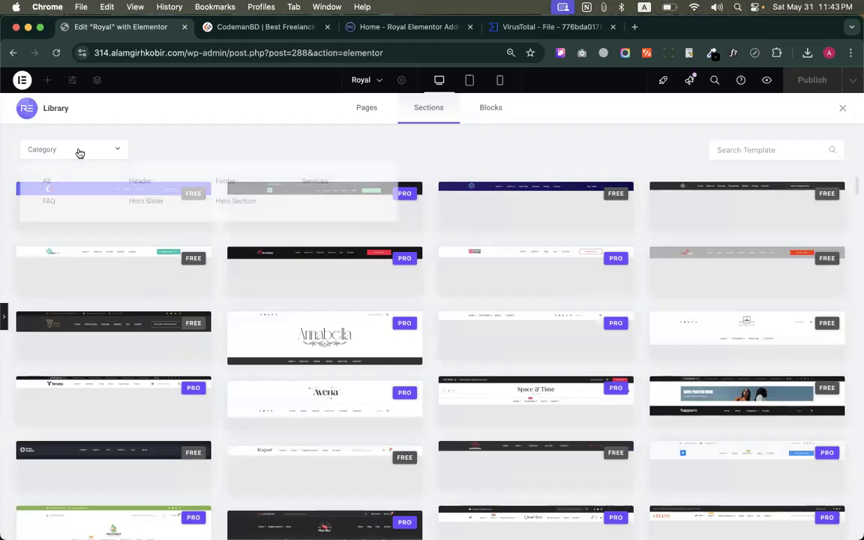
click(294, 153)
click(364, 109)
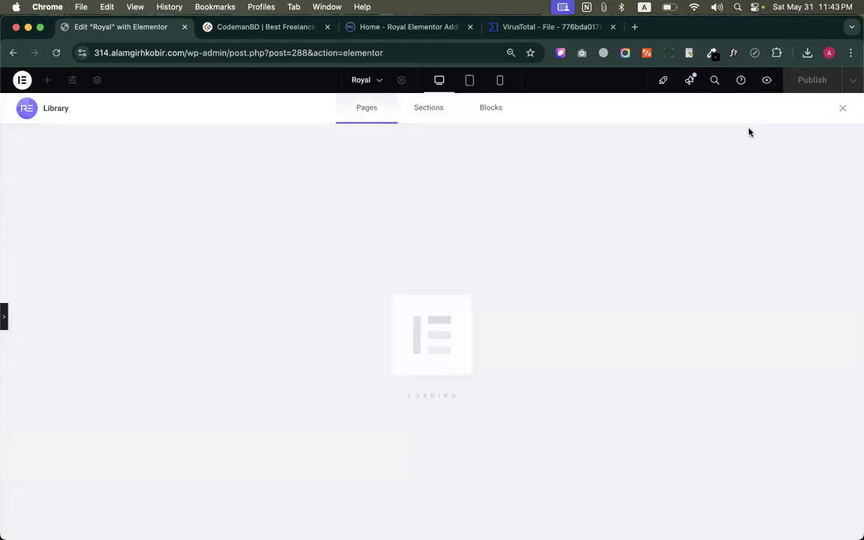
click(842, 111)
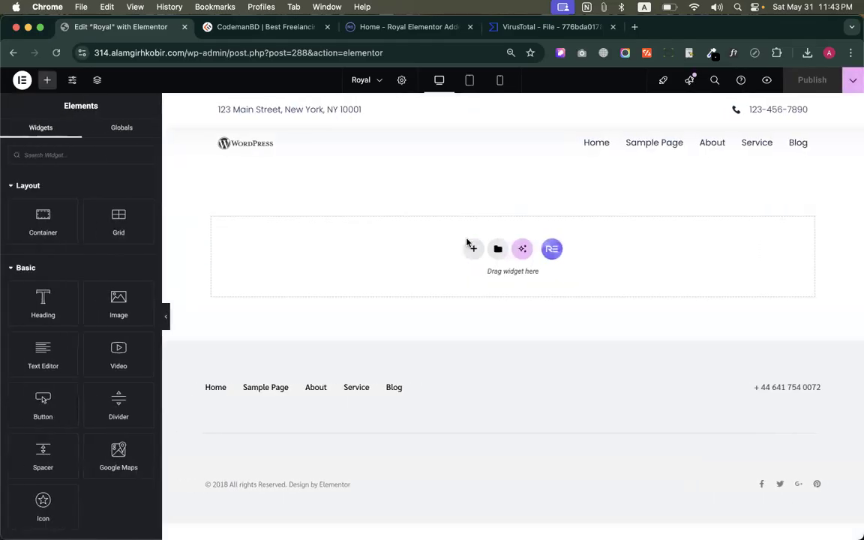
Insert a flexbox container with two equal columns on the page
click(471, 247)
click(474, 282)
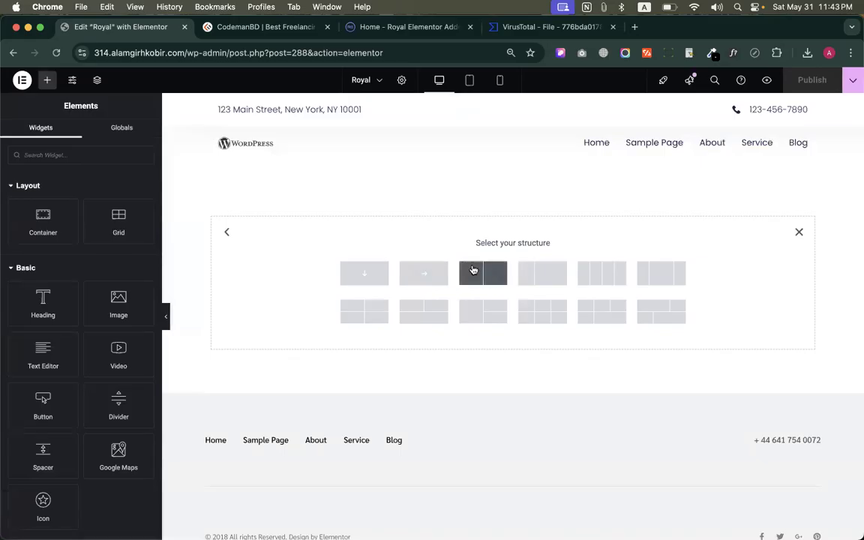
click(473, 271)
Place the Royal Addons Post Grid/Slider/Carousel widget in the first column of the container
click(360, 199)
scroll(52, 358, down, 20)
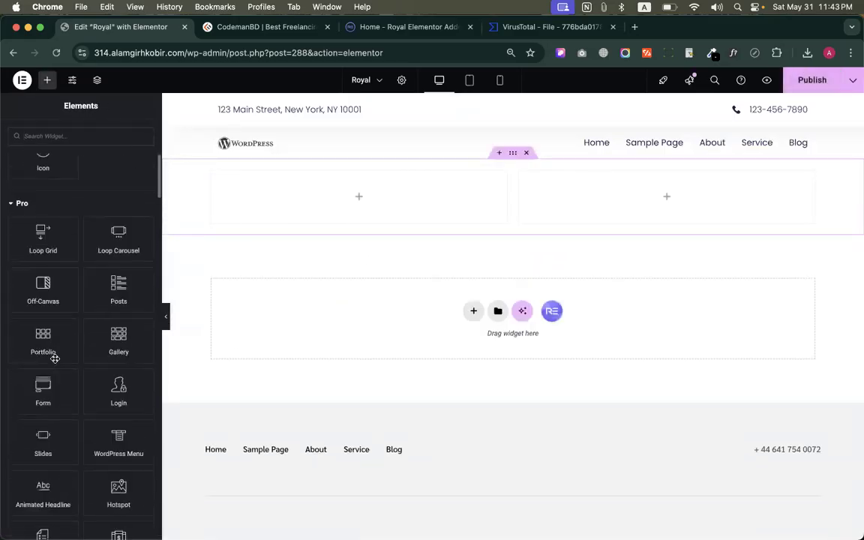
scroll(54, 358, down, 15)
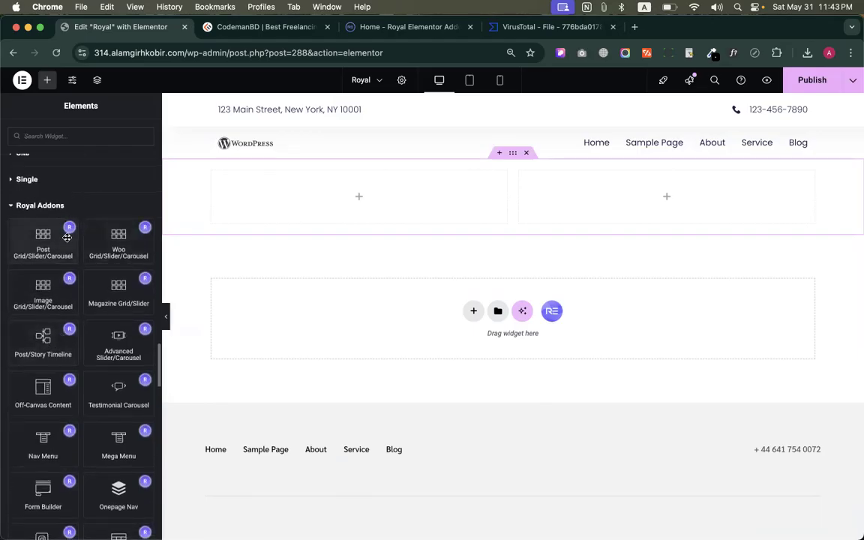
scroll(67, 238, down, 3)
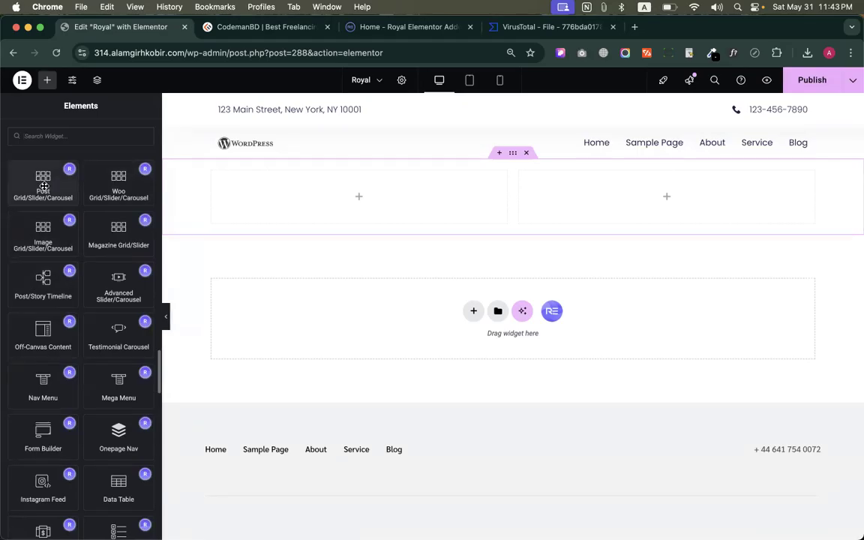
drag(32, 180, 328, 185)
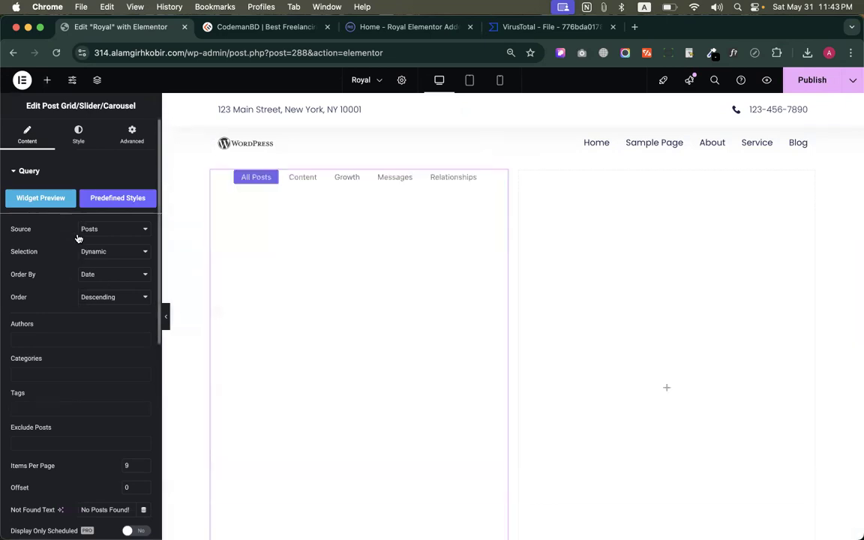
Try the post grid's Content, Growth, Messages and Relationships filters, ending on All Posts
click(296, 178)
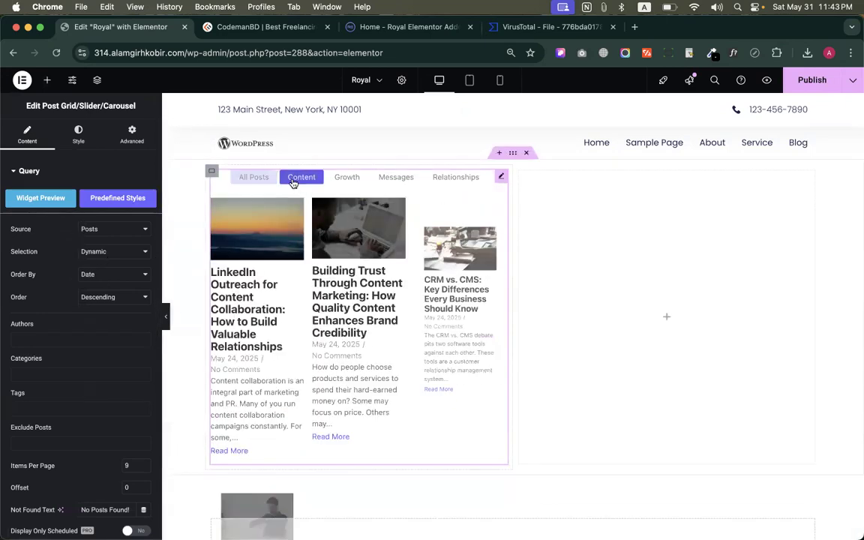
click(350, 179)
click(395, 178)
click(431, 181)
click(253, 177)
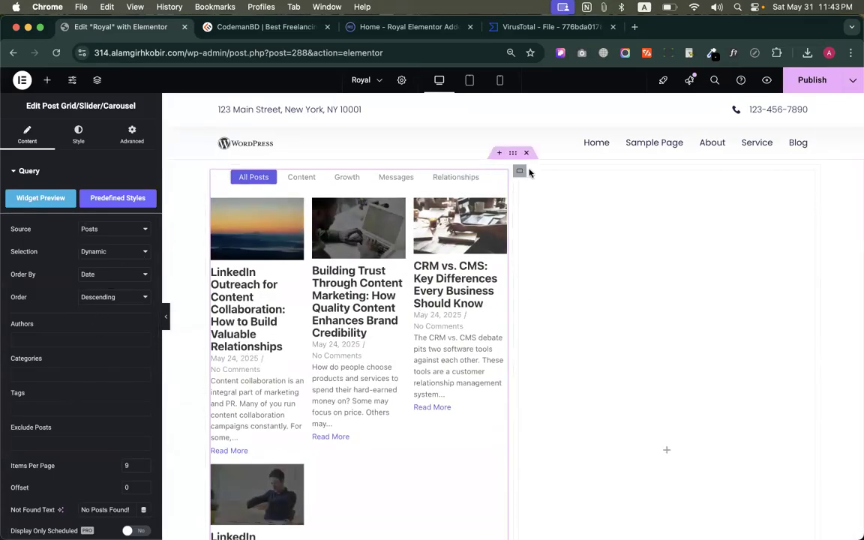
Delete the empty second column and widen the post grid's container to the full row width
right_click(524, 174)
click(562, 428)
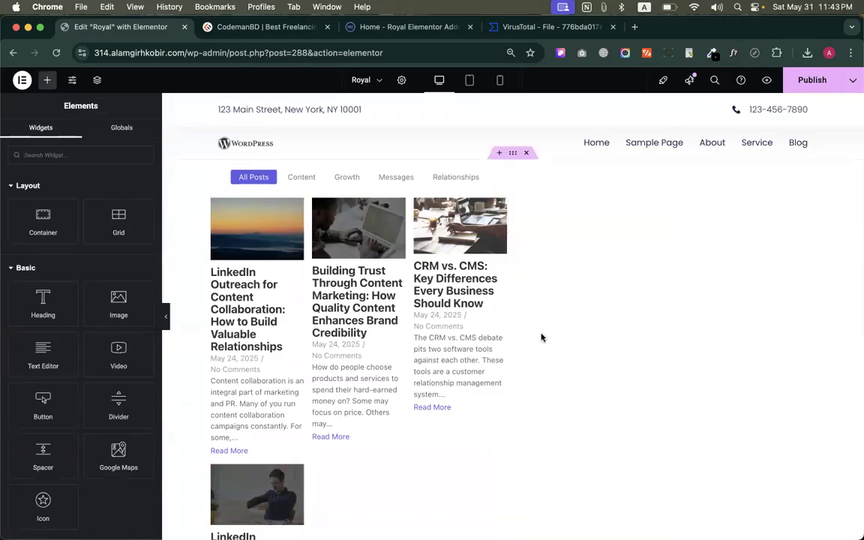
click(211, 171)
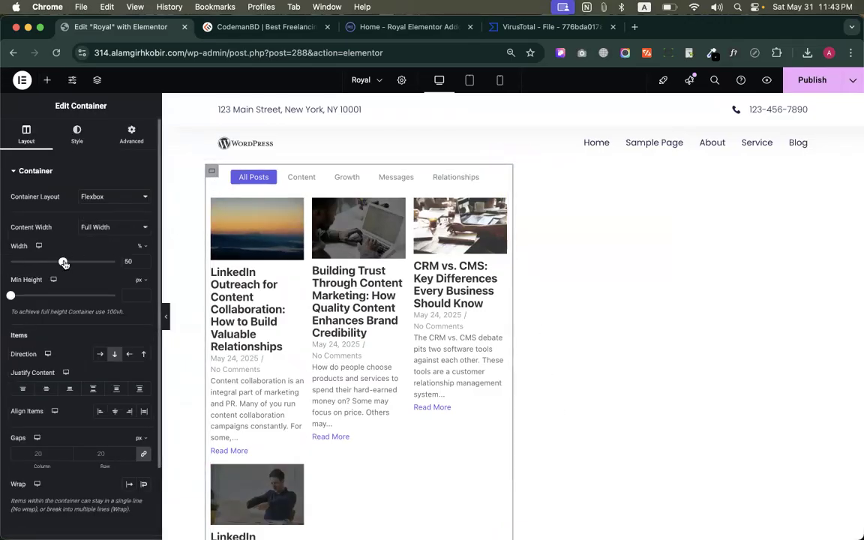
drag(64, 263, 114, 262)
Check how the category filters rearrange the posts in the widened grid, returning to All Posts
click(477, 177)
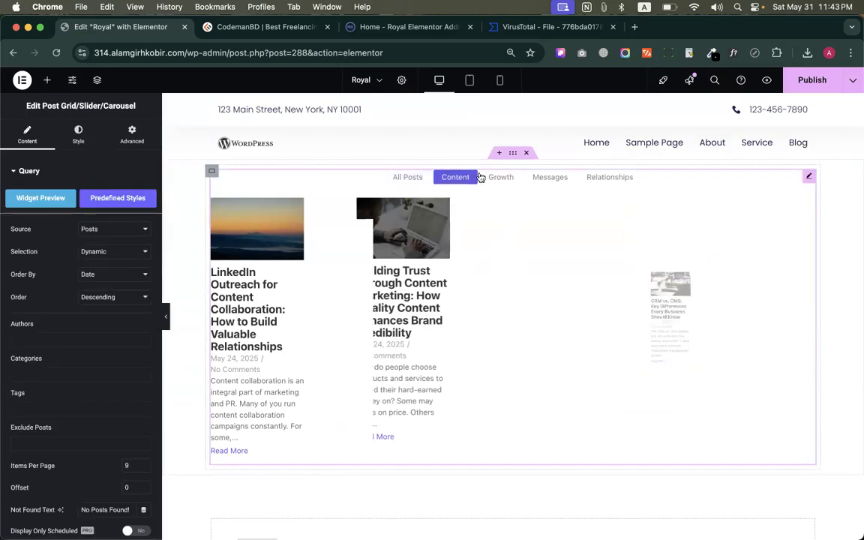
click(496, 177)
click(554, 177)
click(405, 177)
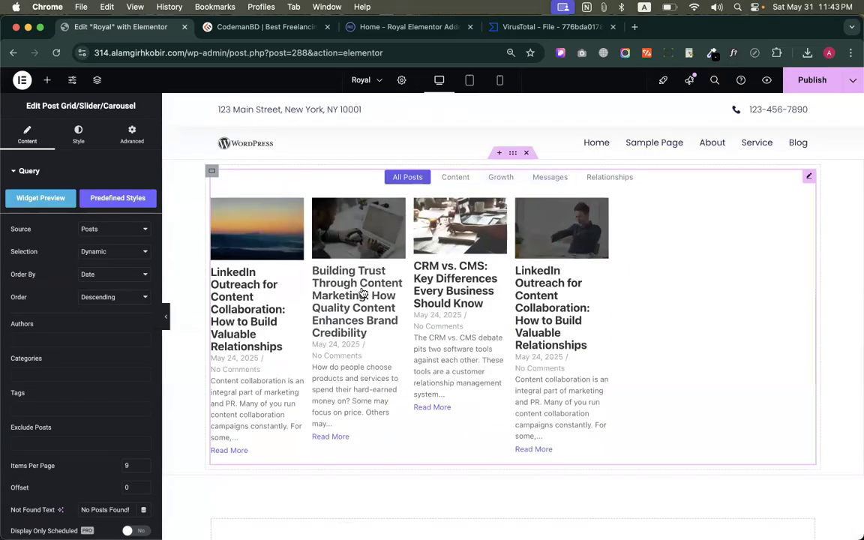
click(455, 177)
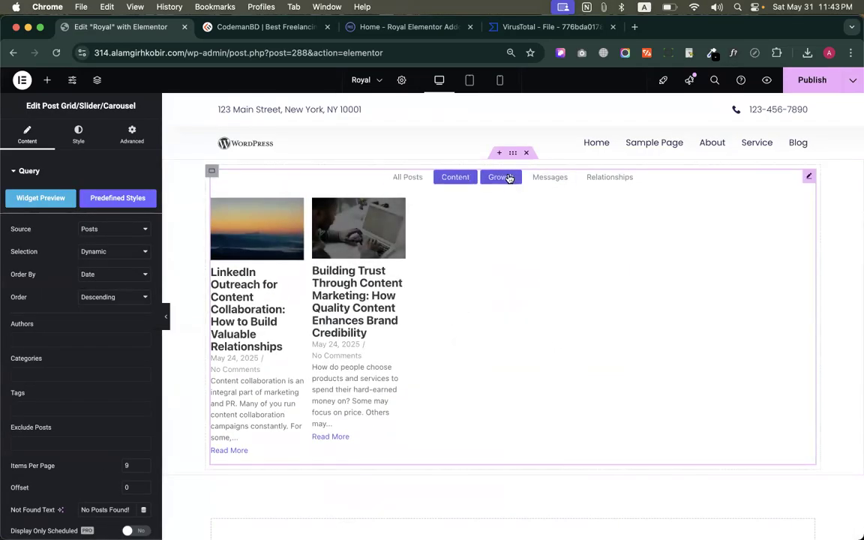
click(501, 177)
click(550, 177)
click(582, 177)
click(405, 177)
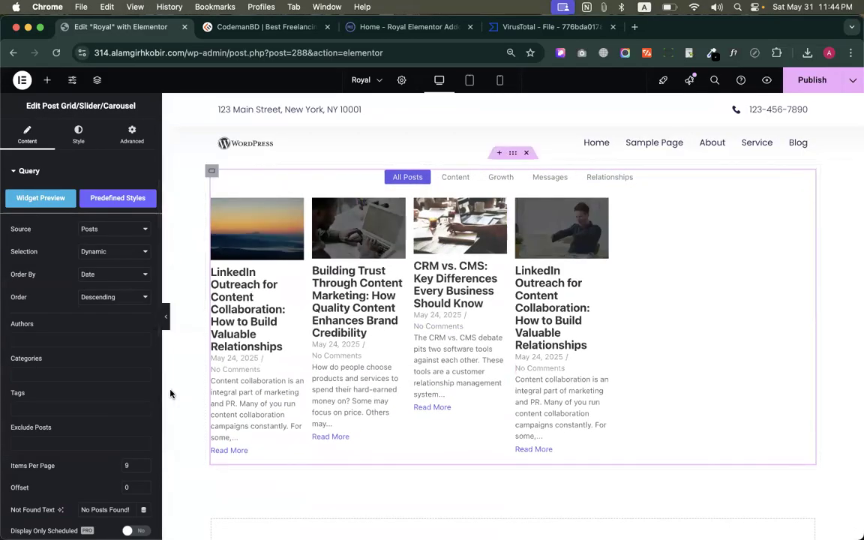
Set the post grid's horizontal gutter to 7 in its layout settings
scroll(97, 397, down, 4)
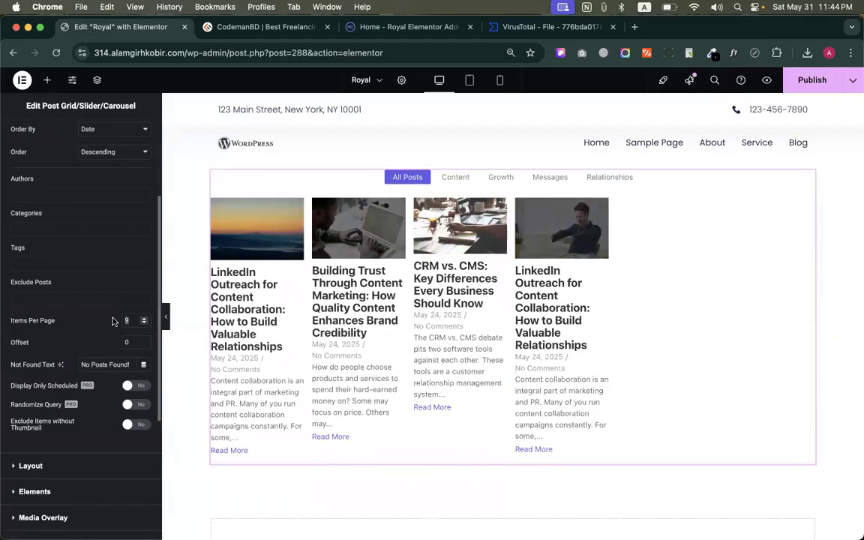
scroll(132, 377, down, 1)
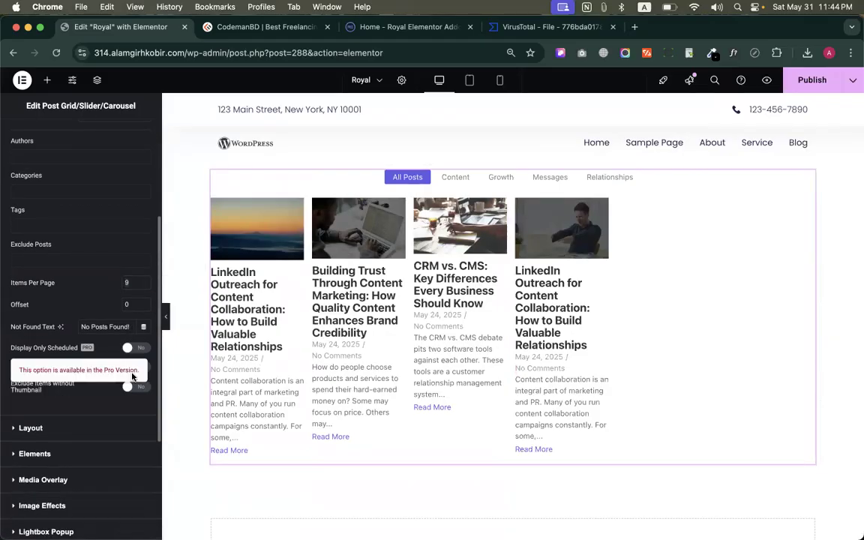
scroll(68, 306, down, 4)
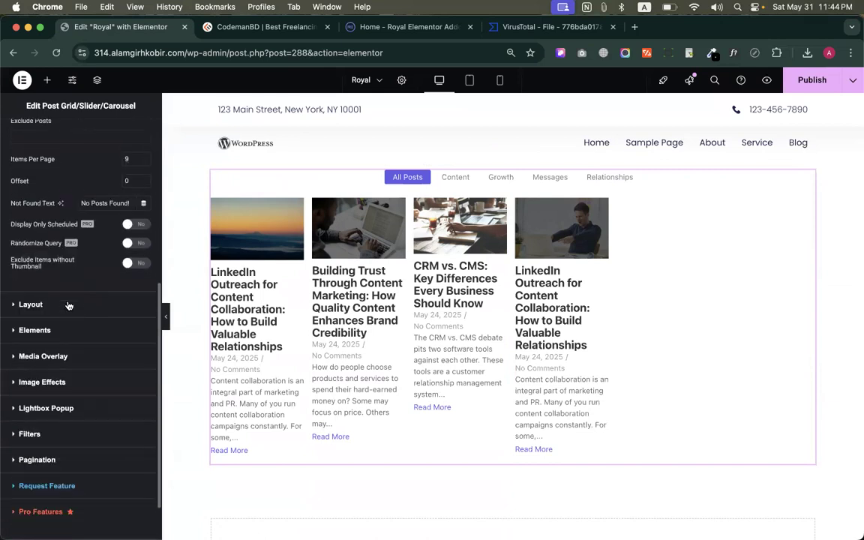
scroll(64, 289, down, 1)
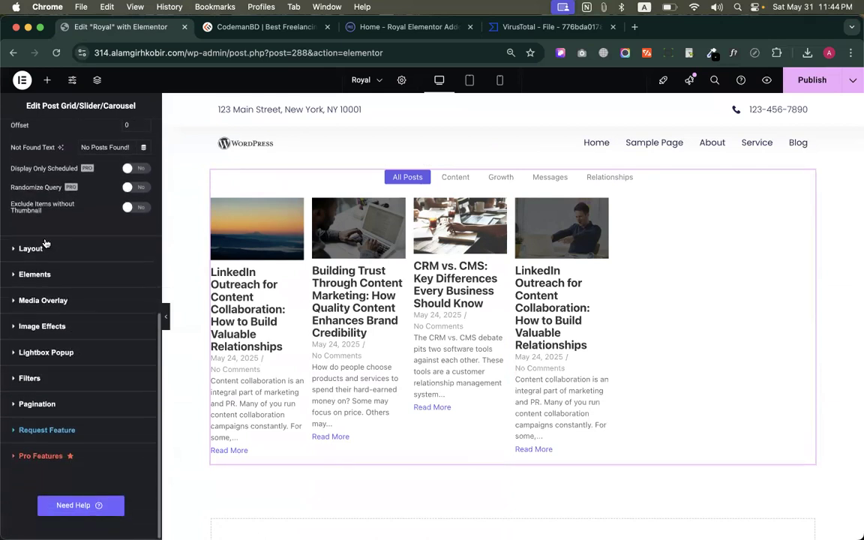
click(45, 249)
scroll(76, 241, down, 5)
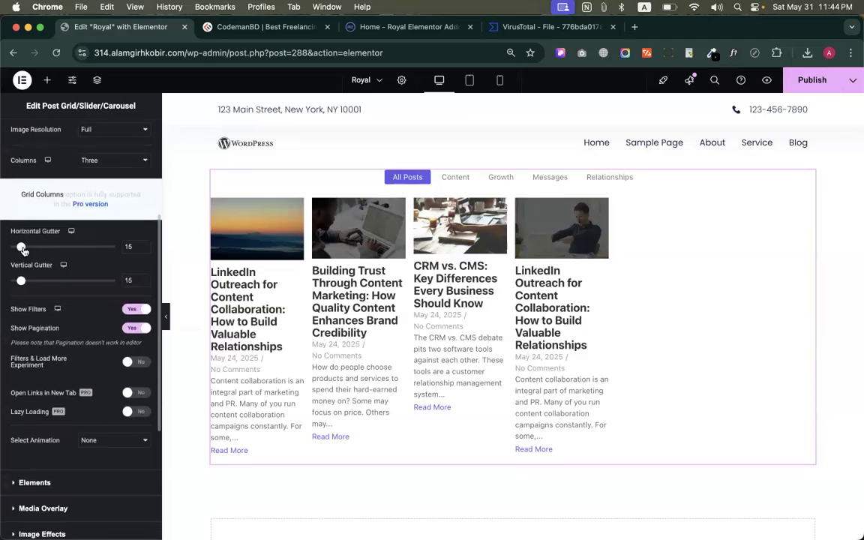
drag(23, 249, 31, 249)
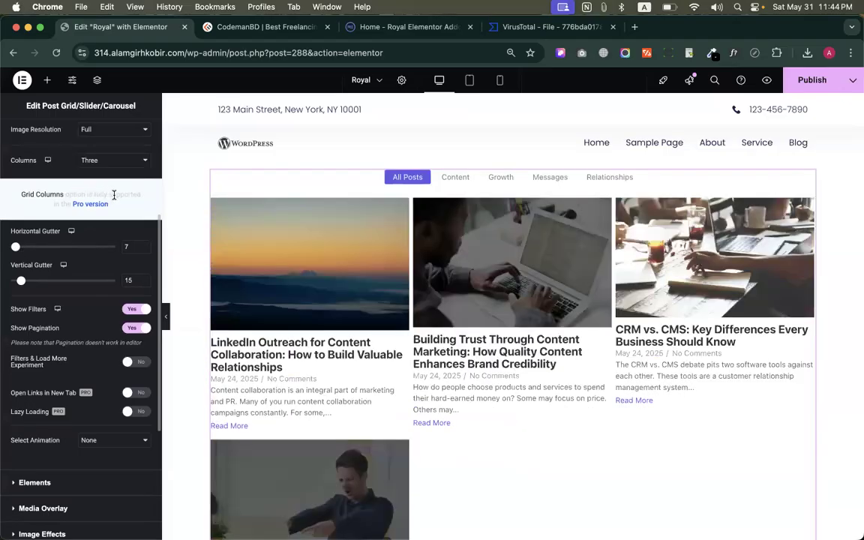
Review the post grid's Query settings and its Layout options, including the available layout types
scroll(113, 197, up, 5)
scroll(117, 225, up, 2)
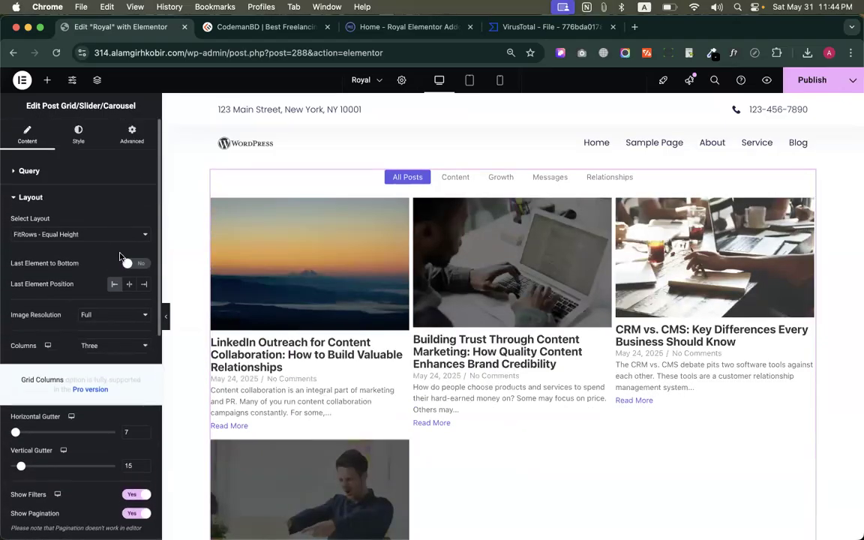
click(41, 167)
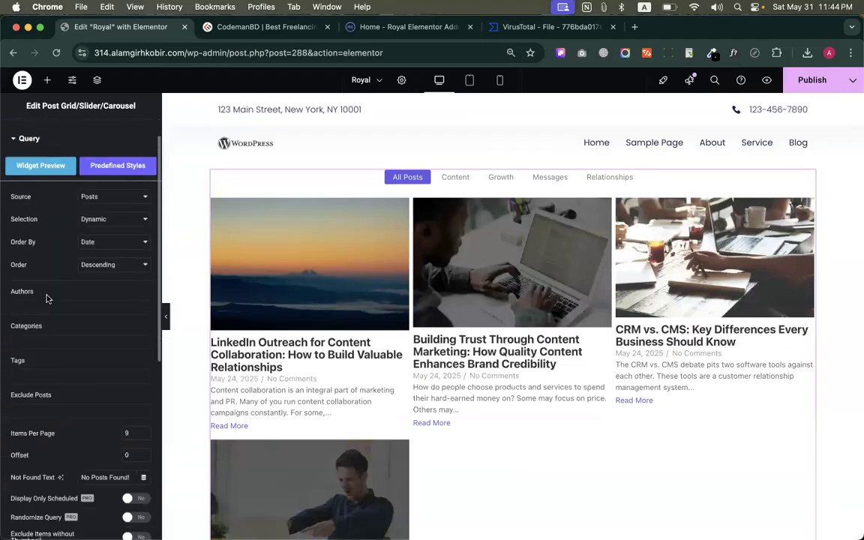
scroll(47, 297, down, 10)
scroll(132, 339, up, 10)
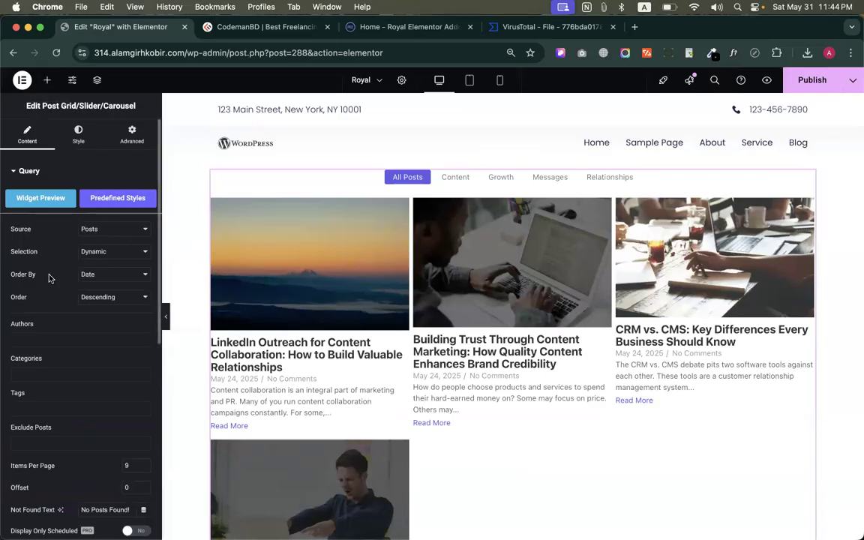
scroll(94, 309, down, 10)
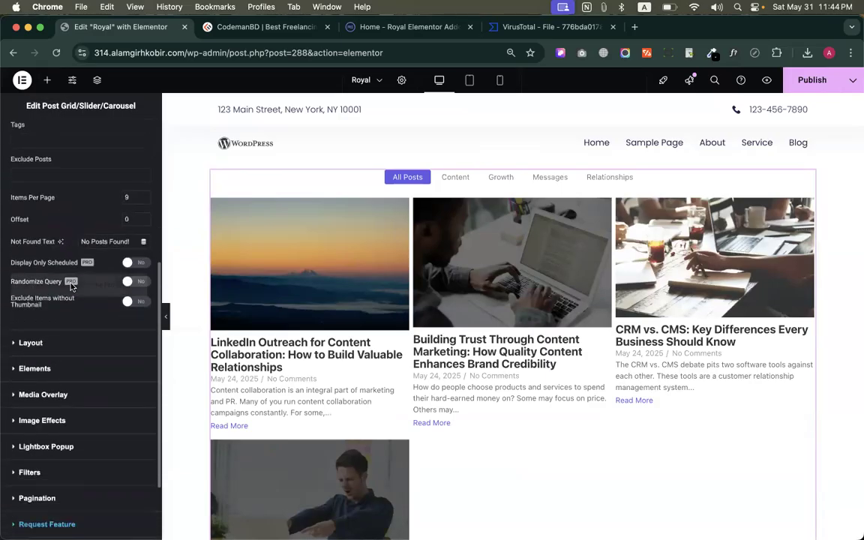
click(31, 246)
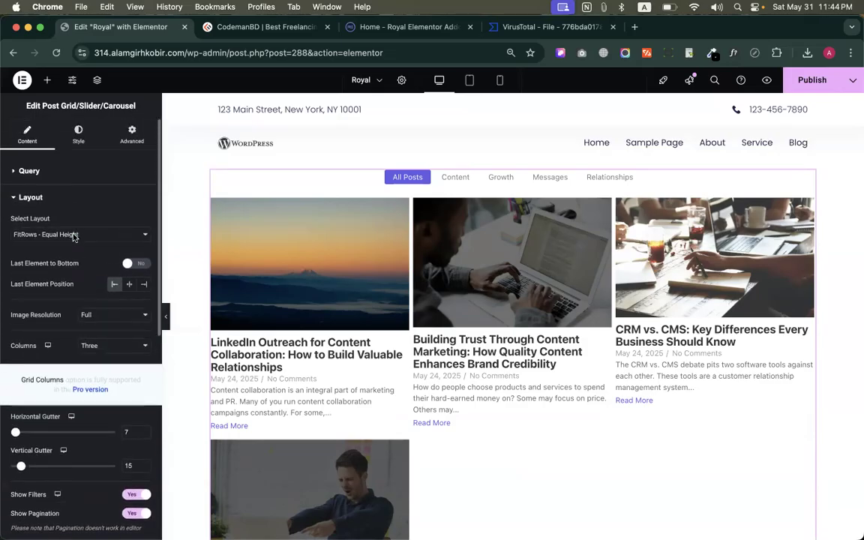
click(74, 235)
click(45, 233)
scroll(47, 285, down, 3)
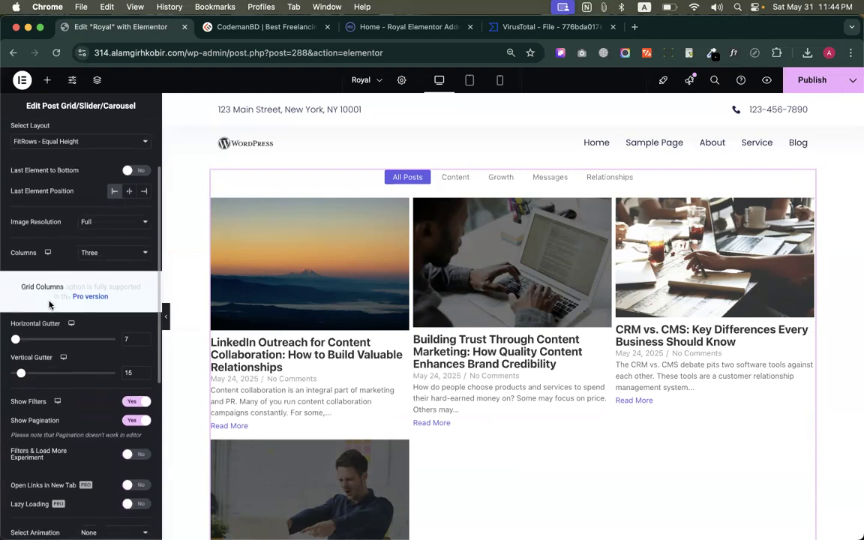
scroll(49, 304, down, 3)
scroll(60, 278, up, 5)
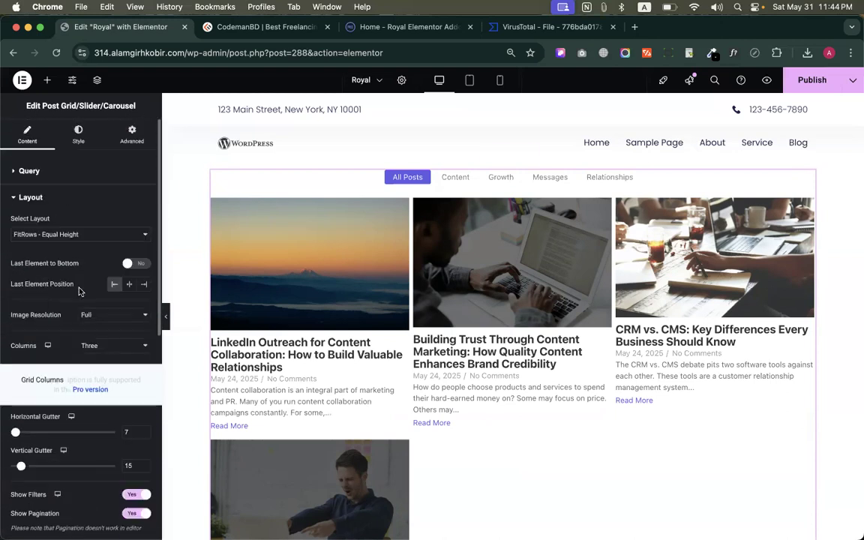
Place the Royal Addons Pricing Table widget above the post grid
click(47, 80)
scroll(106, 263, down, 5)
scroll(106, 263, down, 15)
scroll(106, 262, up, 3)
scroll(106, 262, down, 5)
scroll(54, 187, up, 5)
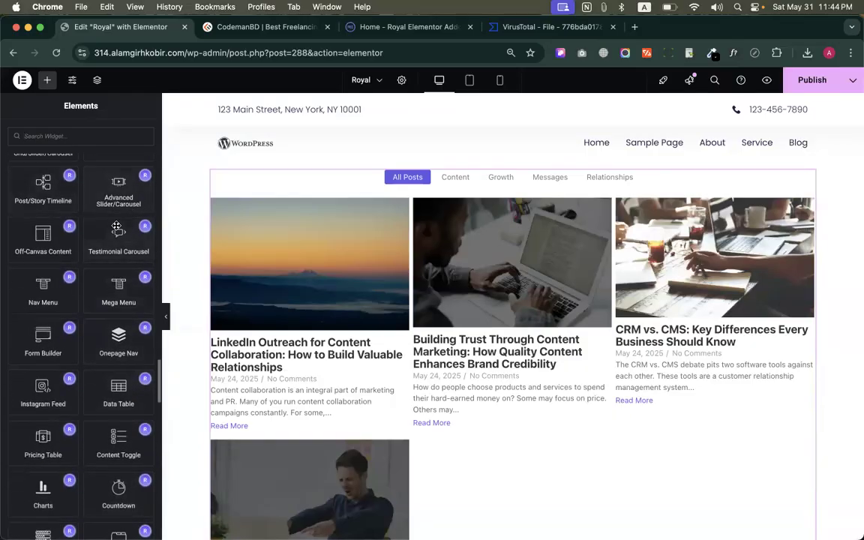
scroll(95, 396, down, 5)
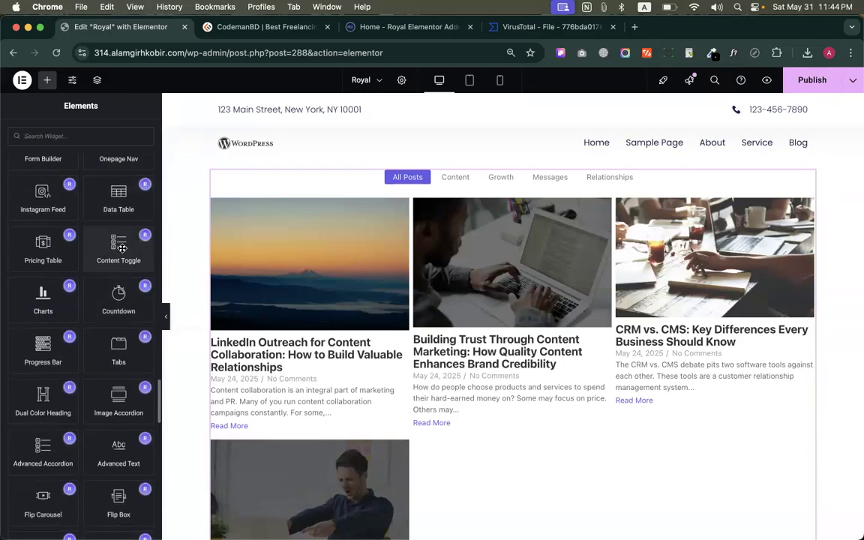
drag(66, 237, 507, 237)
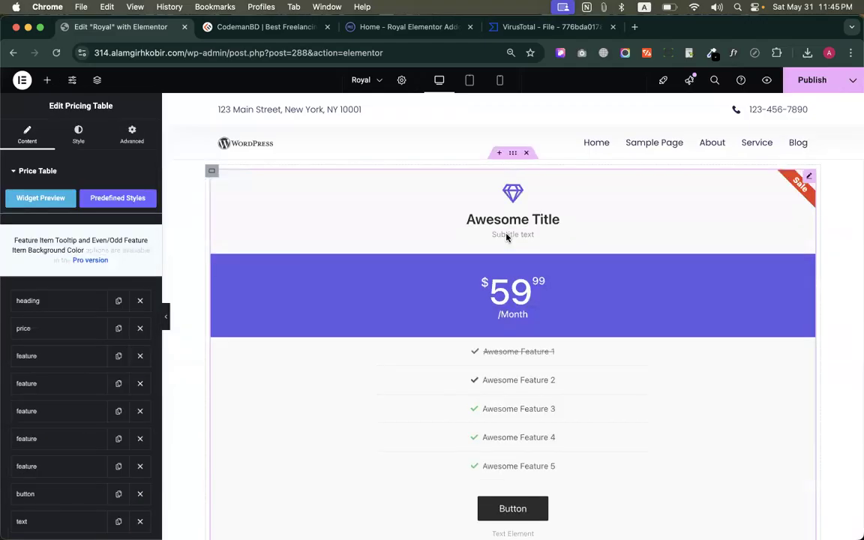
Look over the pricing table's price item list and its Badge settings
scroll(565, 308, down, 5)
scroll(564, 308, up, 5)
scroll(534, 381, down, 3)
scroll(534, 381, up, 3)
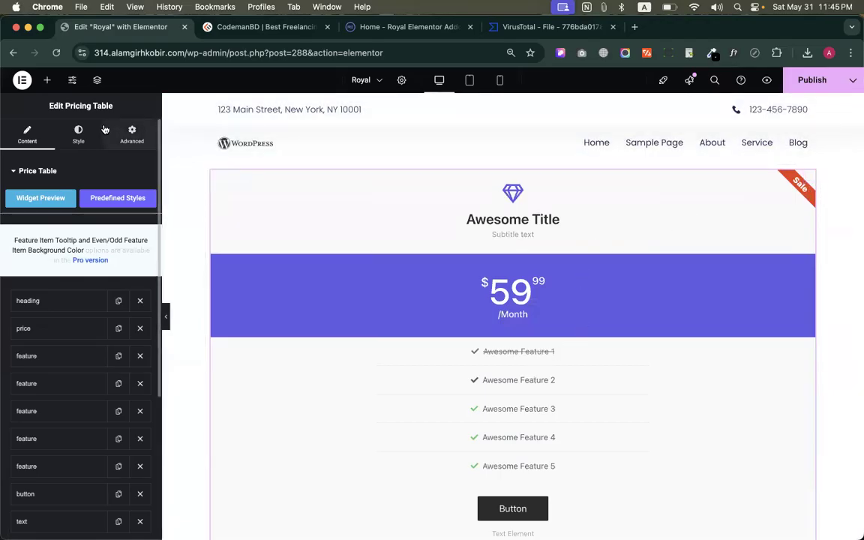
scroll(96, 237, down, 5)
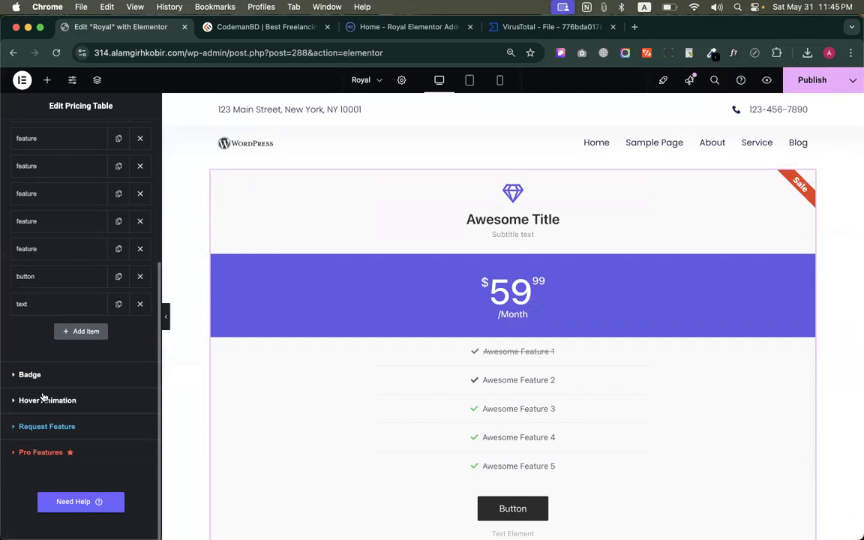
click(30, 375)
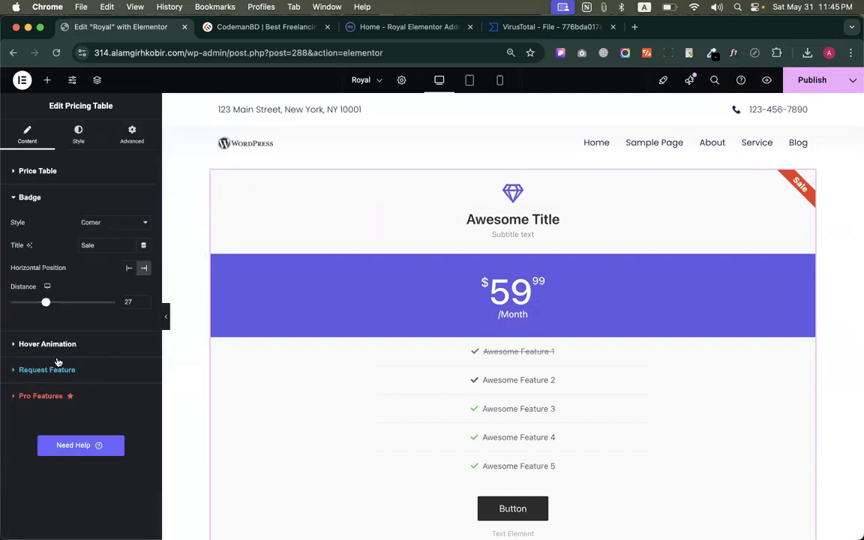
Collapse the Basic, Pro, General and Link In Bio categories in the widget library
click(47, 80)
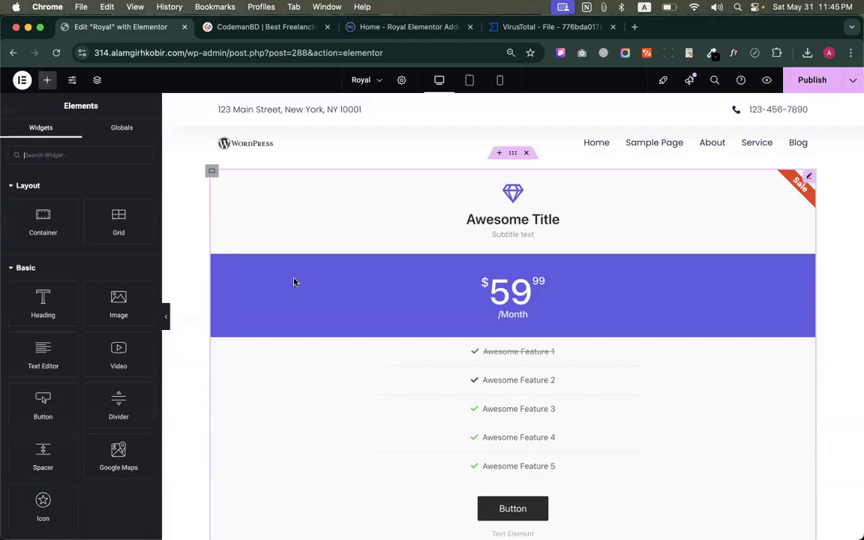
scroll(90, 285, down, 5)
scroll(68, 269, up, 5)
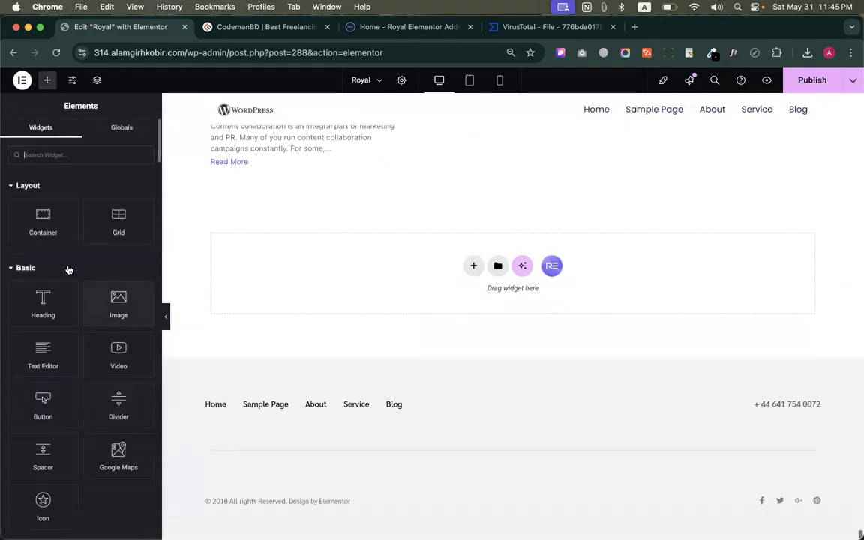
click(24, 270)
click(28, 295)
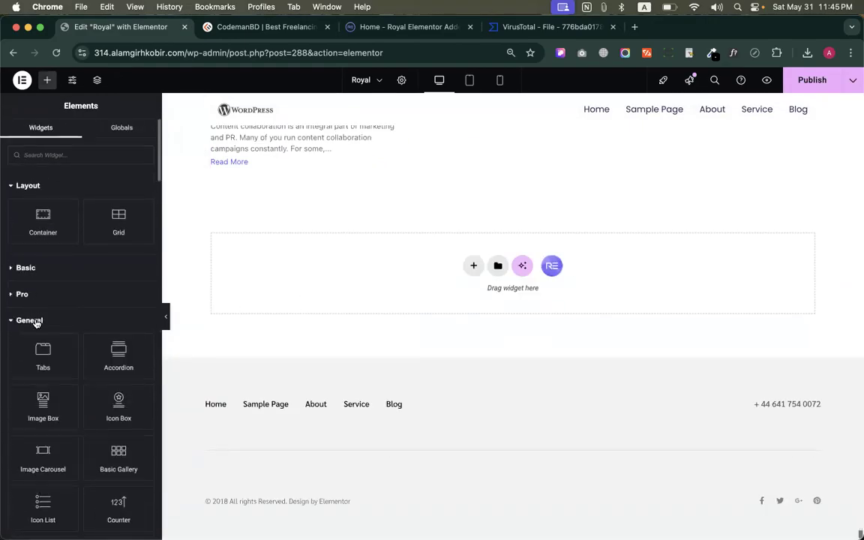
click(28, 323)
click(29, 348)
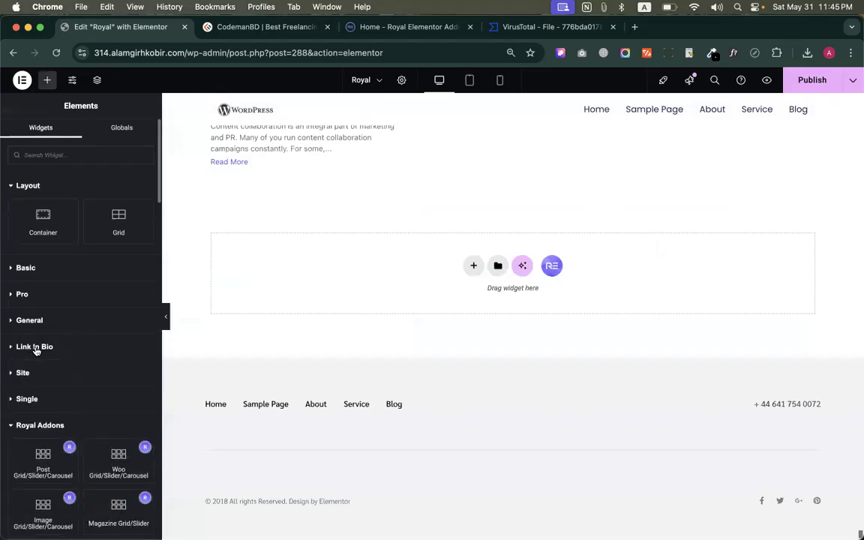
Place the Royal Addons Countdown widget below the post grid
scroll(87, 296, down, 10)
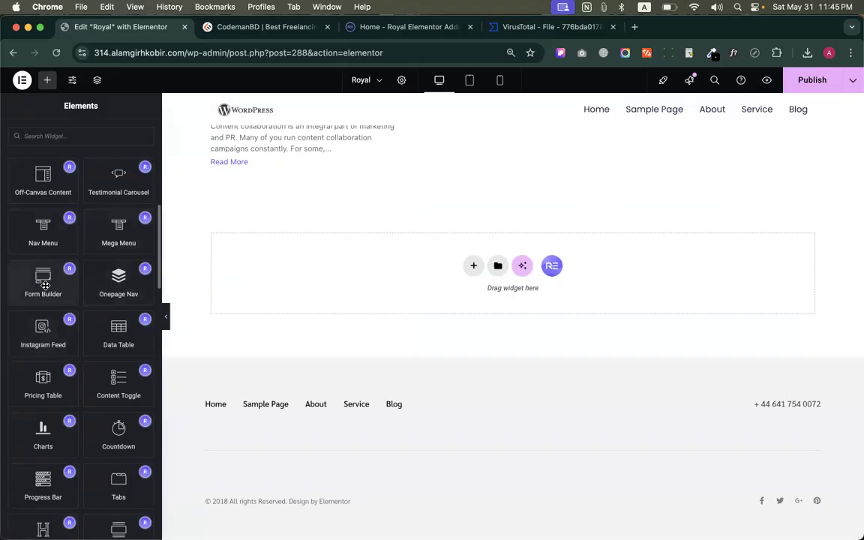
scroll(81, 351, down, 5)
drag(113, 251, 251, 268)
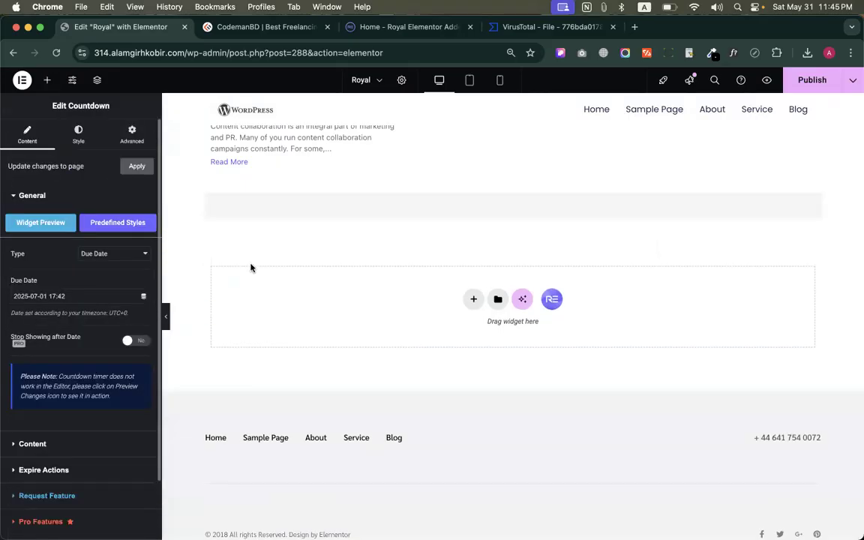
Place the Royal Addons Content Ticker widget directly above the countdown
click(47, 79)
scroll(120, 255, down, 10)
scroll(126, 263, down, 10)
scroll(120, 259, up, 4)
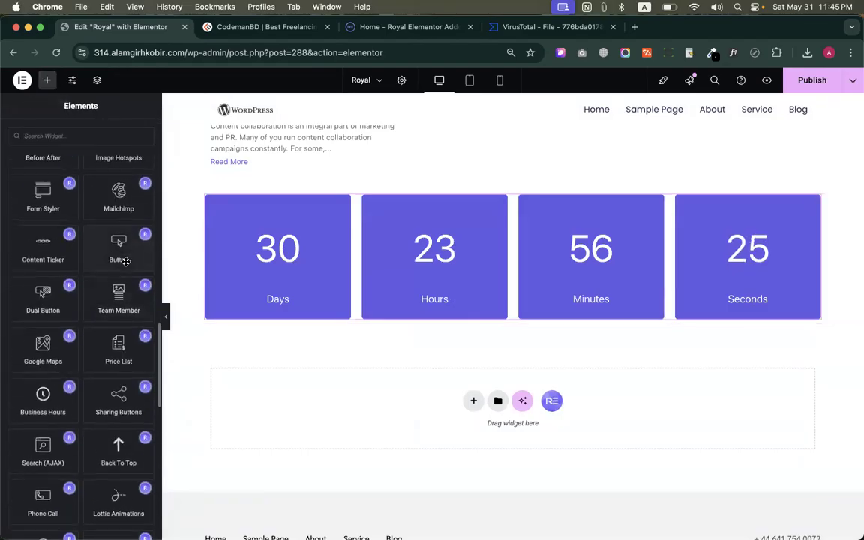
drag(43, 388, 351, 201)
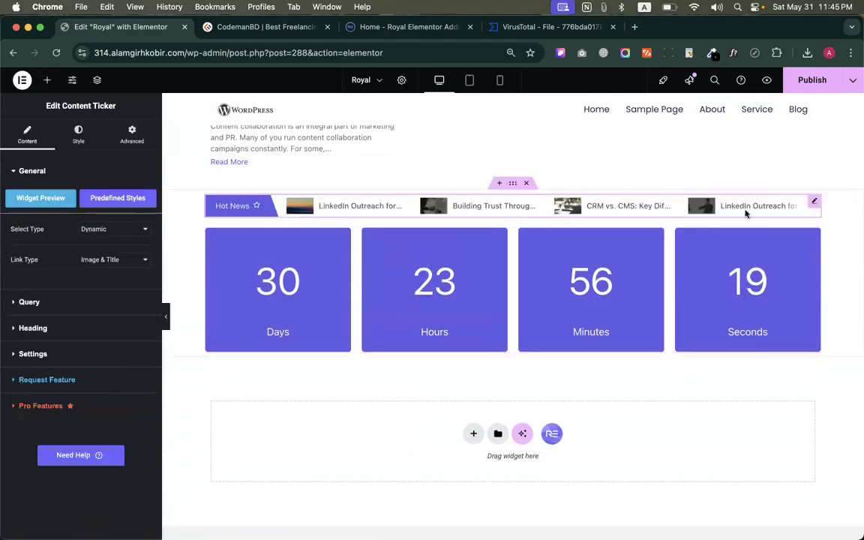
Examine the content ticker's type and link type choices and its Query settings
click(102, 237)
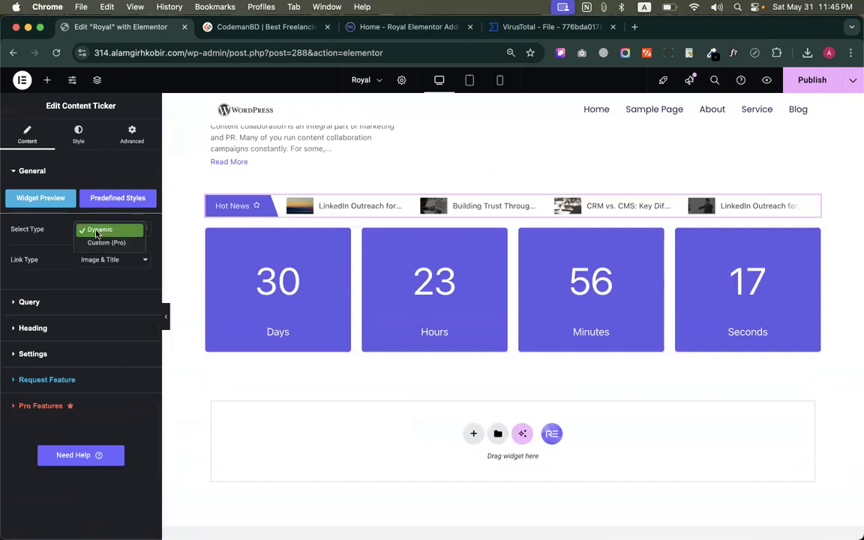
click(60, 248)
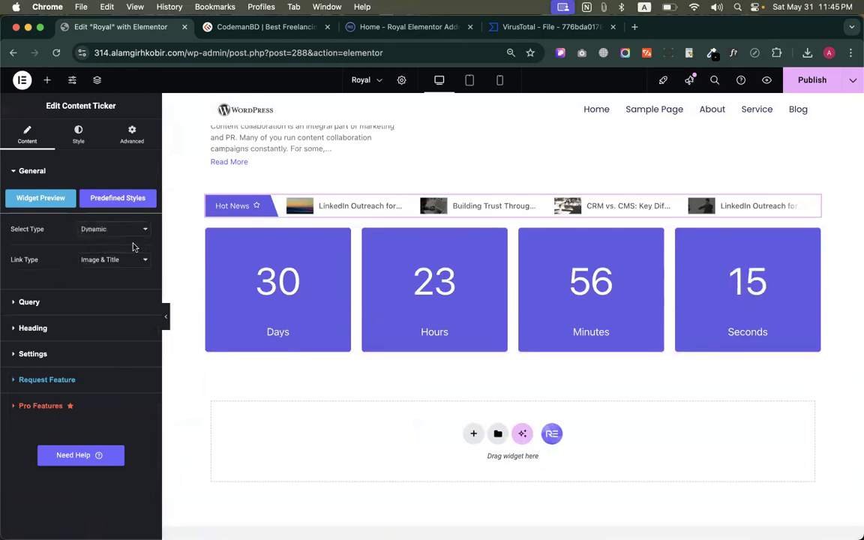
click(120, 260)
click(48, 259)
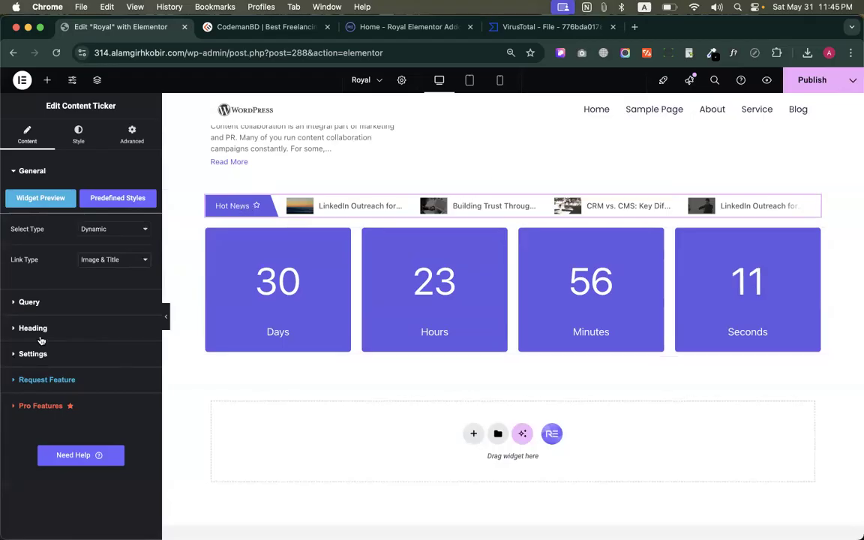
click(33, 302)
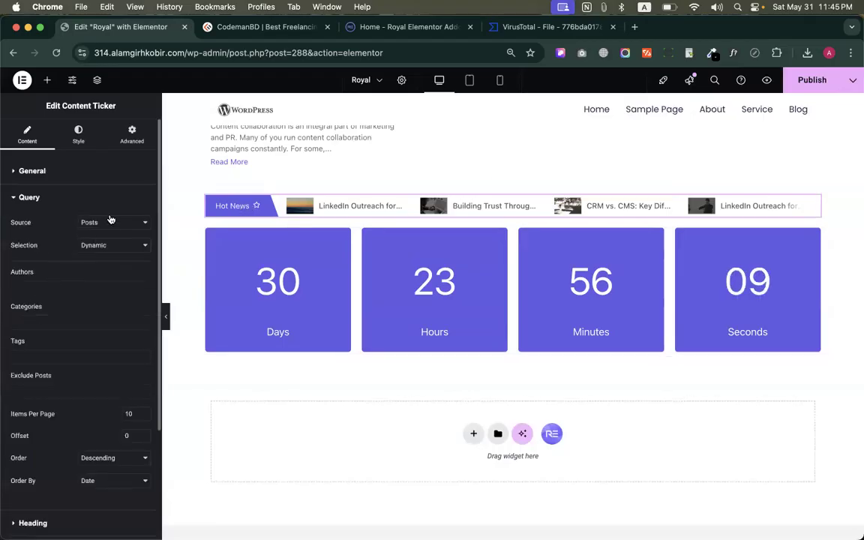
scroll(77, 398, down, 4)
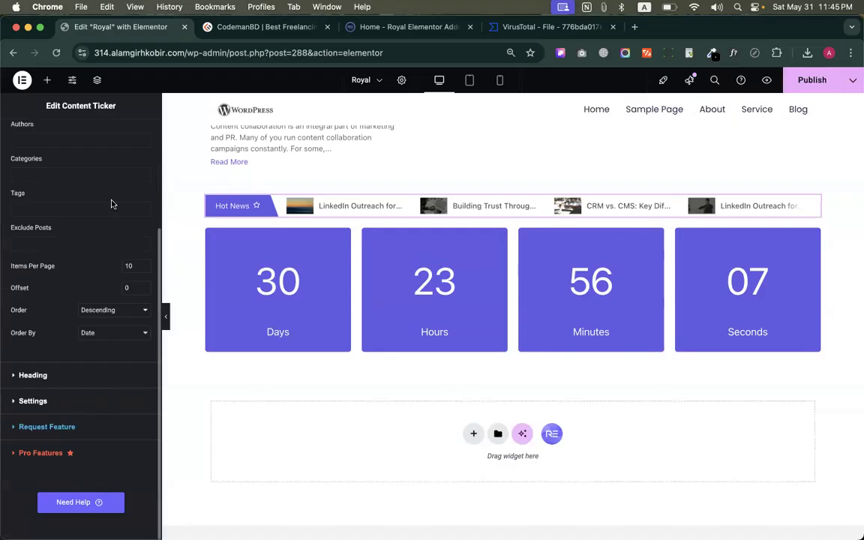
Place the Royal Addons Phone Call widget below the countdown
click(48, 80)
scroll(83, 312, down, 10)
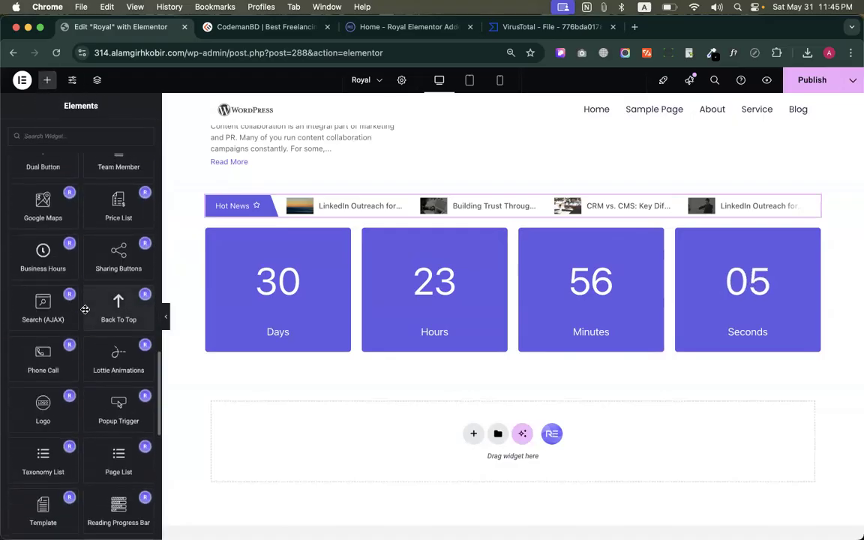
scroll(125, 355, down, 2)
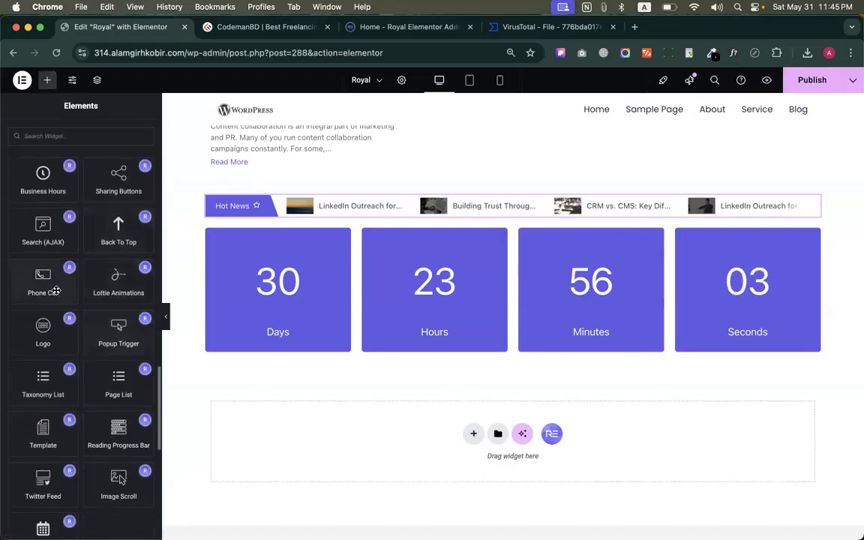
drag(45, 284, 309, 341)
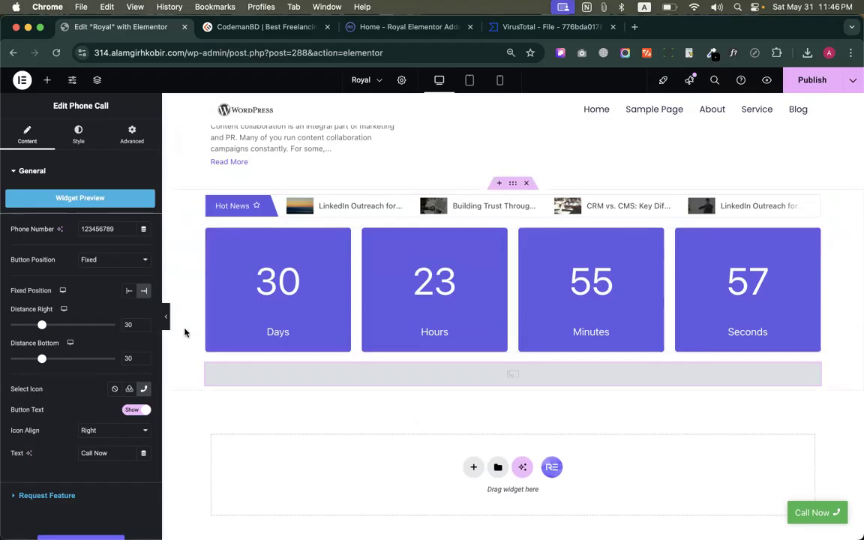
Publish the Royal page and check its ticker, countdown and call button in the front-end preview
click(809, 90)
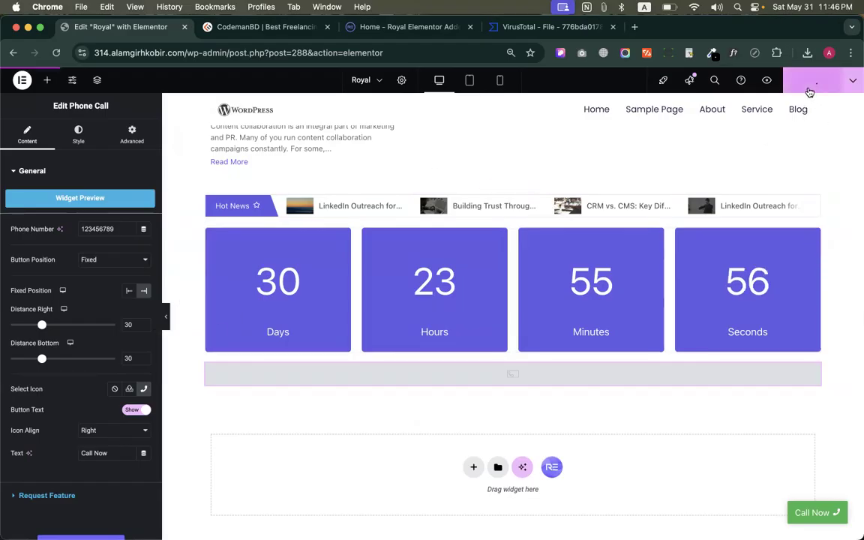
click(766, 90)
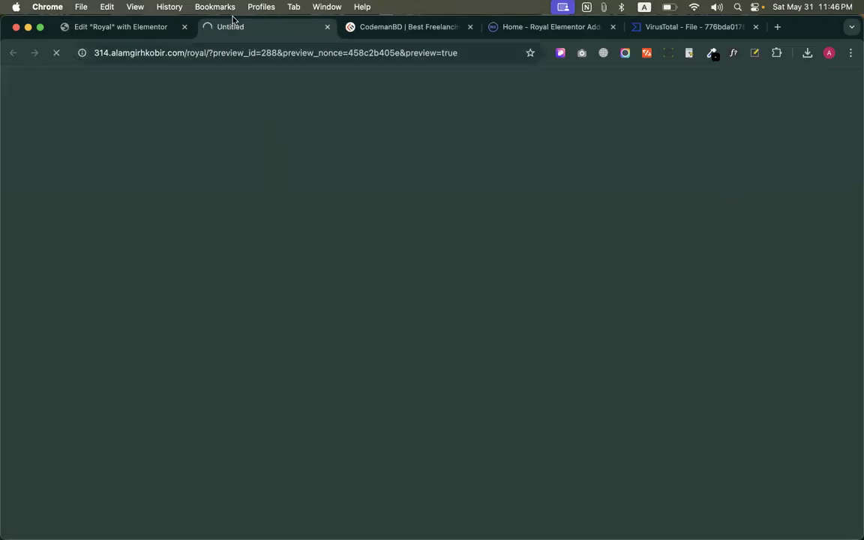
scroll(371, 294, down, 15)
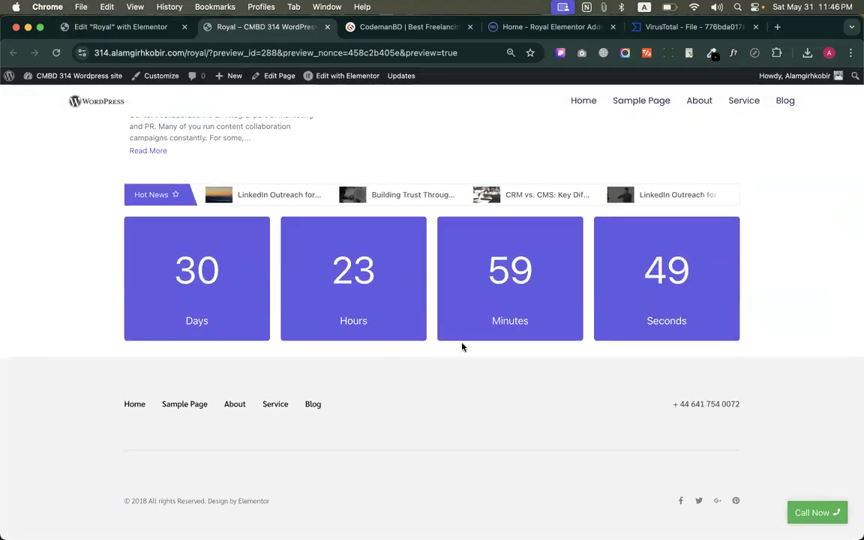
click(121, 27)
Examine the Phone Call widget's online demo and its fixed example, and return to the page editor
scroll(361, 303, down, 3)
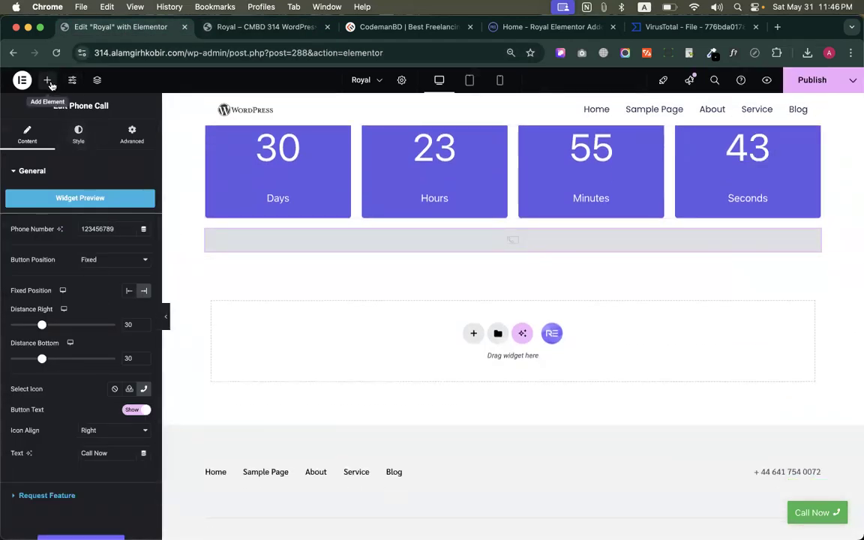
click(54, 198)
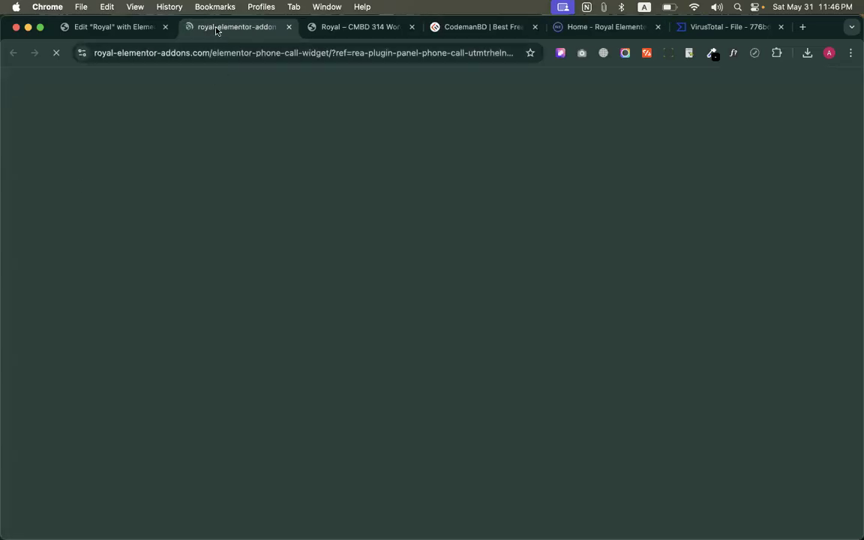
scroll(395, 285, down, 3)
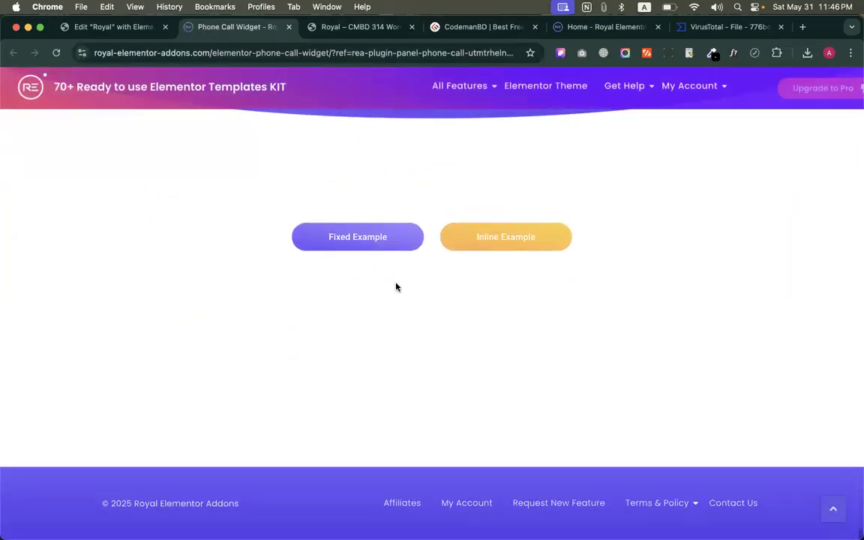
scroll(395, 285, up, 3)
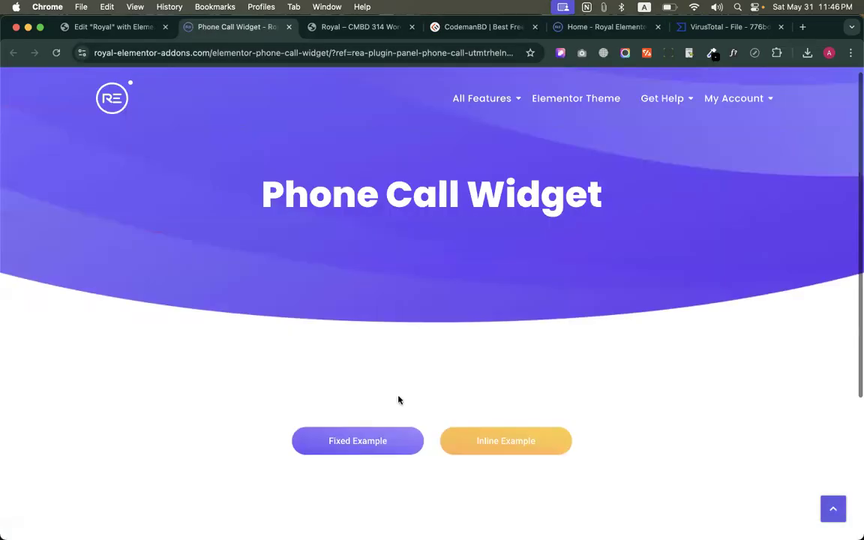
click(367, 442)
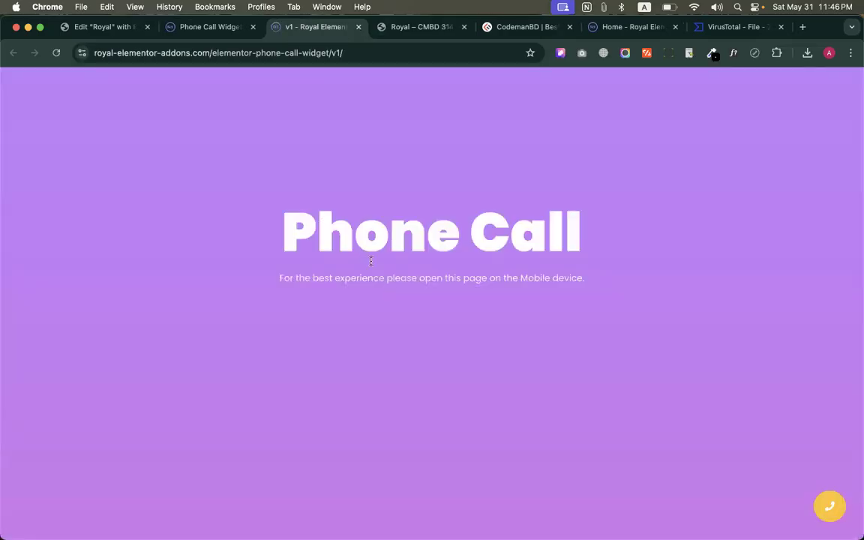
scroll(372, 281, down, 5)
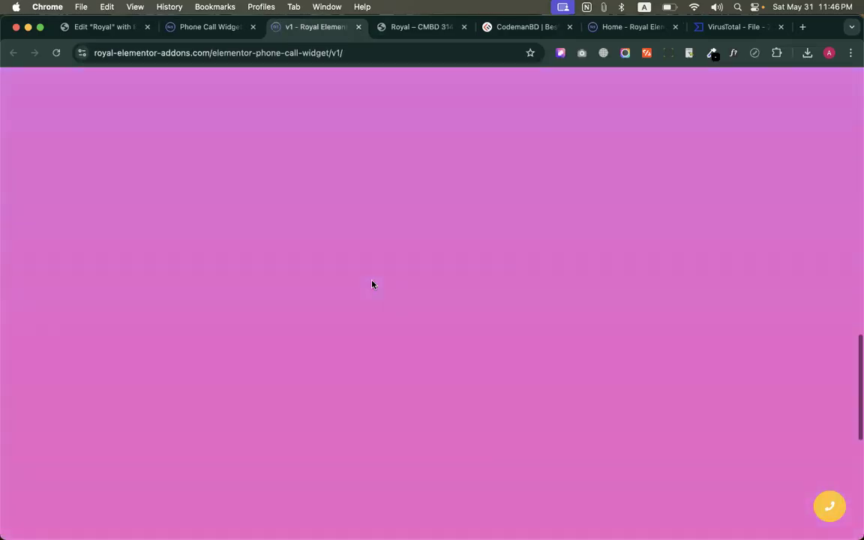
scroll(372, 284, up, 5)
drag(285, 210, 587, 306)
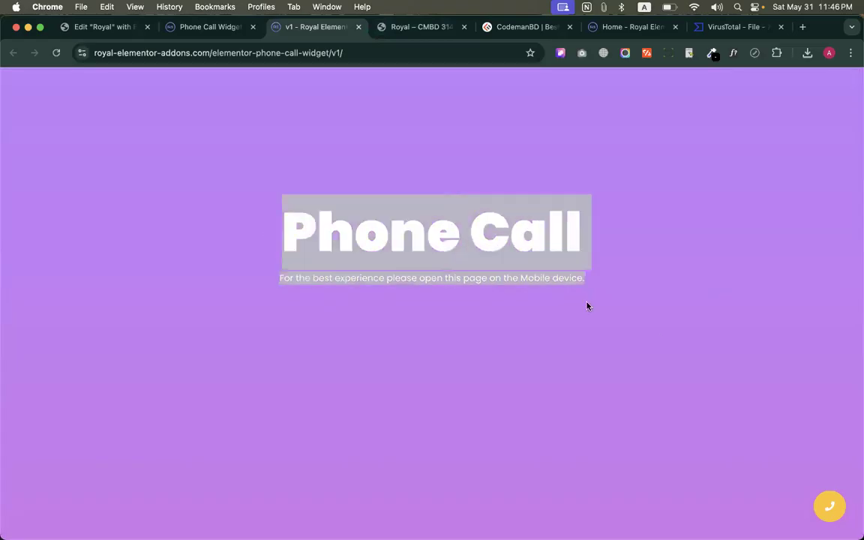
click(417, 244)
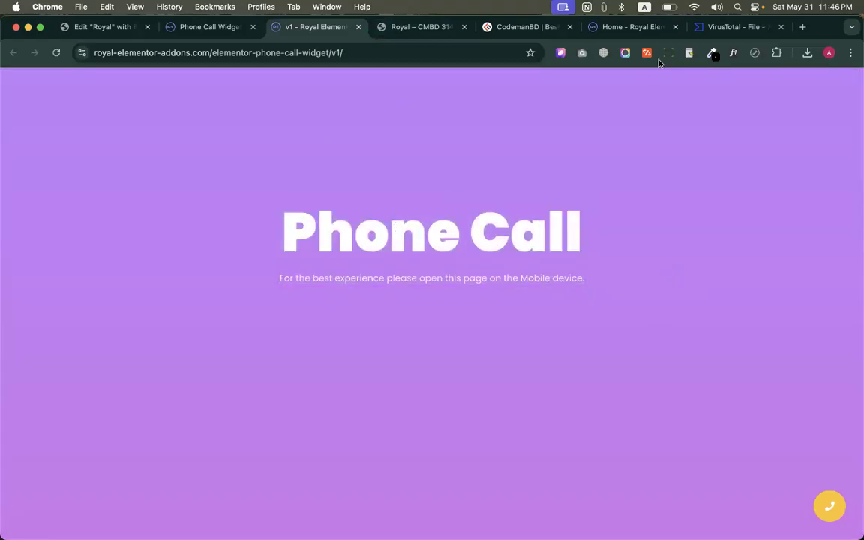
click(358, 26)
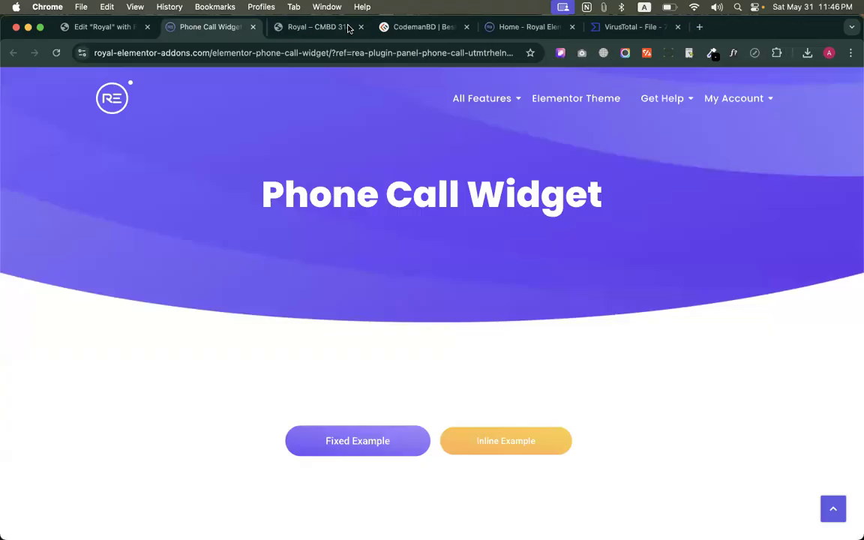
click(253, 27)
click(124, 27)
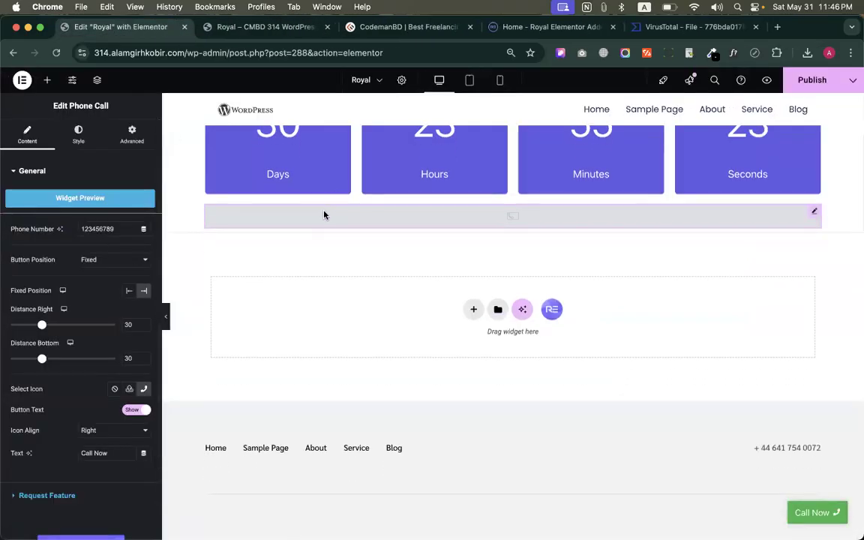
Replace the Phone Call widget below the countdown with the Royal Addons Advanced Text widget
right_click(324, 215)
click(346, 431)
scroll(150, 397, down, 10)
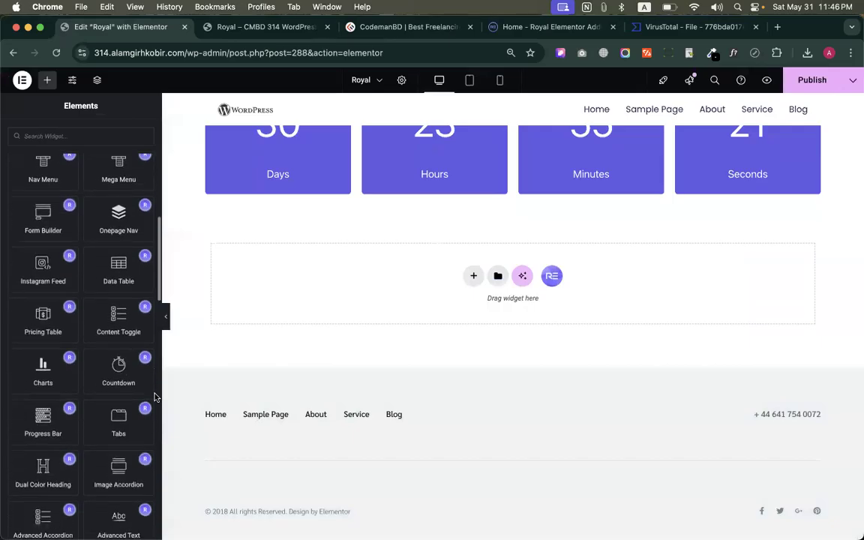
scroll(108, 350, down, 4)
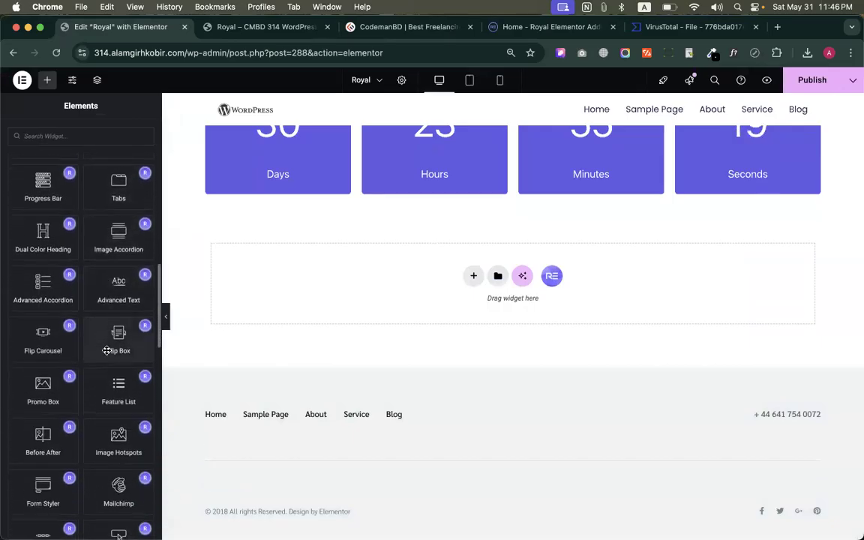
drag(106, 281, 359, 193)
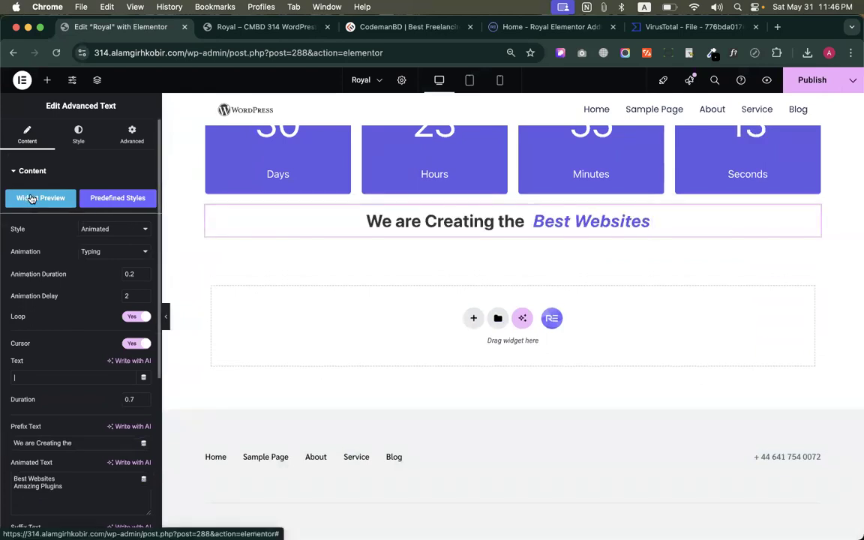
Look through the Advanced Text predefined styles and preview the Advanced Text v4 block without inserting it
click(127, 201)
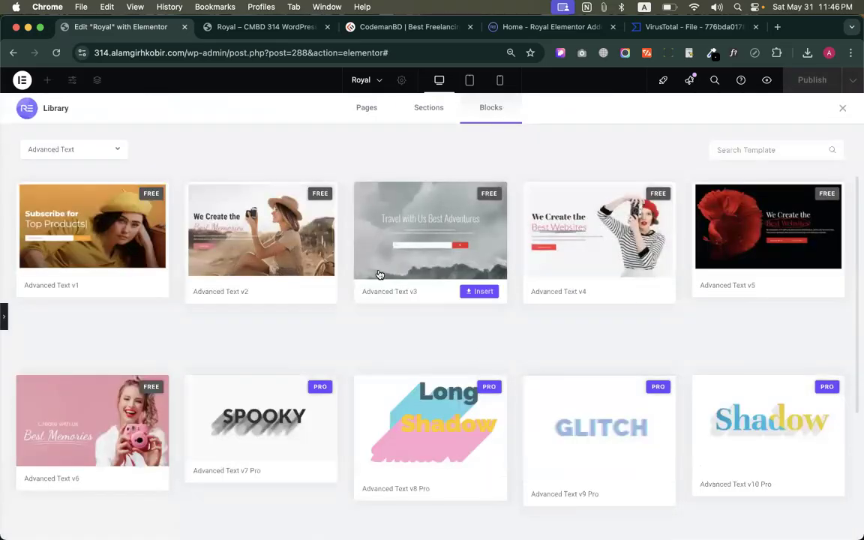
mouse_move(636, 231)
click(608, 235)
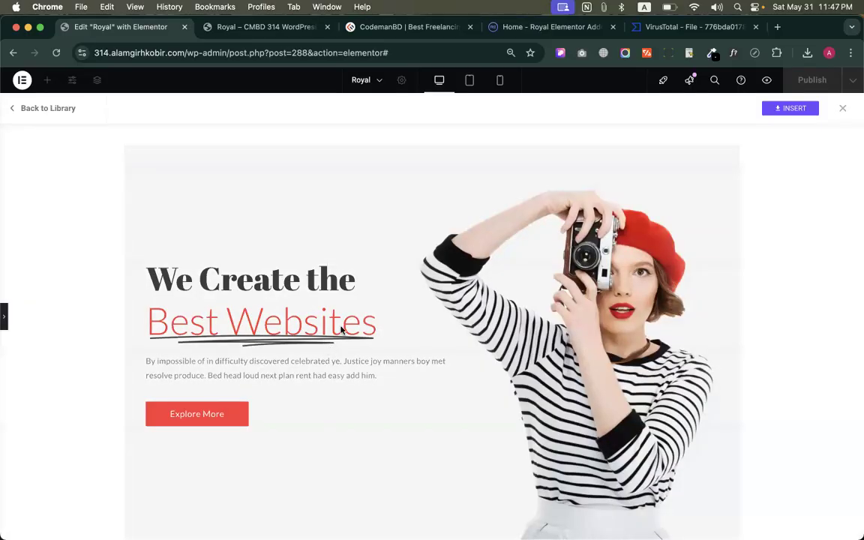
click(842, 110)
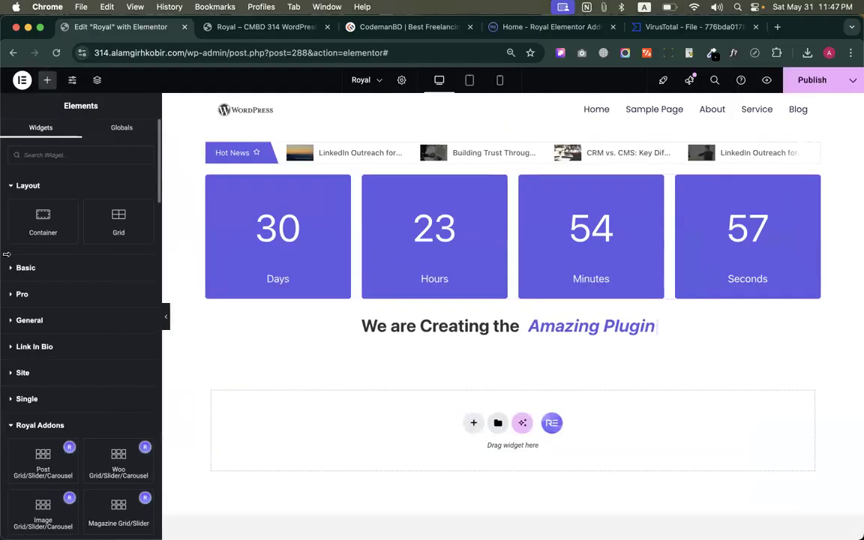
Examine the animated, highlighted and shadow text examples on the Advanced Text widget's online demo page
click(452, 331)
click(67, 196)
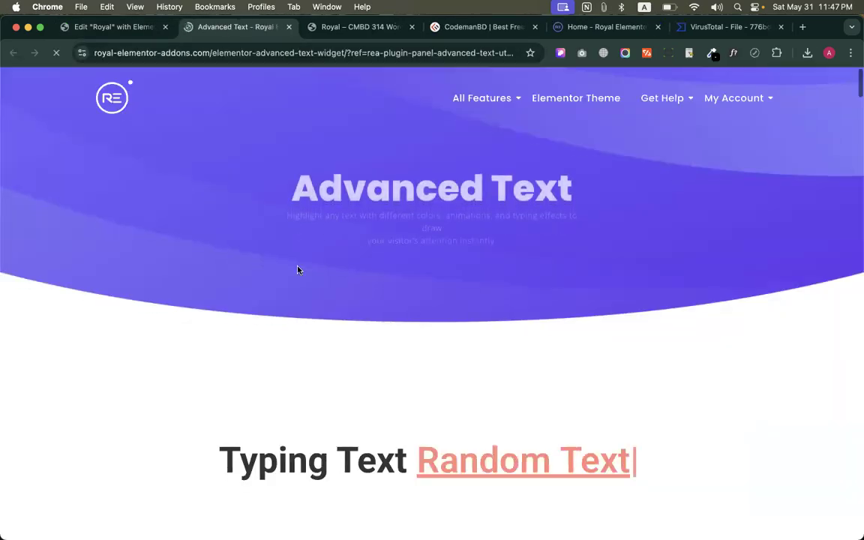
scroll(296, 248, down, 4)
scroll(496, 174, down, 5)
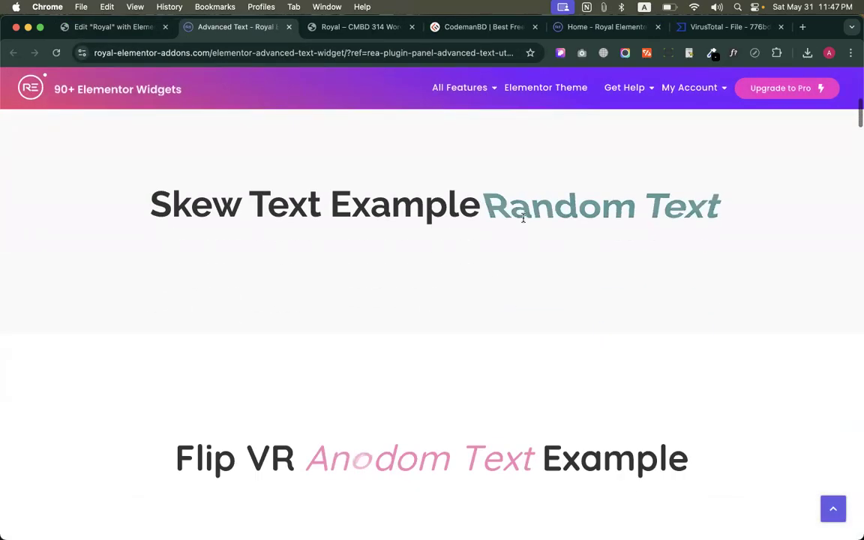
scroll(364, 318, down, 4)
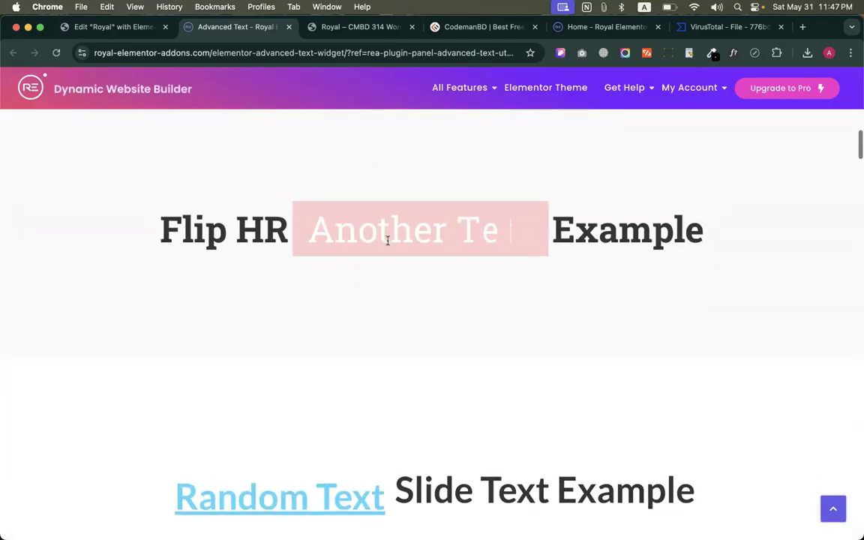
scroll(390, 240, down, 3)
scroll(353, 289, down, 15)
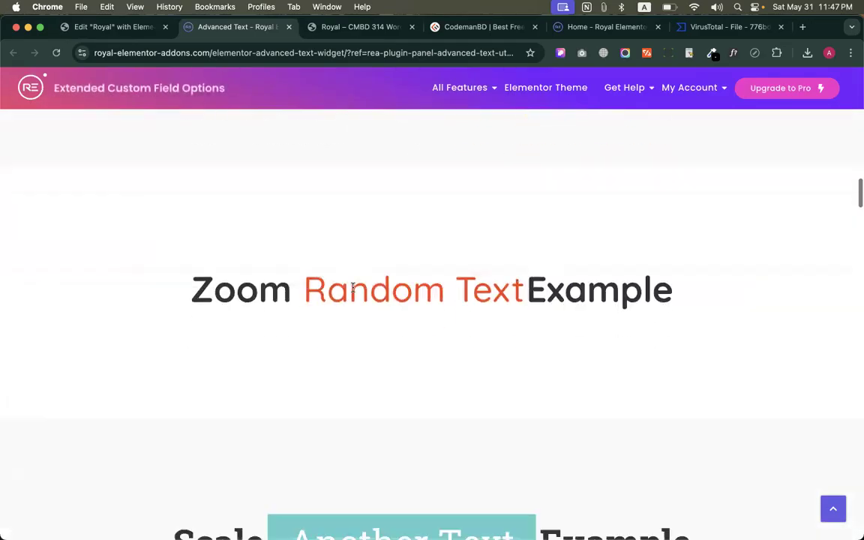
scroll(352, 290, down, 15)
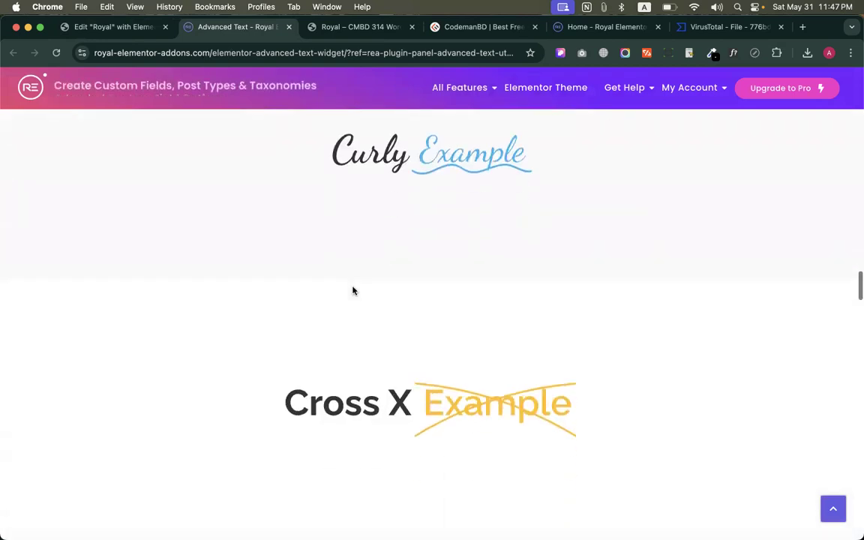
scroll(352, 289, down, 15)
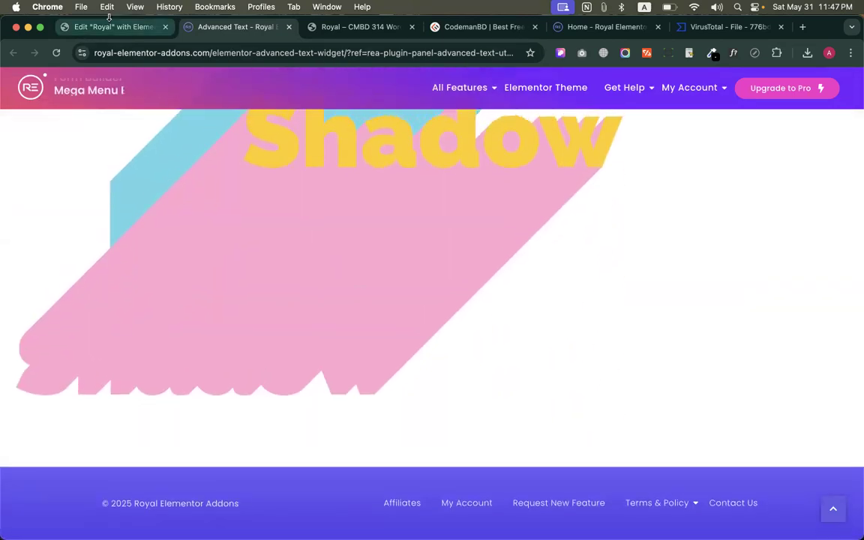
Open the plugin's support forum from the Advanced Text widget's help link and look through its topics
click(117, 27)
scroll(84, 381, down, 5)
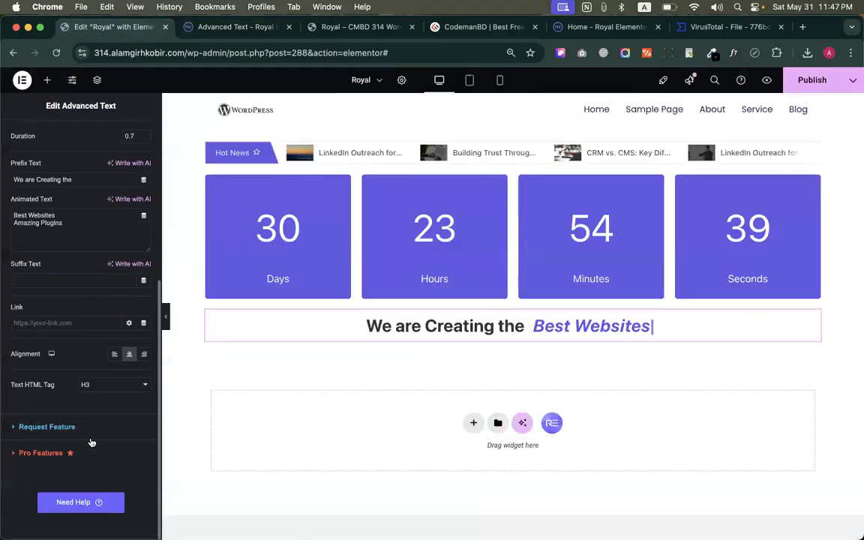
click(87, 504)
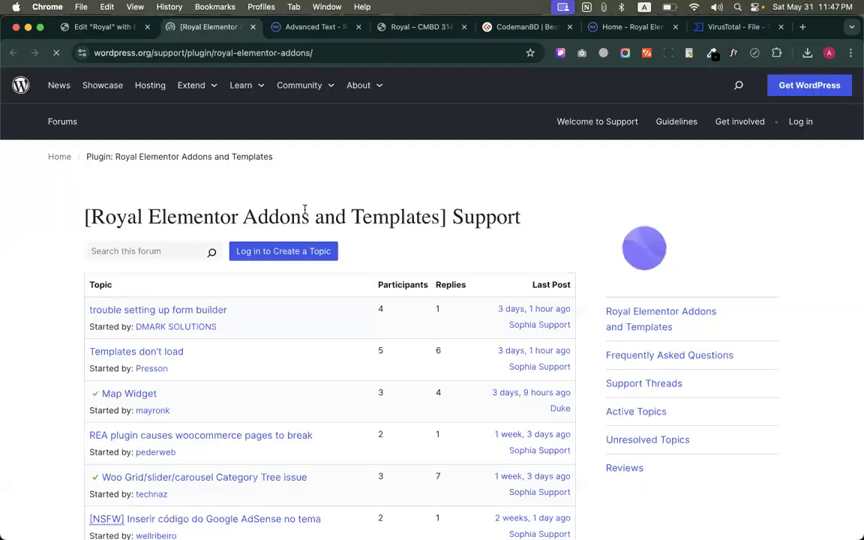
scroll(333, 325, down, 1)
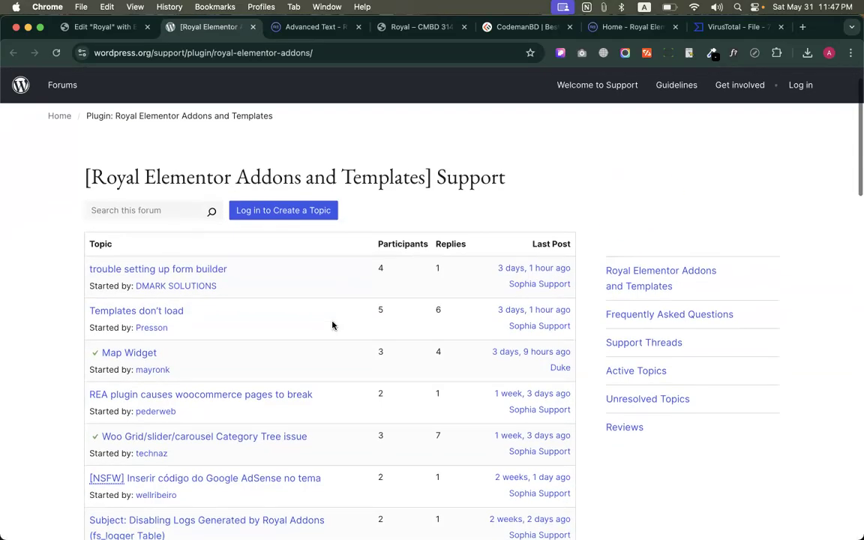
scroll(333, 325, down, 15)
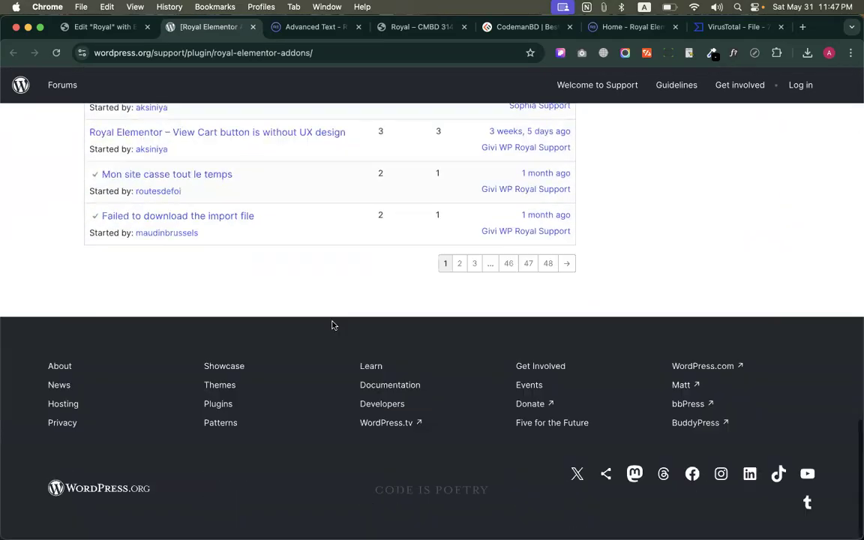
scroll(265, 242, up, 15)
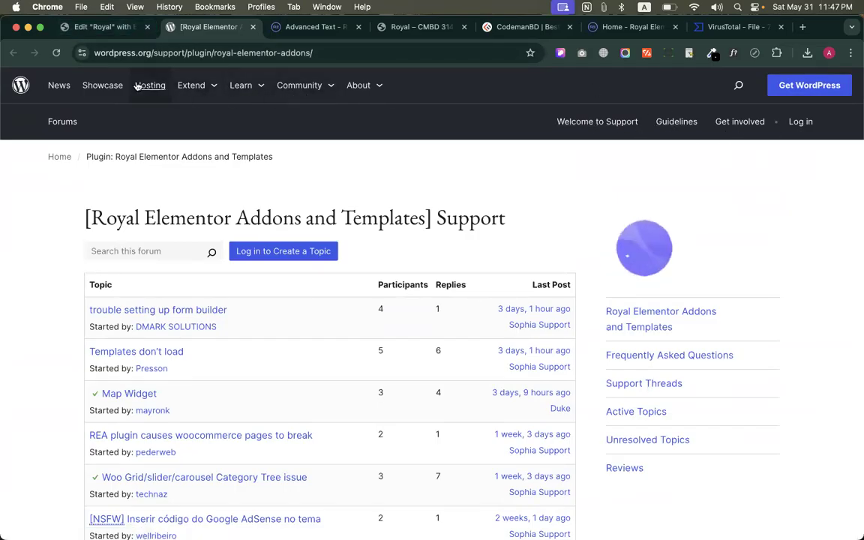
click(330, 89)
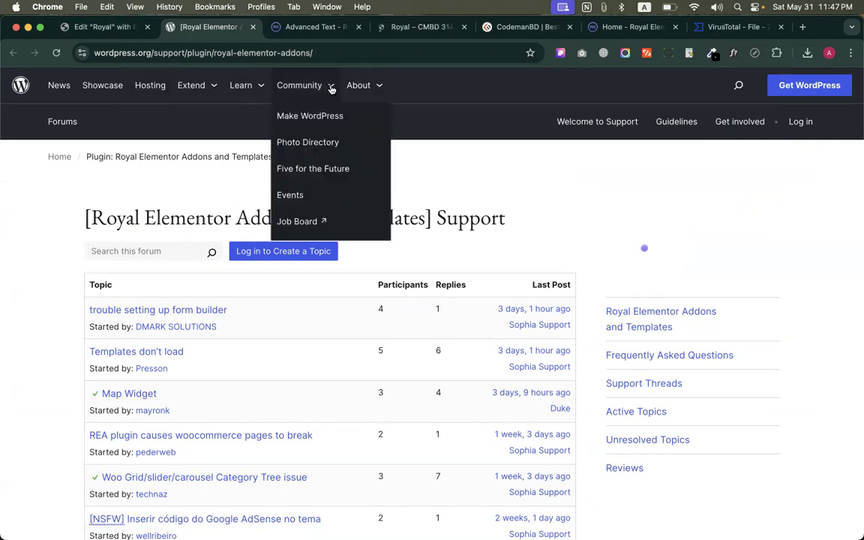
click(377, 86)
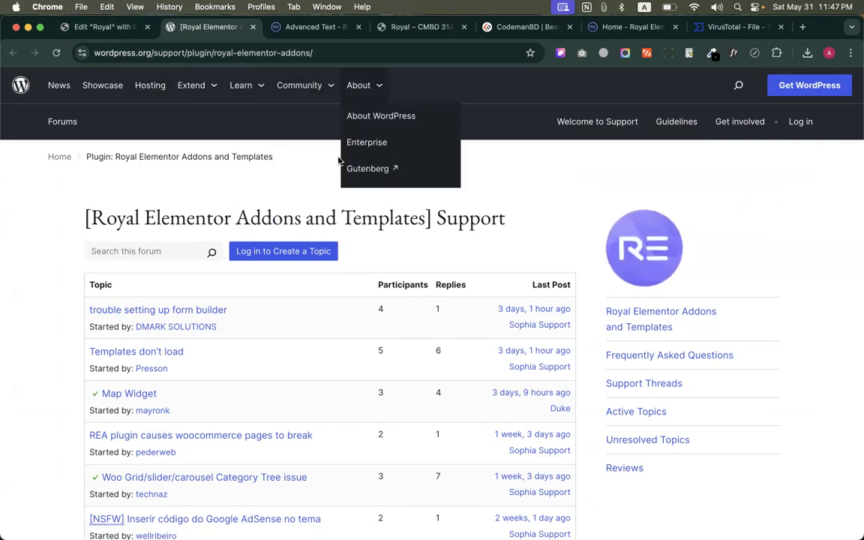
click(198, 86)
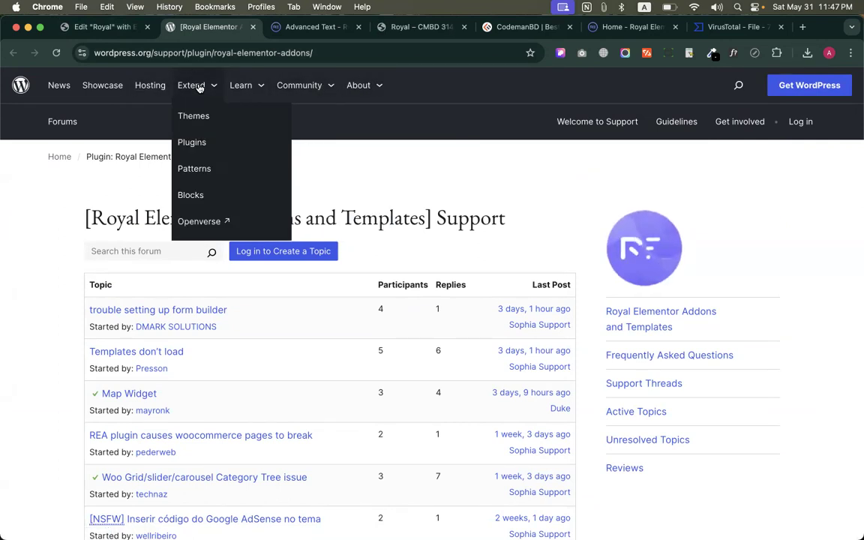
click(149, 119)
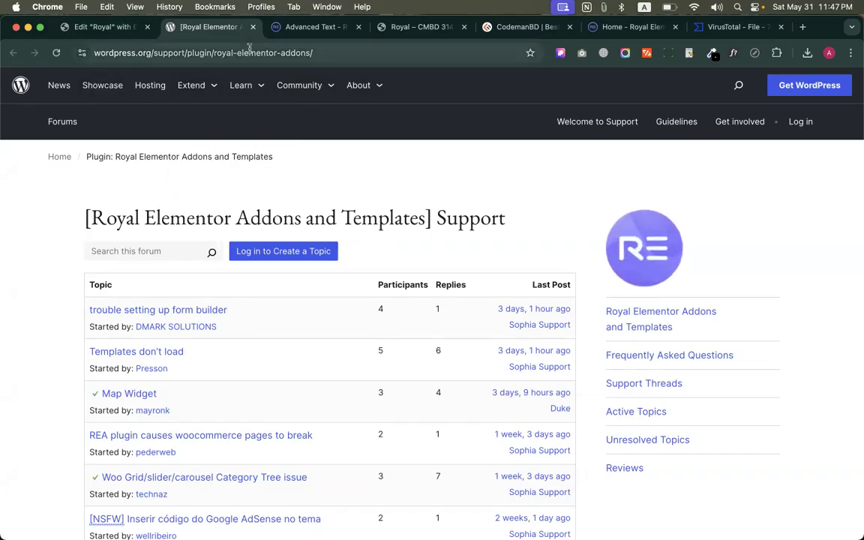
double_click(224, 59)
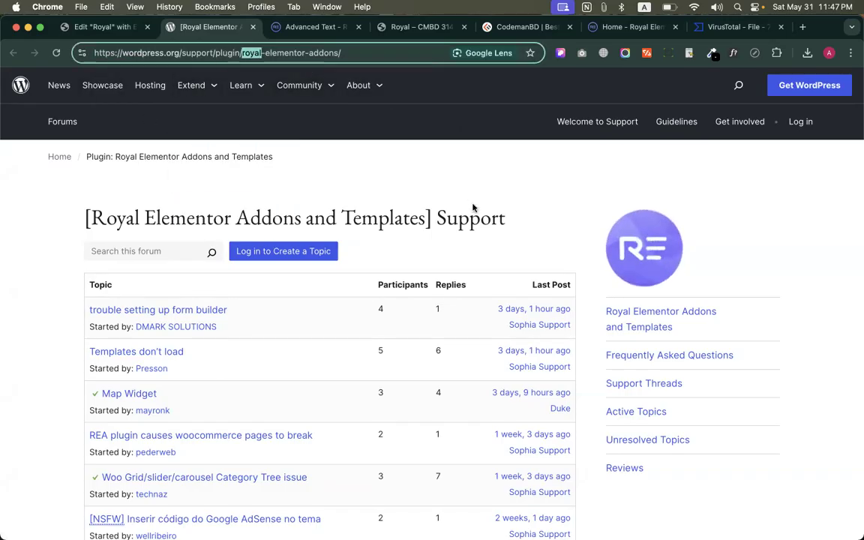
Open the WordPress YouTube channel from the support forum's footer, look over its home page, and close it
scroll(472, 208, down, 15)
click(807, 466)
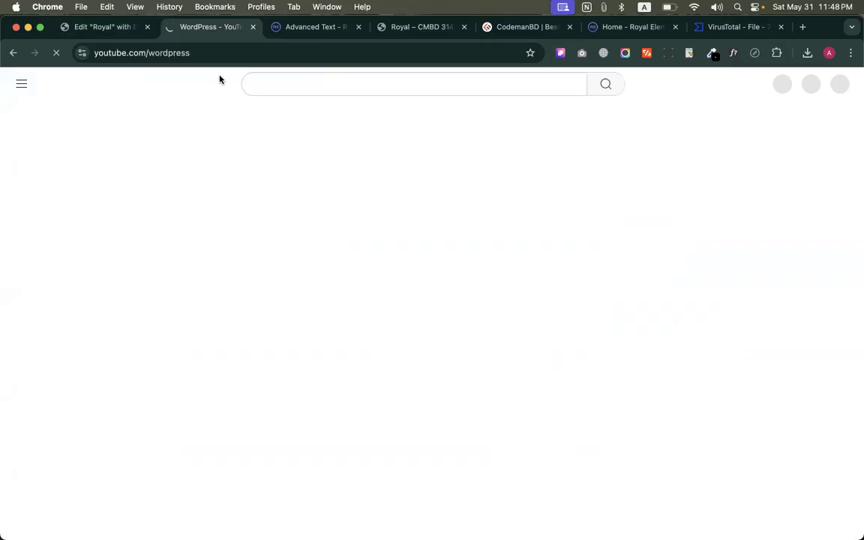
click(91, 26)
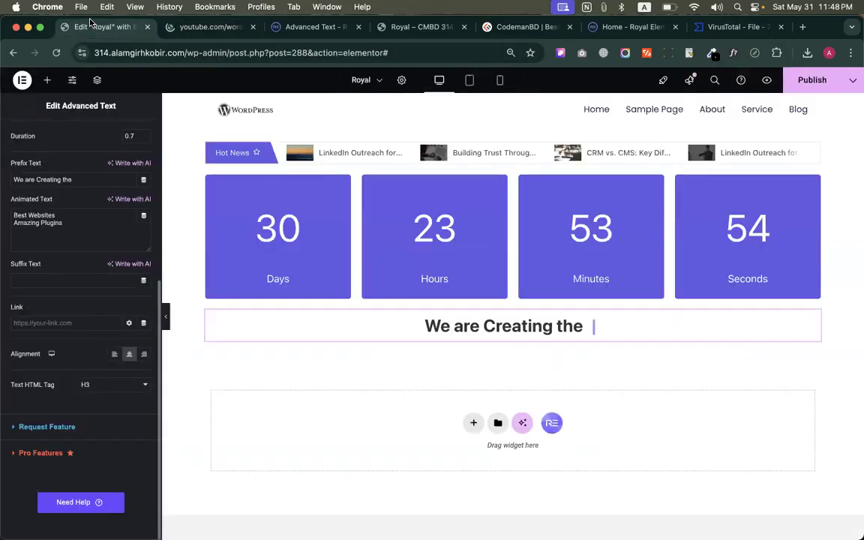
click(188, 29)
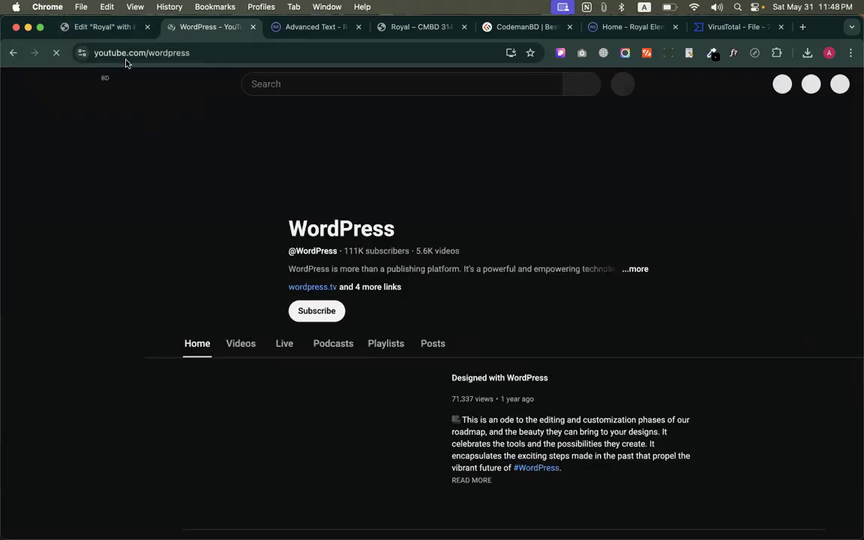
scroll(296, 259, down, 5)
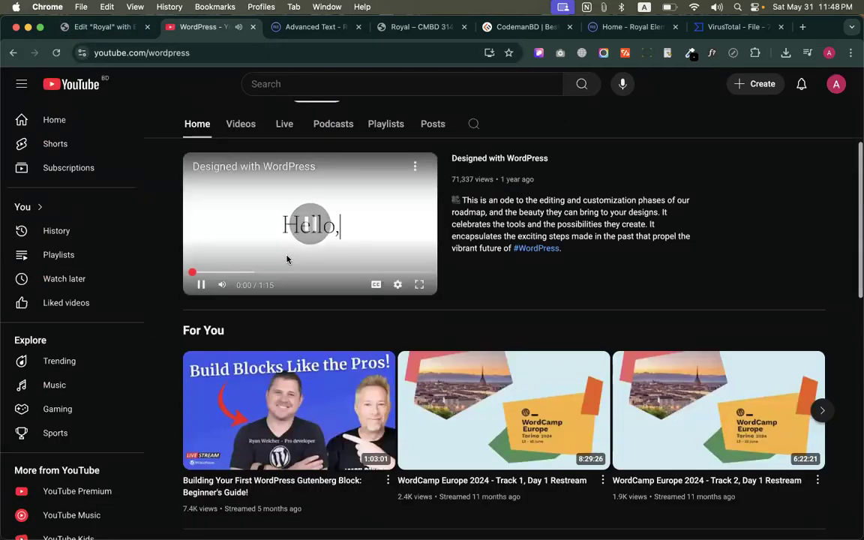
scroll(287, 255, up, 3)
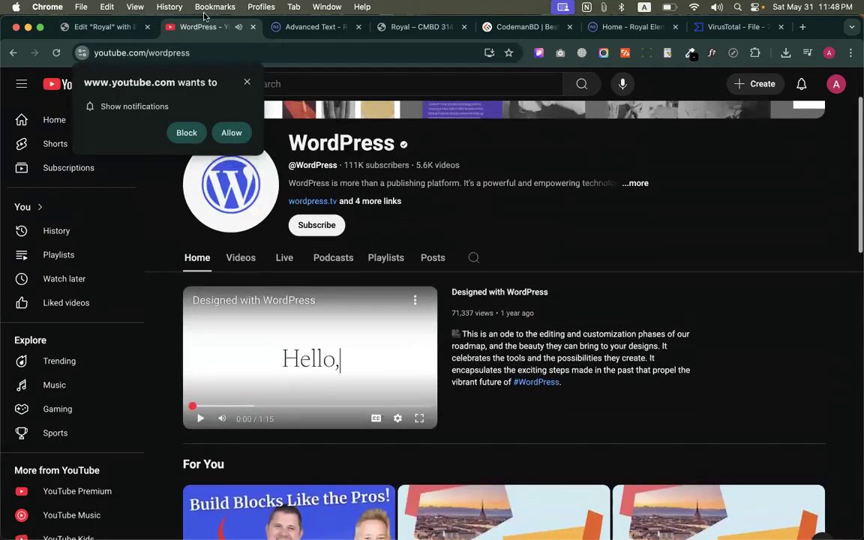
click(254, 27)
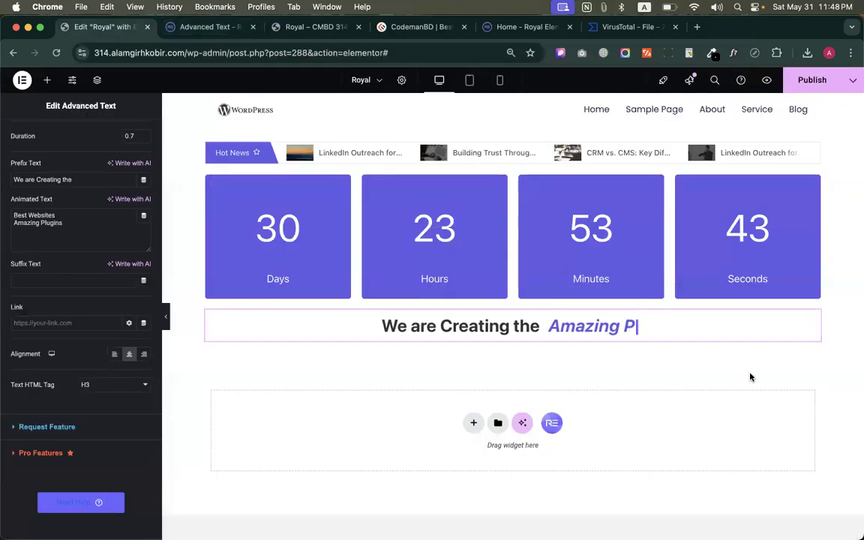
Publish the changes to the Royal page and close the Advanced Text widget's demo page
scroll(750, 377, down, 2)
scroll(720, 322, up, 3)
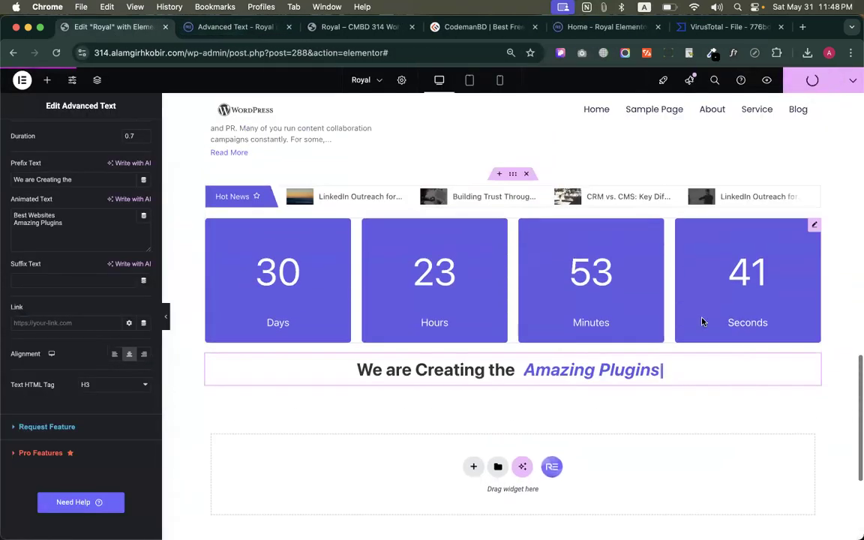
click(206, 28)
scroll(309, 274, up, 3)
scroll(315, 264, up, 15)
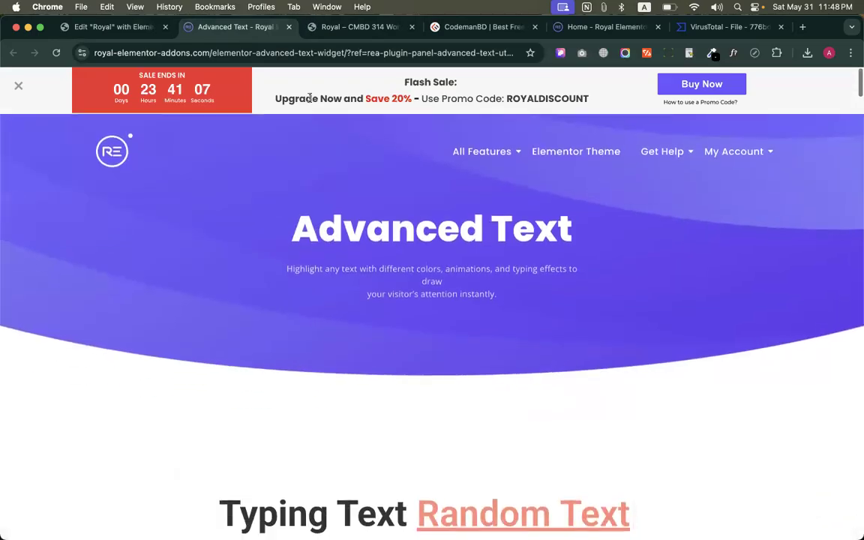
click(289, 27)
key(ctrl+shift+Tab)
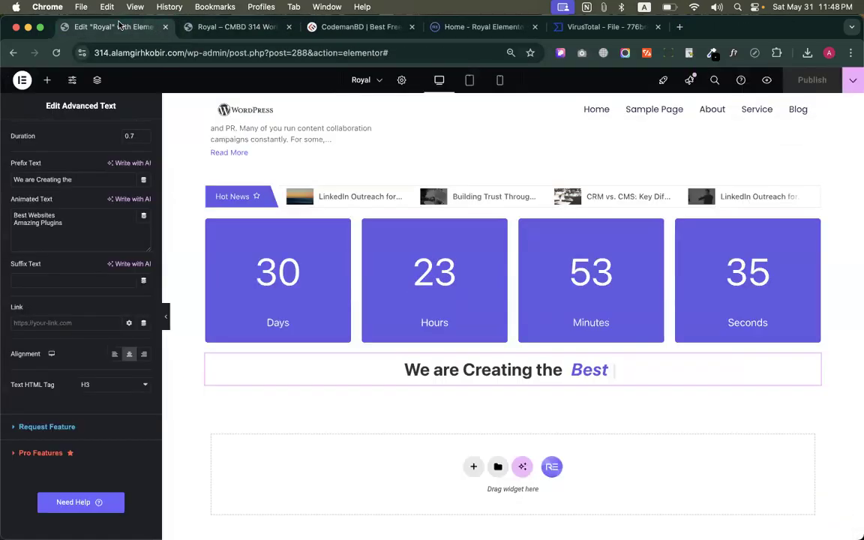
Search the web for "wedevs" in place of the Royal page preview and open the weDevs website
click(233, 27)
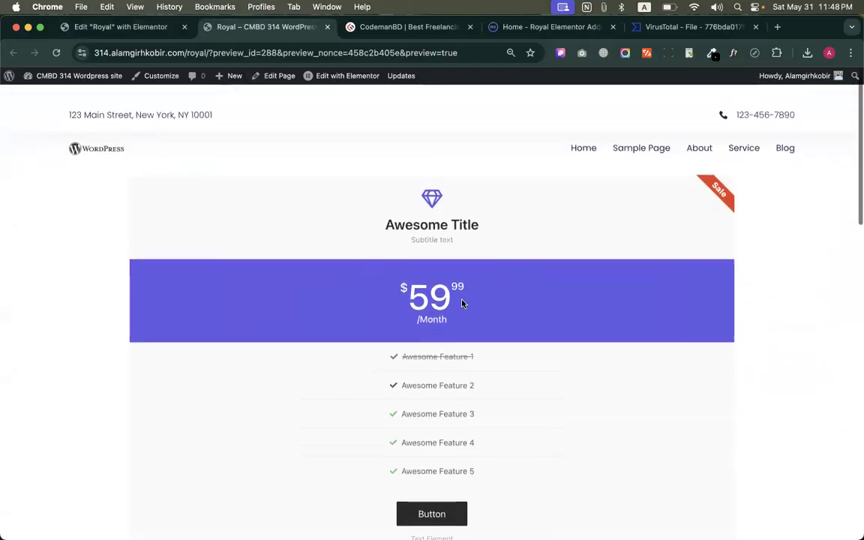
click(385, 53)
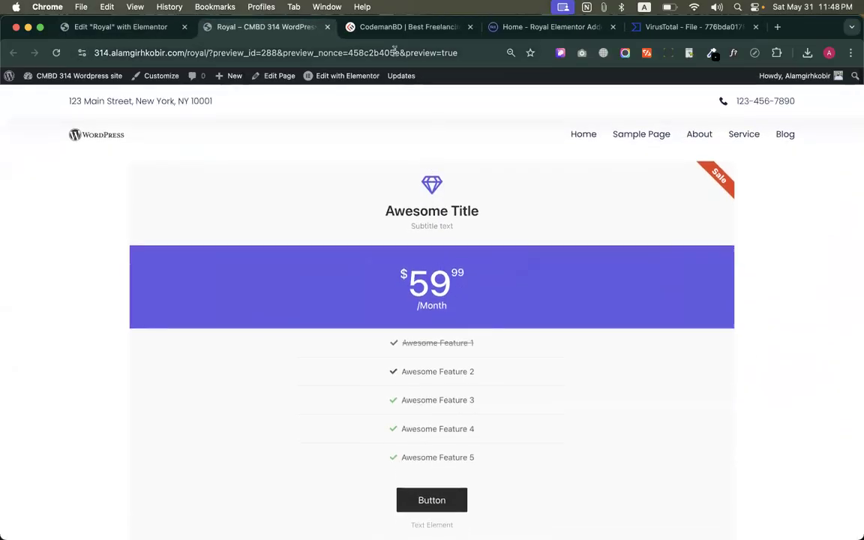
text(we)
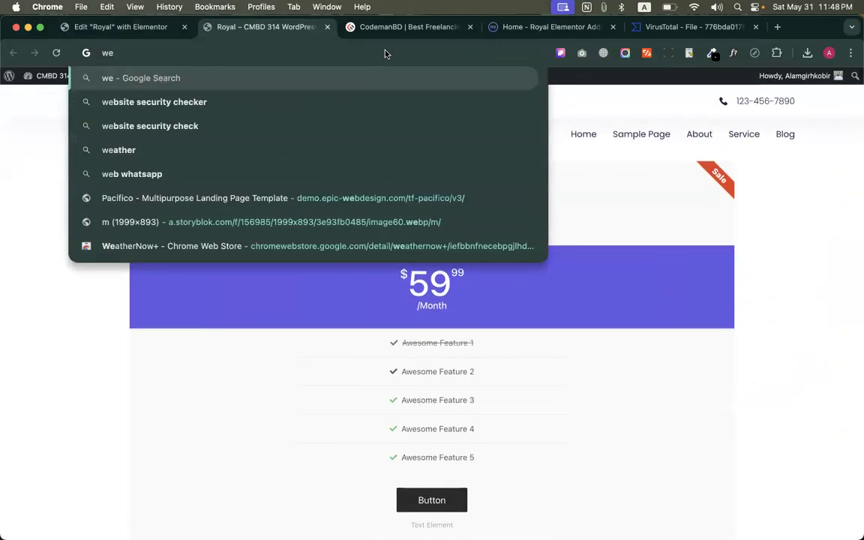
text(devs)
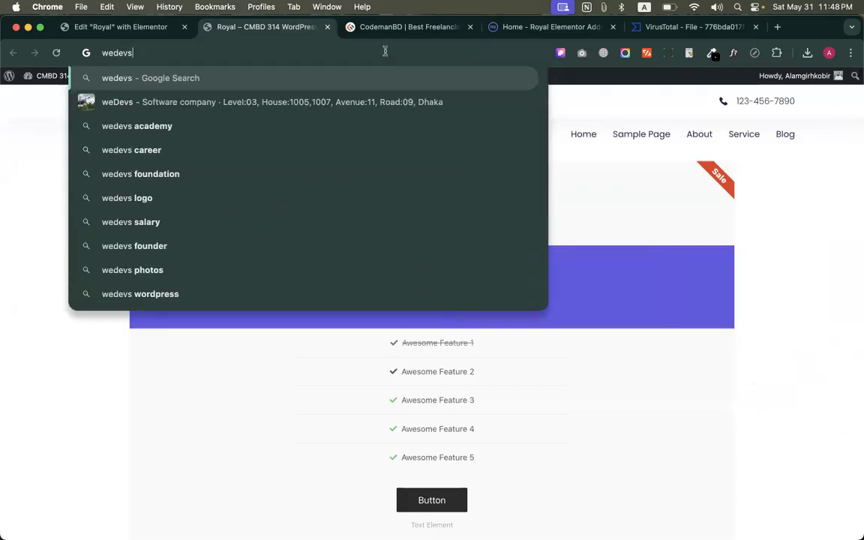
key(Return)
click(168, 199)
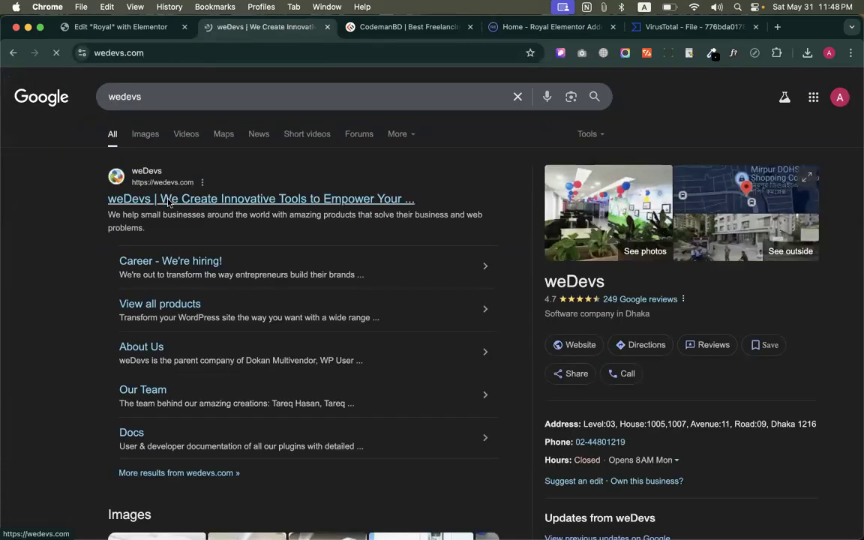
Look through the weDevs home page down to its footer of company, resource and product links
scroll(272, 252, down, 1)
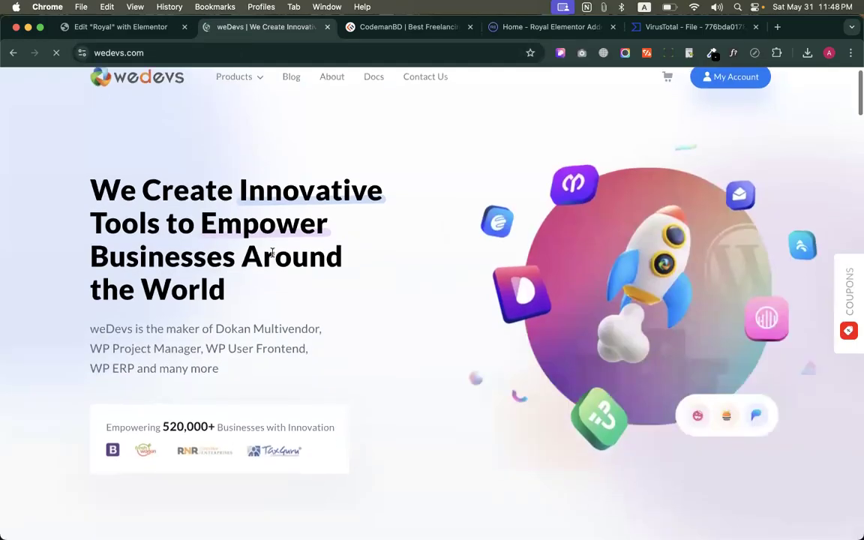
scroll(272, 253, down, 20)
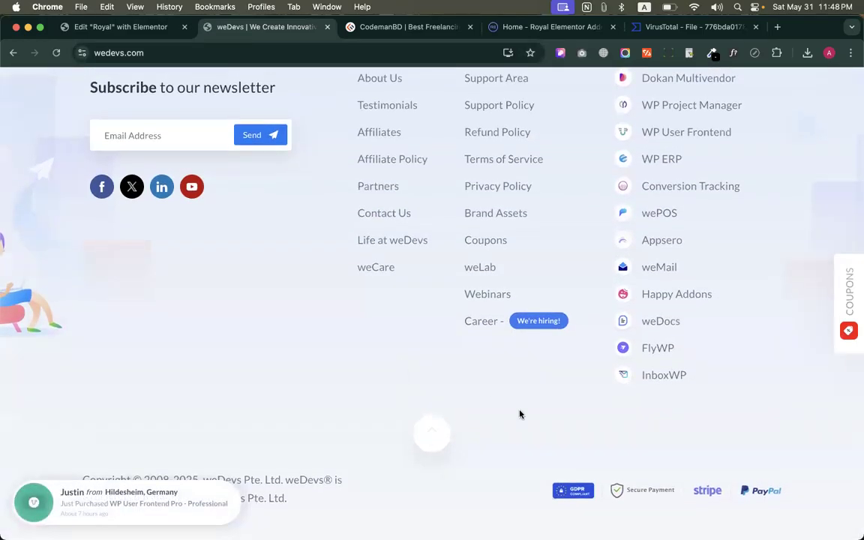
scroll(518, 412, up, 2)
scroll(520, 414, up, 20)
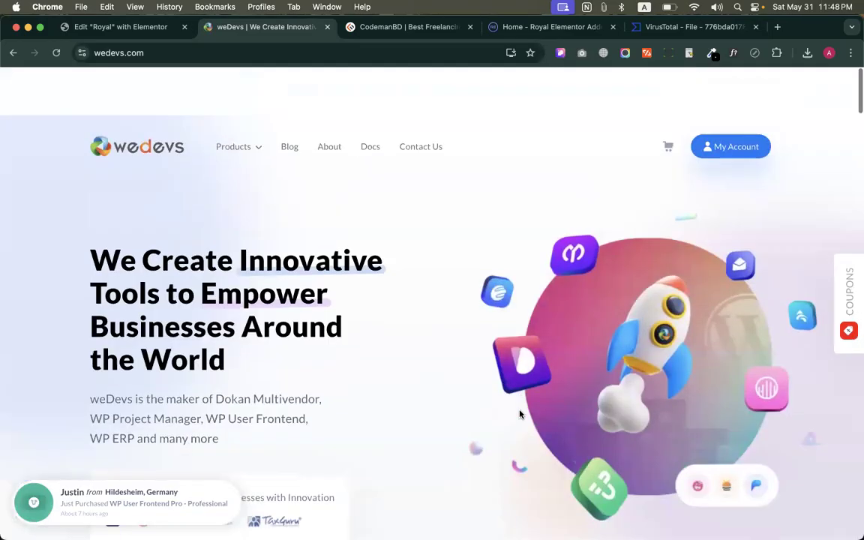
Open the weDevs About page and go on to its page about the team
mouse_move(240, 105)
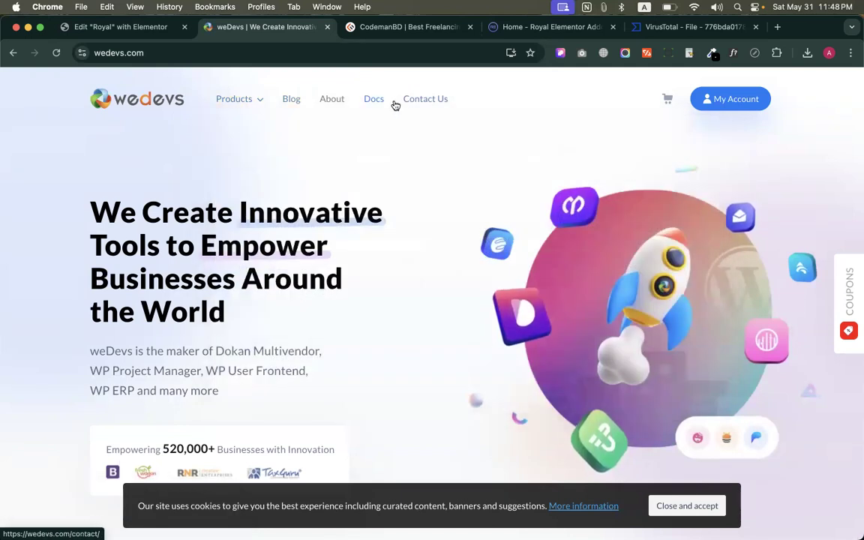
click(330, 101)
scroll(418, 294, down, 5)
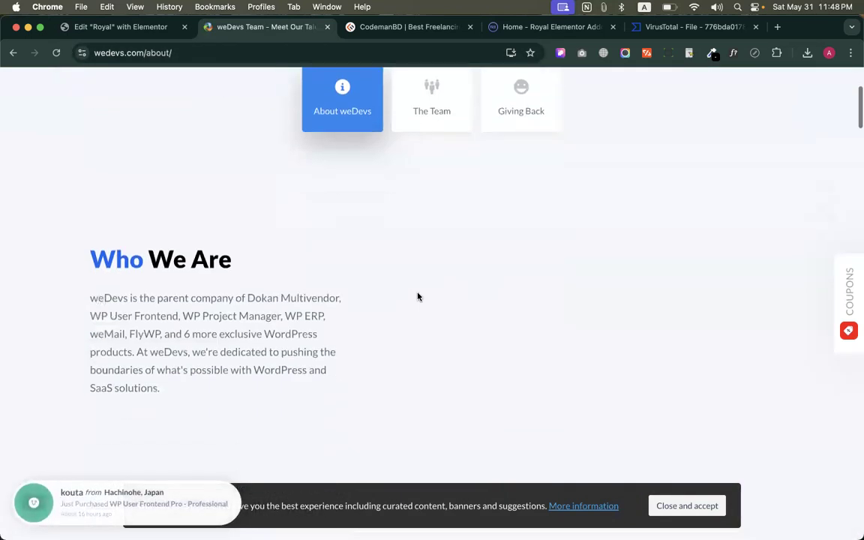
click(430, 110)
scroll(411, 237, down, 5)
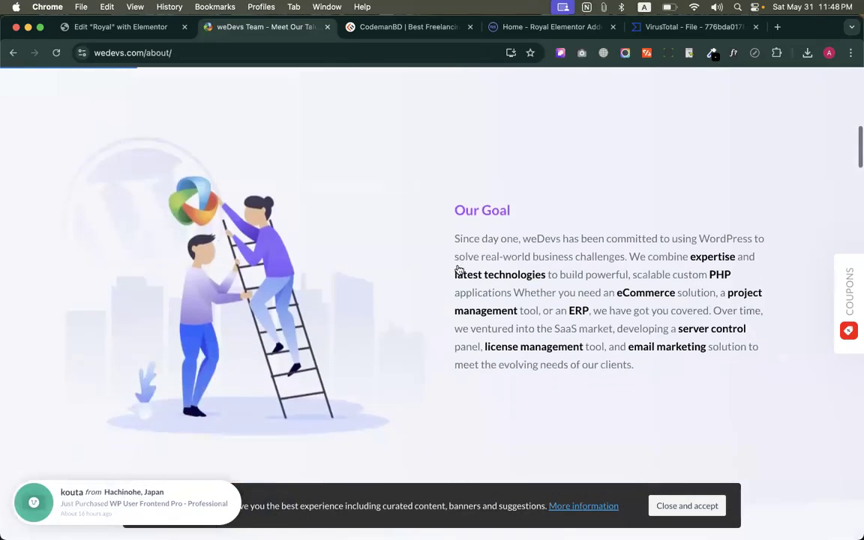
scroll(487, 292, up, 2)
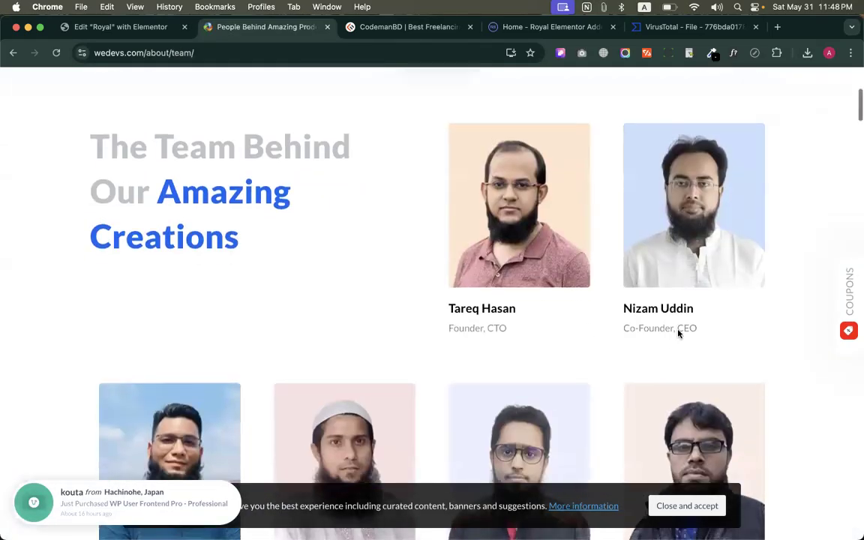
Examine the members and job roles listed on the weDevs team page
scroll(679, 331, down, 3)
scroll(445, 321, down, 6)
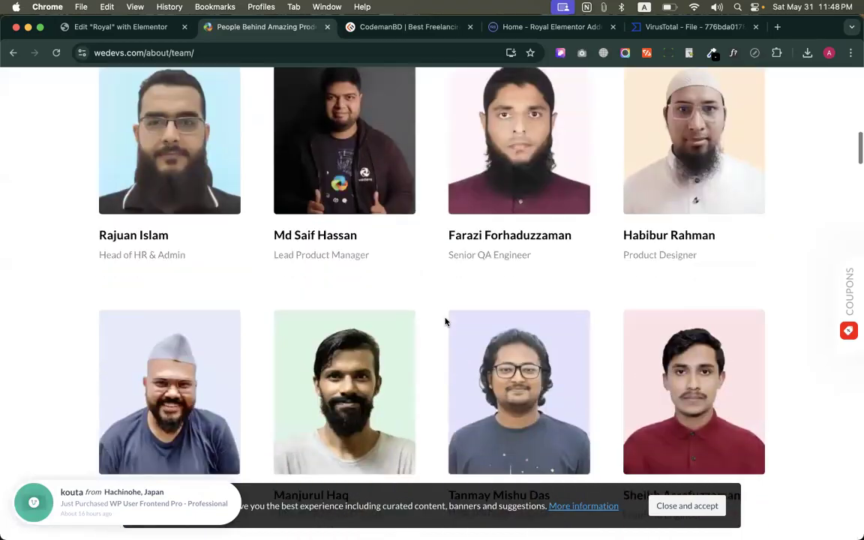
scroll(446, 321, down, 5)
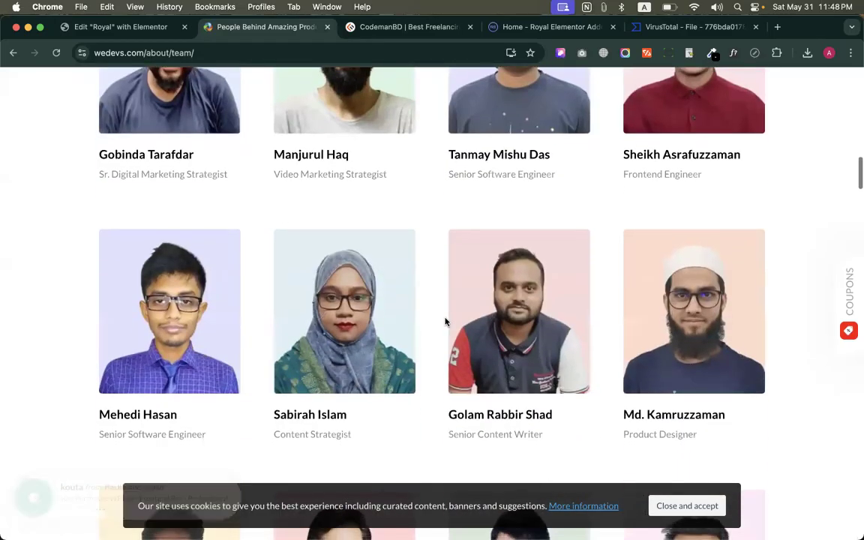
scroll(446, 321, down, 3)
scroll(445, 321, down, 7)
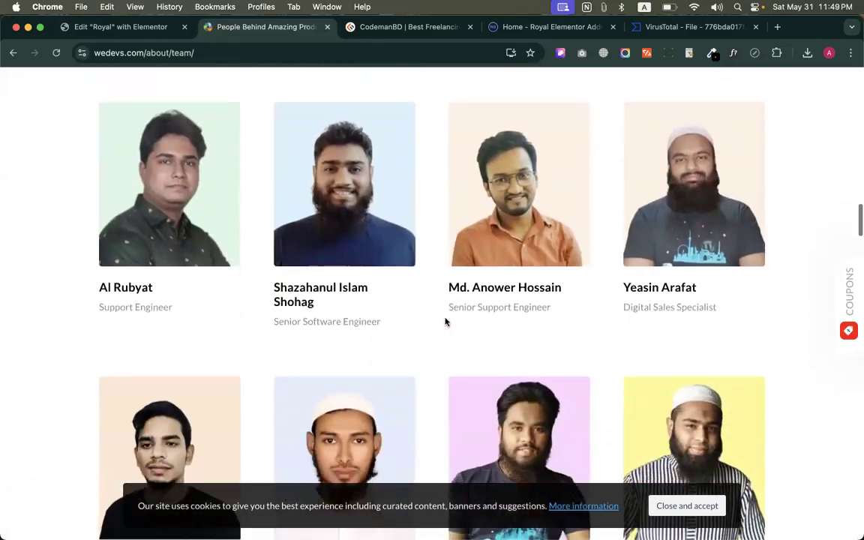
scroll(402, 325, down, 7)
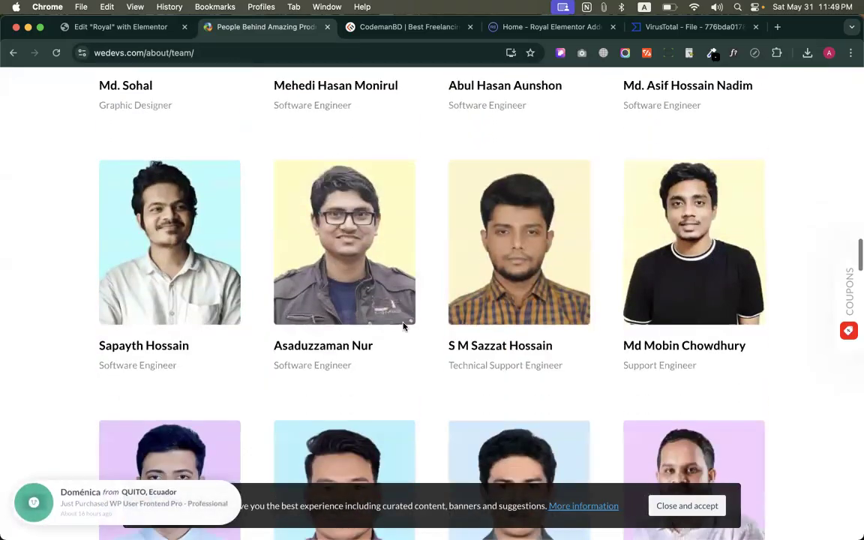
scroll(403, 326, down, 4)
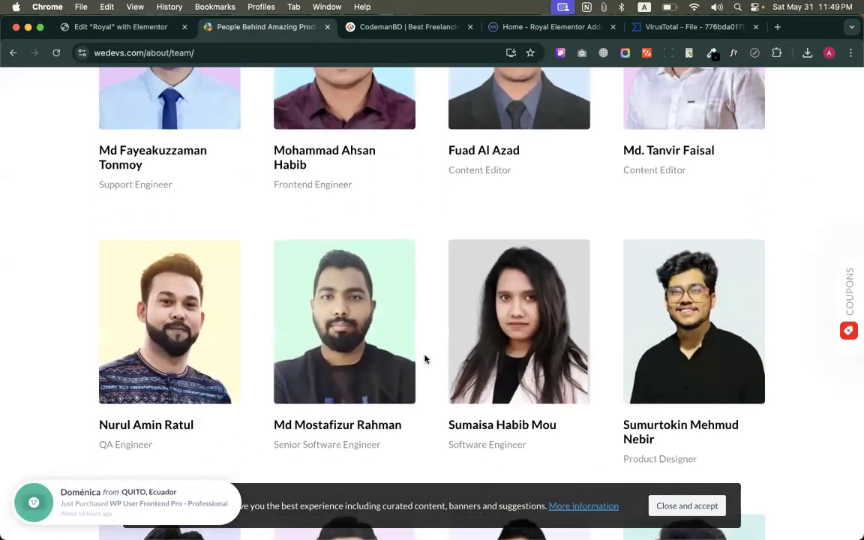
scroll(425, 359, down, 4)
scroll(425, 360, down, 6)
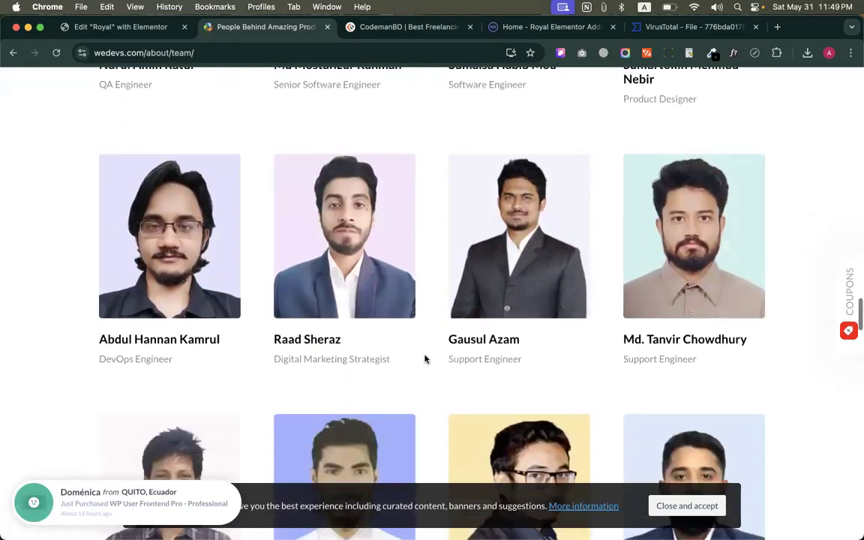
scroll(425, 359, down, 7)
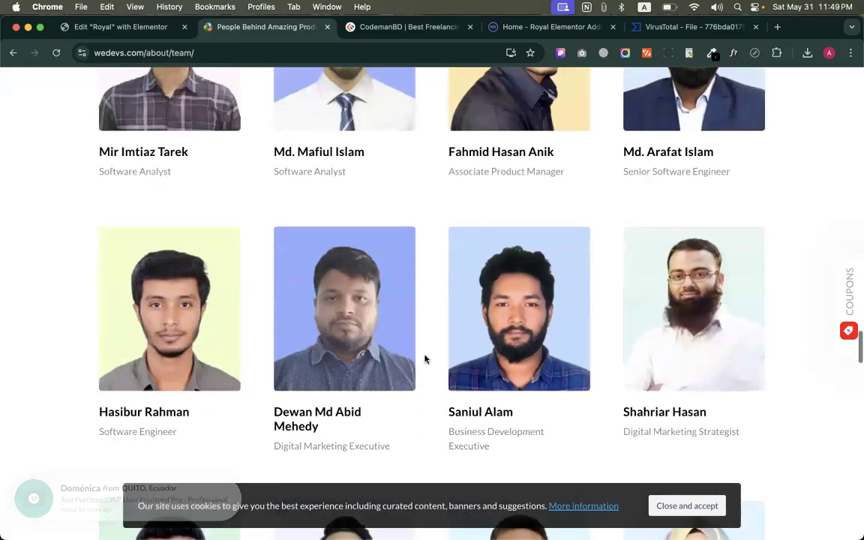
scroll(425, 359, down, 10)
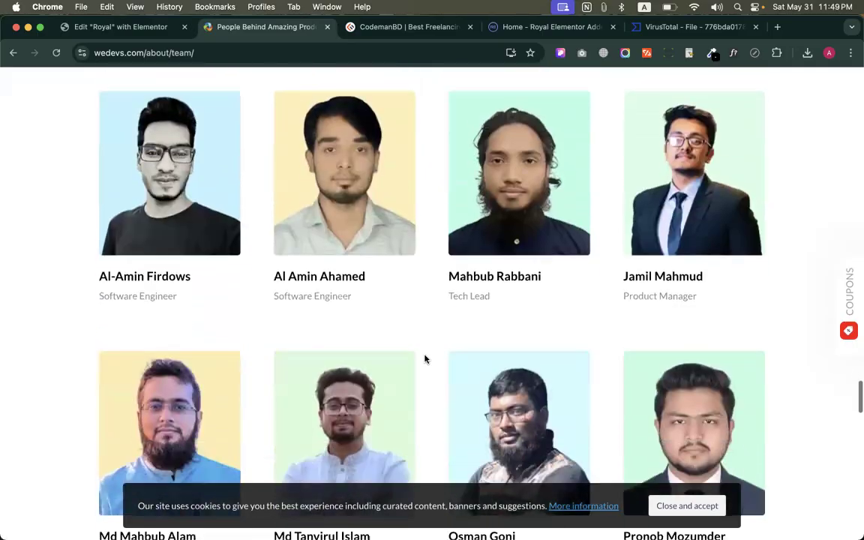
scroll(424, 359, down, 10)
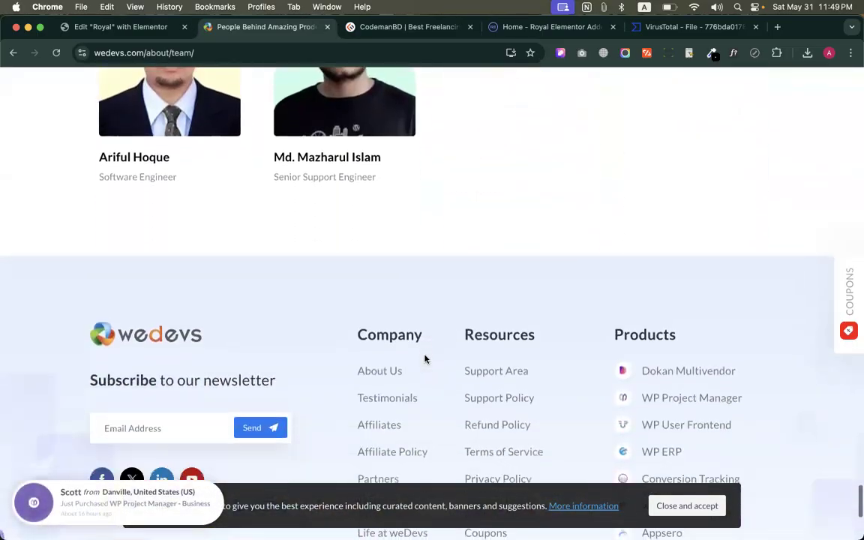
scroll(425, 359, up, 20)
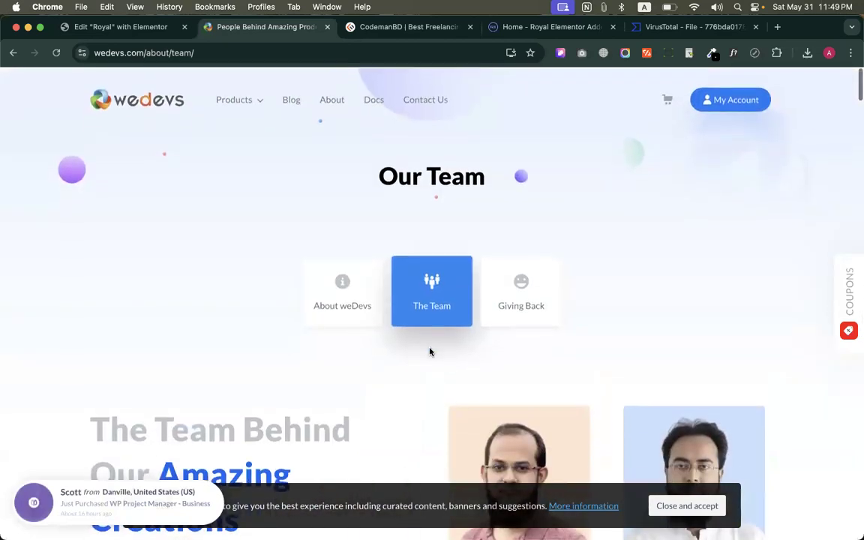
Return to the About weDevs page and read the Who We Are section on its products, continuing to the footer
click(354, 304)
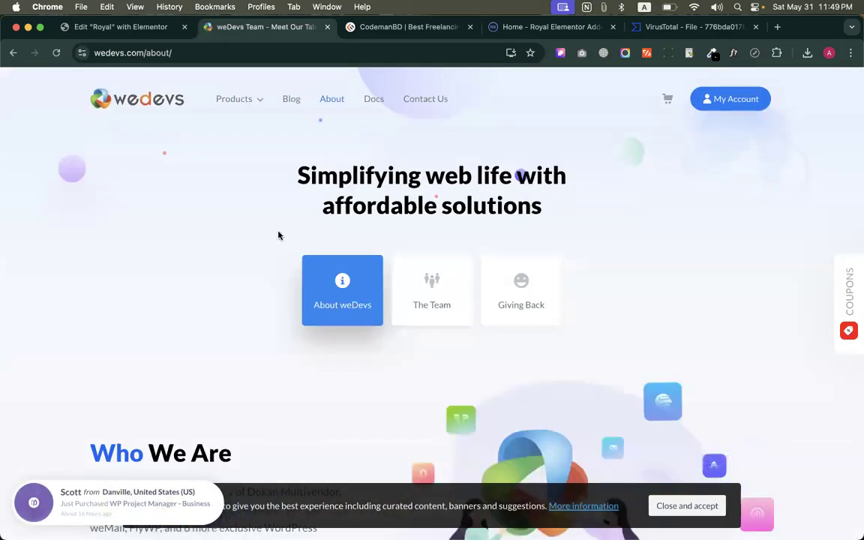
scroll(278, 235, down, 5)
drag(86, 160, 227, 270)
scroll(227, 259, down, 1)
click(264, 129)
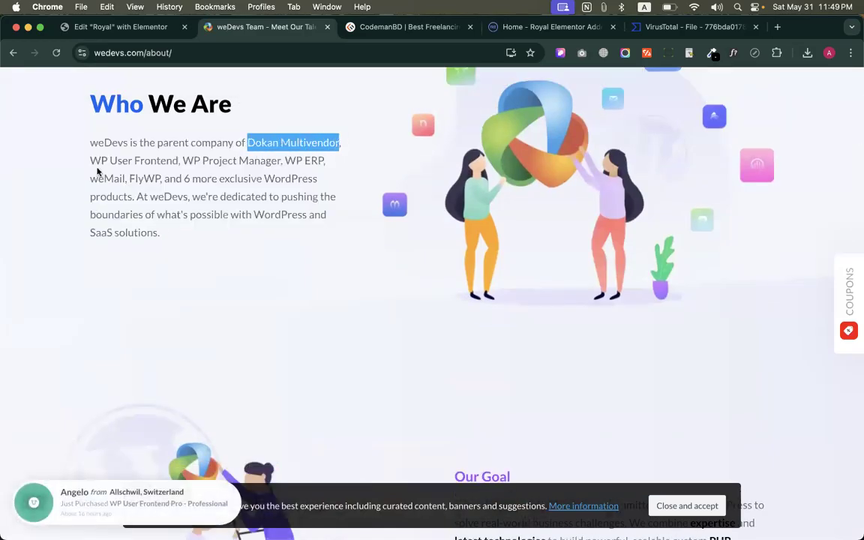
drag(334, 163, 356, 261)
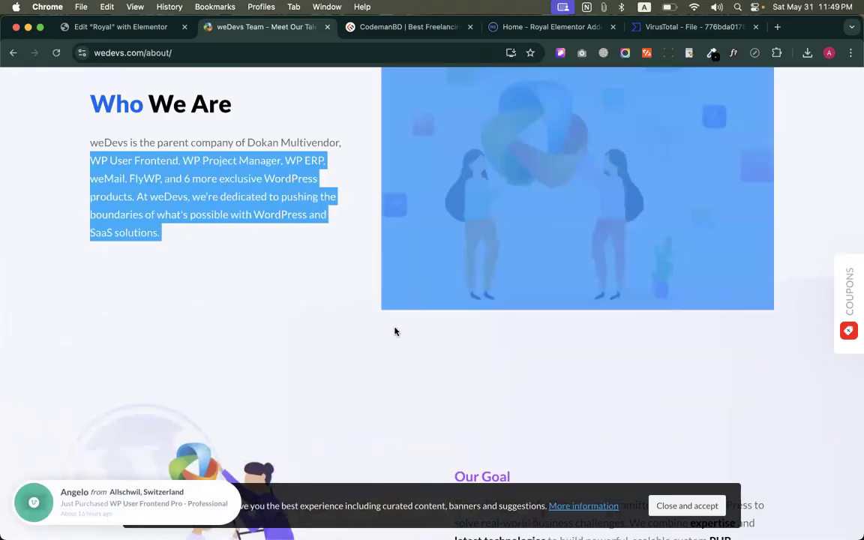
click(376, 351)
scroll(376, 352, down, 20)
scroll(370, 323, down, 20)
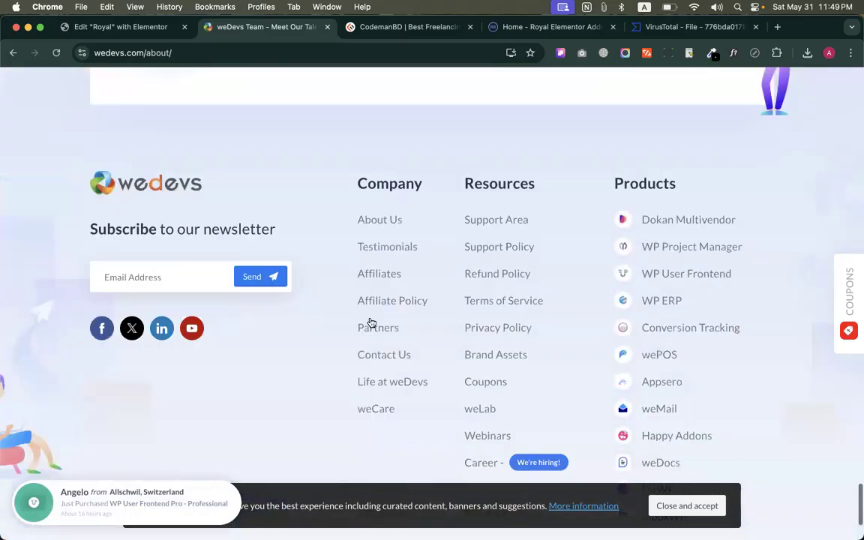
Close the weDevs site and look over the Royal page in the Elementor editor down to its footer
scroll(371, 323, down, 2)
click(328, 27)
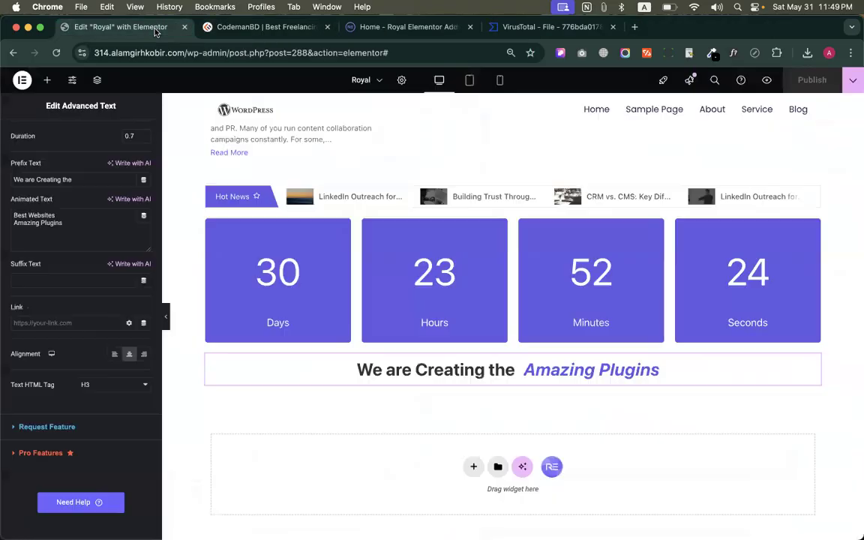
scroll(465, 272, down, 3)
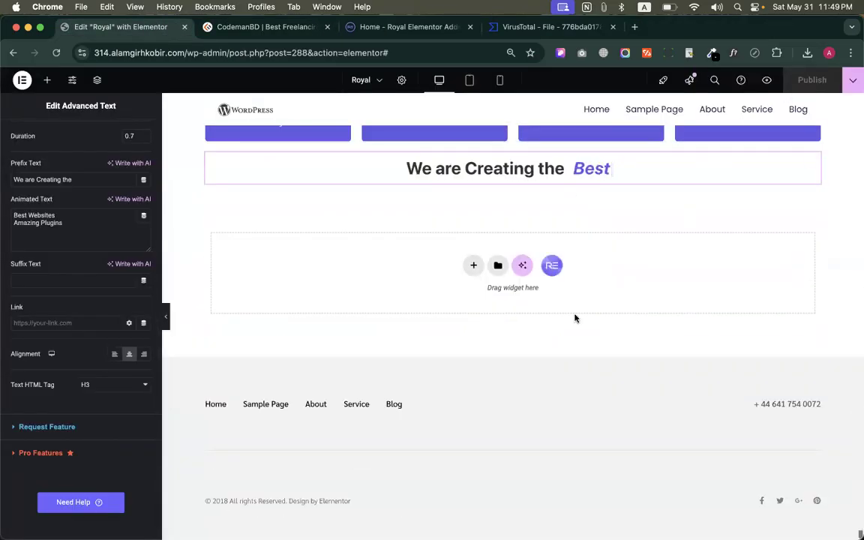
scroll(570, 321, up, 10)
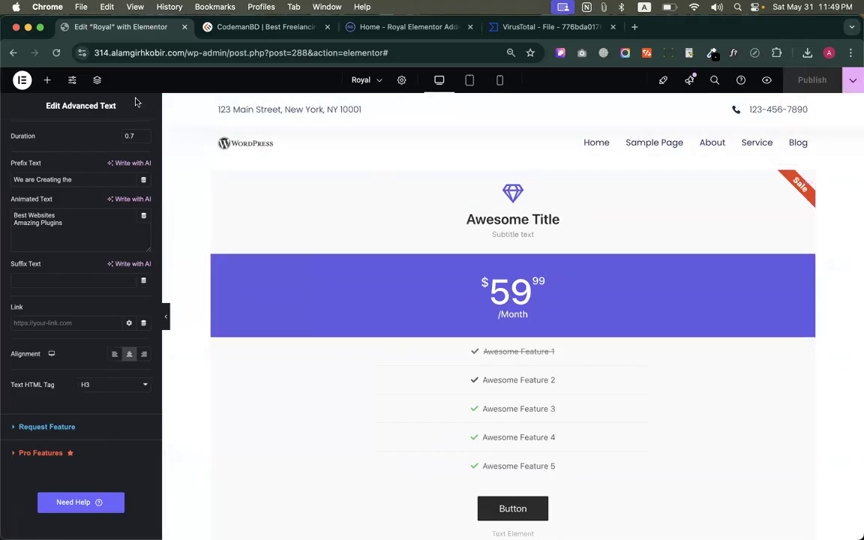
Show the list of available elements and examine the free and premium Royal Addons widgets alongside the Royal page's content
click(48, 80)
scroll(81, 225, down, 10)
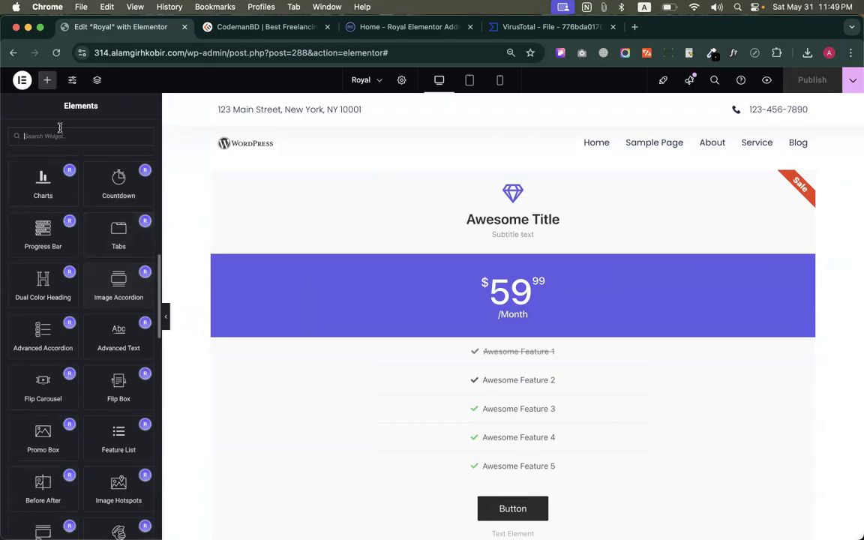
scroll(77, 436, down, 5)
scroll(76, 440, up, 5)
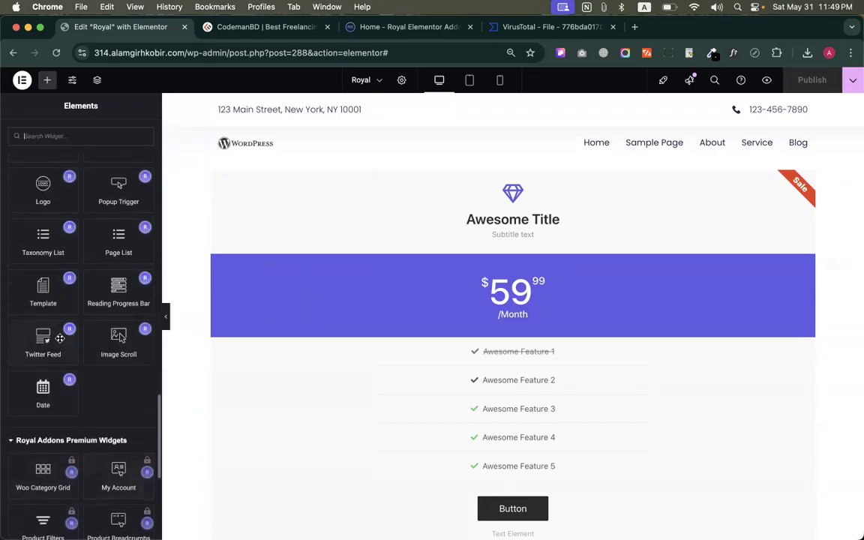
scroll(486, 439, down, 20)
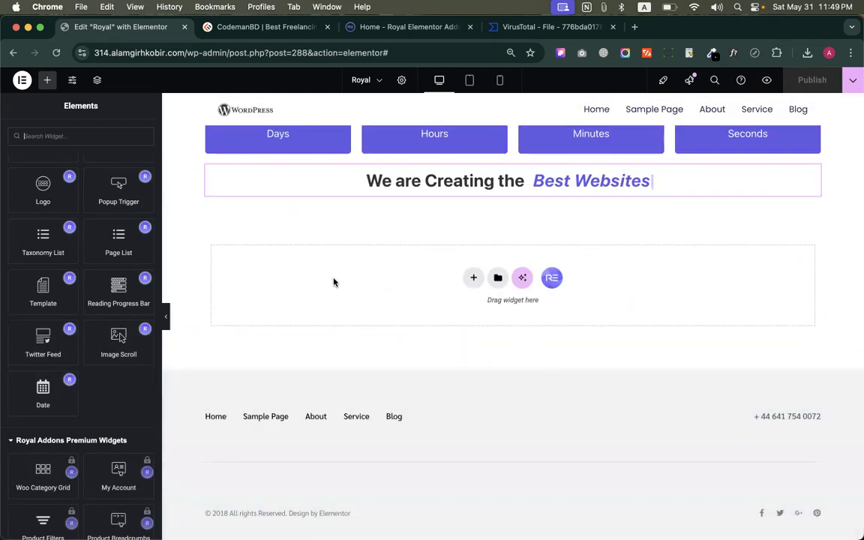
scroll(107, 270, up, 10)
scroll(107, 270, up, 5)
scroll(293, 218, up, 3)
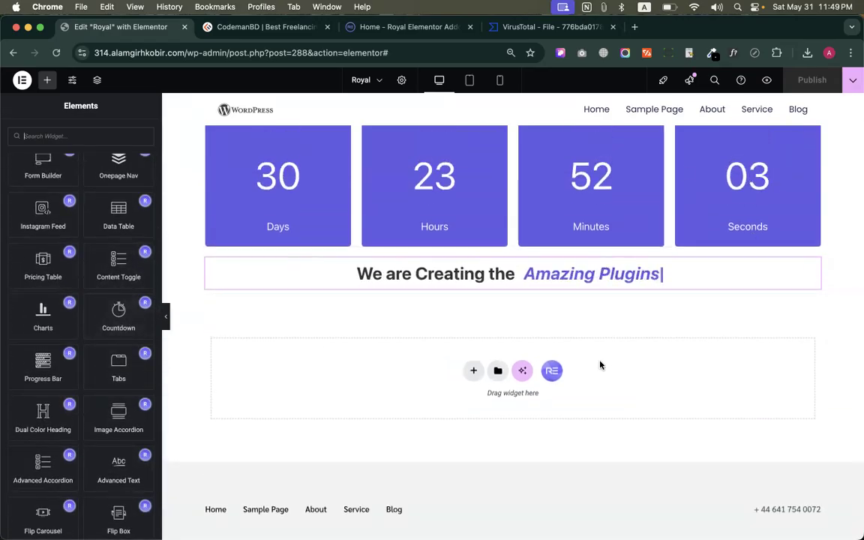
scroll(600, 364, up, 5)
scroll(601, 365, up, 10)
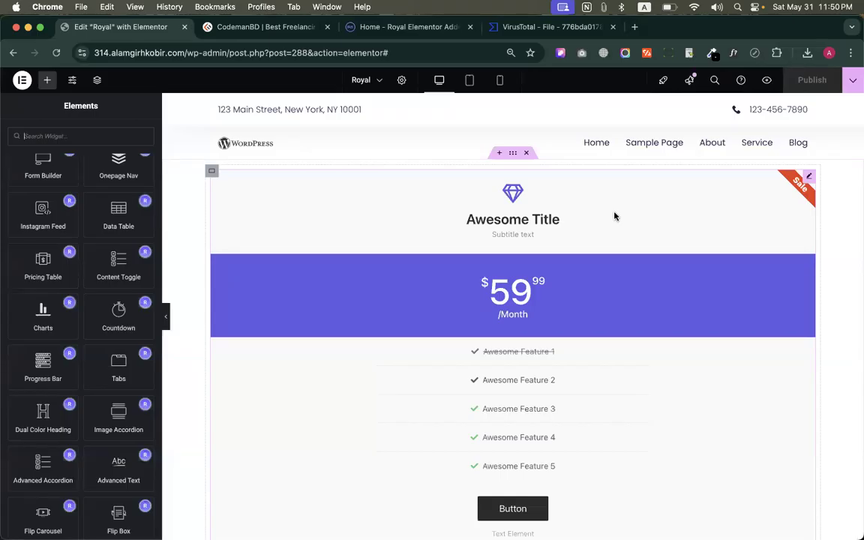
Search Google for "popup for website" in a new browser tab and show the image results
click(251, 27)
right_click(264, 28)
click(274, 34)
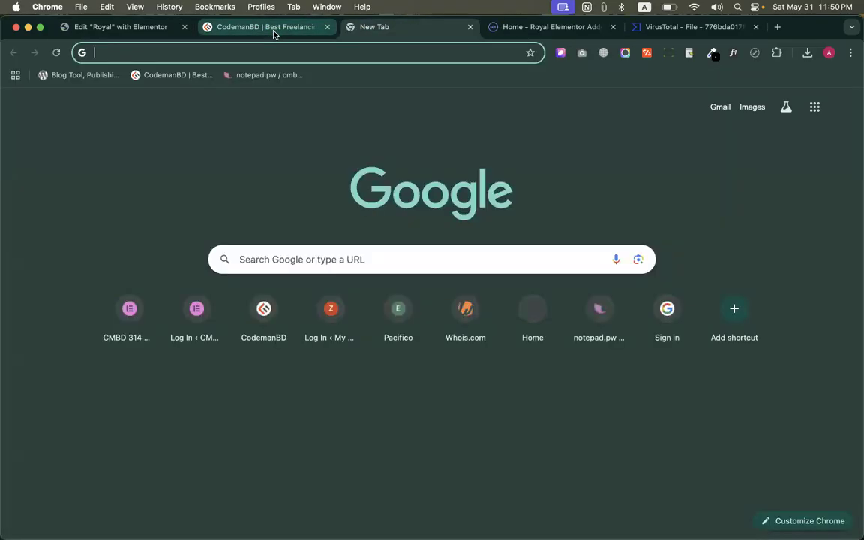
text(popup)
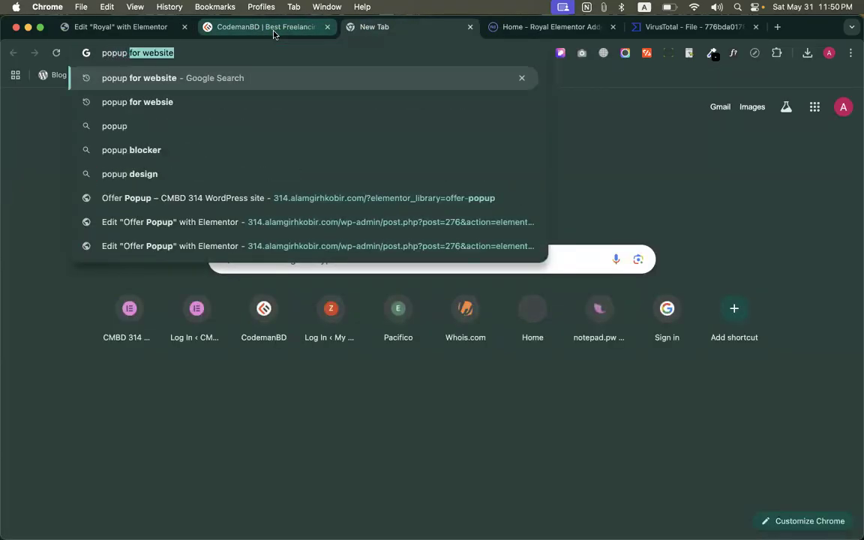
key(Return)
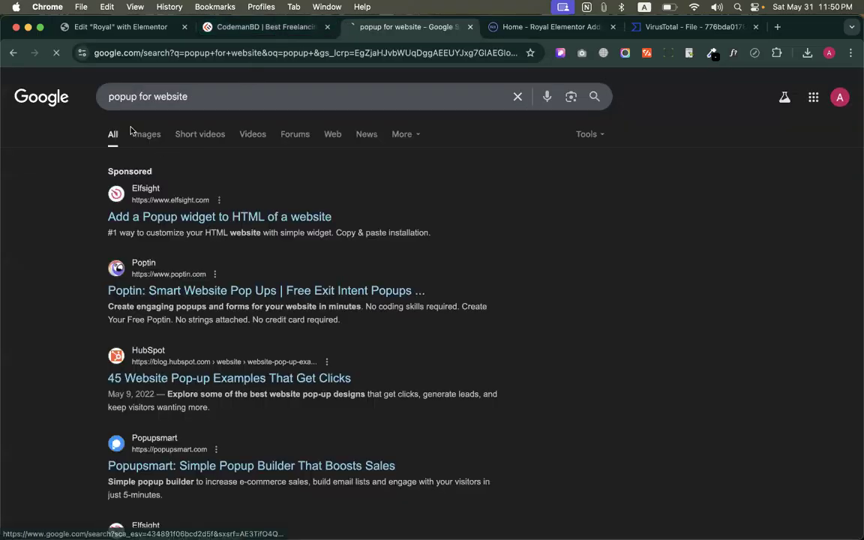
click(157, 135)
Preview the Gravity Forms spring sale popup image and the Elfsight "How to Add Popup to Any Website" image
scroll(405, 297, down, 1)
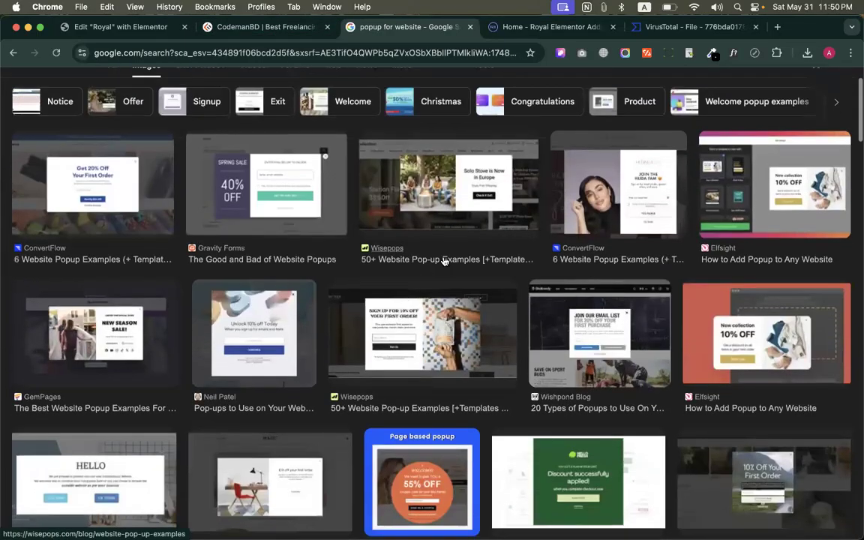
click(298, 201)
scroll(433, 385, down, 1)
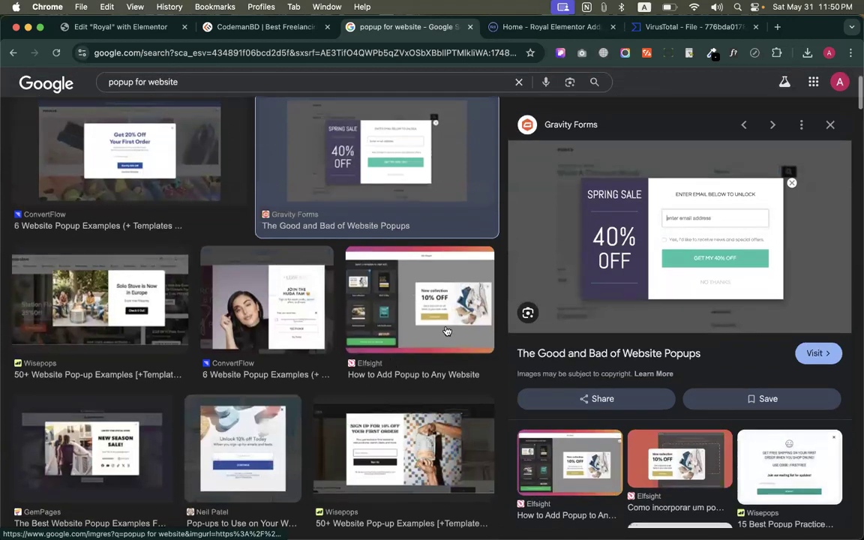
click(433, 375)
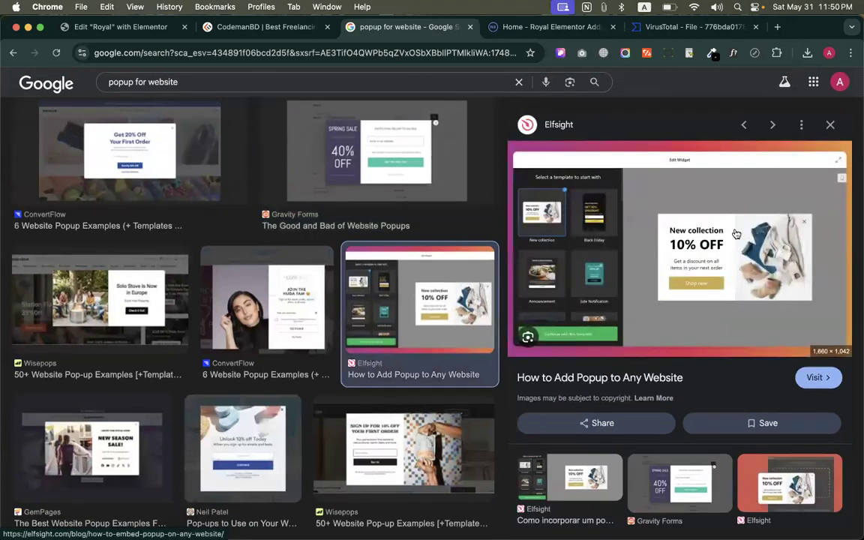
Close the popup image search and return to the Royal page in the Elementor editor
click(469, 27)
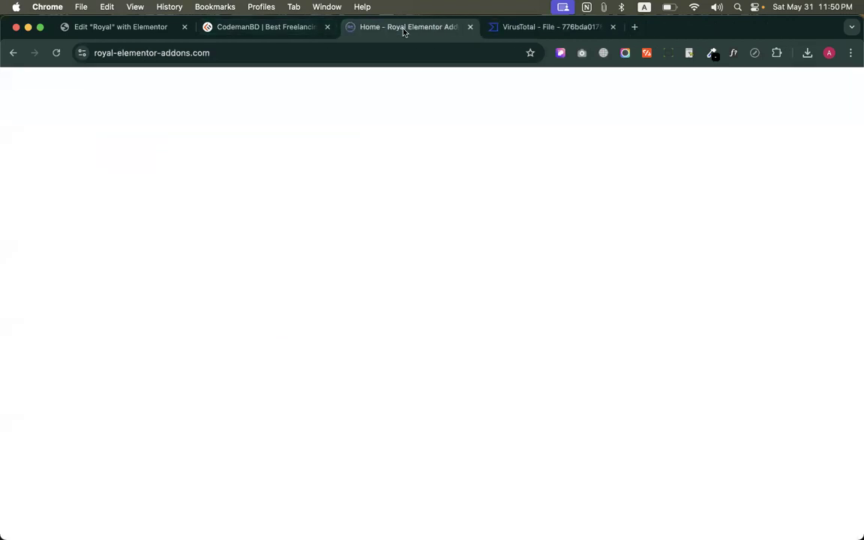
click(278, 27)
click(114, 27)
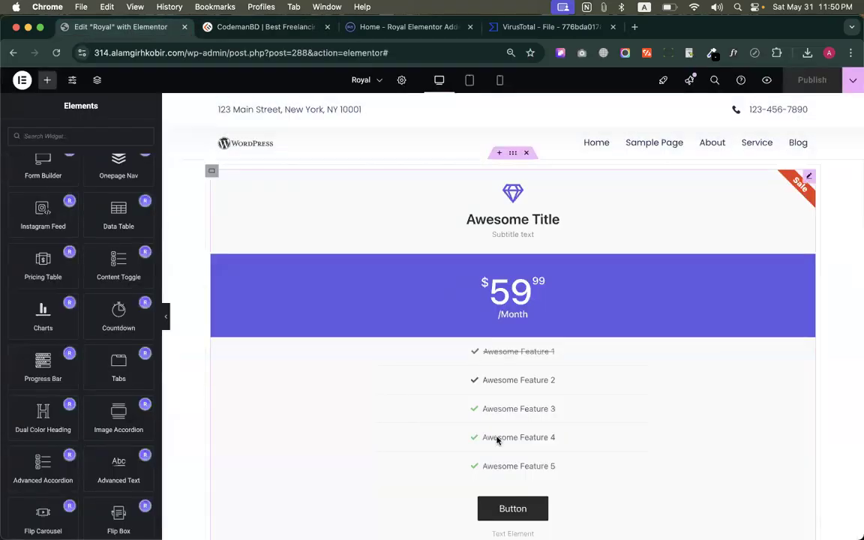